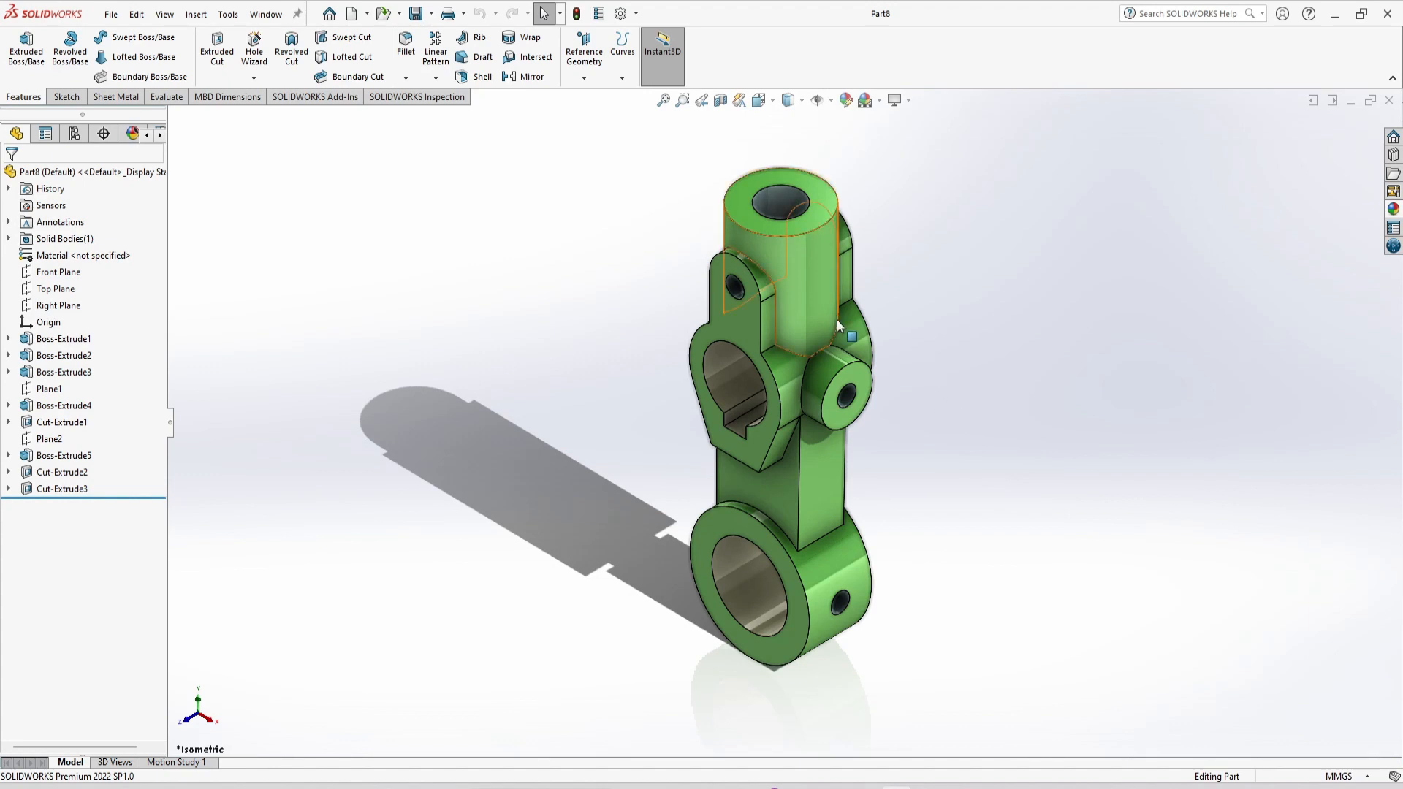
Create a new part document and set its units to MMGS (millimeter, gram, second).
{"action": "left_click", "coordinate": [352, 14]}
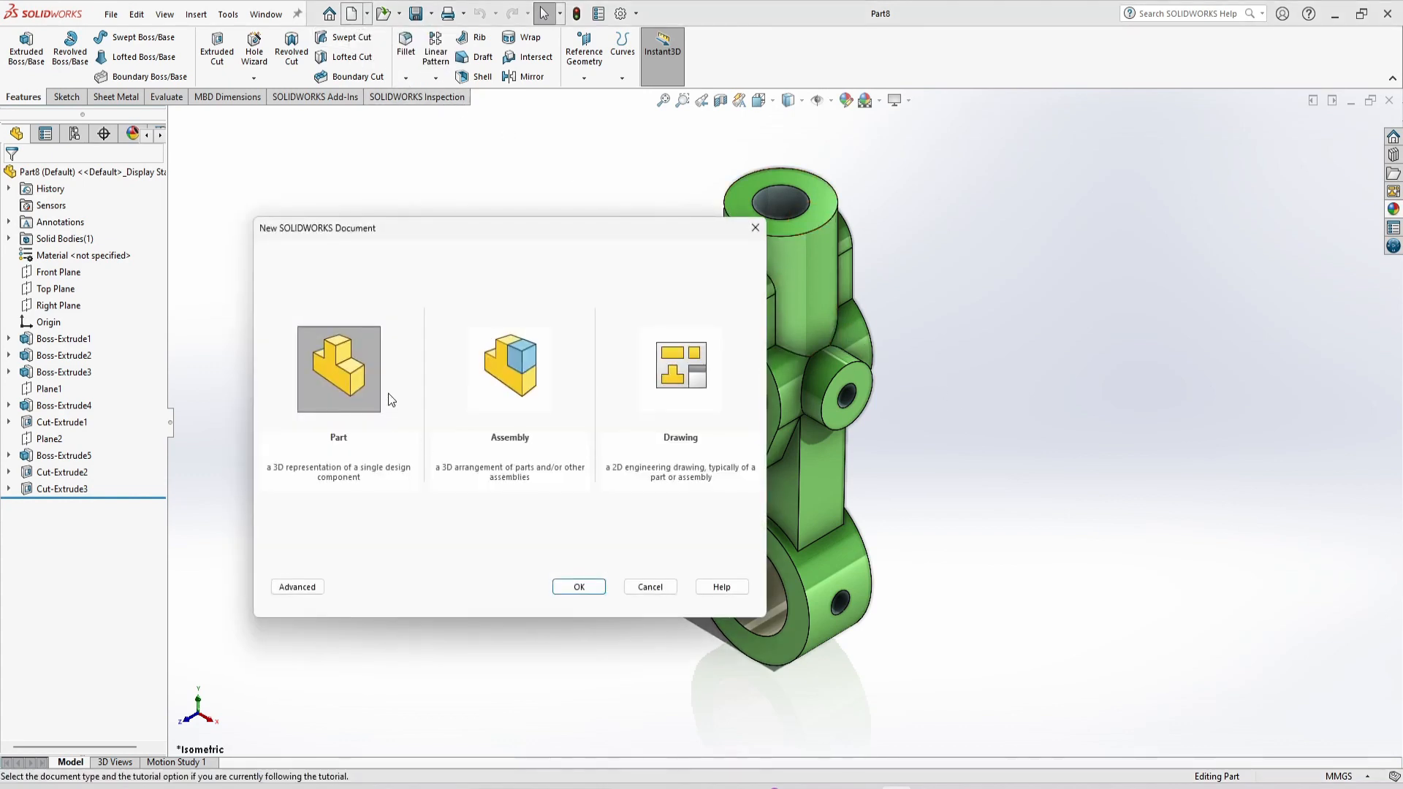
{"action": "double_click", "coordinate": [374, 387]}
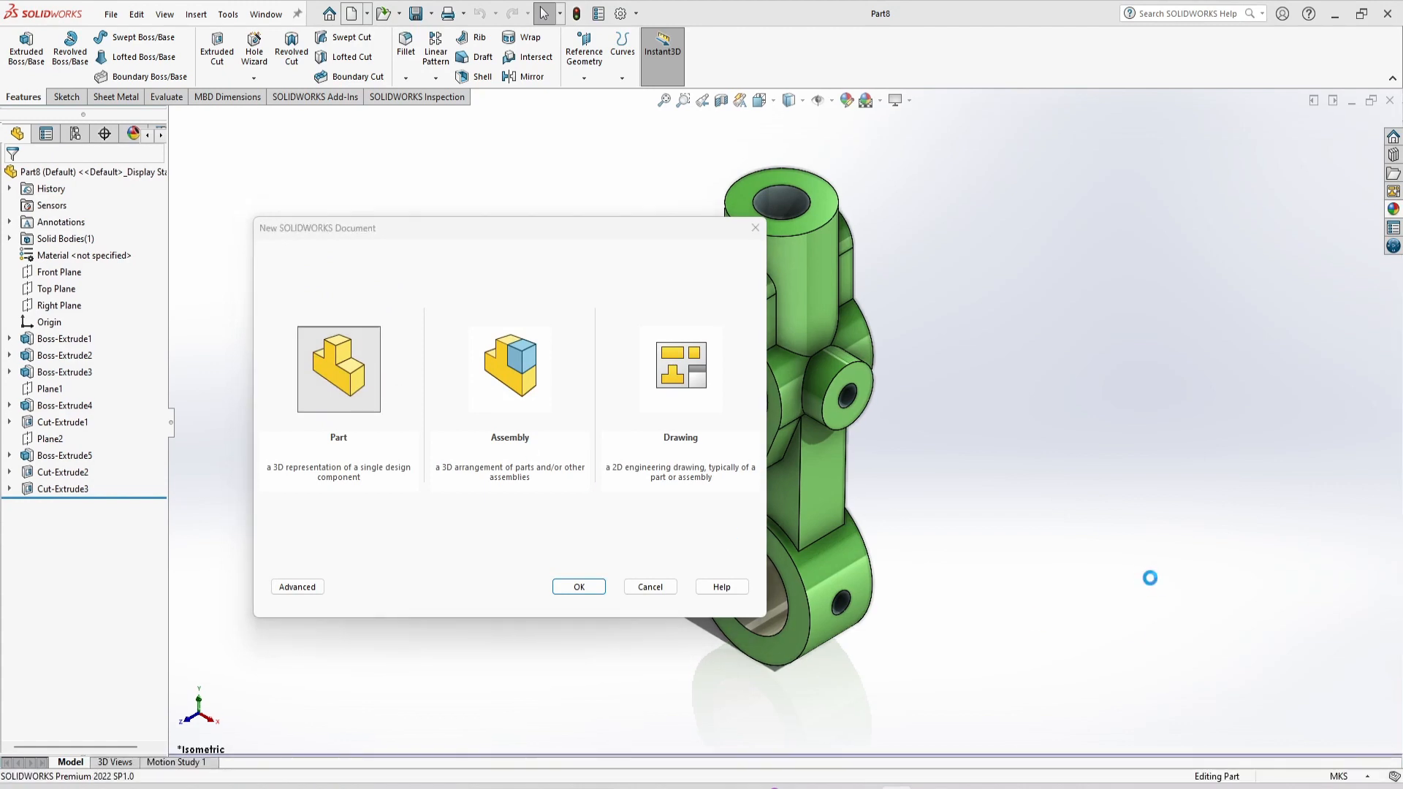
{"action": "left_click", "coordinate": [1337, 776]}
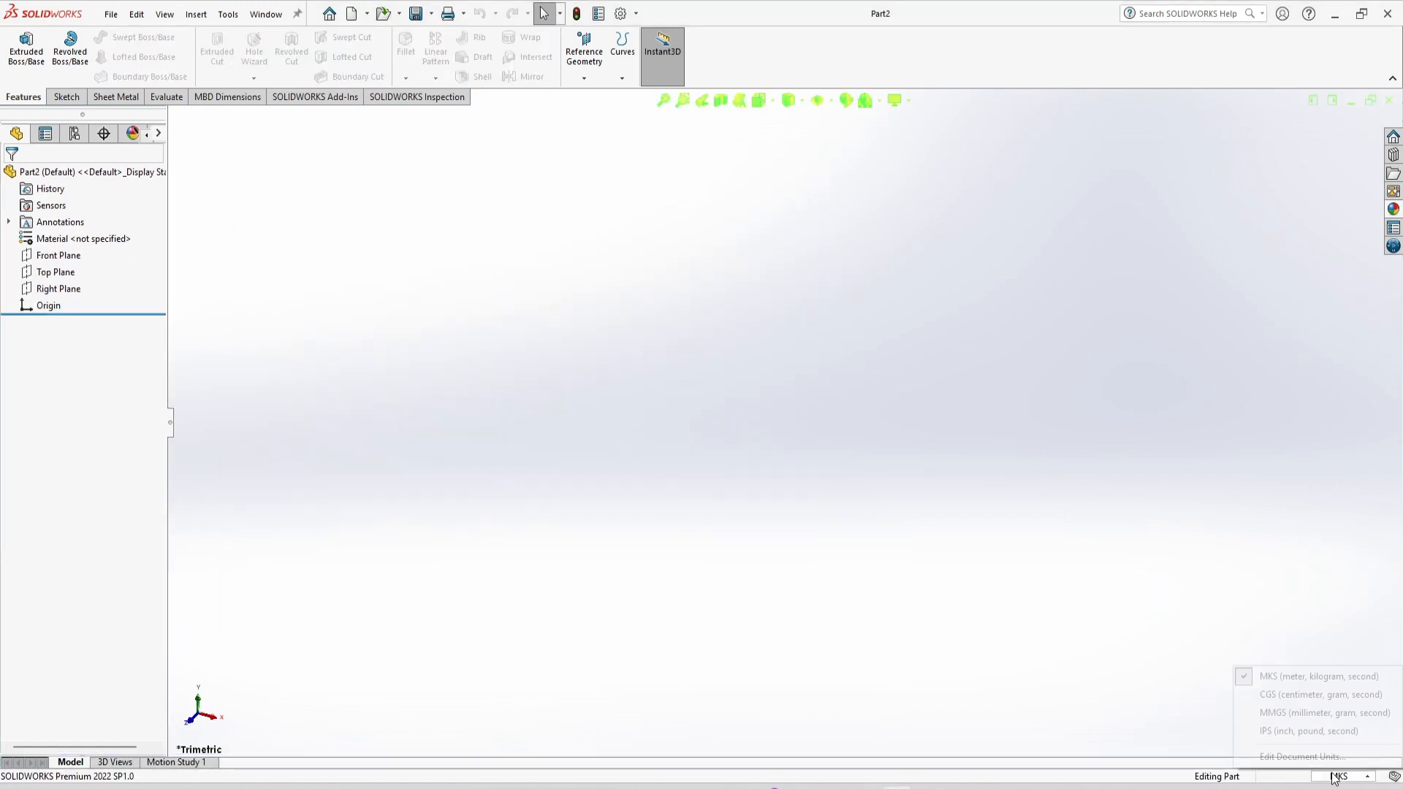
{"action": "left_click", "coordinate": [1292, 714]}
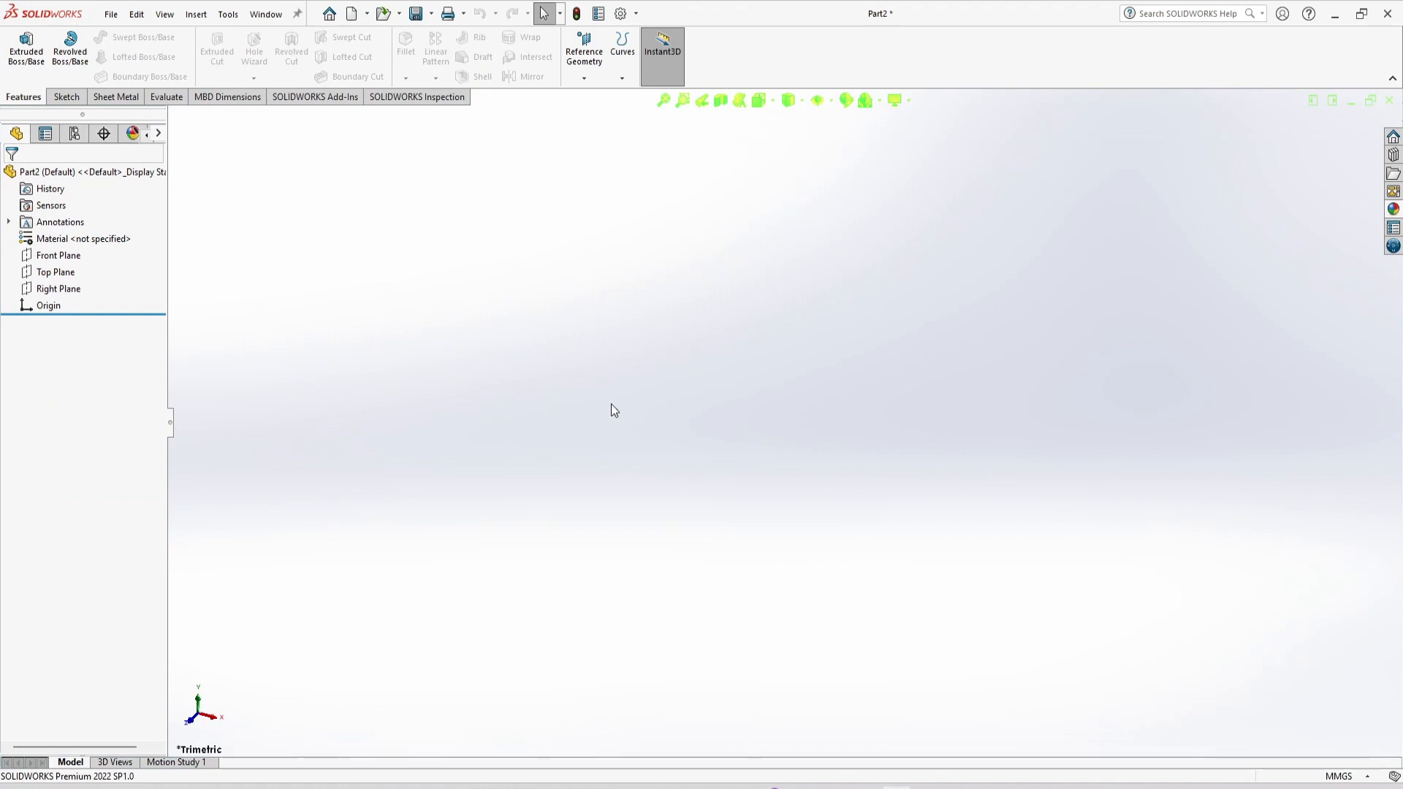
After checking the reference drawing, sketch two concentric circles at the origin on the Front Plane, about 36 mm and 67 mm in diameter.
{"action": "key", "text": "alt+Tab"}
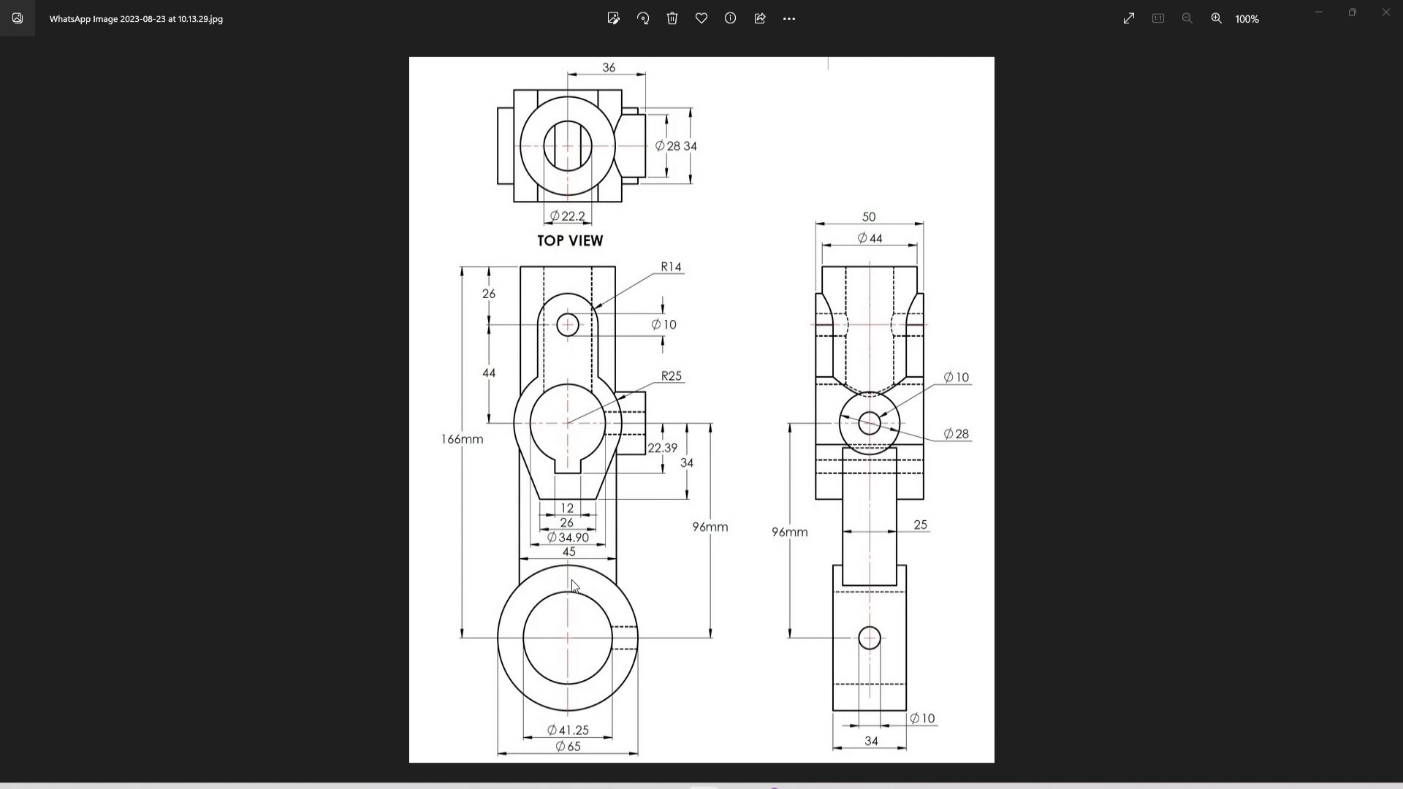
{"action": "key", "text": "alt+Tab"}
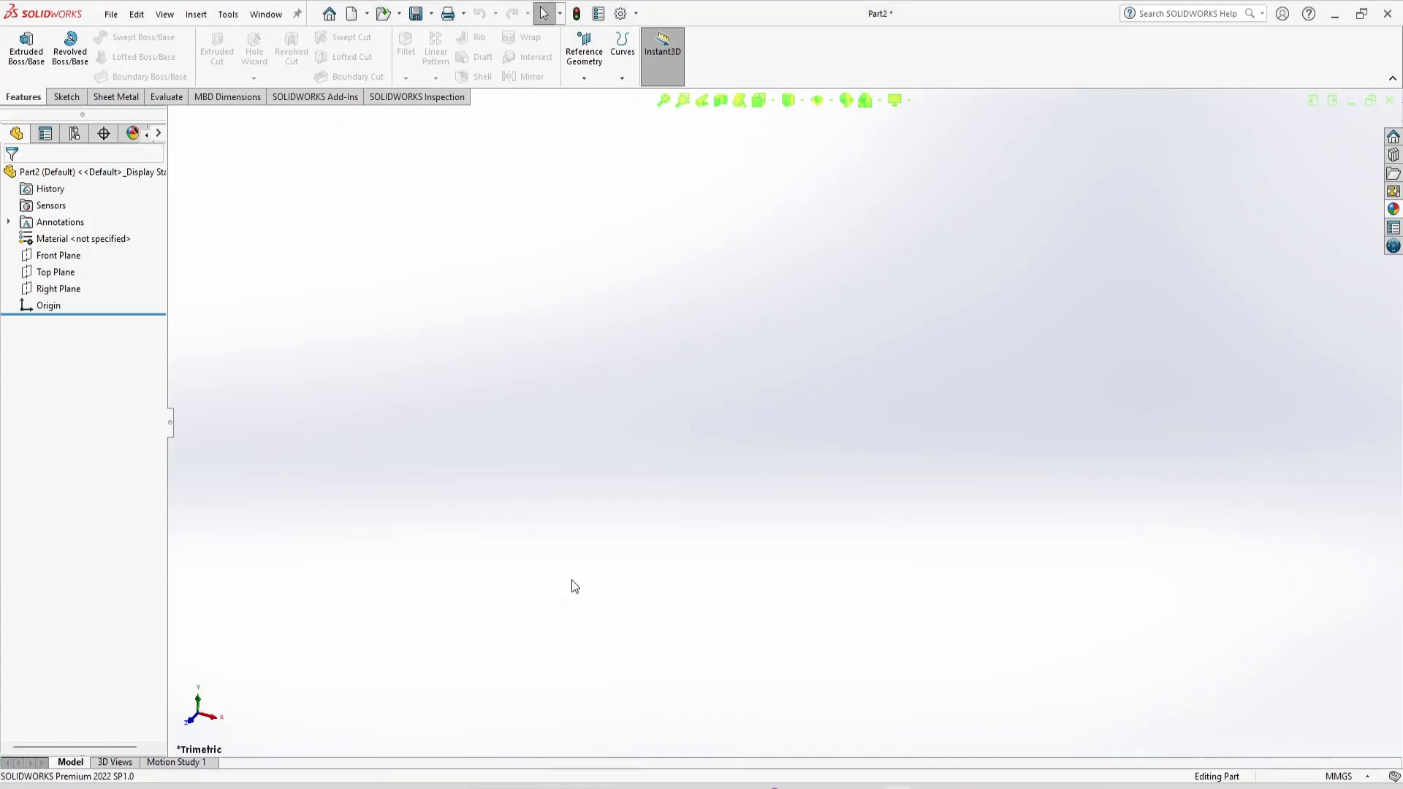
{"action": "left_click", "coordinate": [59, 255]}
{"action": "left_click", "coordinate": [79, 234]}
{"action": "left_click", "coordinate": [111, 37]}
{"action": "left_click", "coordinate": [126, 38]}
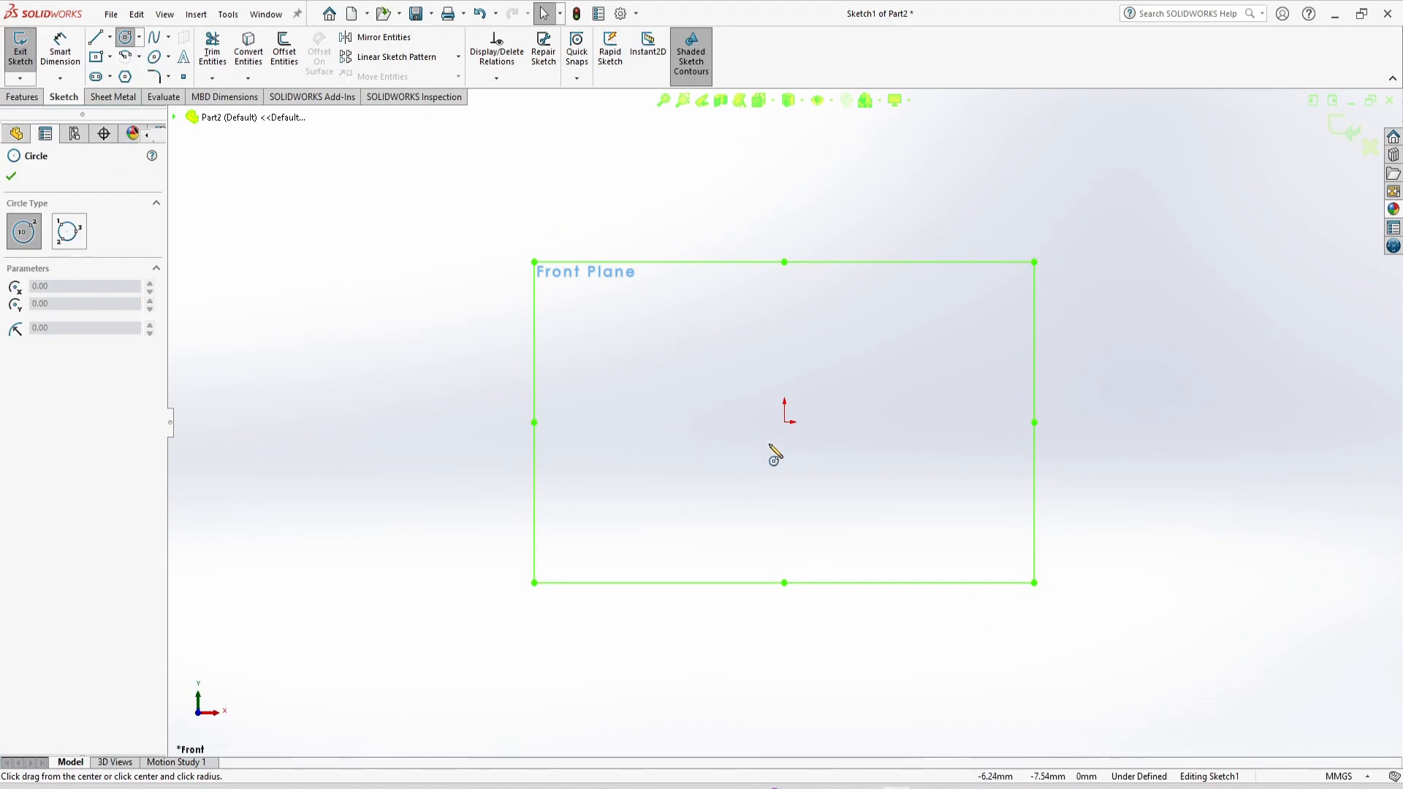
{"action": "left_click", "coordinate": [784, 421]}
{"action": "left_click", "coordinate": [774, 475]}
{"action": "left_click", "coordinate": [784, 422]}
{"action": "left_click", "coordinate": [749, 520]}
{"action": "scroll", "coordinate": [783, 261], "scroll_direction": "down", "scroll_amount": 3}
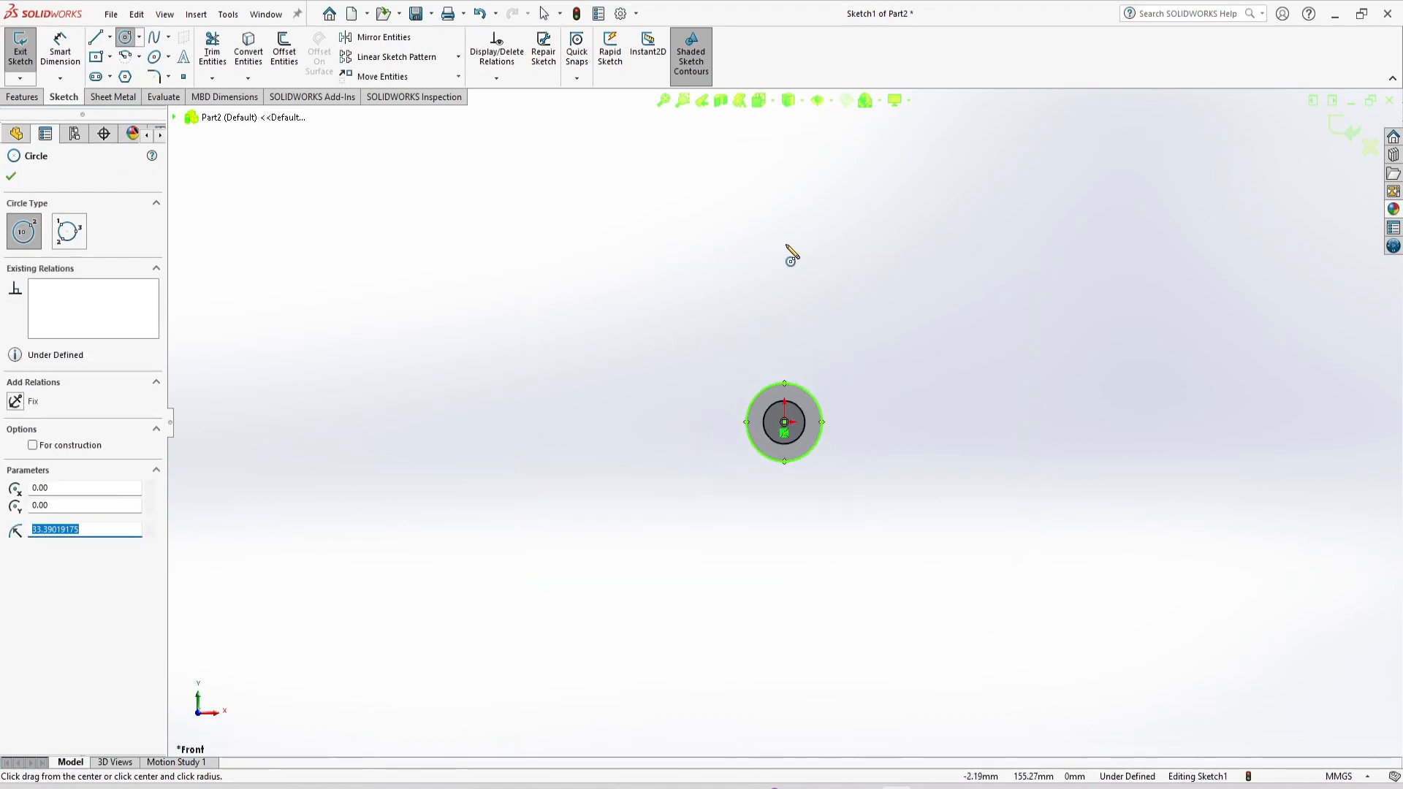
{"action": "scroll", "coordinate": [802, 232], "scroll_direction": "up", "scroll_amount": 2}
Dimension the outer circle's diameter to 65 mm and the inner circle's diameter to 40.25 mm, consulting the reference drawing.
{"action": "left_click", "coordinate": [62, 49]}
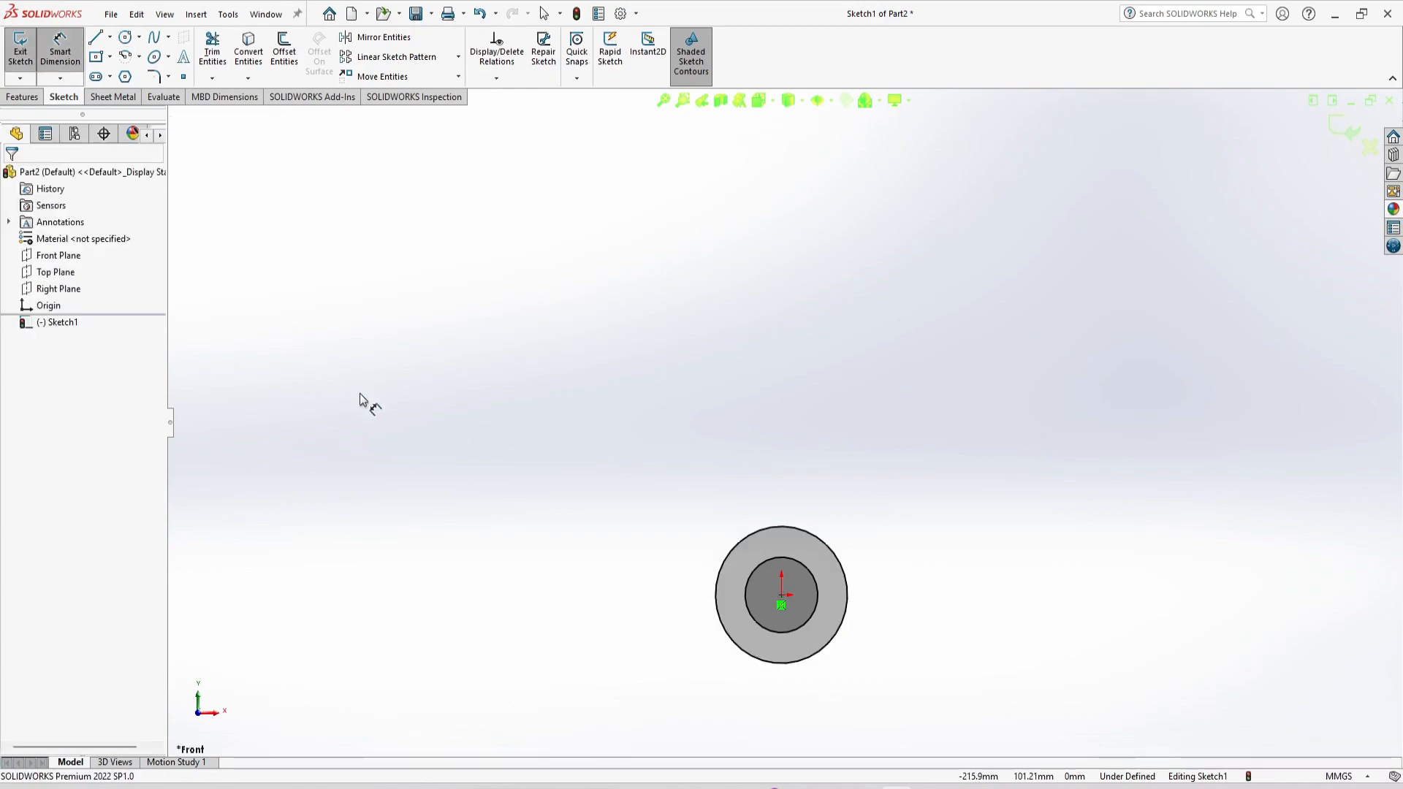
{"action": "key", "text": "alt+Tab"}
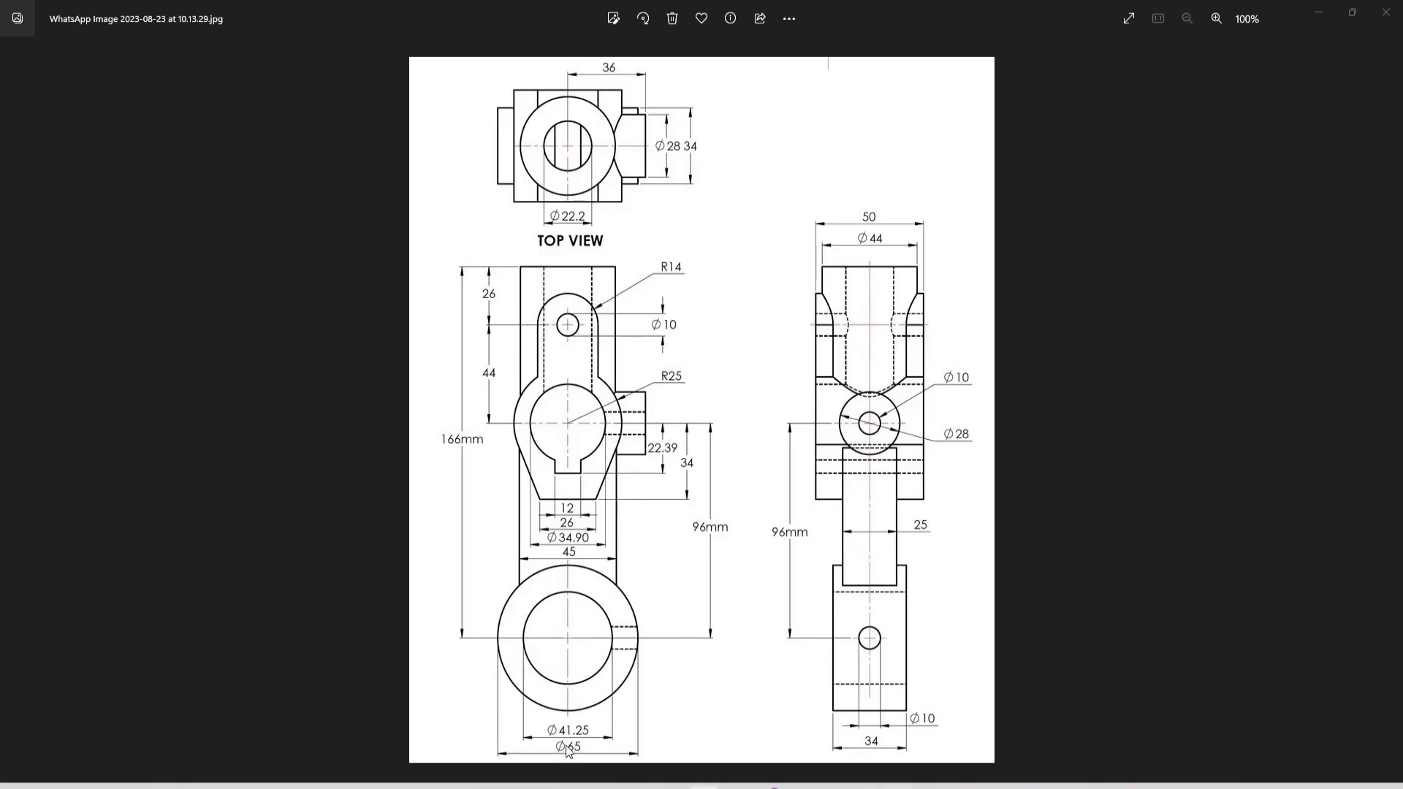
{"action": "key", "text": "alt+Tab"}
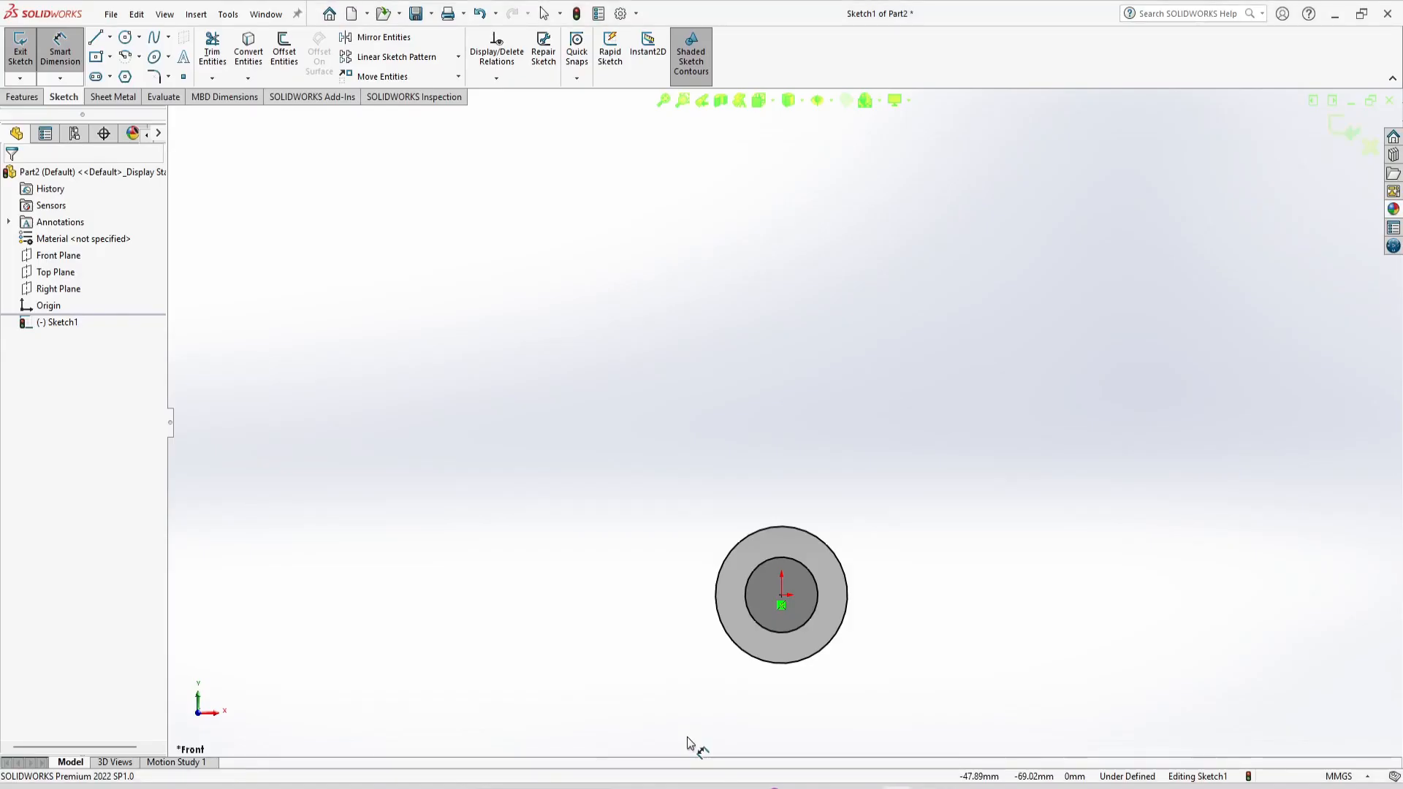
{"action": "left_click", "coordinate": [776, 663]}
{"action": "left_click", "coordinate": [783, 713]}
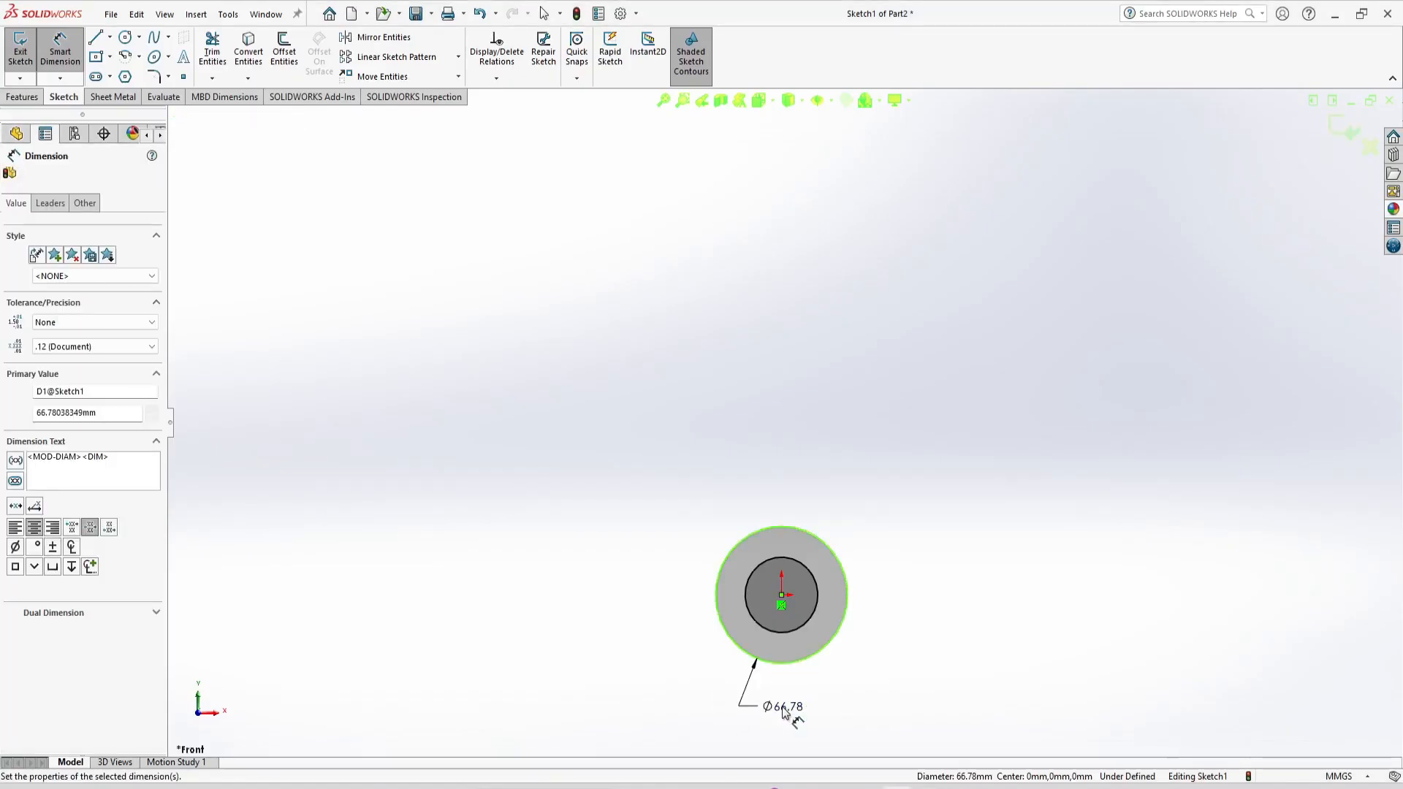
{"action": "type", "text": "65"}
{"action": "key", "text": "Return"}
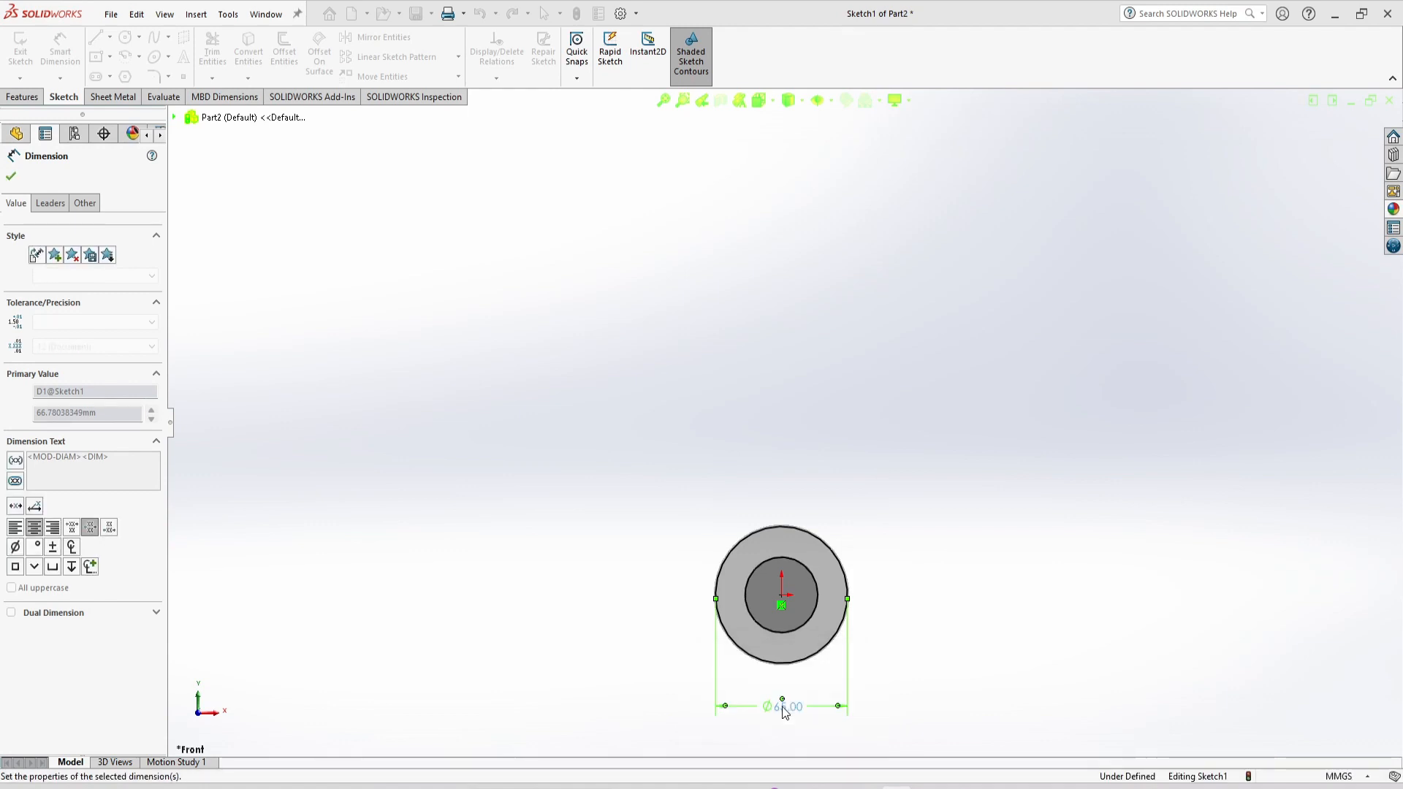
{"action": "left_click", "coordinate": [779, 631]}
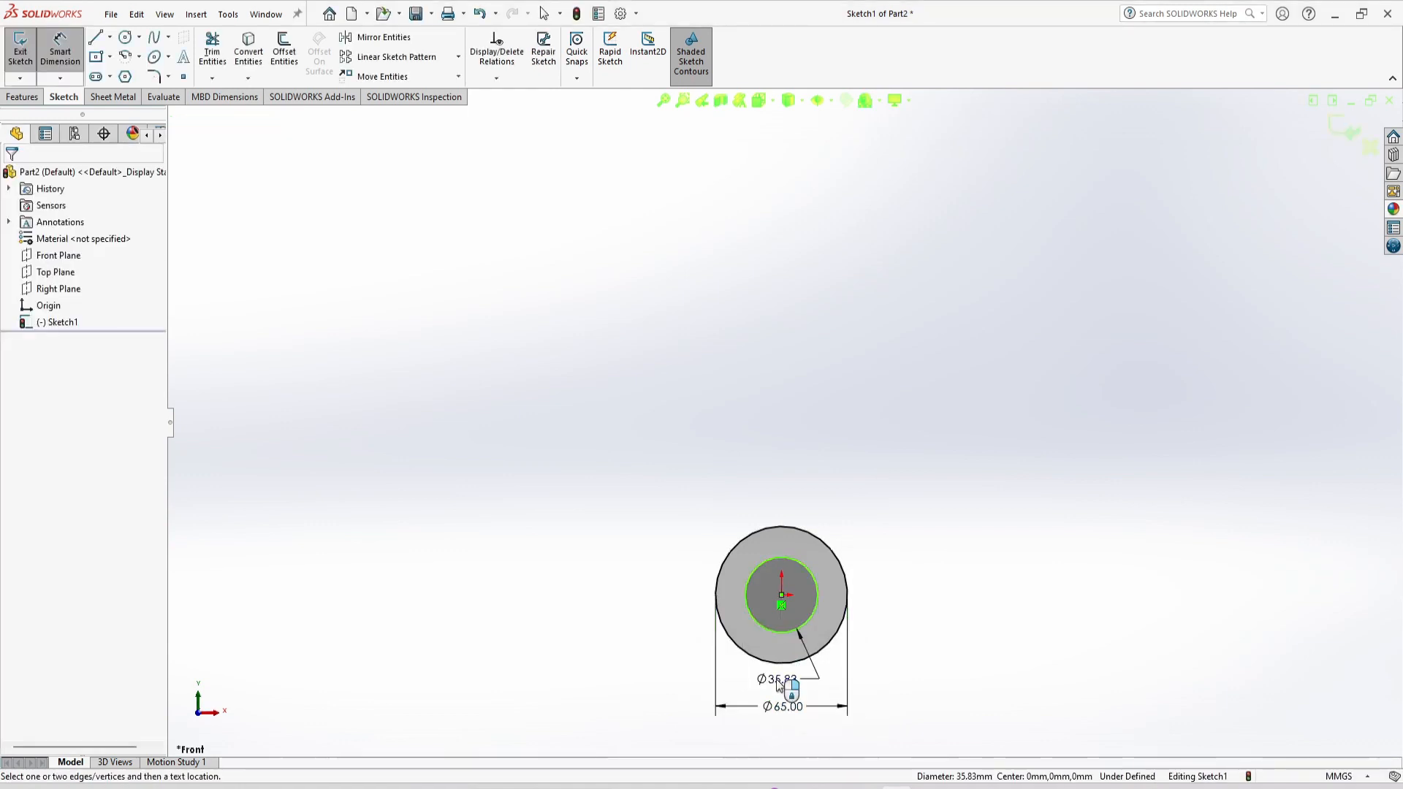
{"action": "left_click", "coordinate": [776, 678]}
{"action": "type", "text": "40.25"}
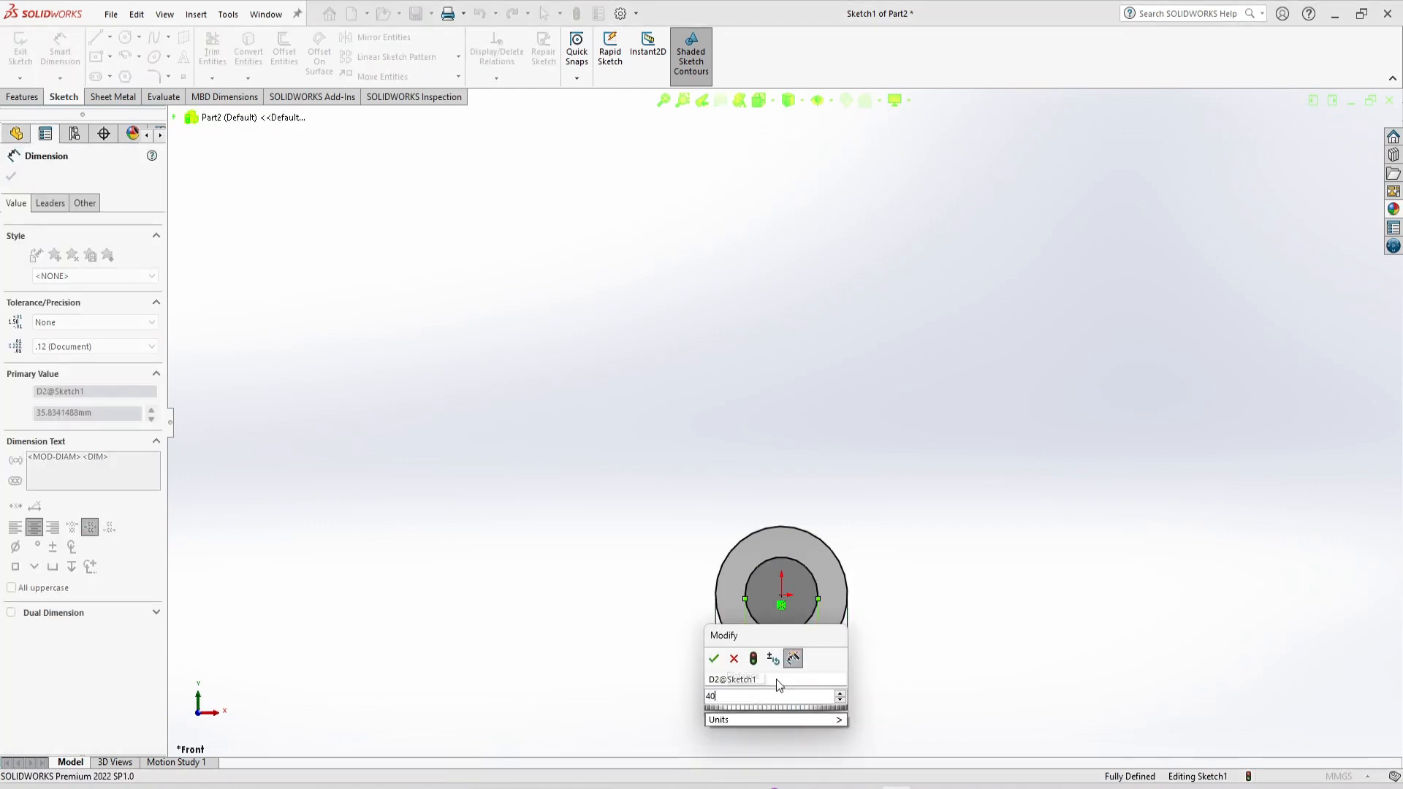
{"action": "key", "text": "Return"}
Consult the reference drawing and sketch two concentric circles about 176 mm directly above the origin, the outer one about 82 mm in diameter.
{"action": "key", "text": "alt+Tab"}
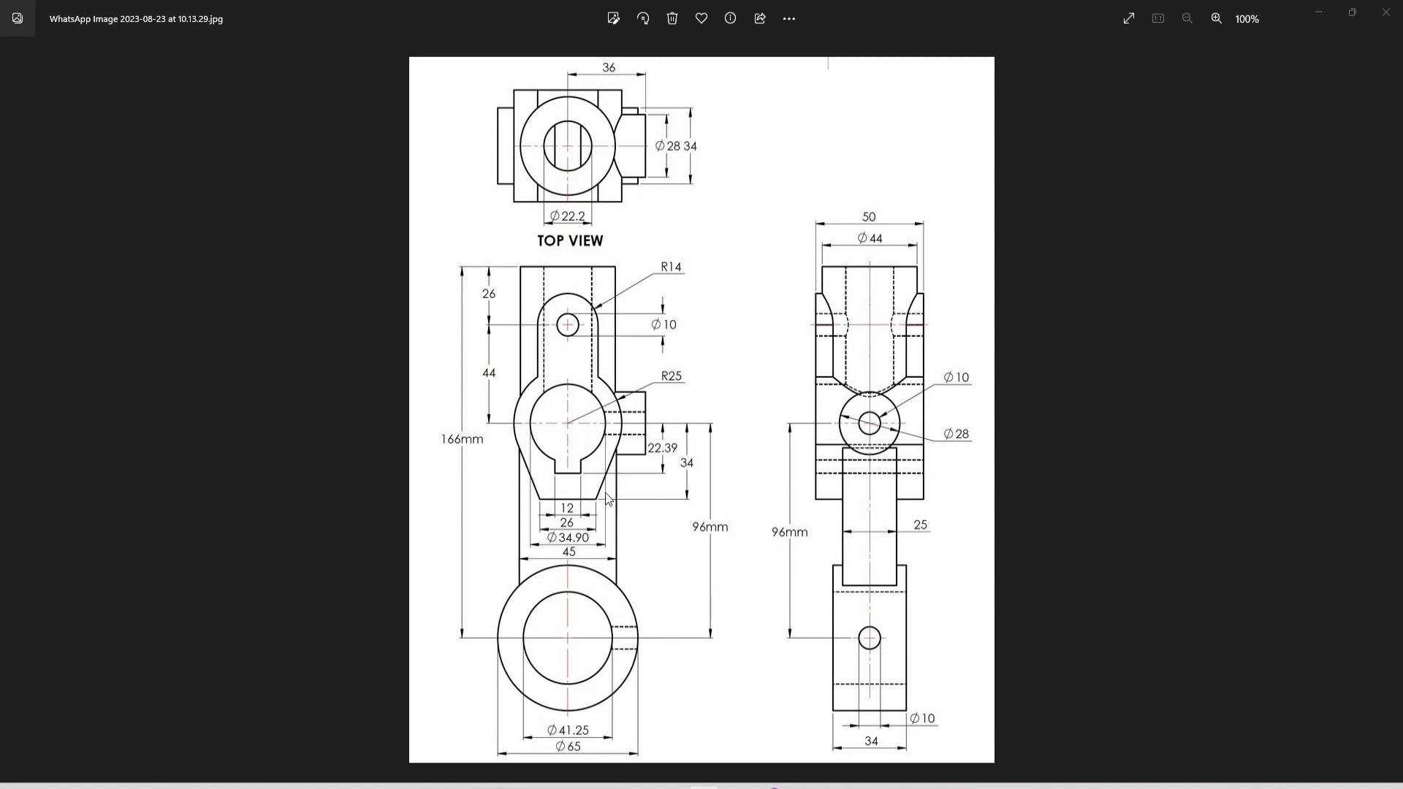
{"action": "key", "text": "alt+Tab"}
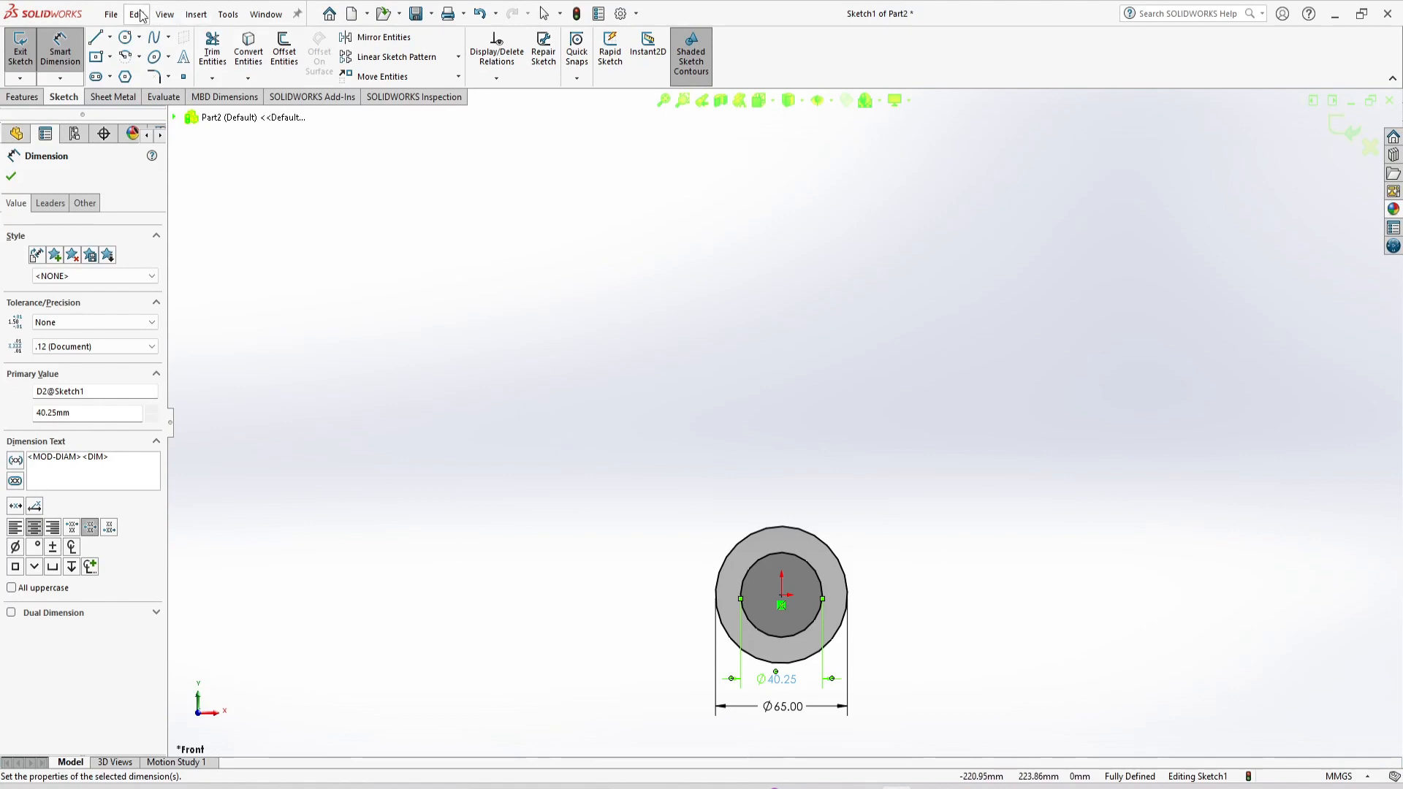
{"action": "left_click", "coordinate": [125, 39]}
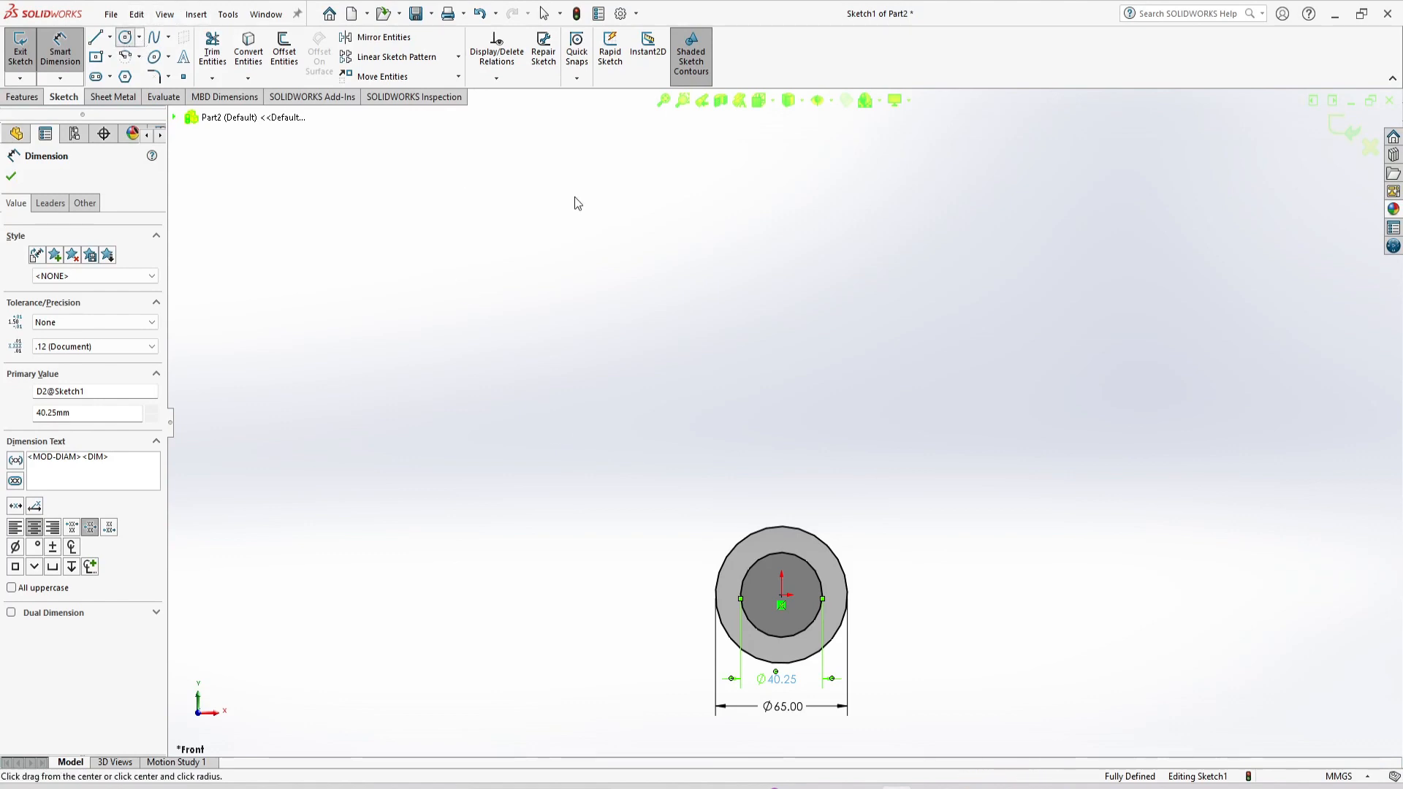
{"action": "left_click", "coordinate": [781, 224]}
{"action": "left_click", "coordinate": [795, 263]}
{"action": "left_click", "coordinate": [781, 223]}
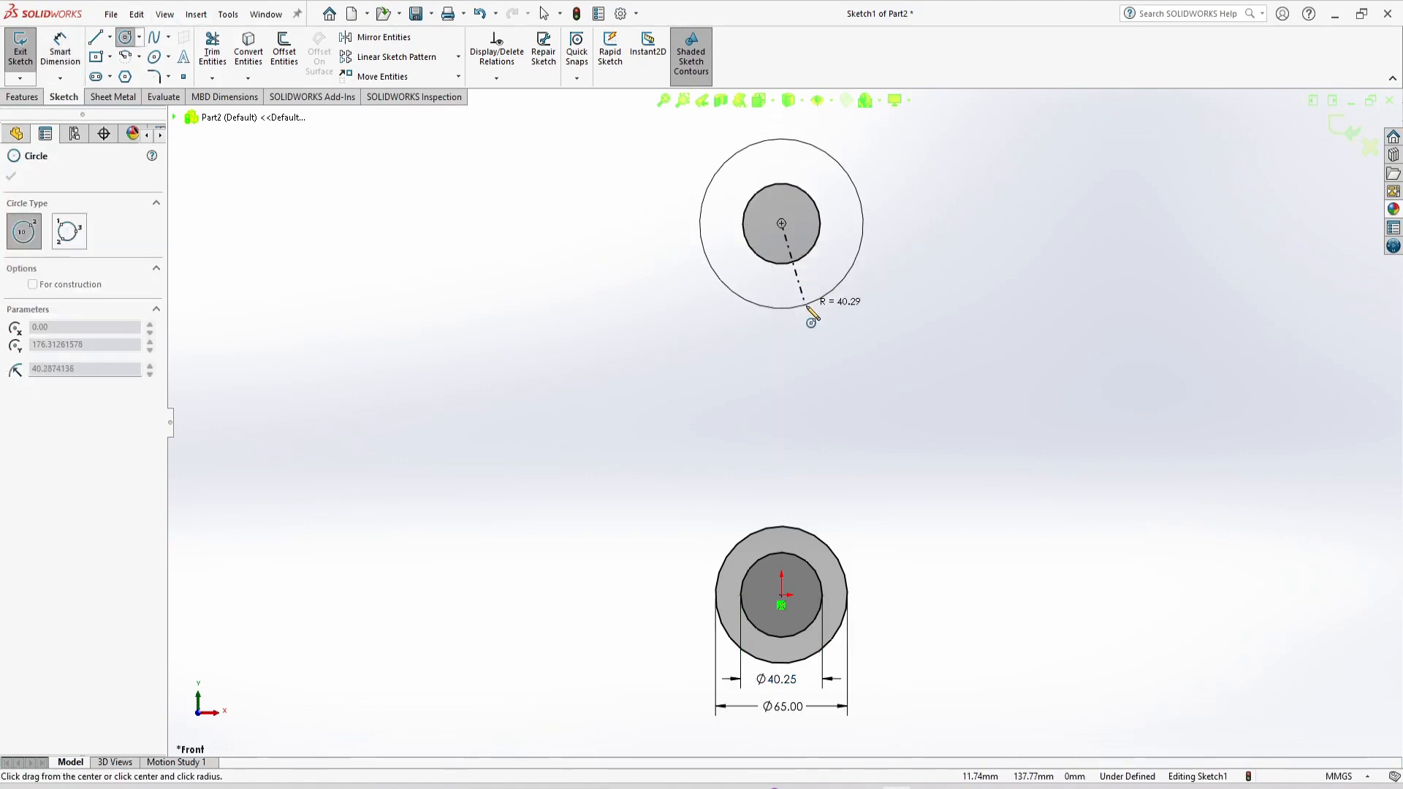
{"action": "left_click", "coordinate": [808, 307]}
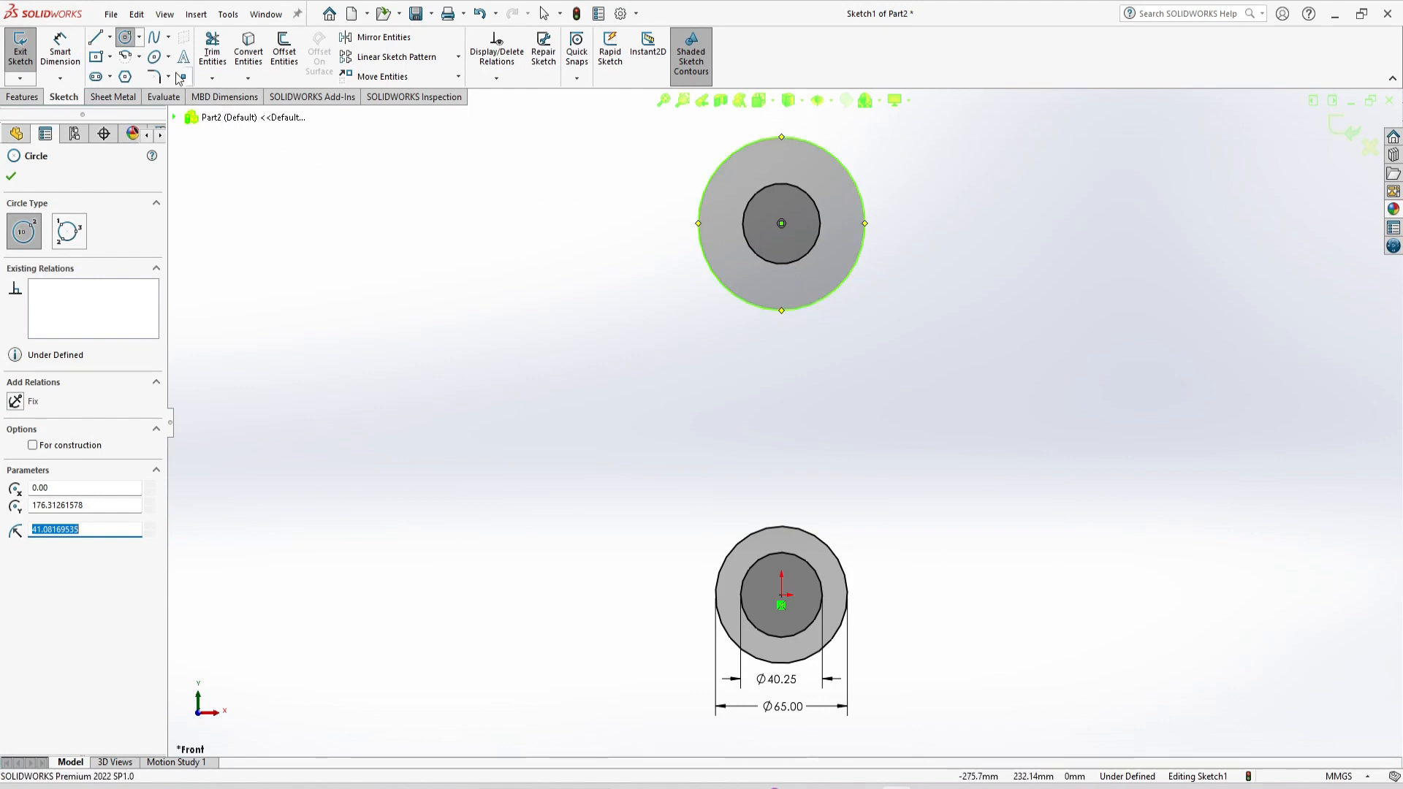
Draw a center rectangle about 19 mm wide and 4 mm high just below the upper inner circle, within the outer circle.
{"action": "left_click", "coordinate": [100, 59]}
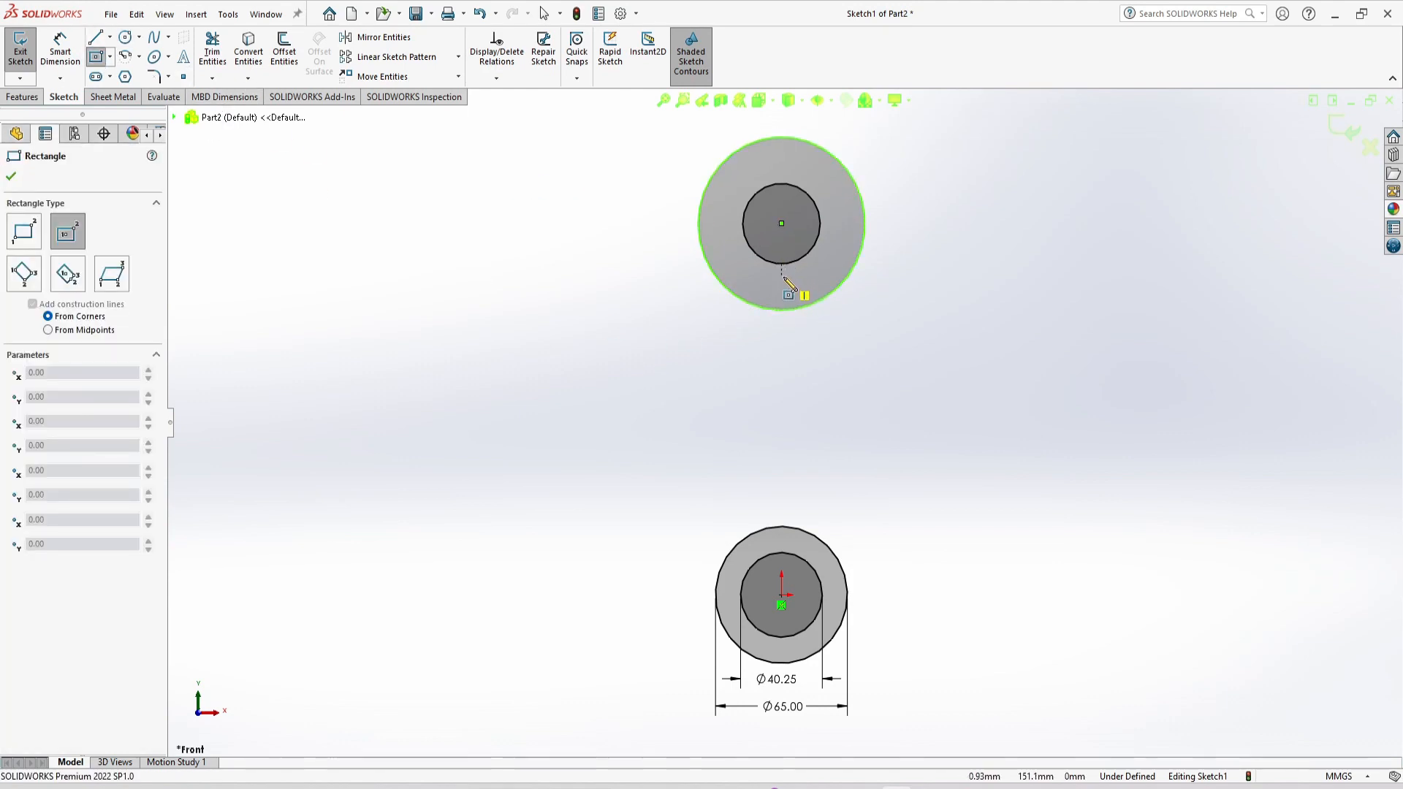
{"action": "left_click", "coordinate": [782, 265]}
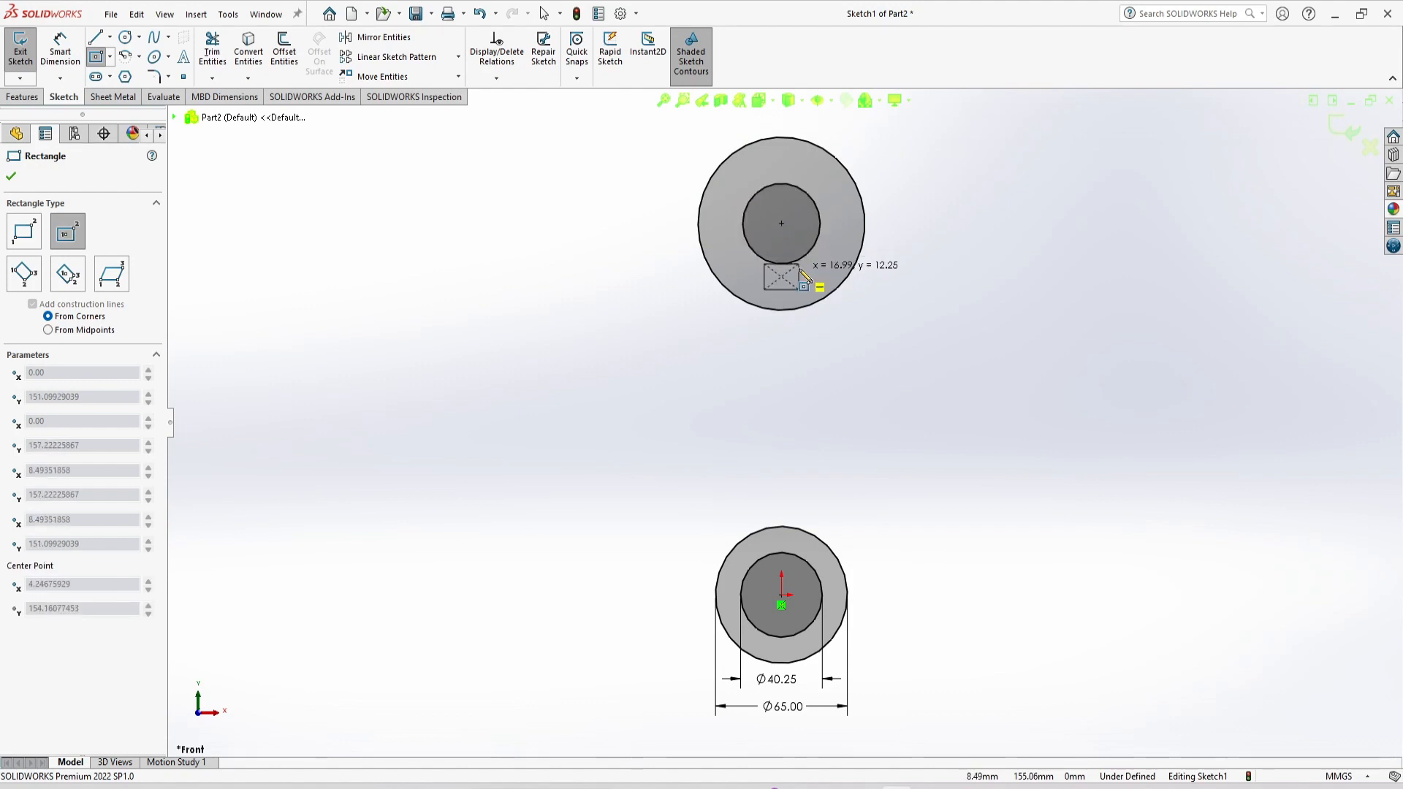
{"action": "left_click", "coordinate": [801, 277]}
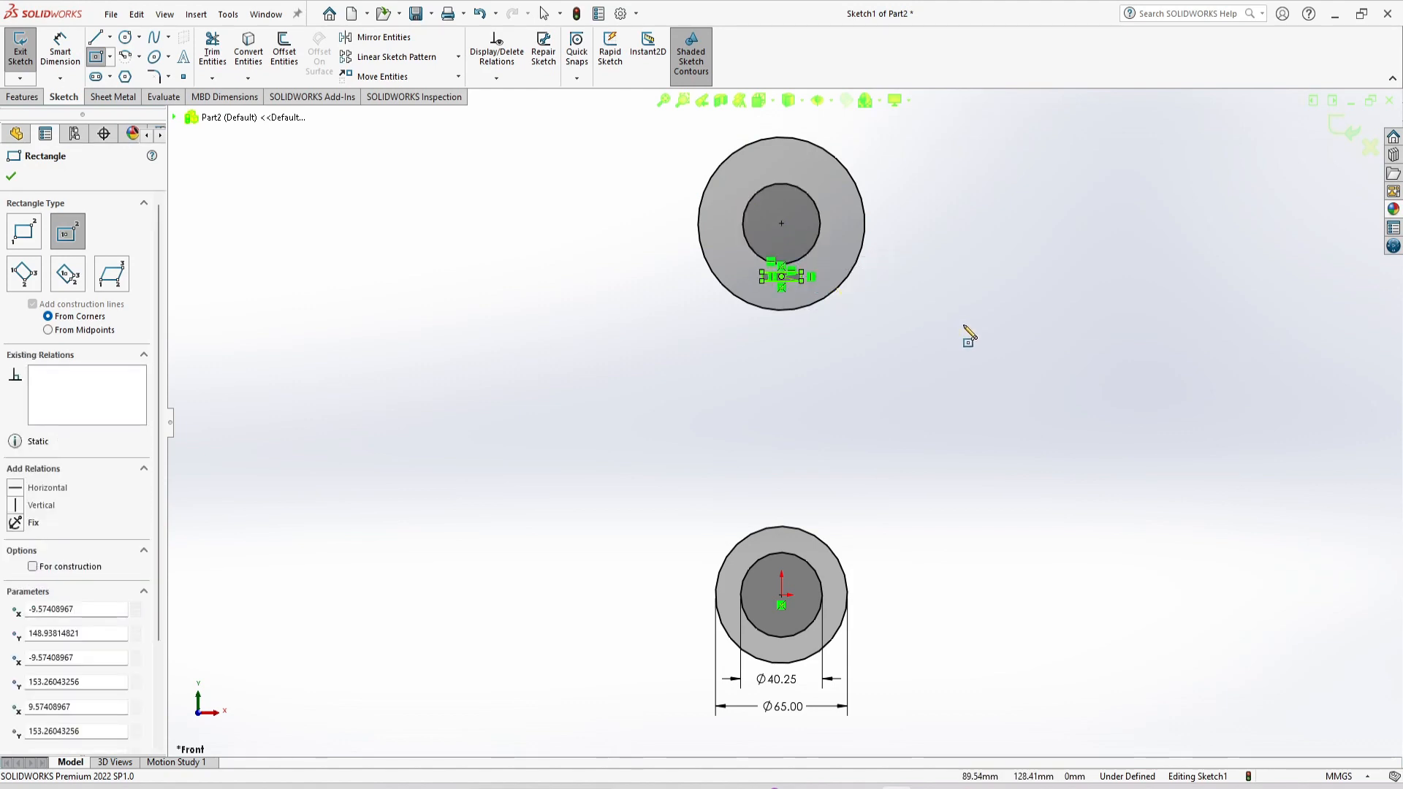
{"action": "key", "text": "Escape"}
{"action": "left_click", "coordinate": [73, 63]}
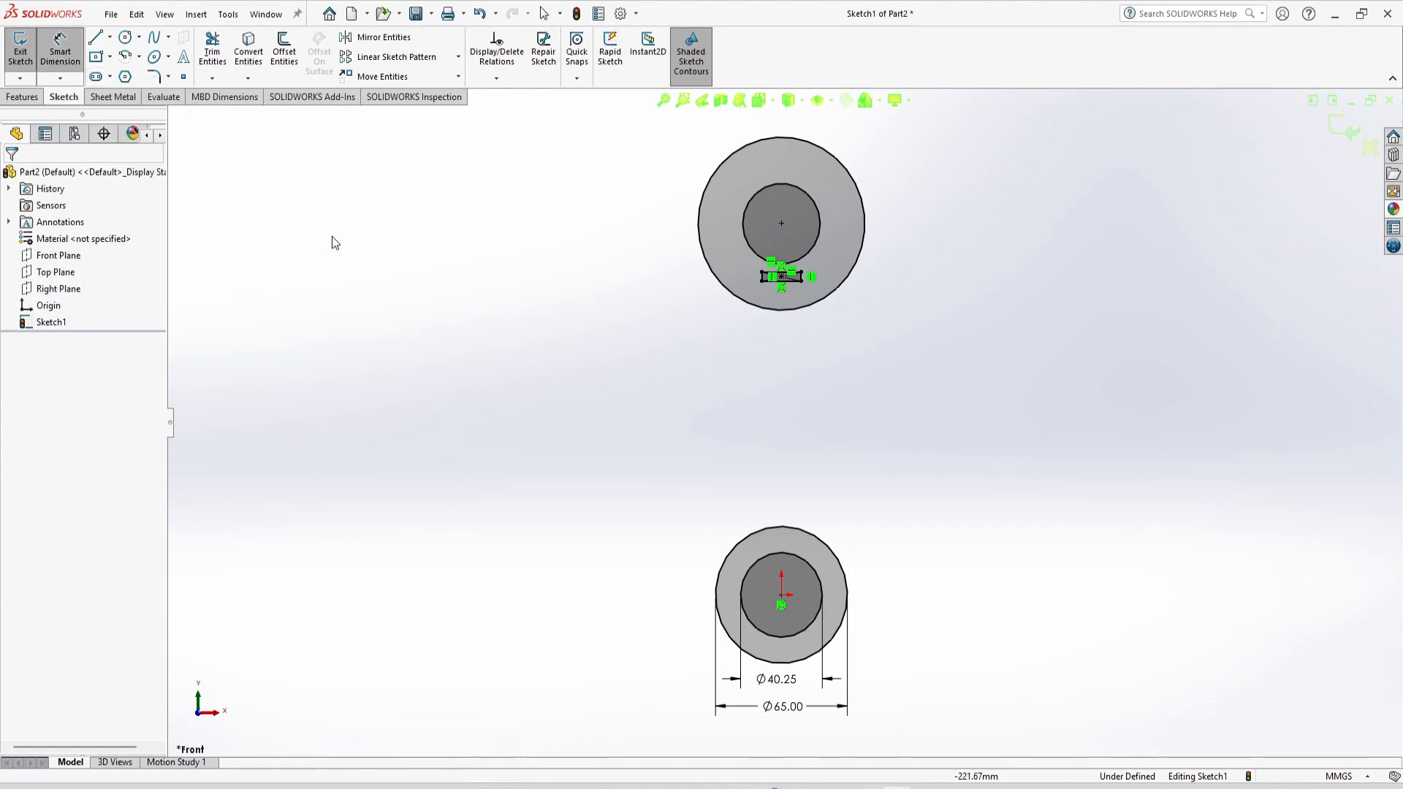
{"action": "key", "text": "Escape"}
Make both upper corners of the small rectangle coincident with the upper inner circle.
{"action": "scroll", "coordinate": [661, 309], "scroll_direction": "down", "scroll_amount": 5}
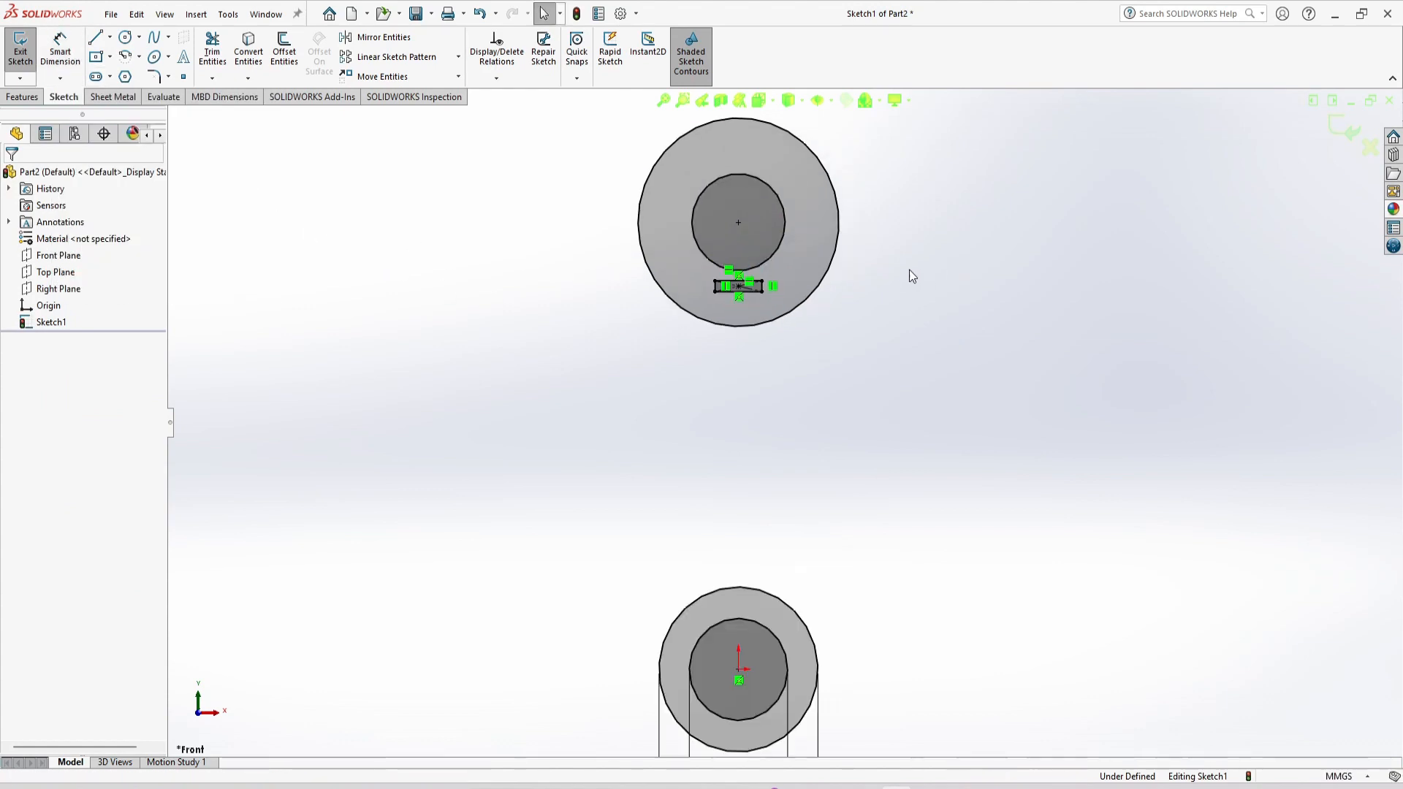
{"action": "left_click", "coordinate": [655, 319]}
{"action": "left_click", "coordinate": [665, 279], "text": "ctrl"}
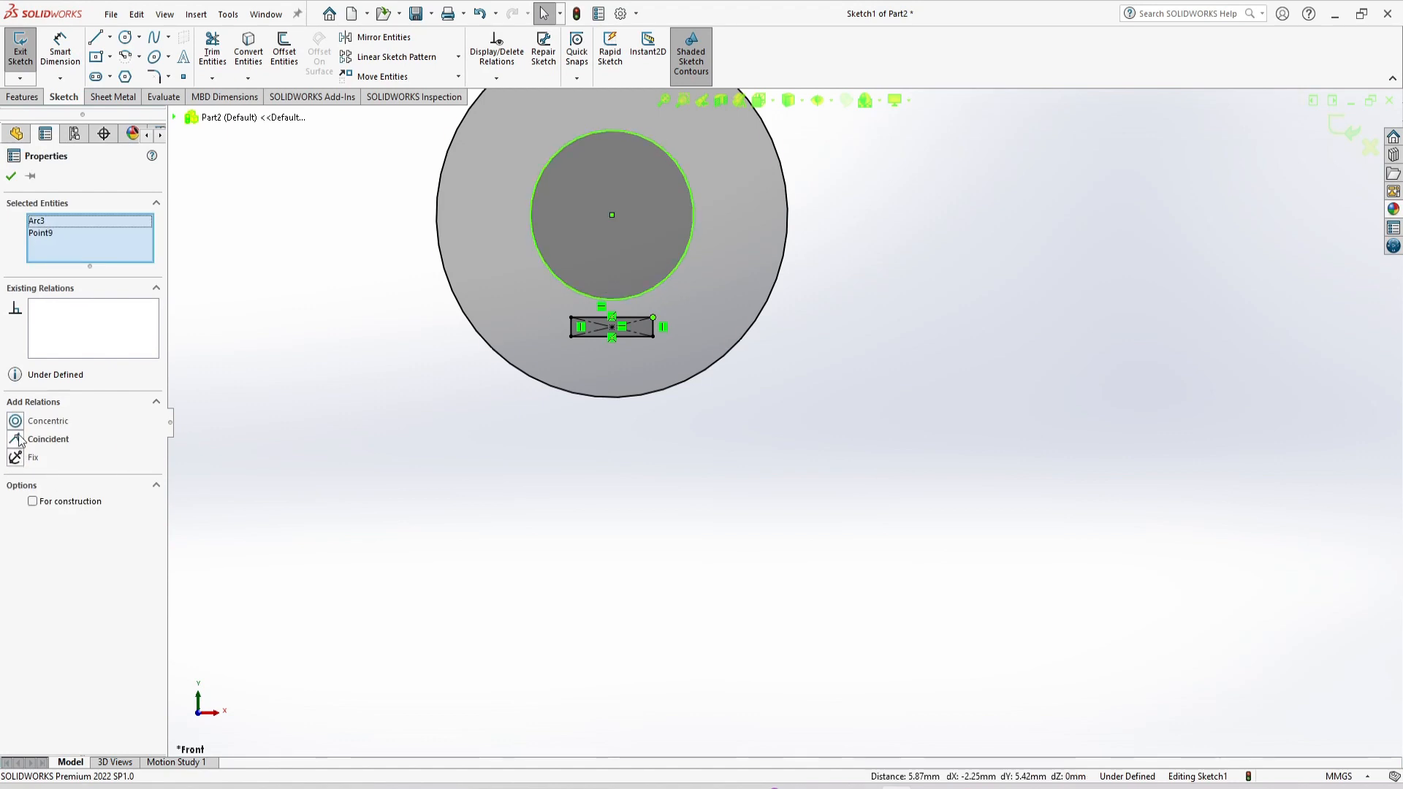
{"action": "left_click", "coordinate": [15, 438]}
{"action": "left_click", "coordinate": [447, 395]}
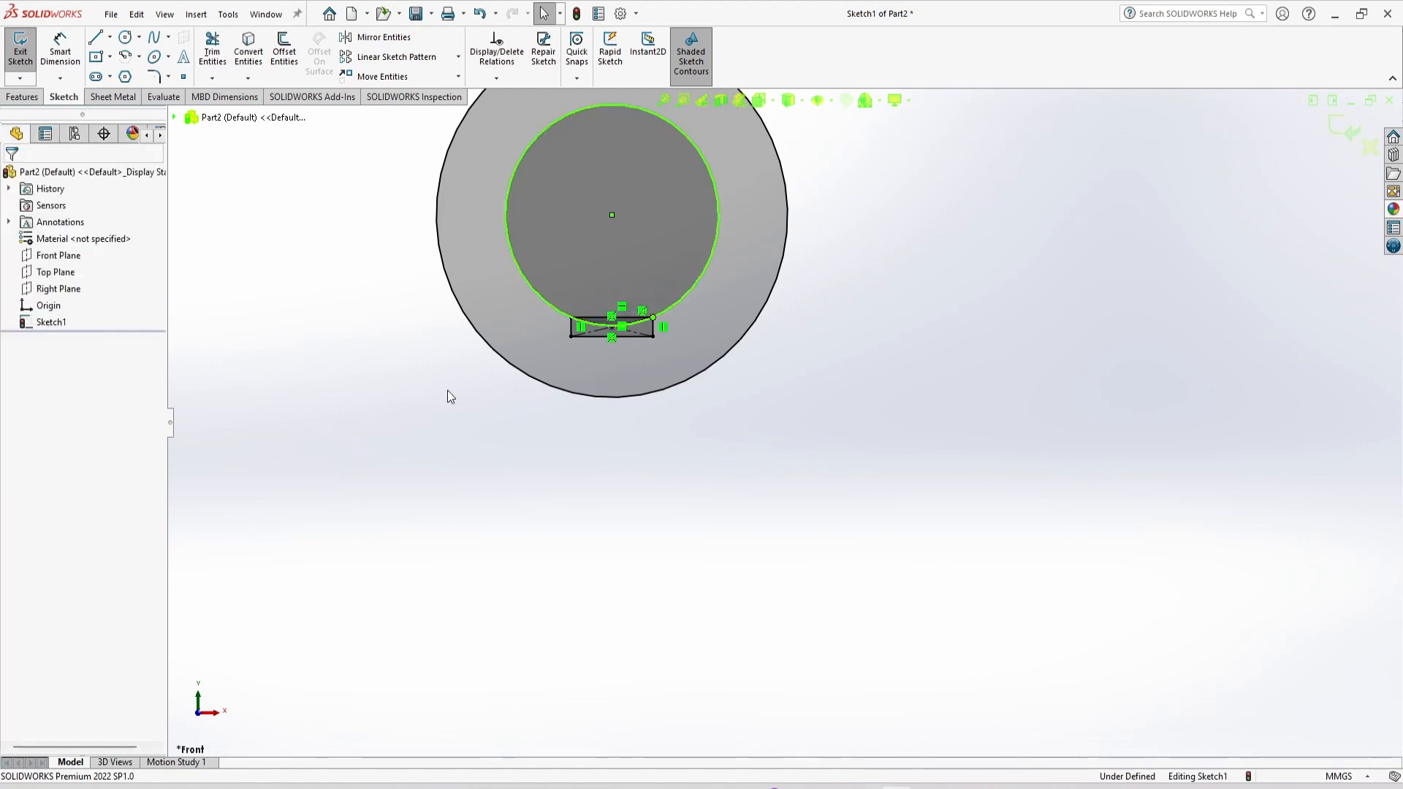
{"action": "left_click", "coordinate": [572, 318]}
{"action": "left_click", "coordinate": [568, 314], "text": "ctrl"}
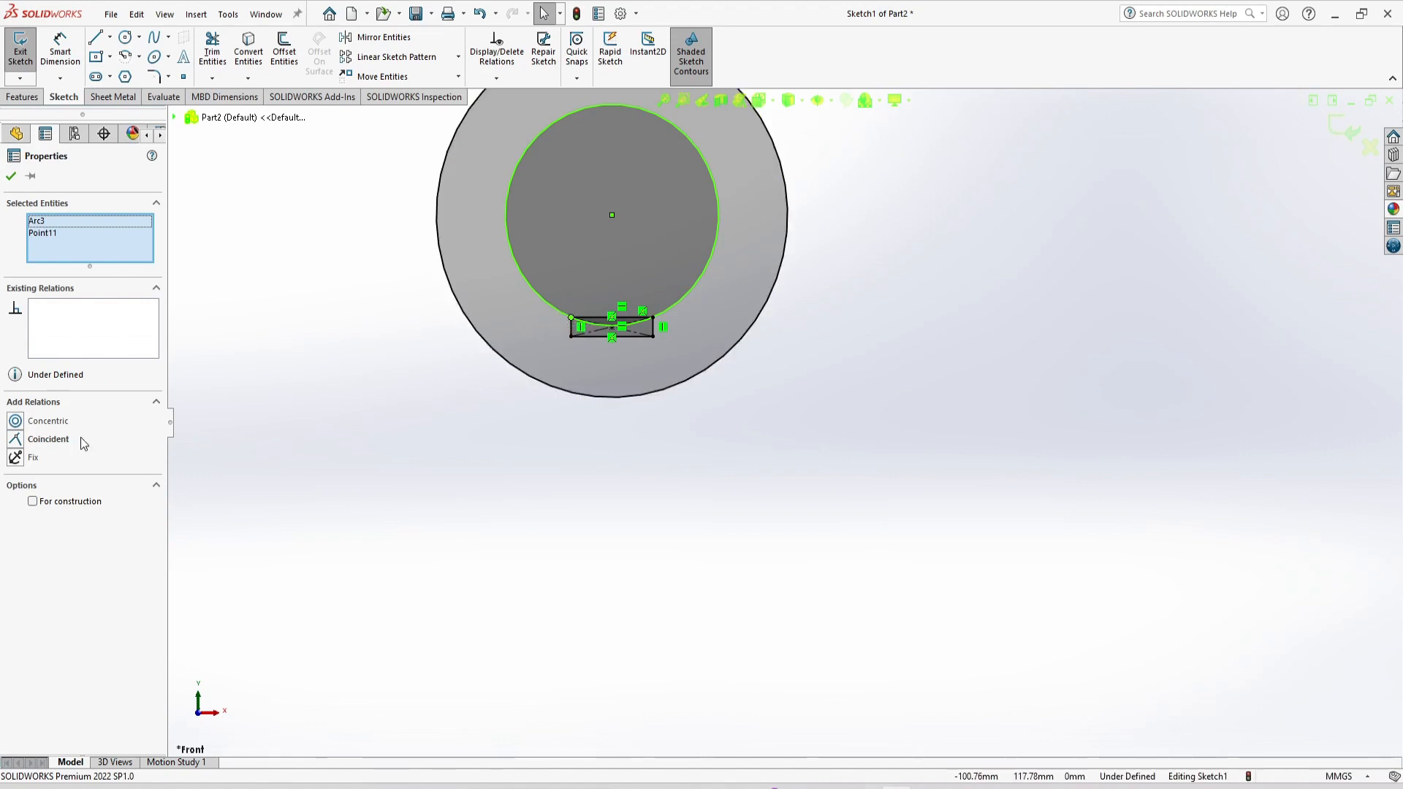
{"action": "left_click", "coordinate": [16, 443]}
{"action": "left_click", "coordinate": [255, 482]}
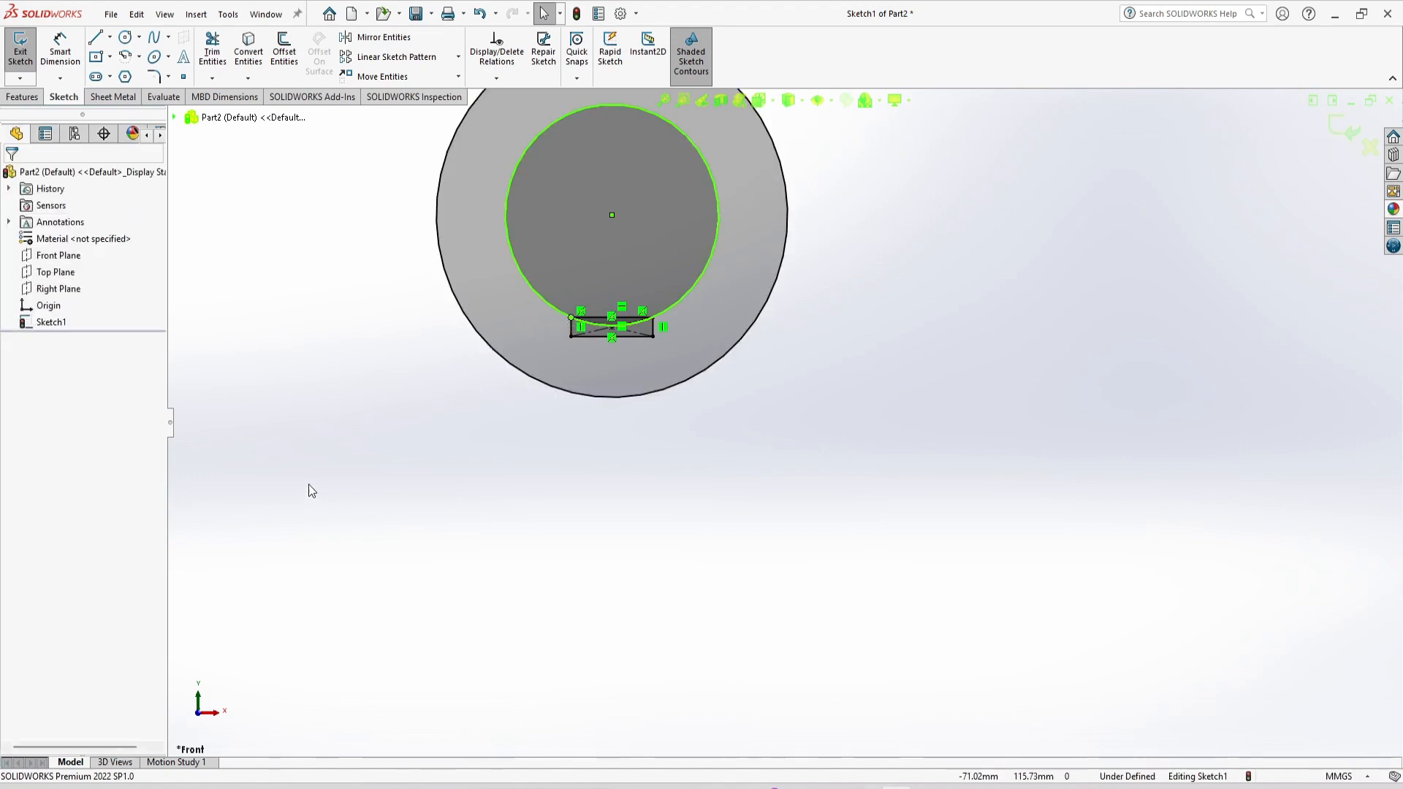
Add a Vertical relation between the upper circles' center, the rectangle's center point and the origin.
{"action": "scroll", "coordinate": [561, 474], "scroll_direction": "up", "scroll_amount": 4}
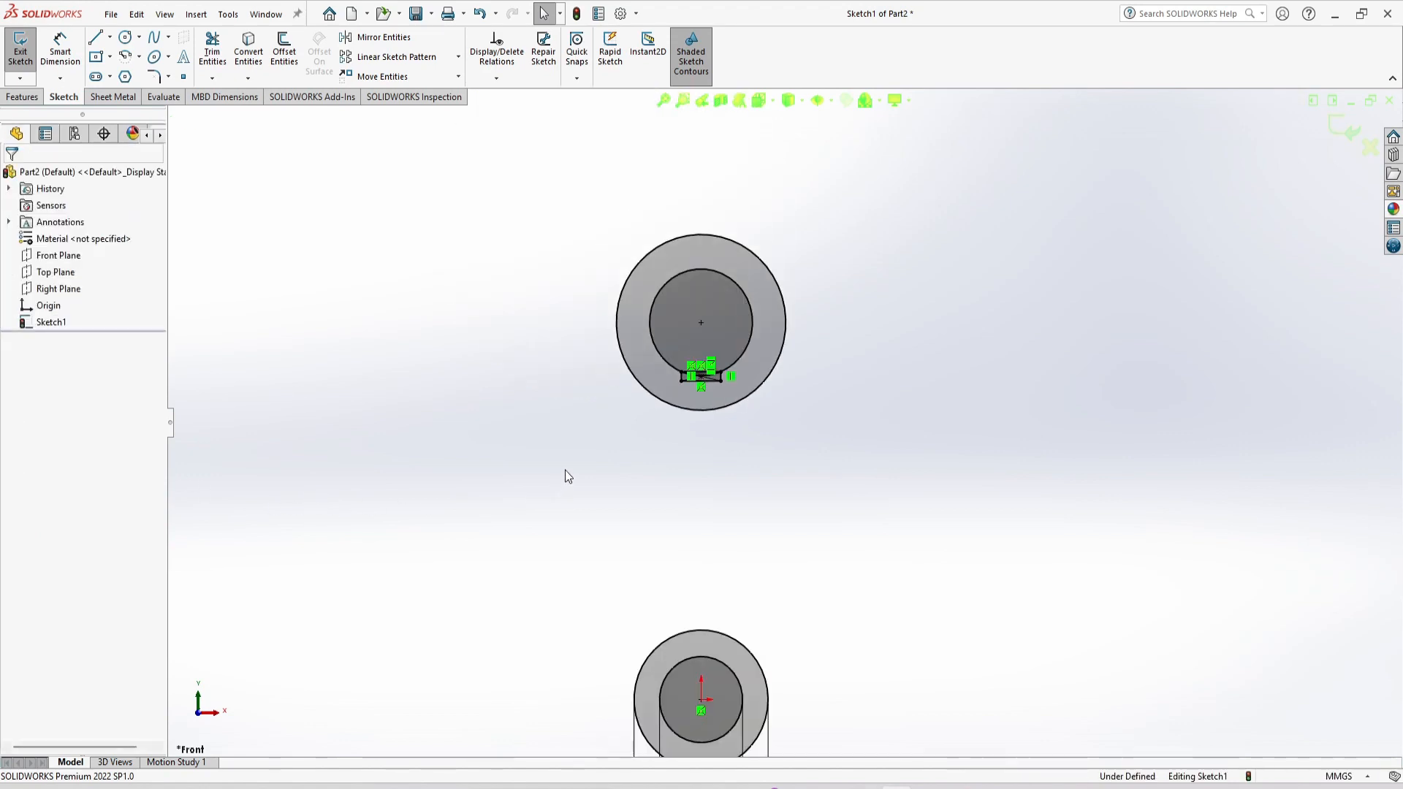
{"action": "left_click", "coordinate": [702, 323]}
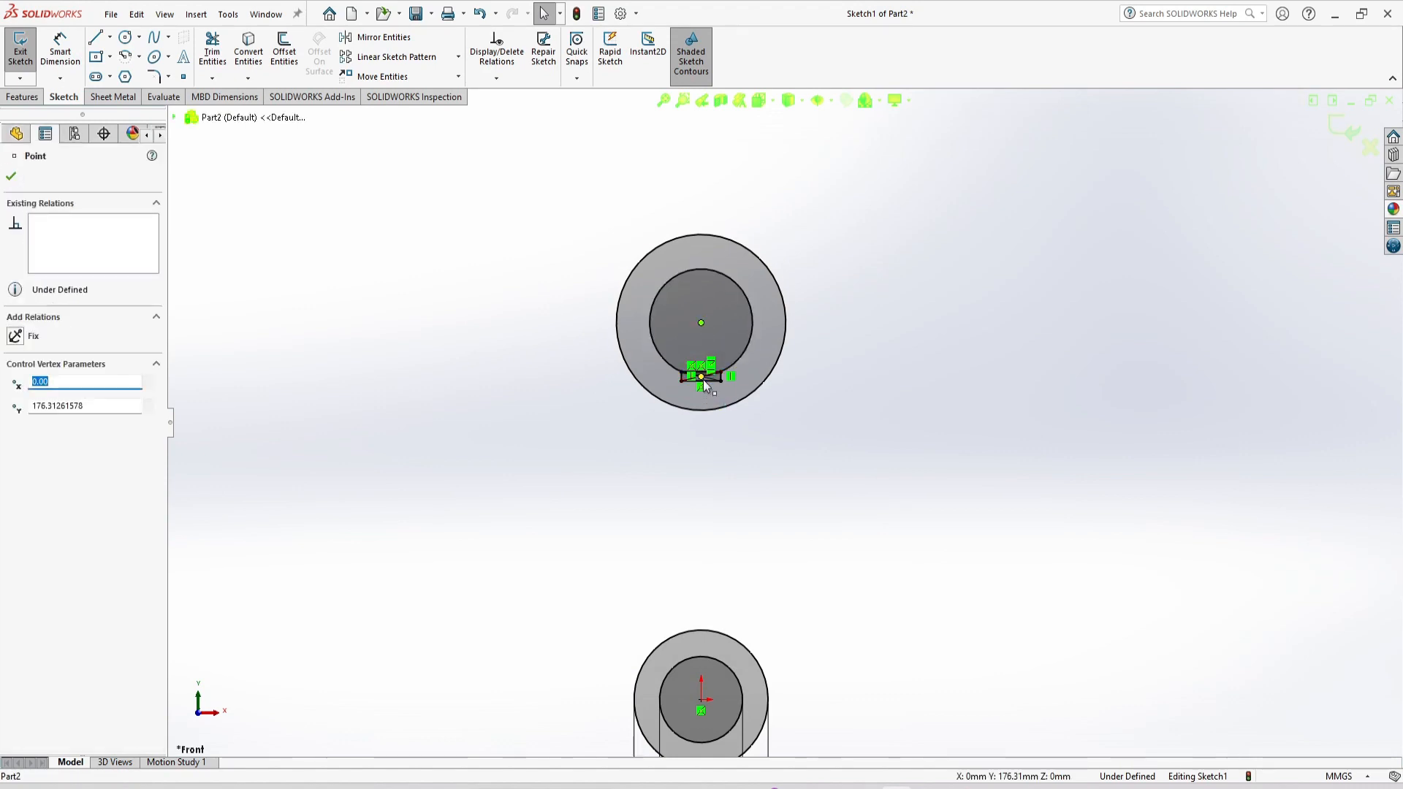
{"action": "scroll", "coordinate": [710, 374], "scroll_direction": "down", "scroll_amount": 4}
{"action": "left_click", "coordinate": [728, 389], "text": "ctrl"}
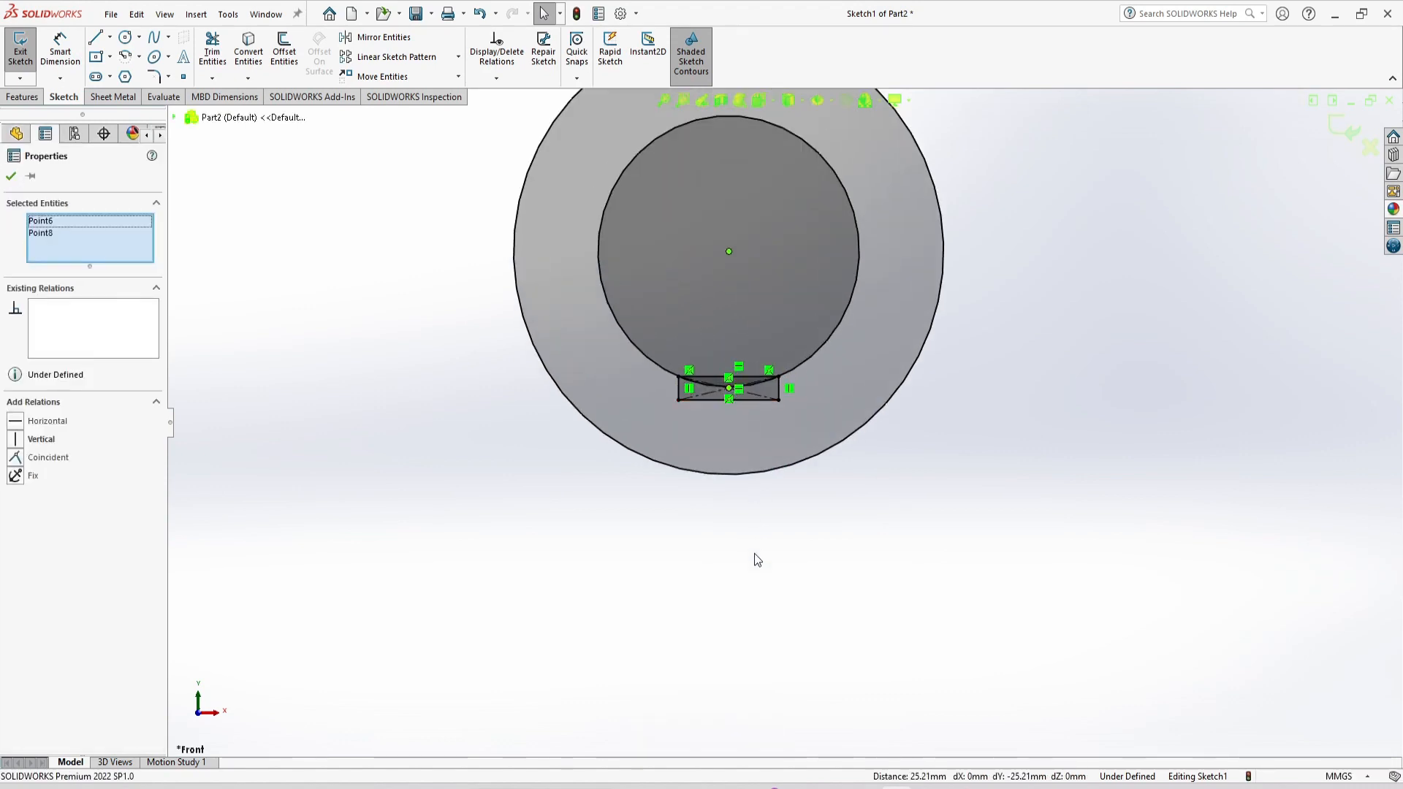
{"action": "scroll", "coordinate": [755, 578], "scroll_direction": "down", "scroll_amount": 3}
{"action": "scroll", "coordinate": [757, 596], "scroll_direction": "up", "scroll_amount": 8}
{"action": "scroll", "coordinate": [801, 539], "scroll_direction": "down", "scroll_amount": 3}
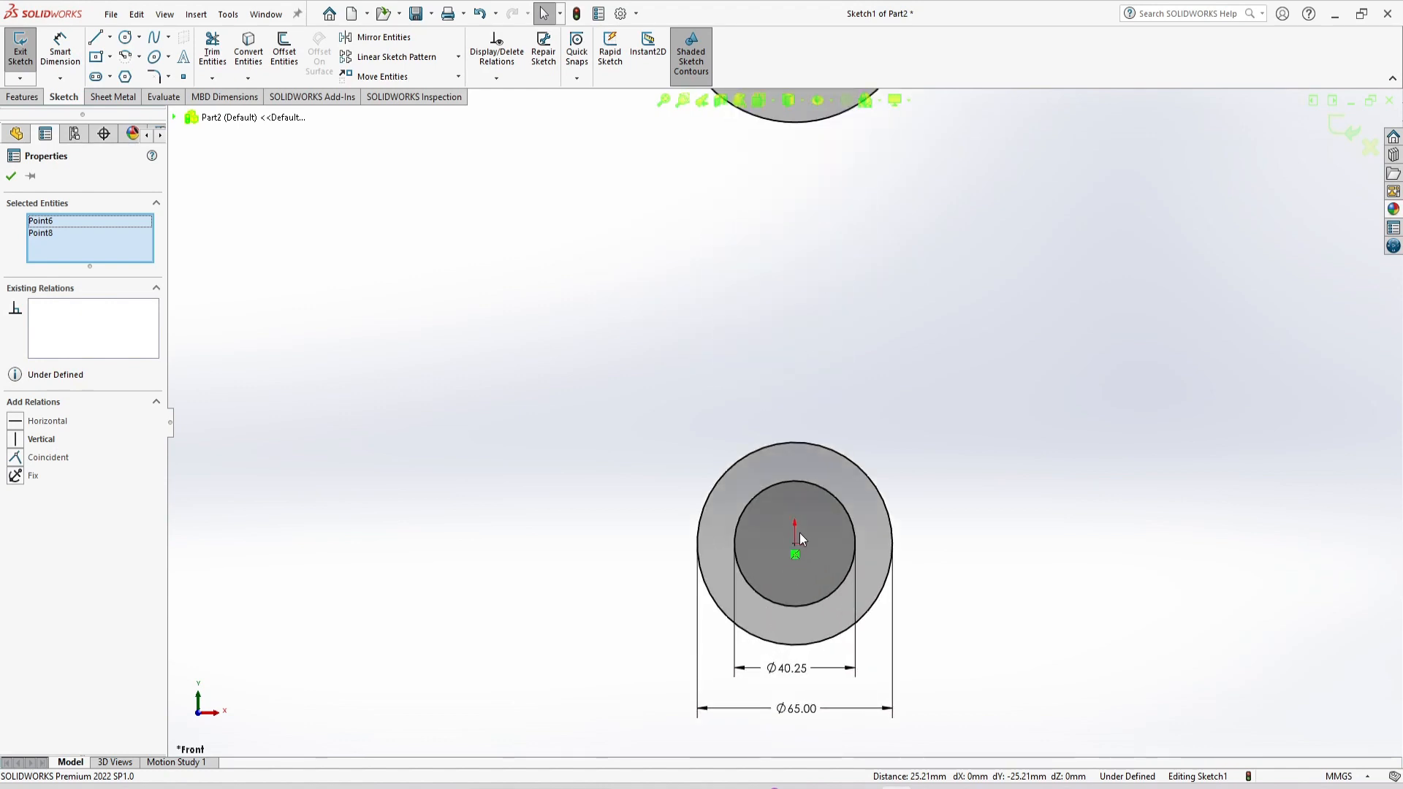
{"action": "left_click", "coordinate": [795, 554], "text": "ctrl"}
{"action": "left_click", "coordinate": [29, 442]}
{"action": "left_click", "coordinate": [409, 417]}
{"action": "scroll", "coordinate": [590, 352], "scroll_direction": "up", "scroll_amount": 4}
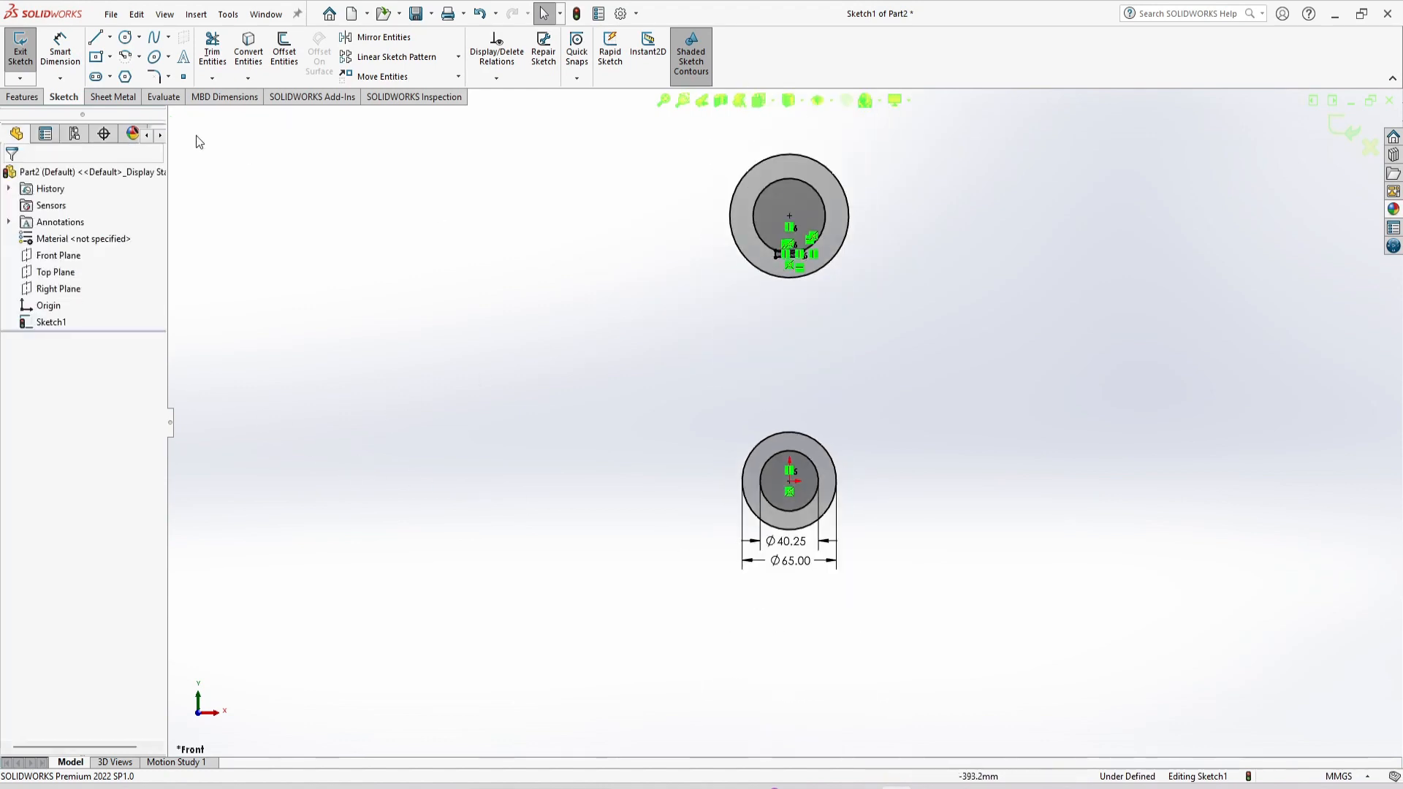
Consult the reference drawing and dimension the vertical distance between the upper circles' center and the origin as 96 mm.
{"action": "left_click", "coordinate": [60, 50]}
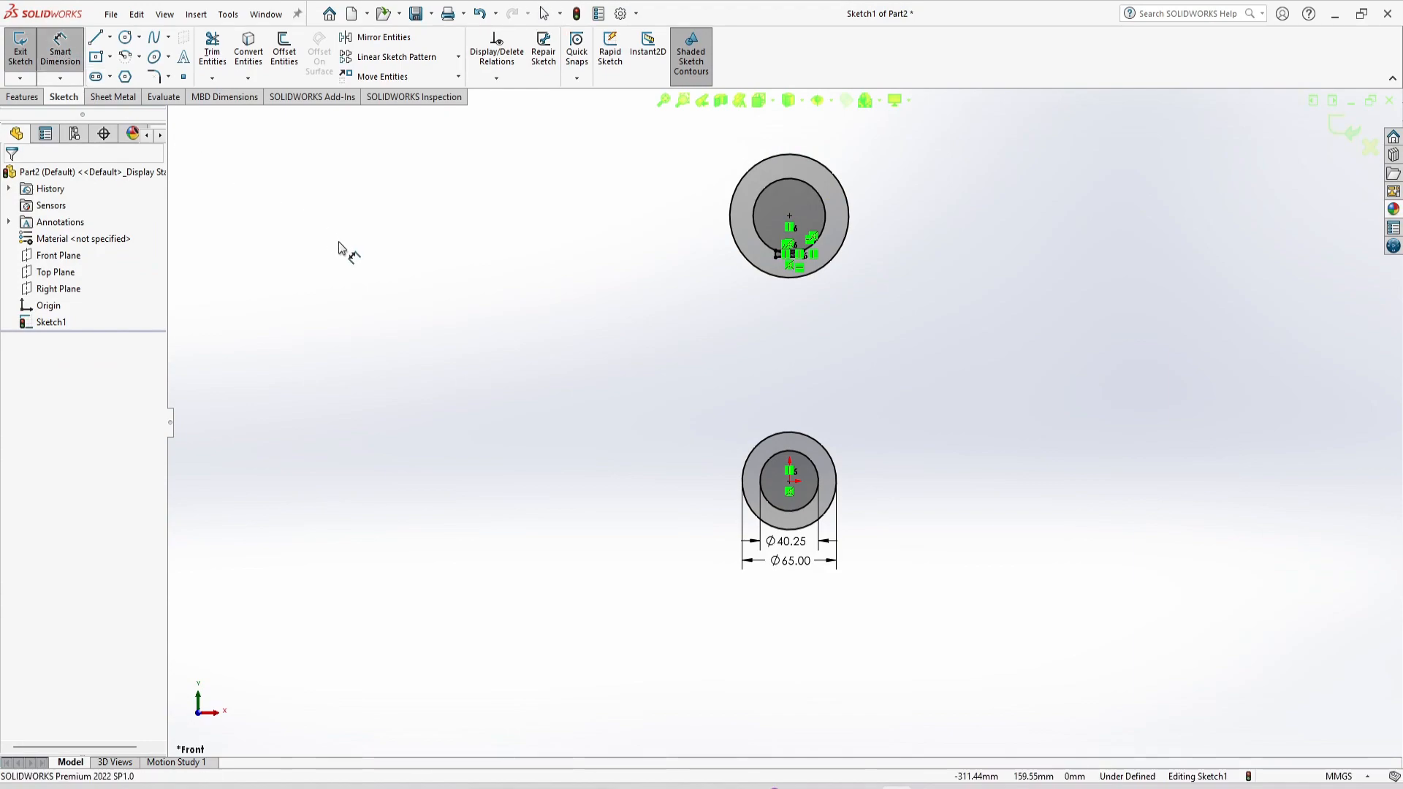
{"action": "key", "text": "alt+Tab"}
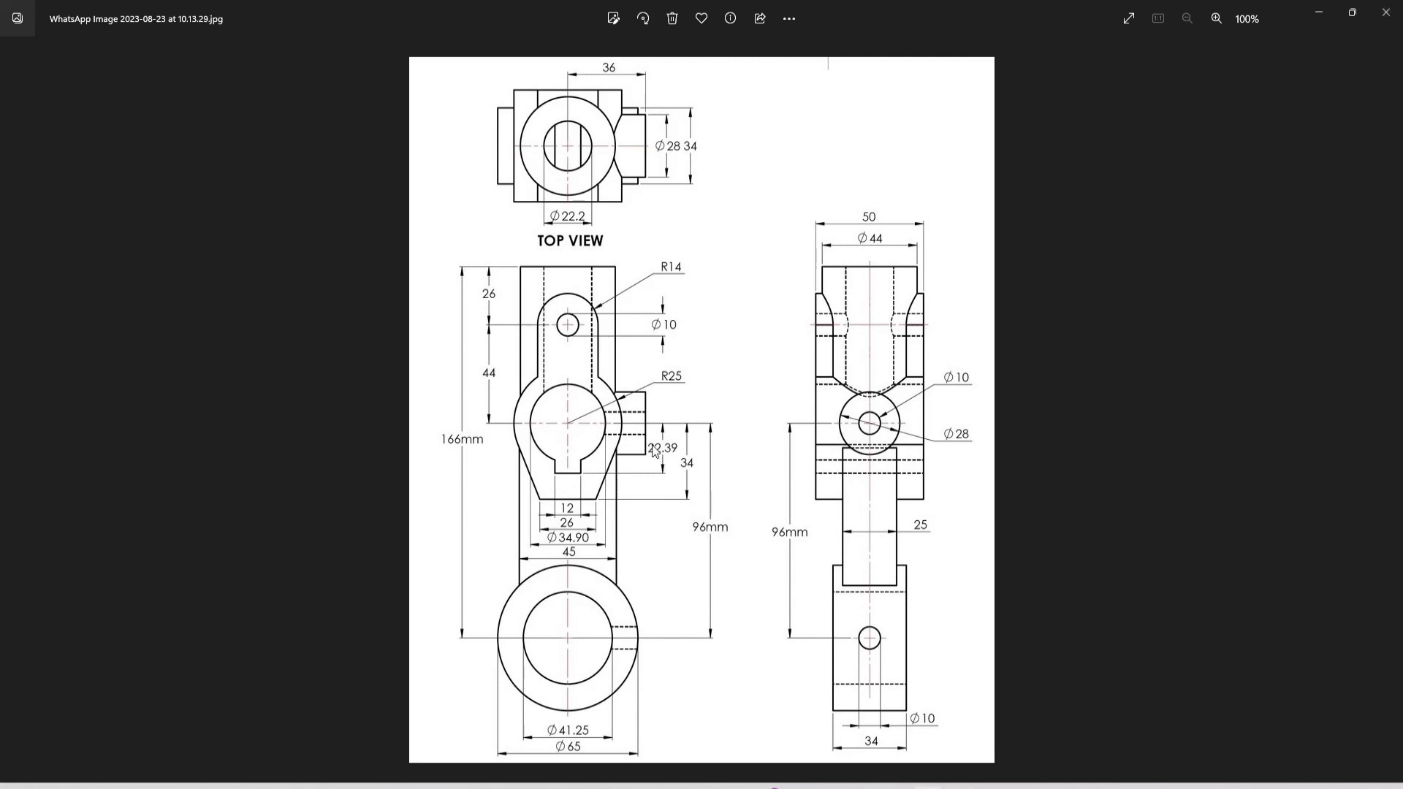
{"action": "key", "text": "alt+Tab"}
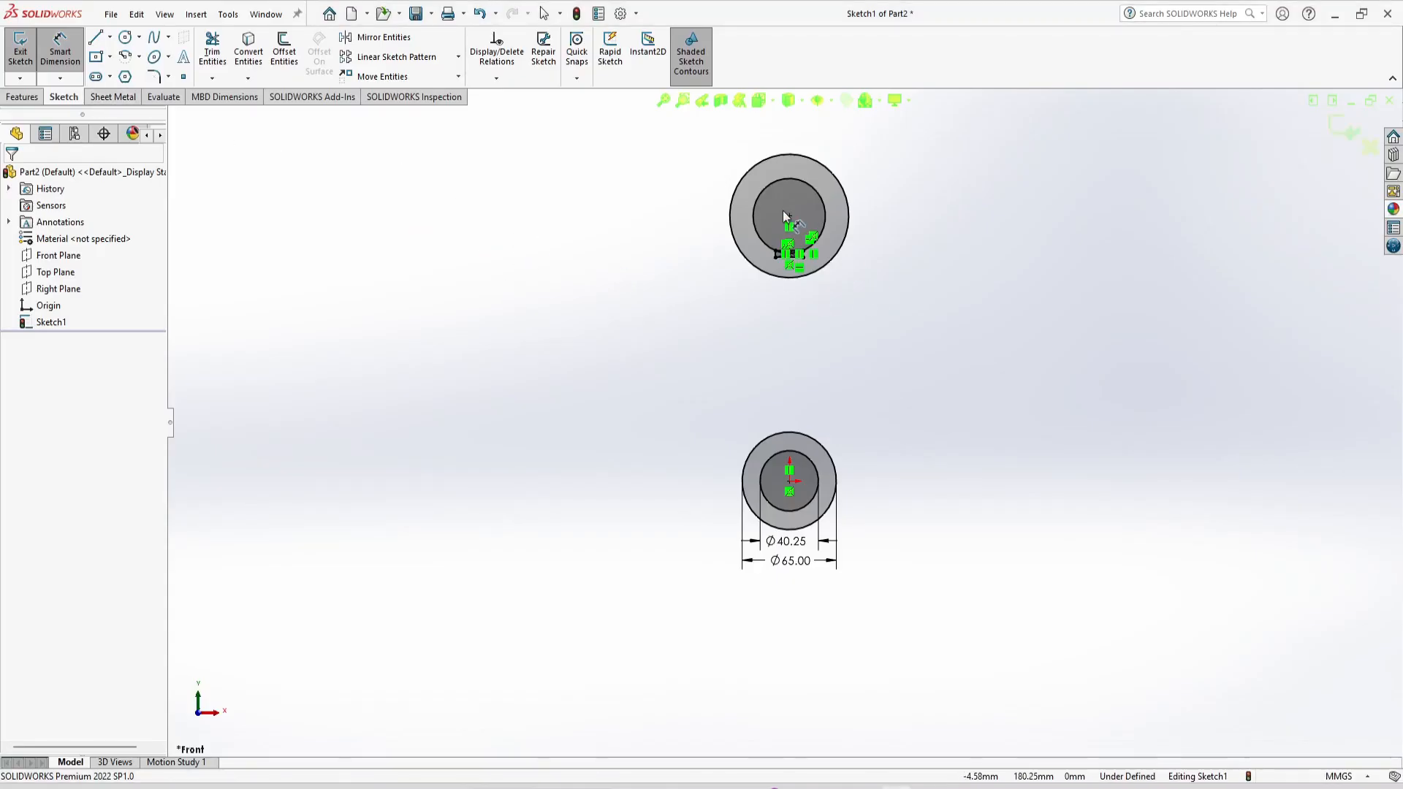
{"action": "left_click", "coordinate": [789, 216]}
{"action": "left_click", "coordinate": [789, 481]}
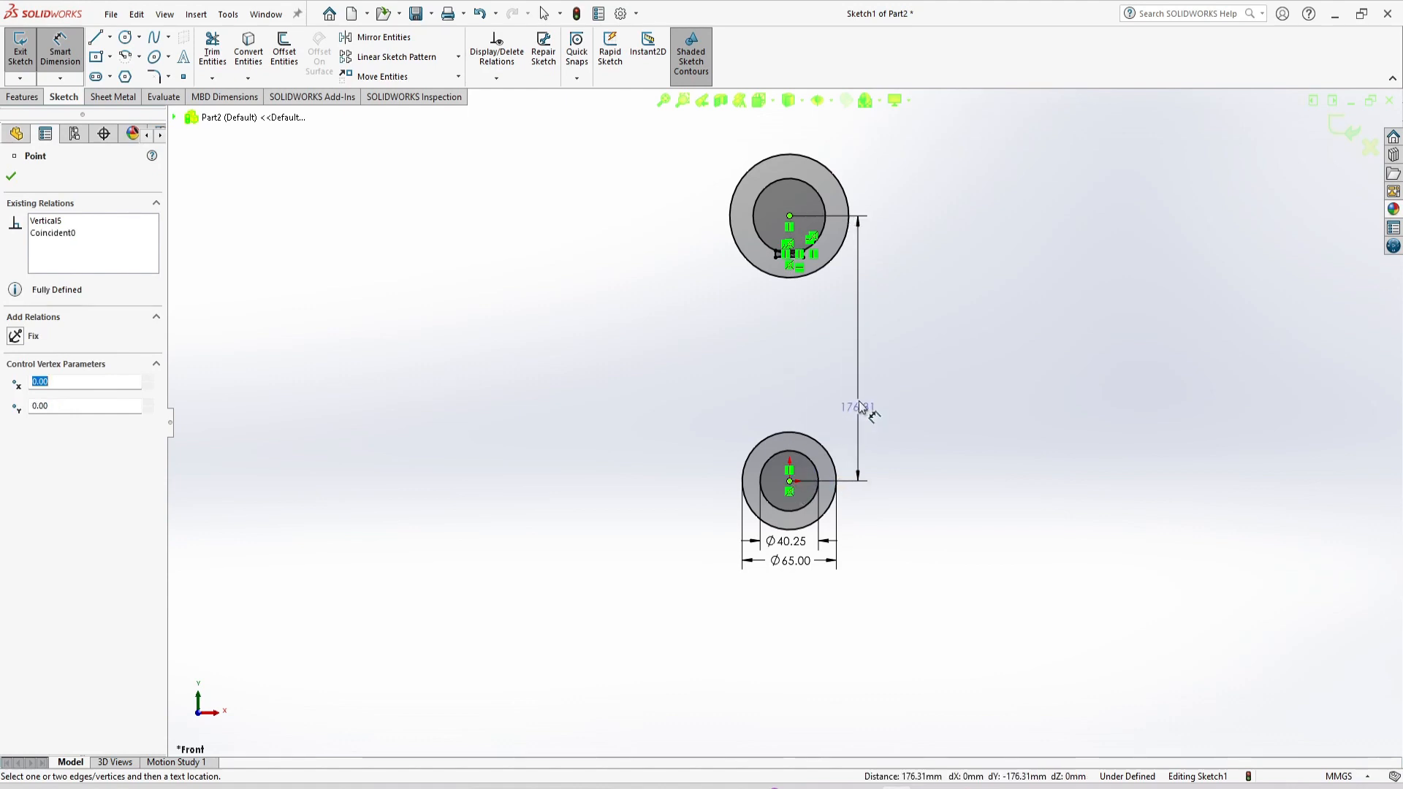
{"action": "left_click", "coordinate": [871, 386]}
{"action": "type", "text": "96"}
{"action": "key", "text": "Return"}
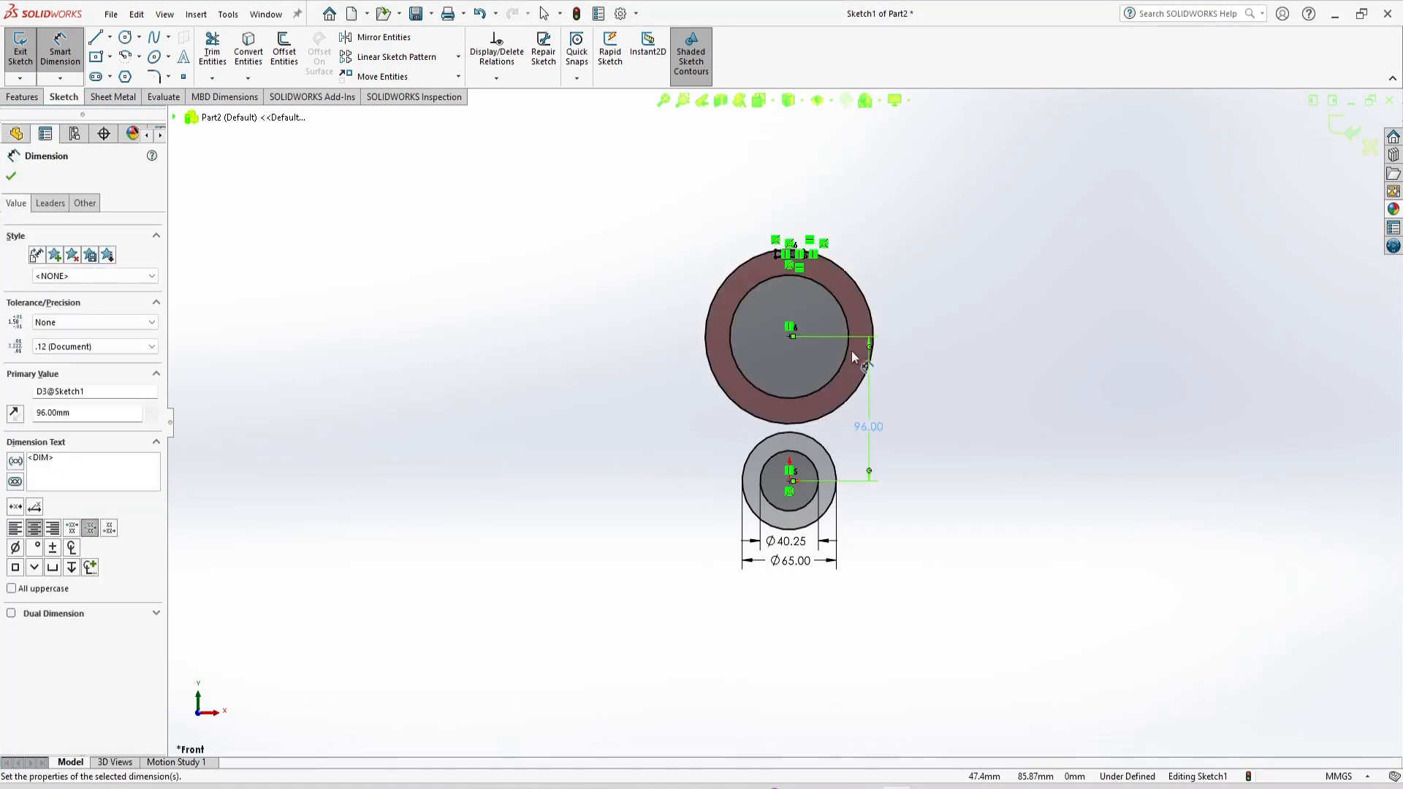
Consult the reference drawing and set the diameter of the upper circle holding the small rectangle's corners to 50 mm.
{"action": "key", "text": "alt+Tab"}
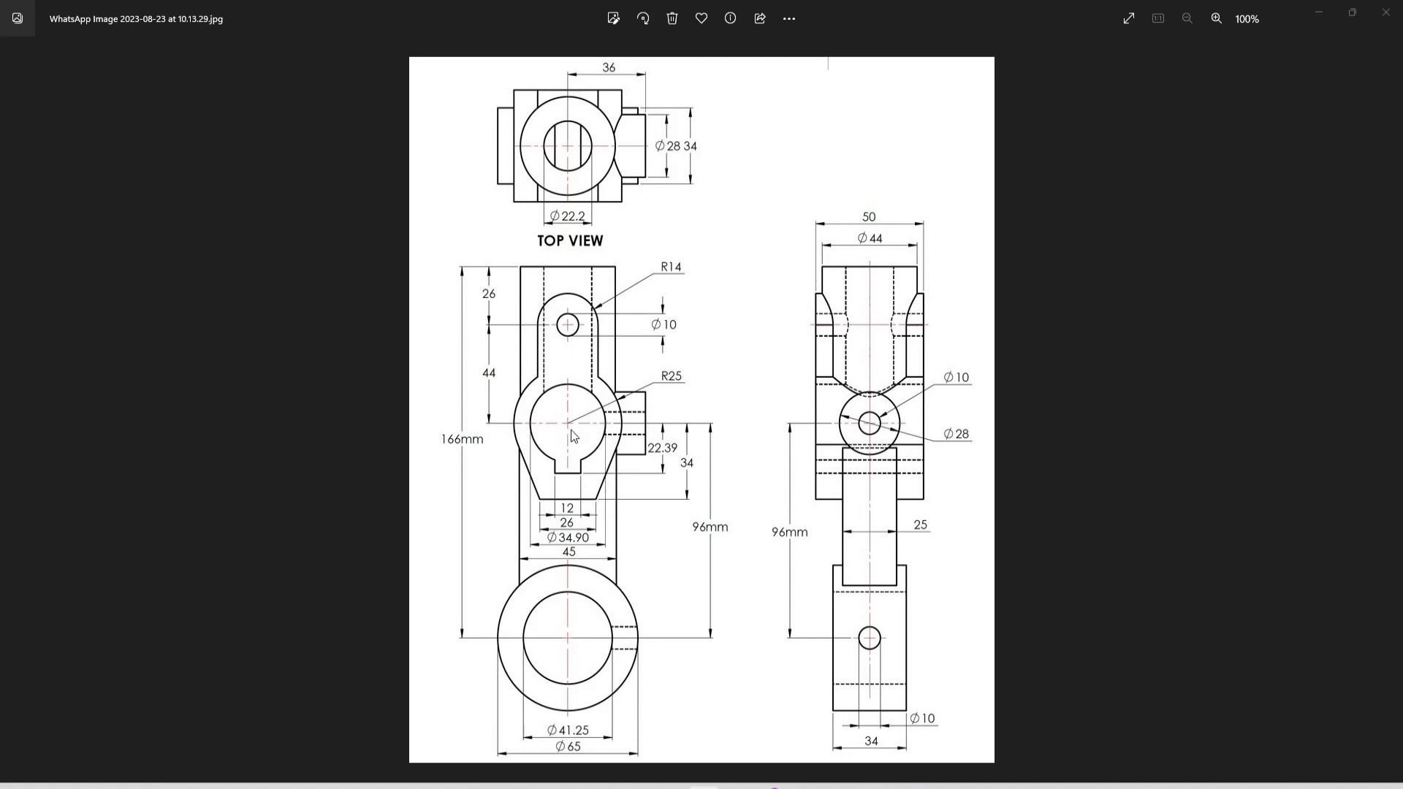
{"action": "scroll", "coordinate": [592, 436], "scroll_direction": "up", "scroll_amount": 3}
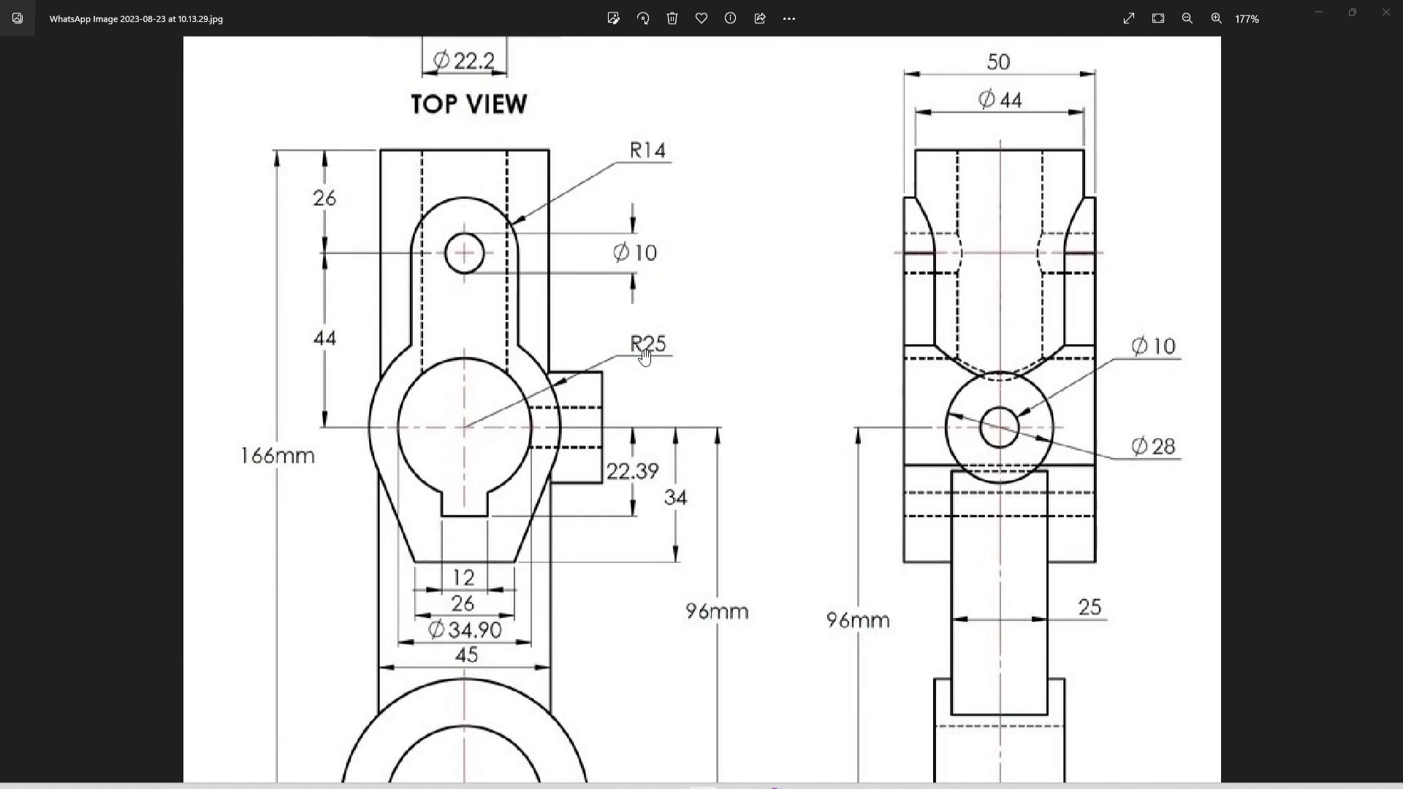
{"action": "key", "text": "alt+Tab"}
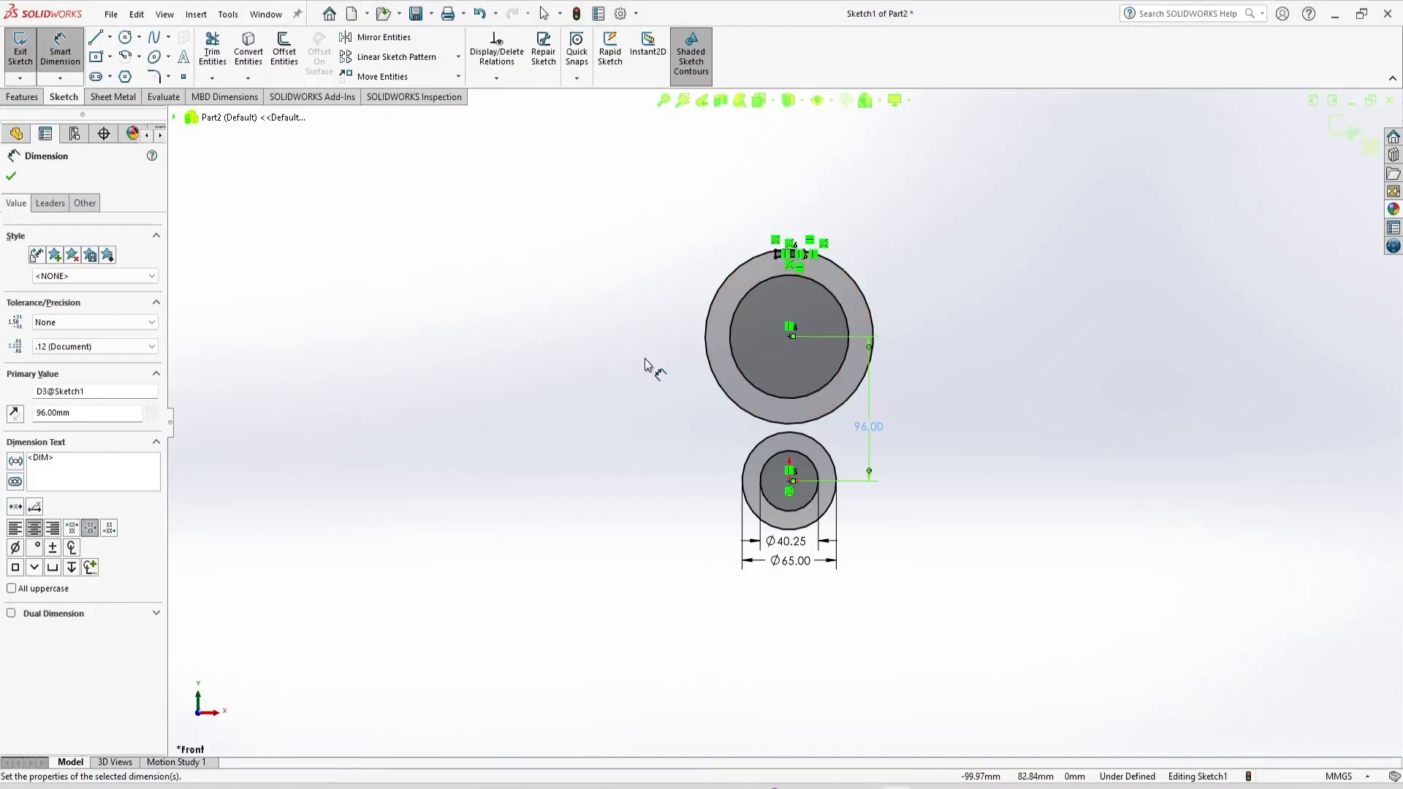
{"action": "left_click", "coordinate": [868, 307]}
{"action": "left_click", "coordinate": [900, 283]}
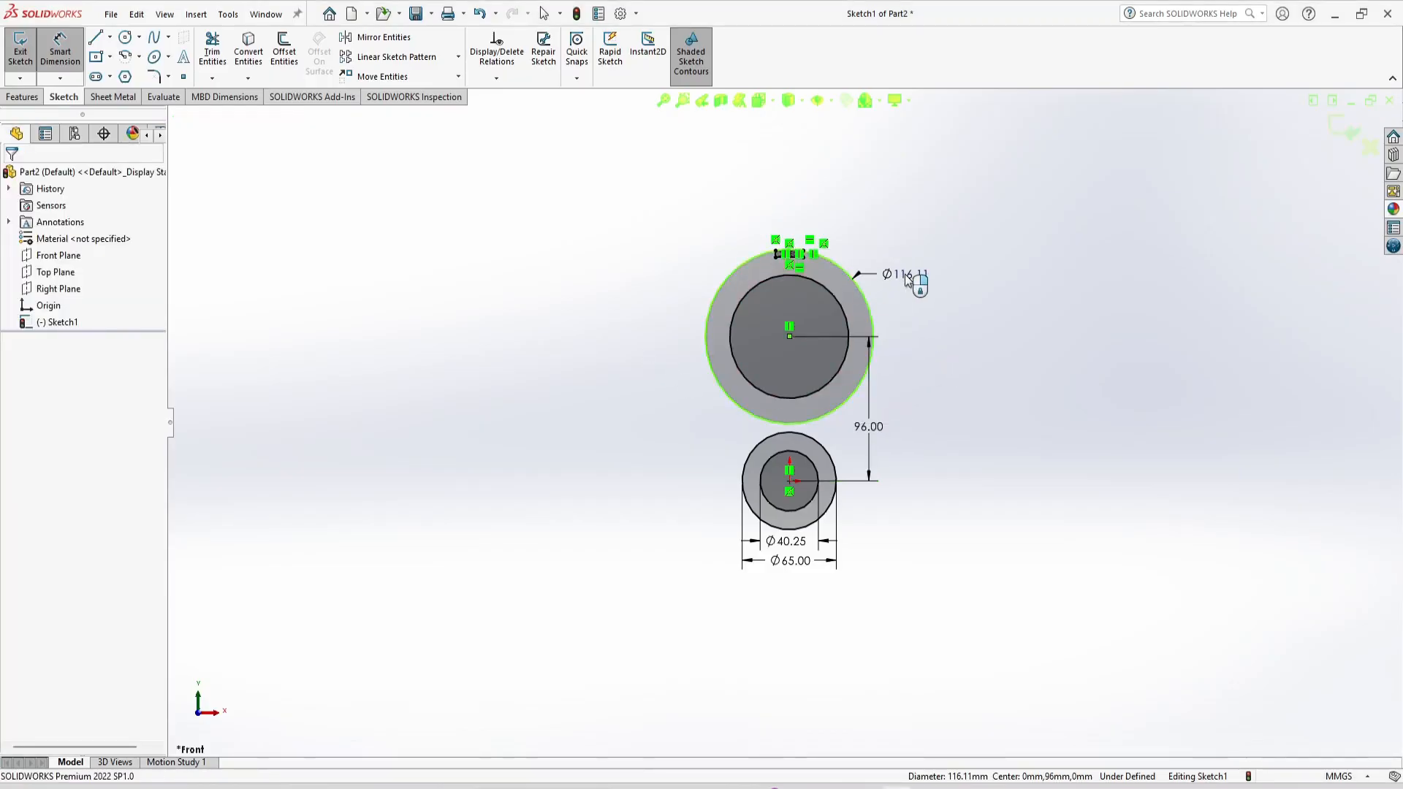
{"action": "type", "text": "50"}
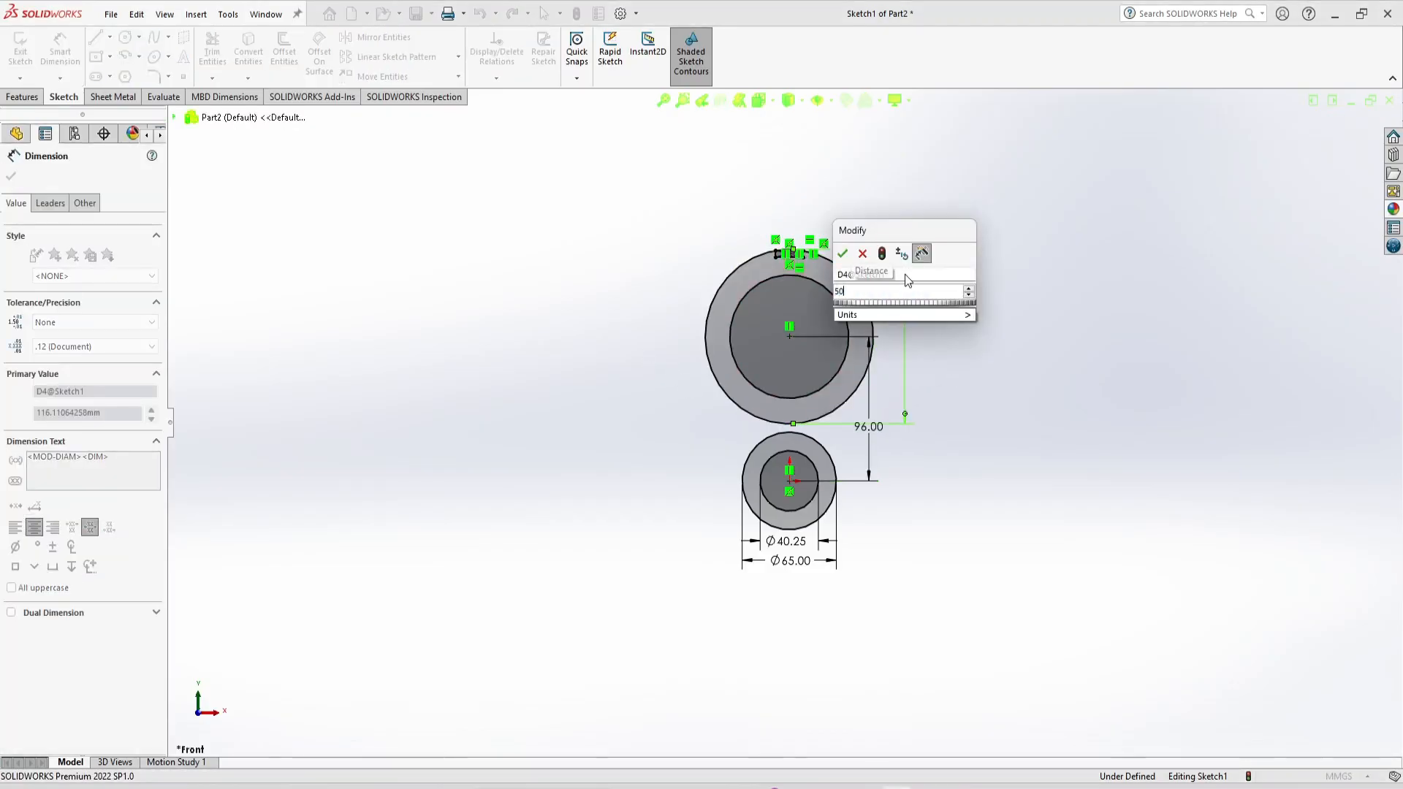
{"action": "key", "text": "Return"}
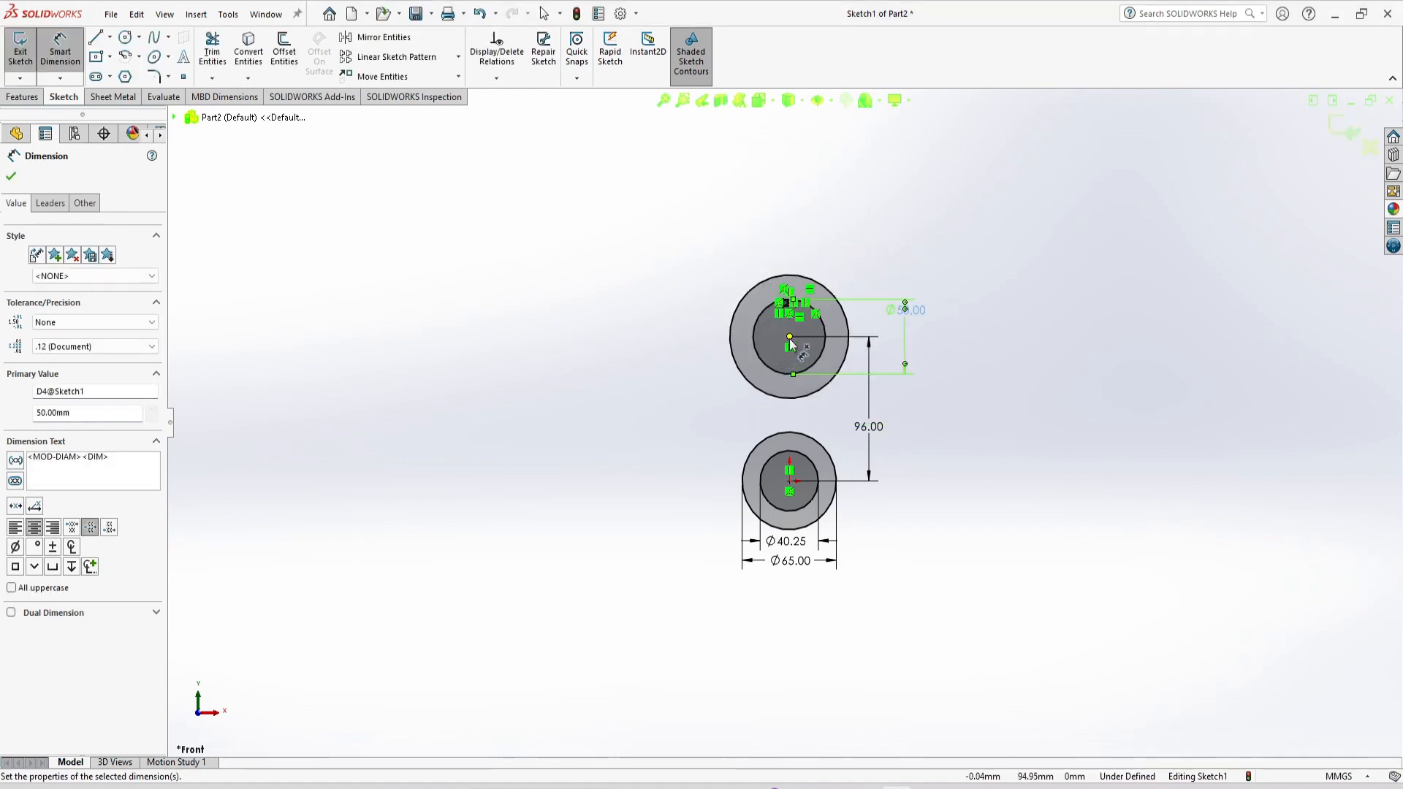
Check the keyway in the reference drawing and move the small rectangle from the top to the bottom of the 50 mm circle.
{"action": "key", "text": "alt+Tab"}
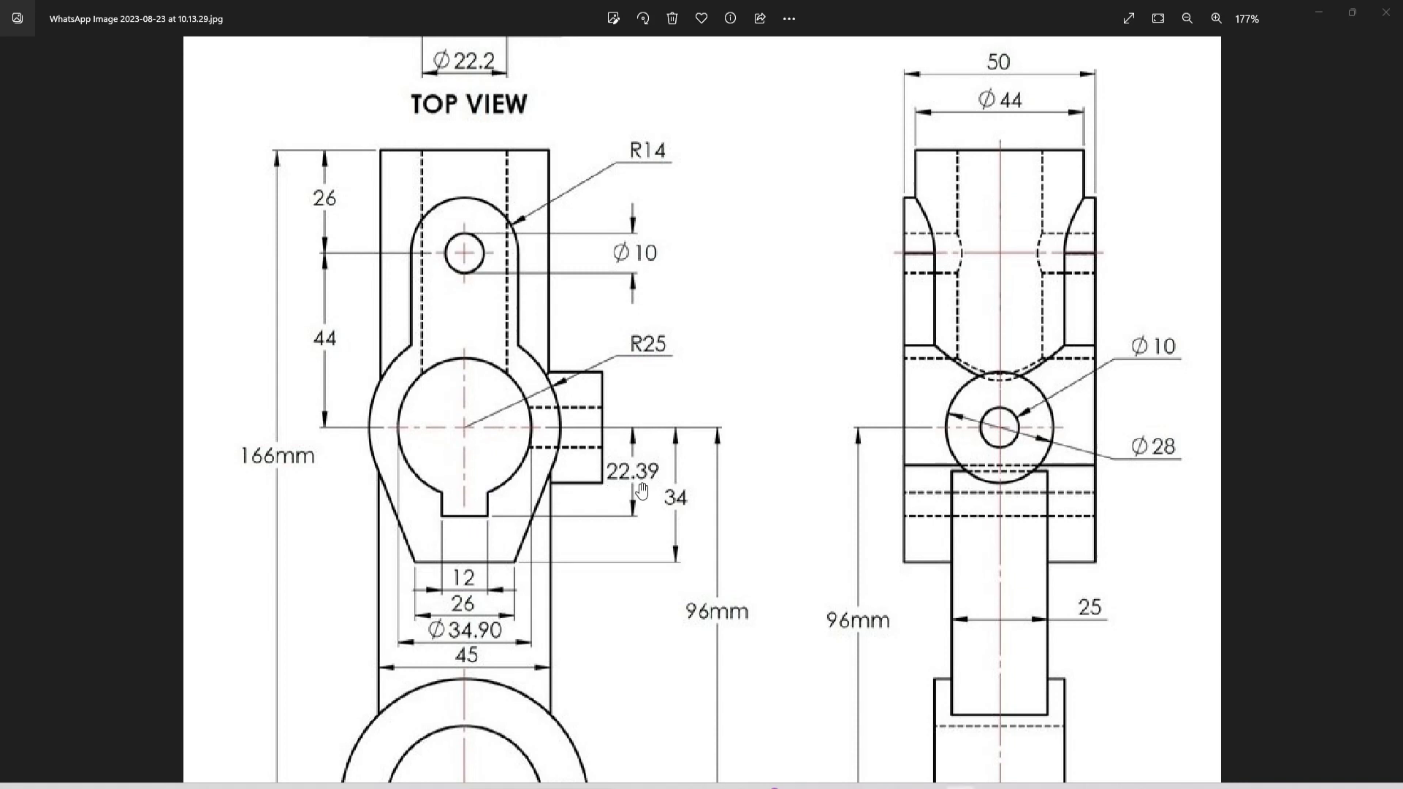
{"action": "key", "text": "alt+Tab"}
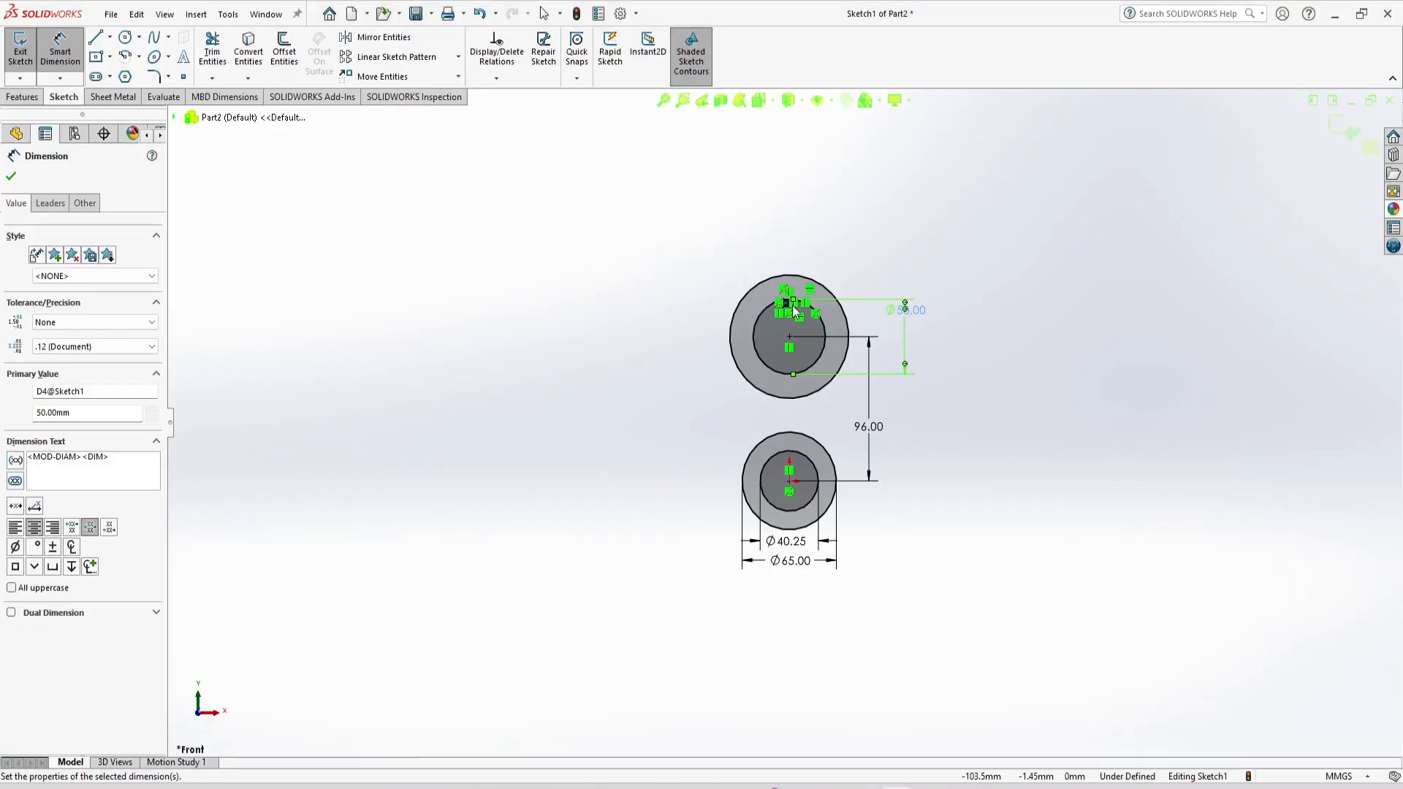
{"action": "left_click", "coordinate": [835, 301]}
{"action": "scroll", "coordinate": [795, 309], "scroll_direction": "up", "scroll_amount": 2}
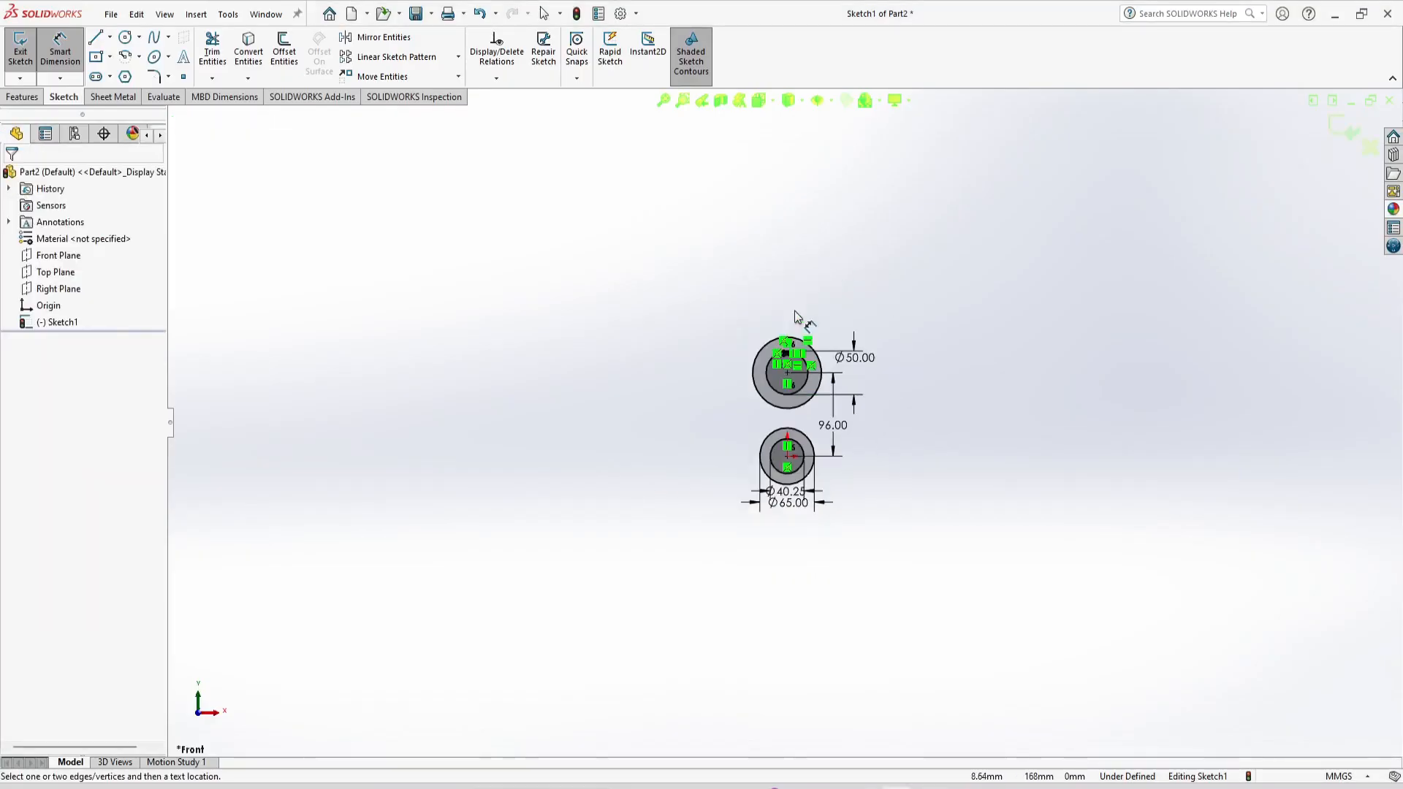
{"action": "scroll", "coordinate": [779, 374], "scroll_direction": "down", "scroll_amount": 4}
{"action": "scroll", "coordinate": [778, 431], "scroll_direction": "down", "scroll_amount": 6}
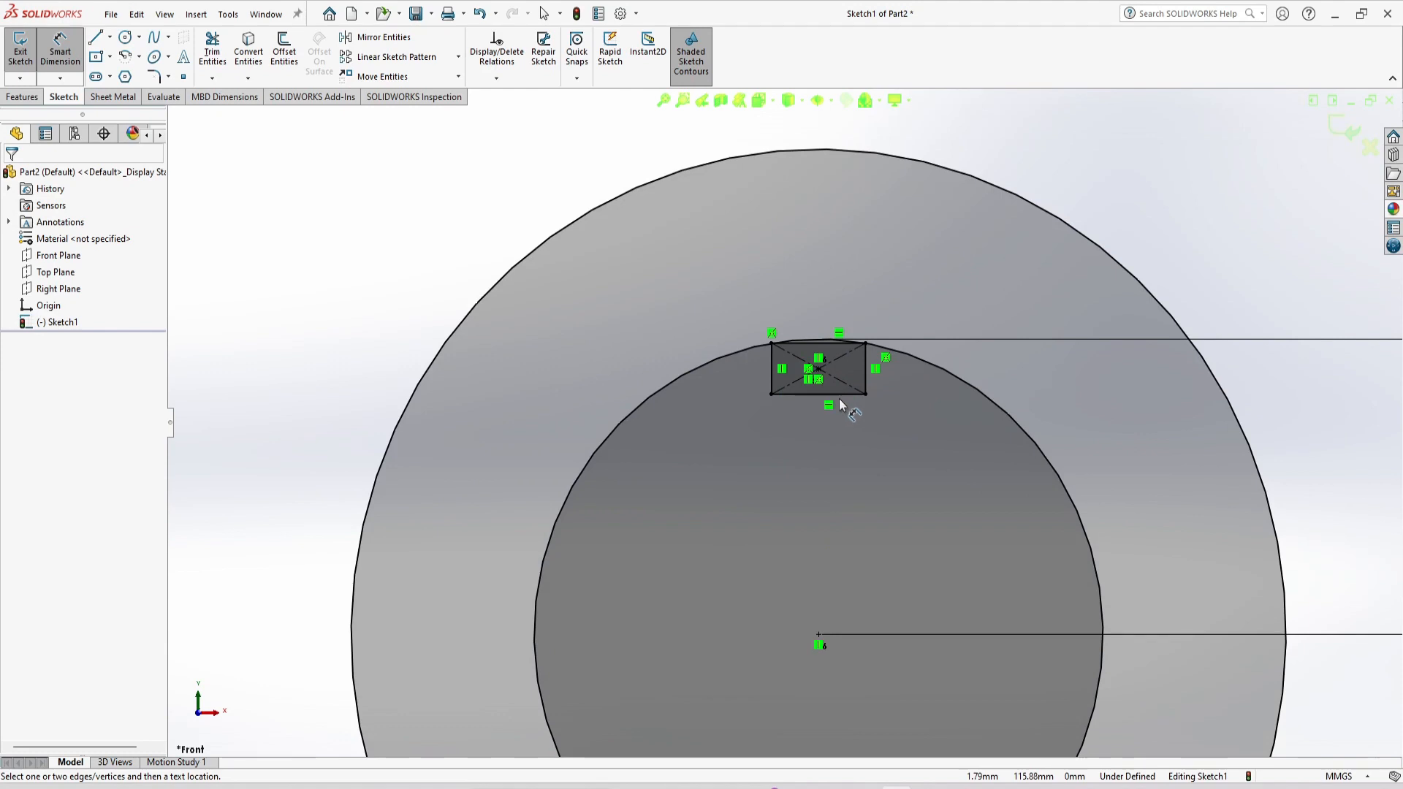
{"action": "key", "text": "Escape"}
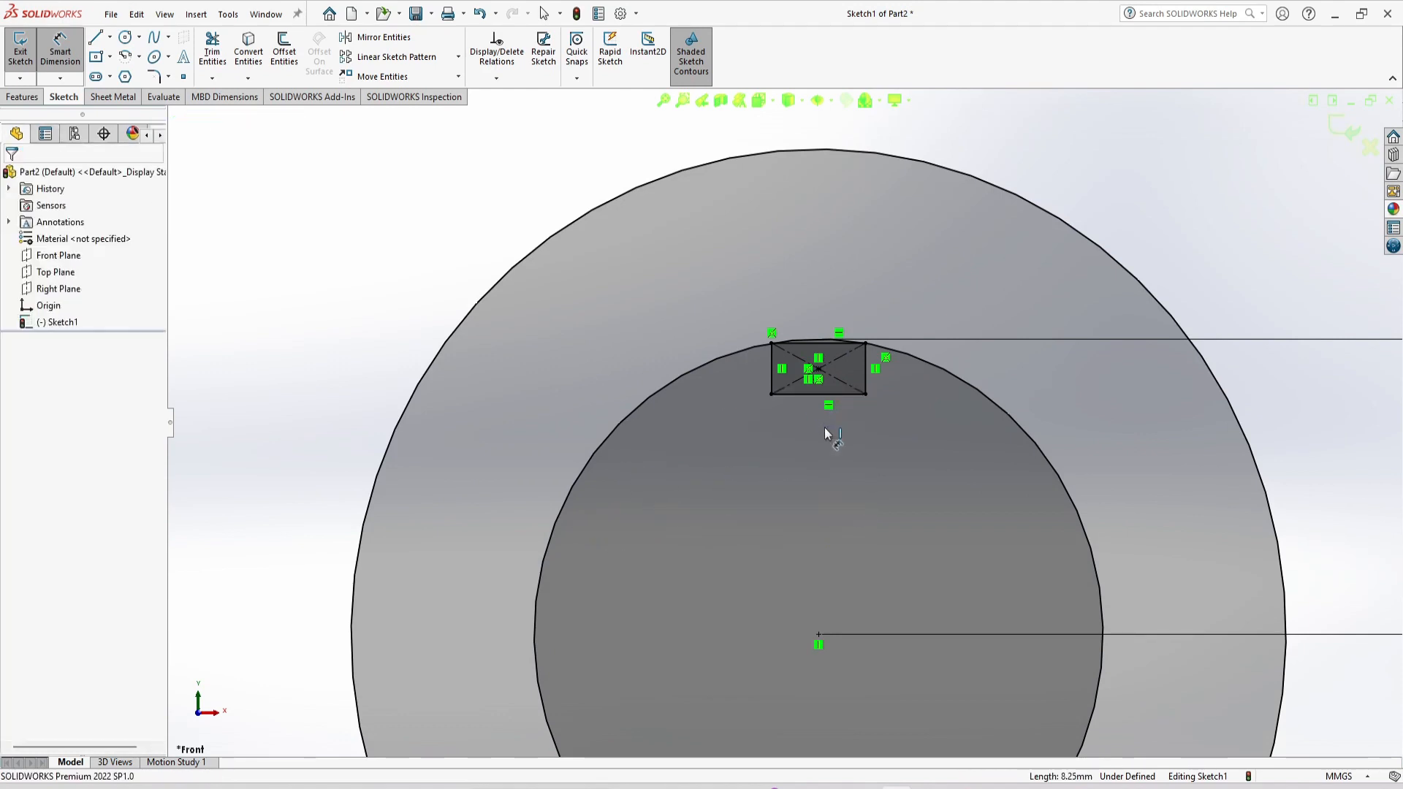
{"action": "left_click_drag", "start_coordinate": [811, 369], "coordinate": [807, 604]}
{"action": "scroll", "coordinate": [784, 421], "scroll_direction": "up", "scroll_amount": 5}
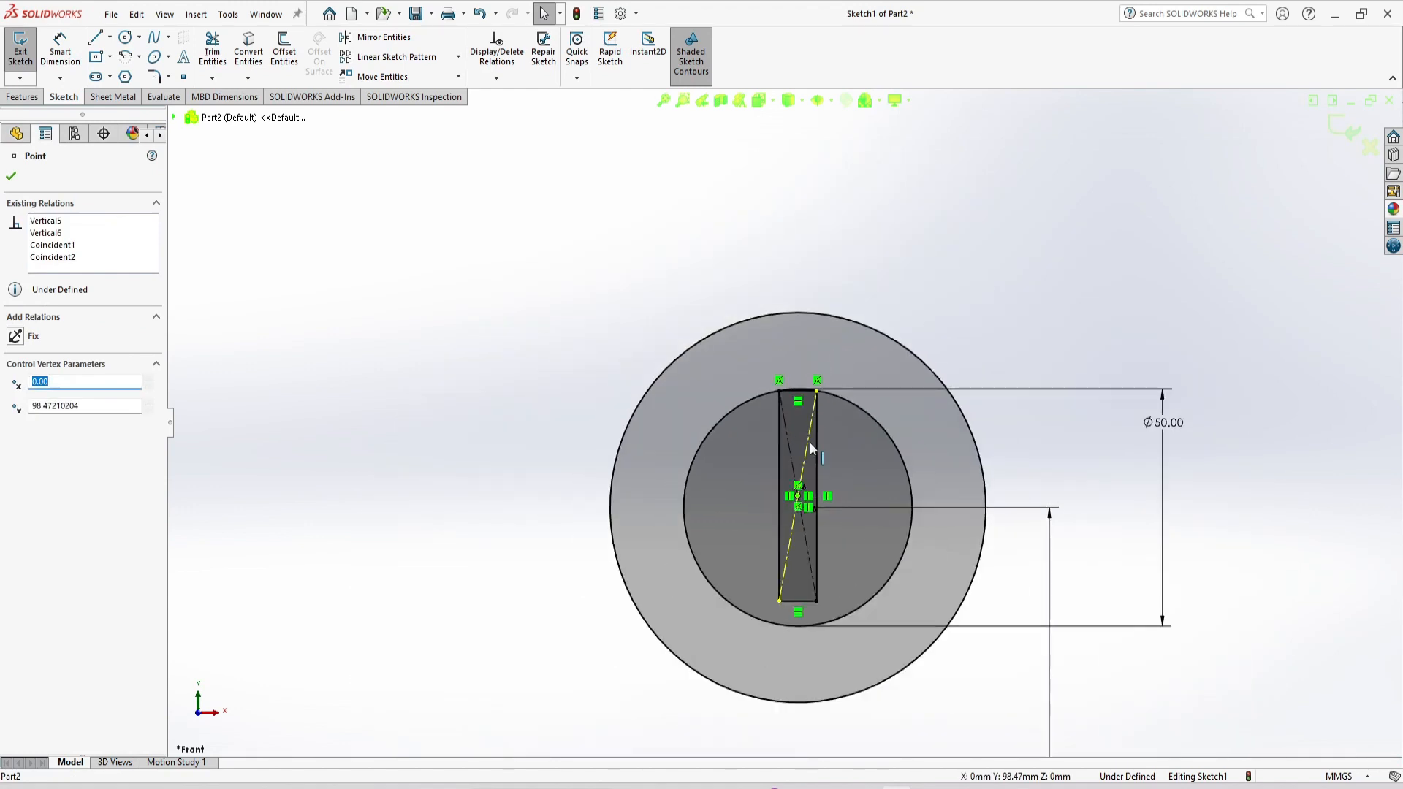
{"action": "left_click_drag", "start_coordinate": [800, 538], "coordinate": [808, 620]}
Pull the rectangle's free horizontal edge below the 50 mm circle, making the rectangle about 11 mm wide and 7 mm high.
{"action": "scroll", "coordinate": [806, 605], "scroll_direction": "up", "scroll_amount": 1}
{"action": "scroll", "coordinate": [806, 606], "scroll_direction": "up", "scroll_amount": 1}
{"action": "scroll", "coordinate": [806, 613], "scroll_direction": "down", "scroll_amount": 9}
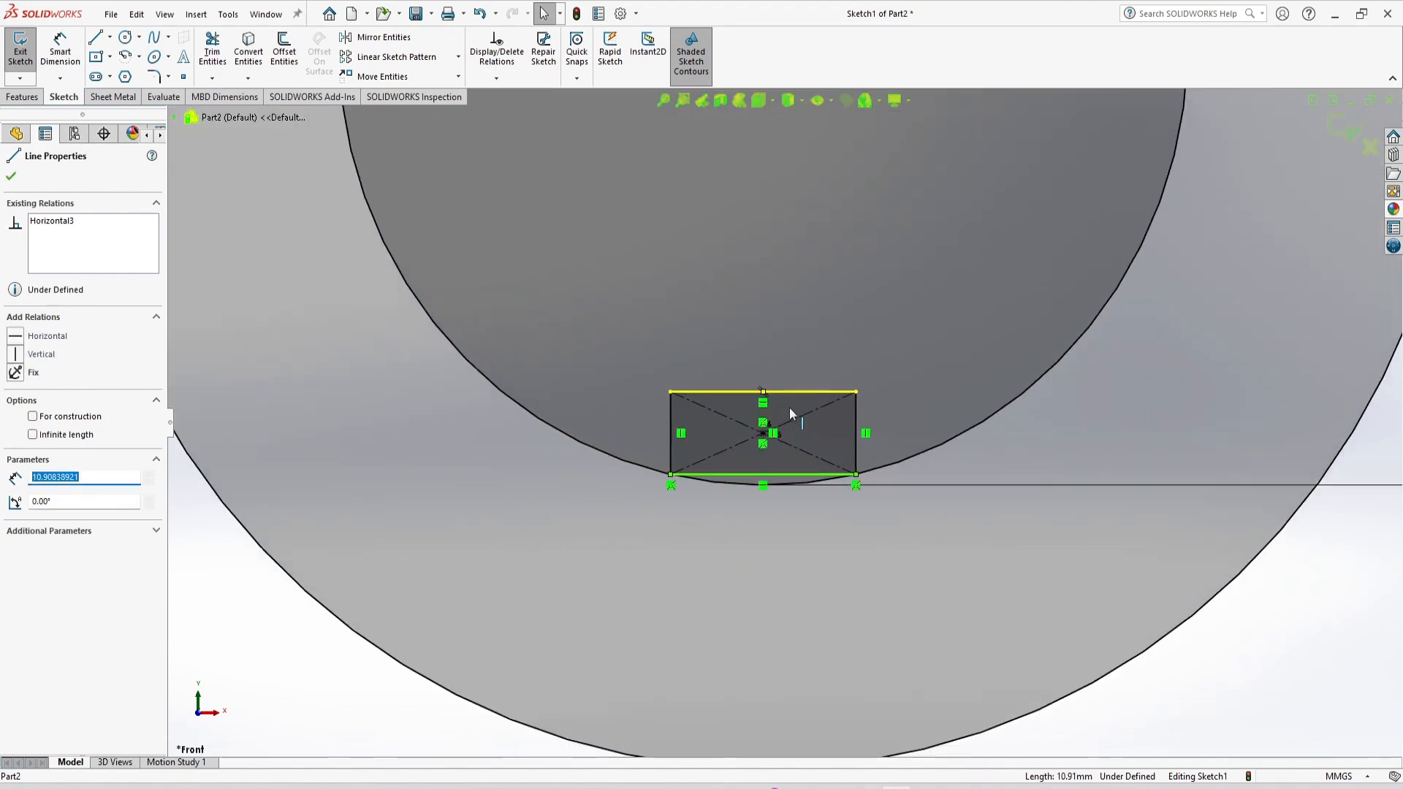
{"action": "left_click", "coordinate": [789, 395]}
{"action": "double_click", "coordinate": [797, 395]}
{"action": "left_click_drag", "start_coordinate": [798, 394], "coordinate": [800, 595]}
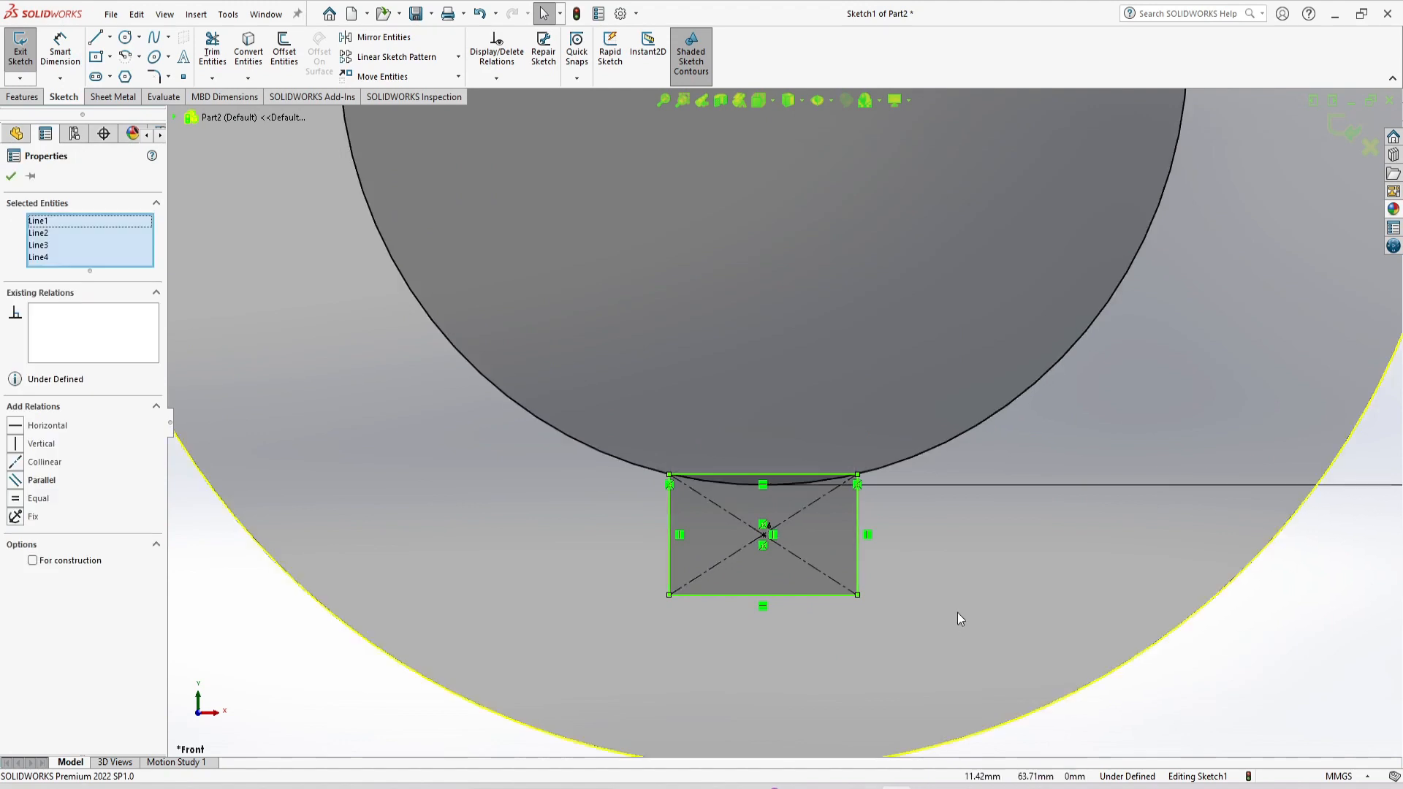
{"action": "scroll", "coordinate": [940, 556], "scroll_direction": "up", "scroll_amount": 5}
{"action": "left_click", "coordinate": [281, 132]}
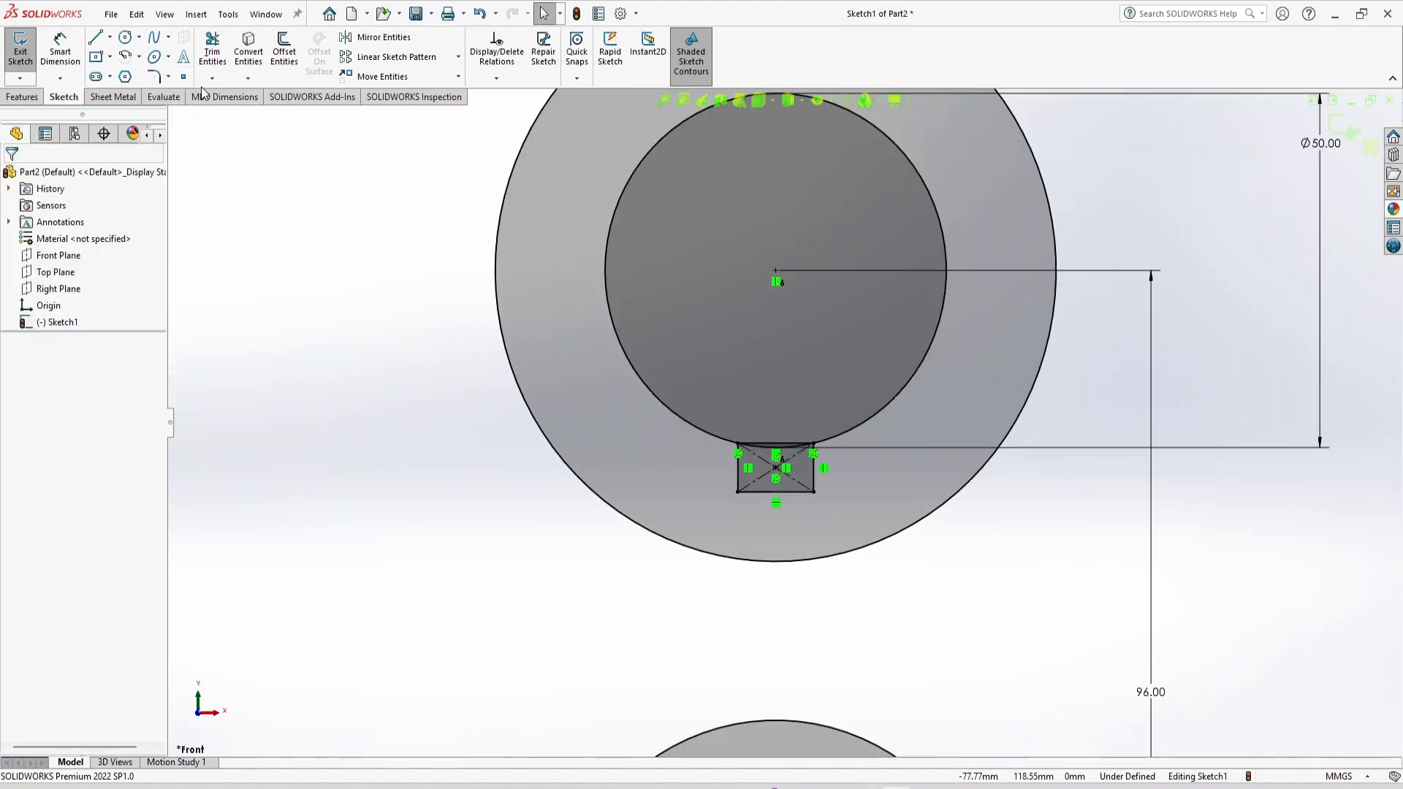
Dimension the distance from the upper circles' center to the rectangle's lower edge as 22.39 mm.
{"action": "left_click", "coordinate": [61, 47]}
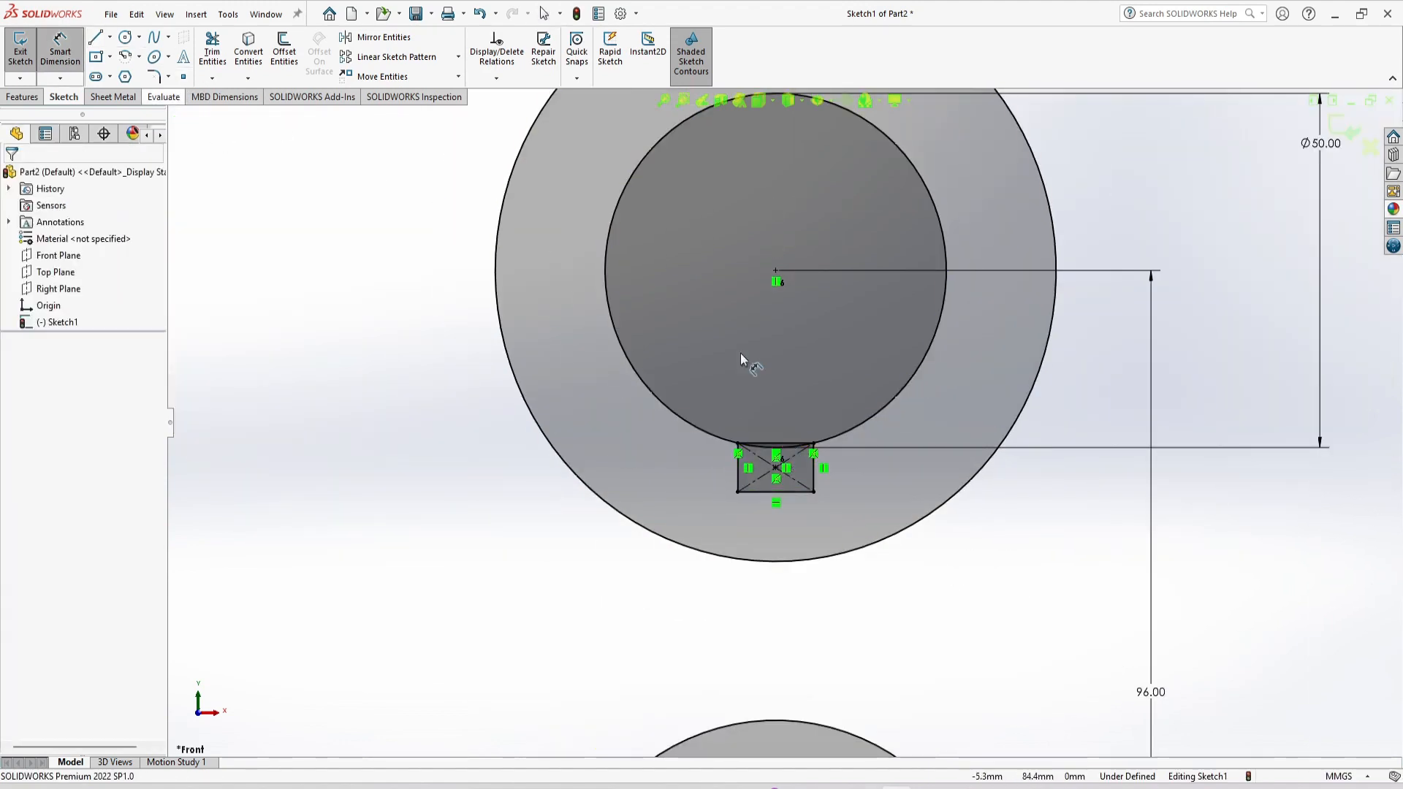
{"action": "left_click", "coordinate": [776, 272]}
{"action": "left_click", "coordinate": [793, 491]}
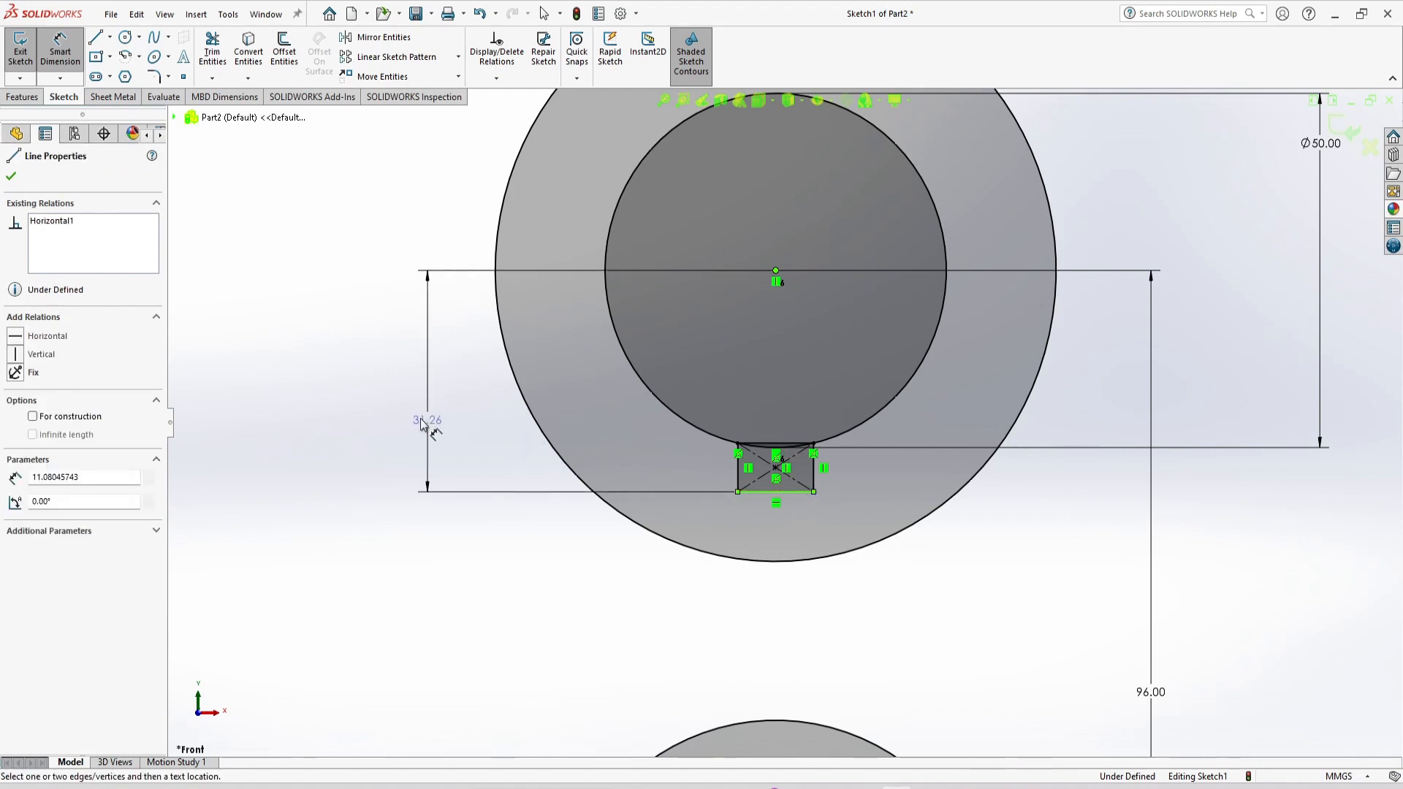
{"action": "left_click", "coordinate": [374, 399]}
{"action": "type", "text": "22.3"}
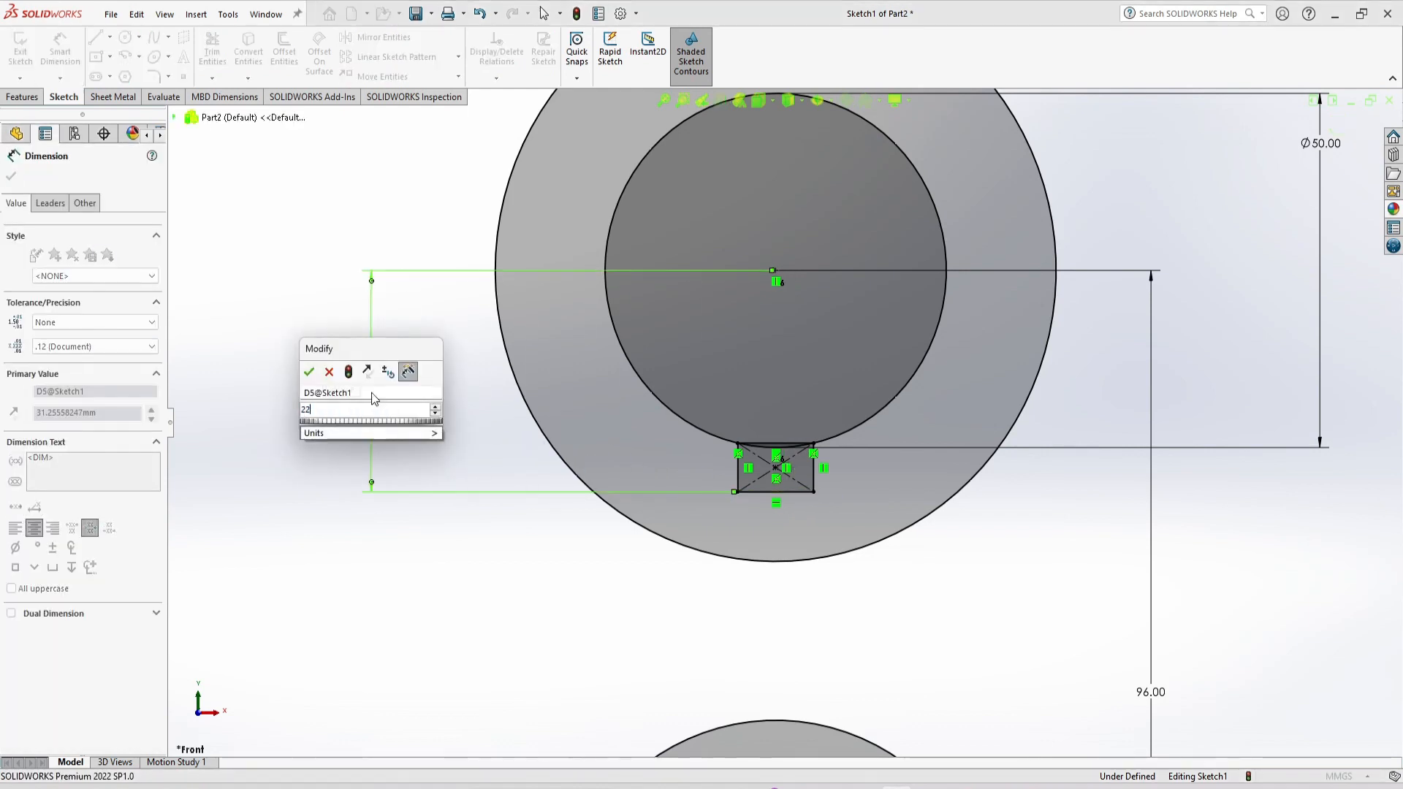
{"action": "key", "text": "Return"}
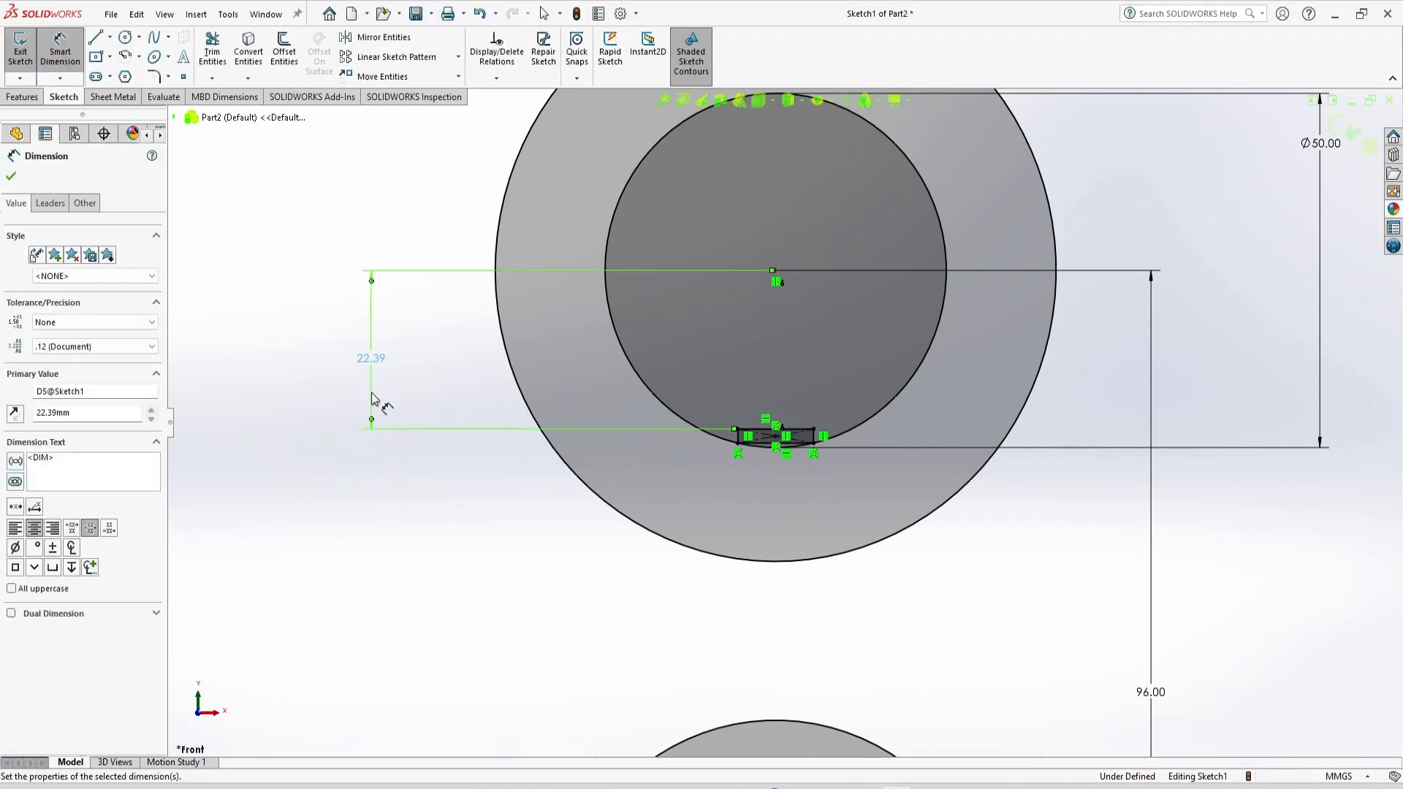
Check the bore diameter in the reference drawing and add a second, driven diameter dimension to the upper inner circle.
{"action": "key", "text": "alt+Tab"}
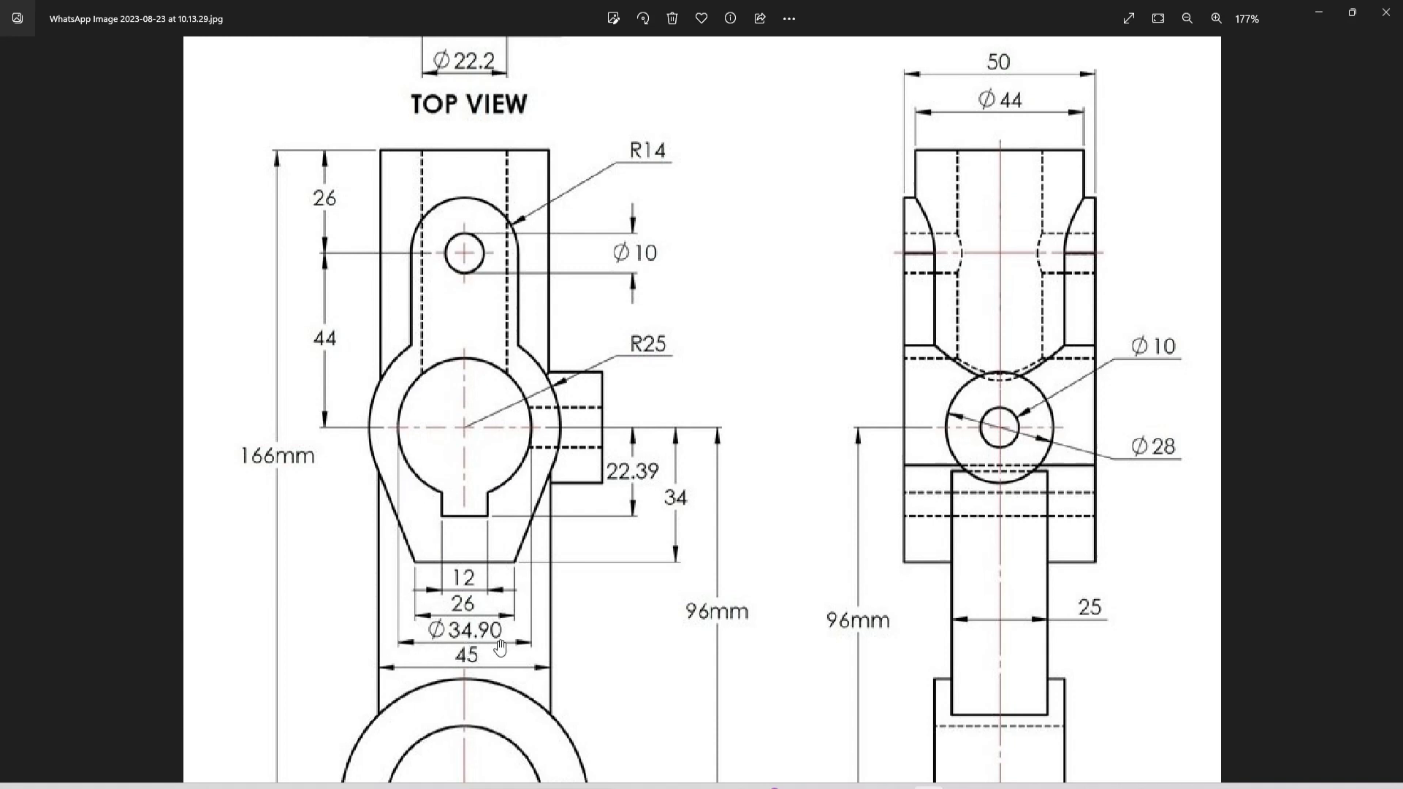
{"action": "key", "text": "alt+Tab"}
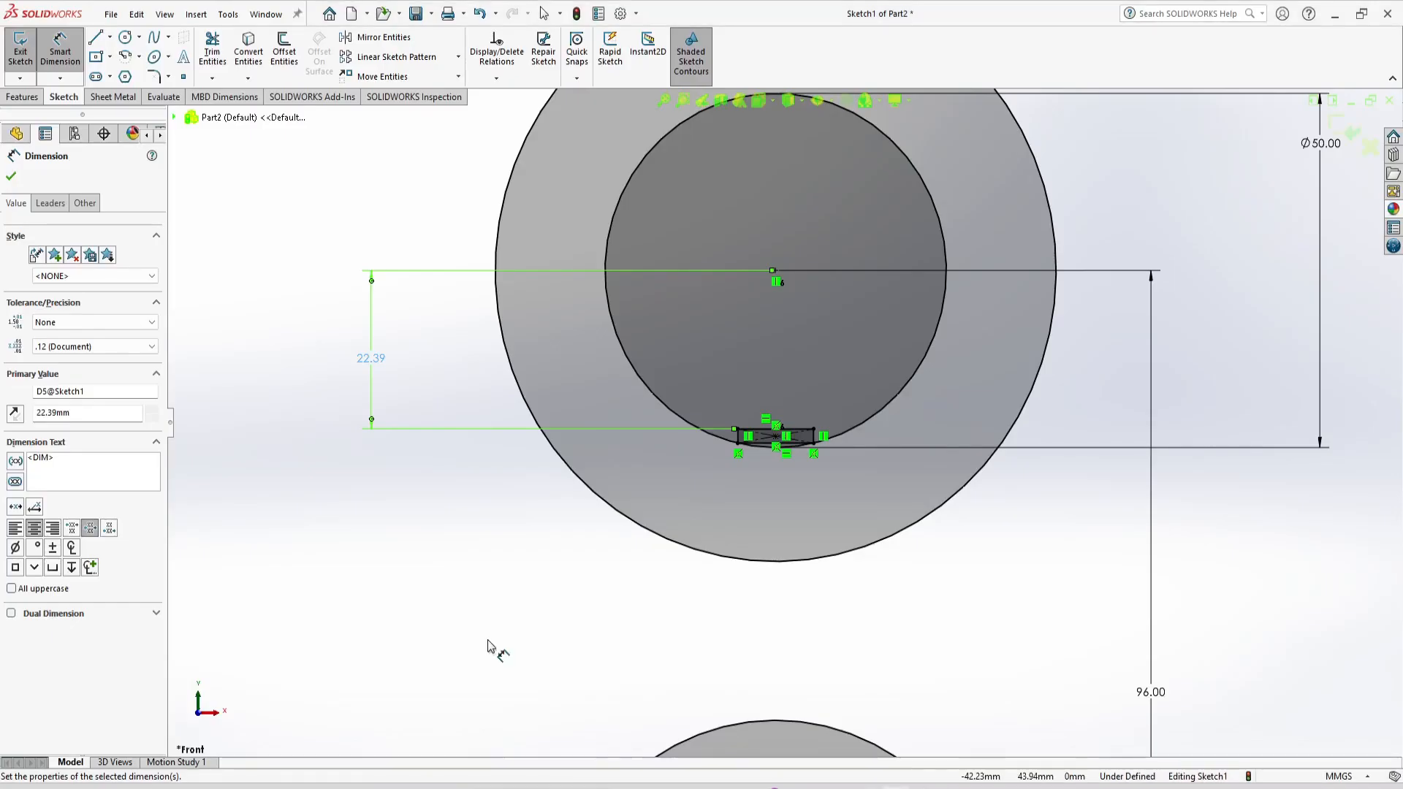
{"action": "left_click", "coordinate": [653, 397]}
{"action": "left_click", "coordinate": [305, 272]}
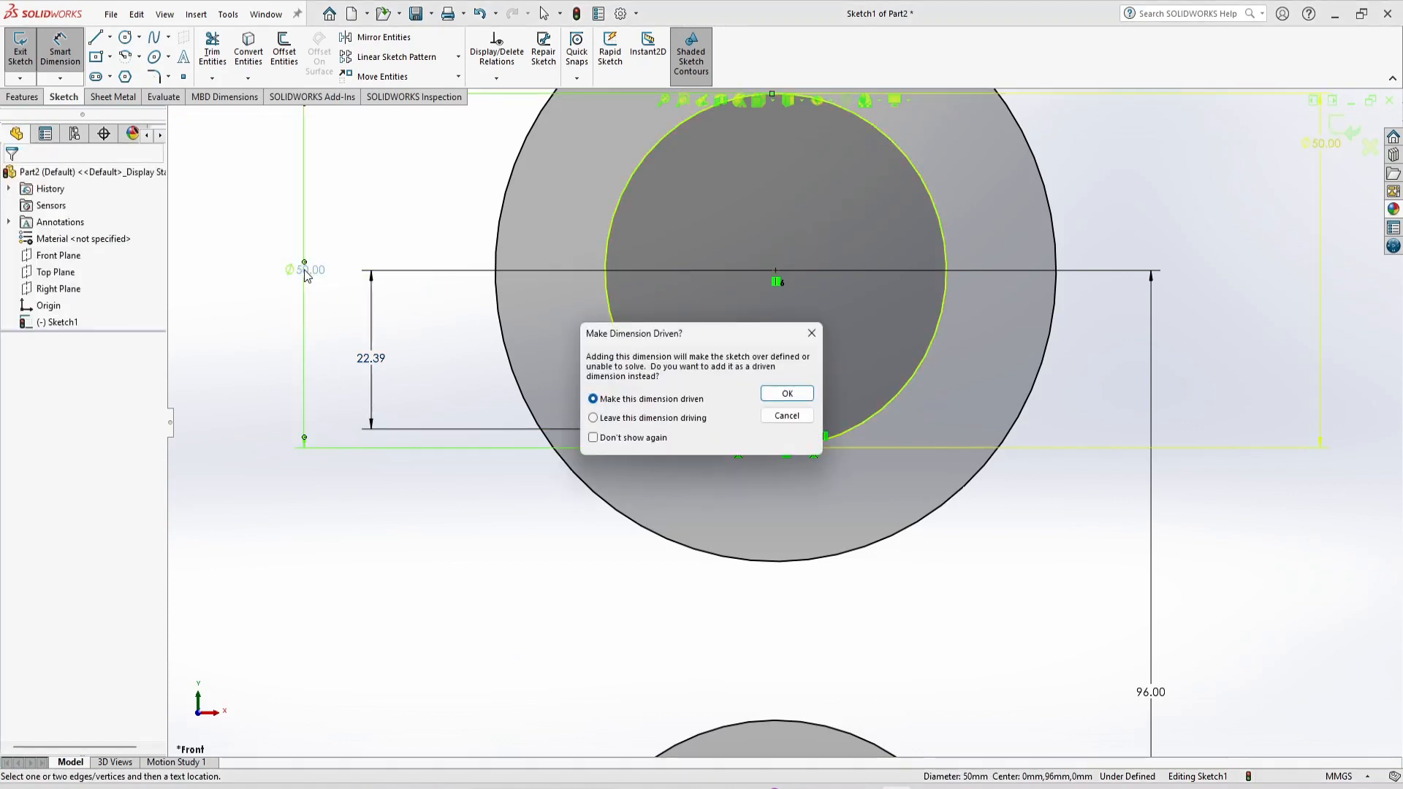
{"action": "left_click", "coordinate": [787, 393]}
Delete the 22.39 mm dimension between the upper circles' center and the rectangle's edge.
{"action": "key", "text": "Escape"}
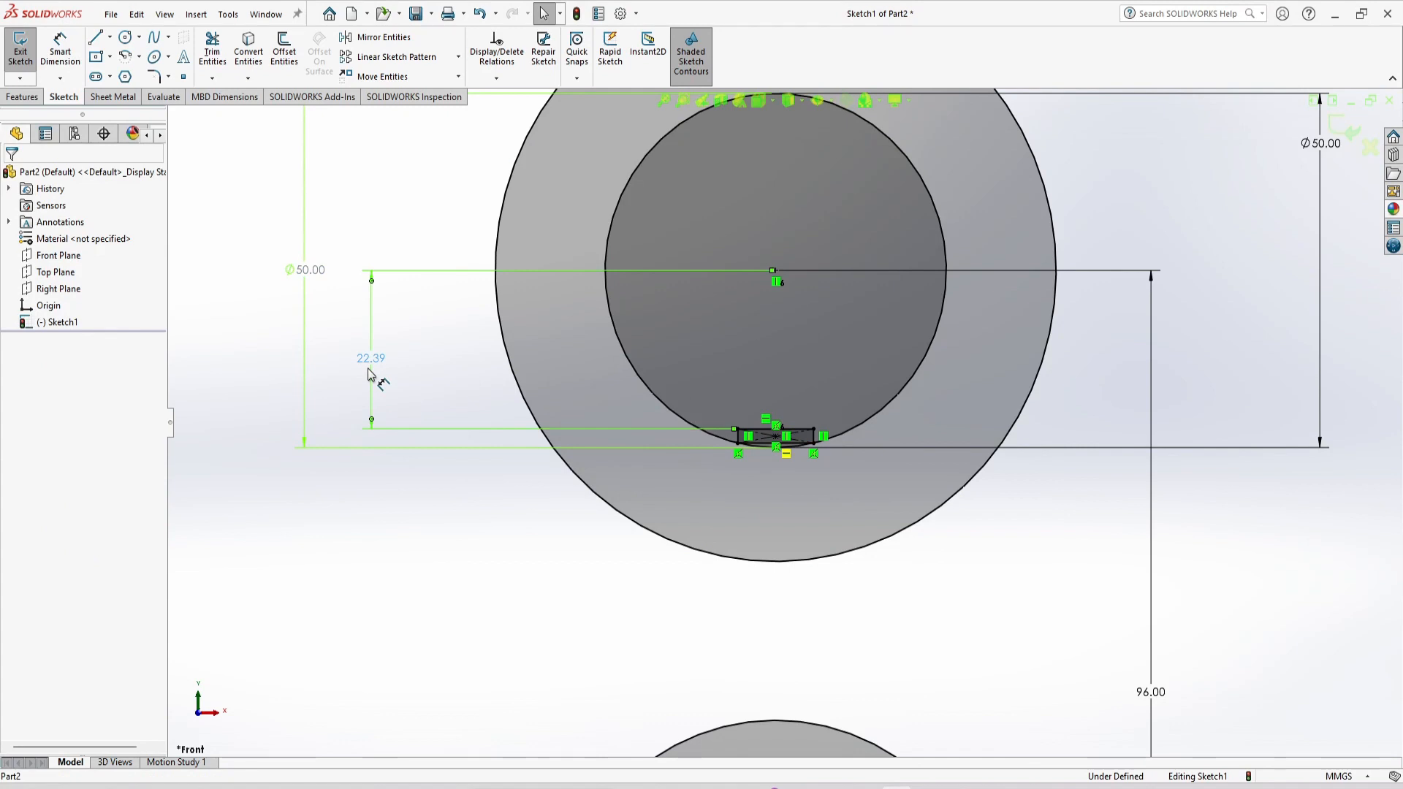
{"action": "left_click", "coordinate": [371, 361]}
{"action": "key", "text": "Delete"}
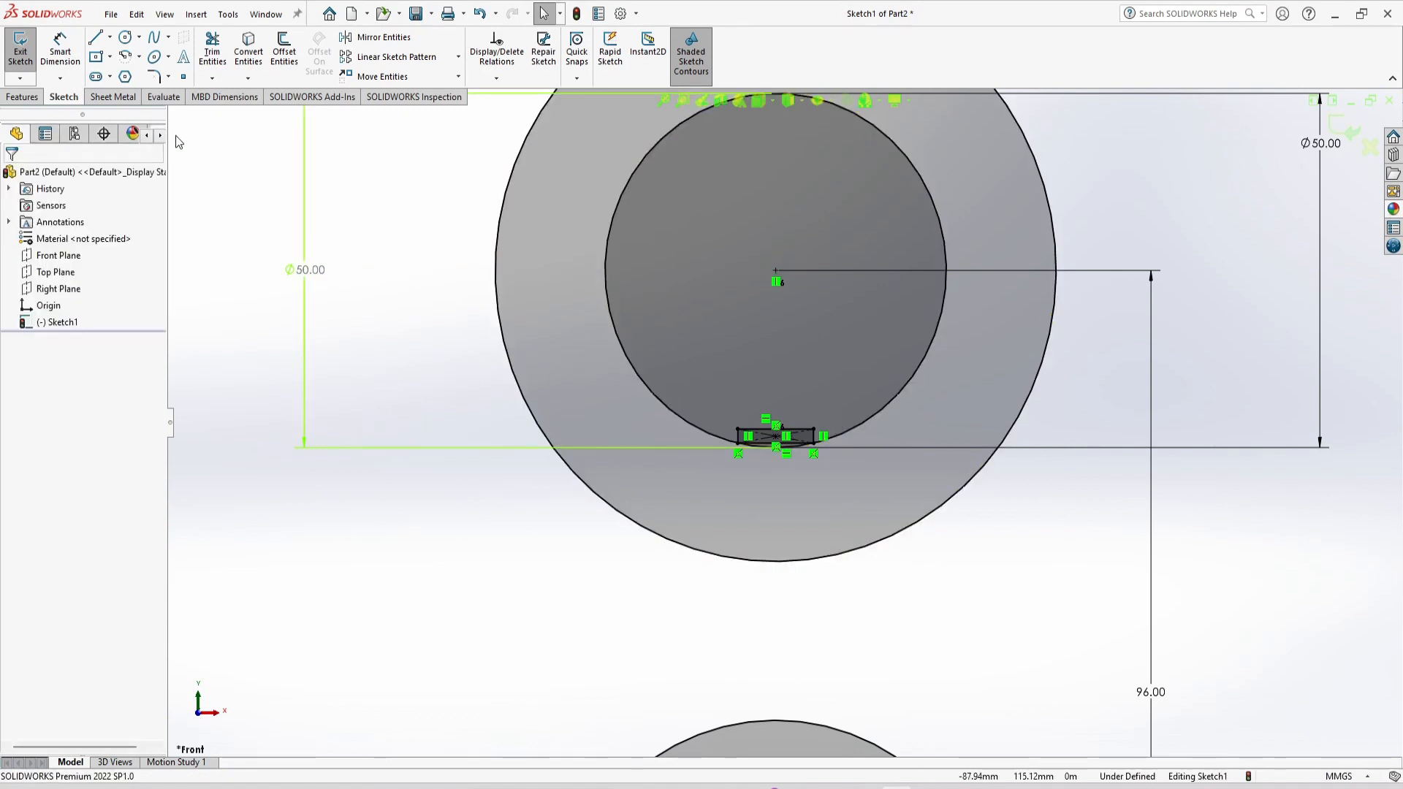
{"action": "left_click", "coordinate": [60, 48]}
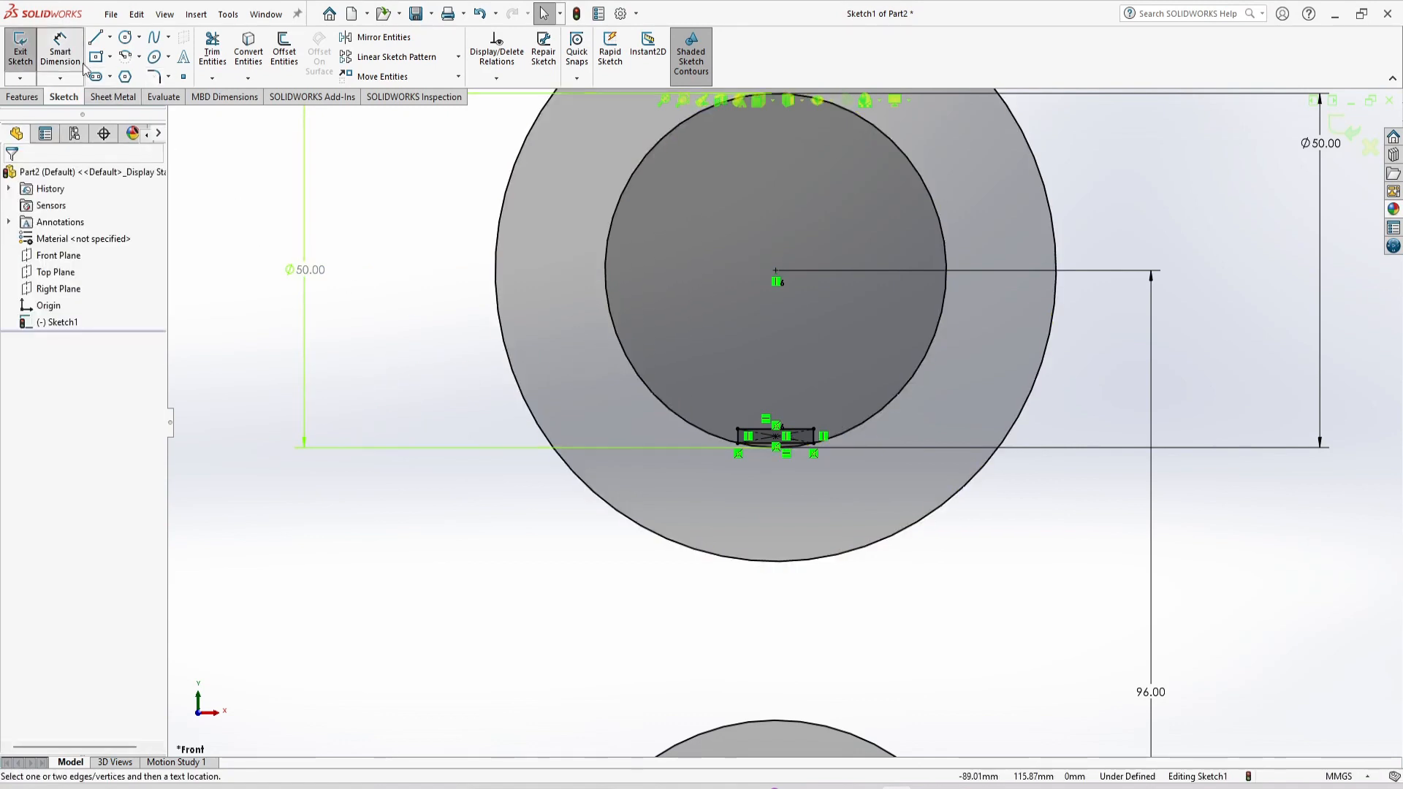
{"action": "left_click", "coordinate": [619, 337]}
{"action": "left_click", "coordinate": [418, 323]}
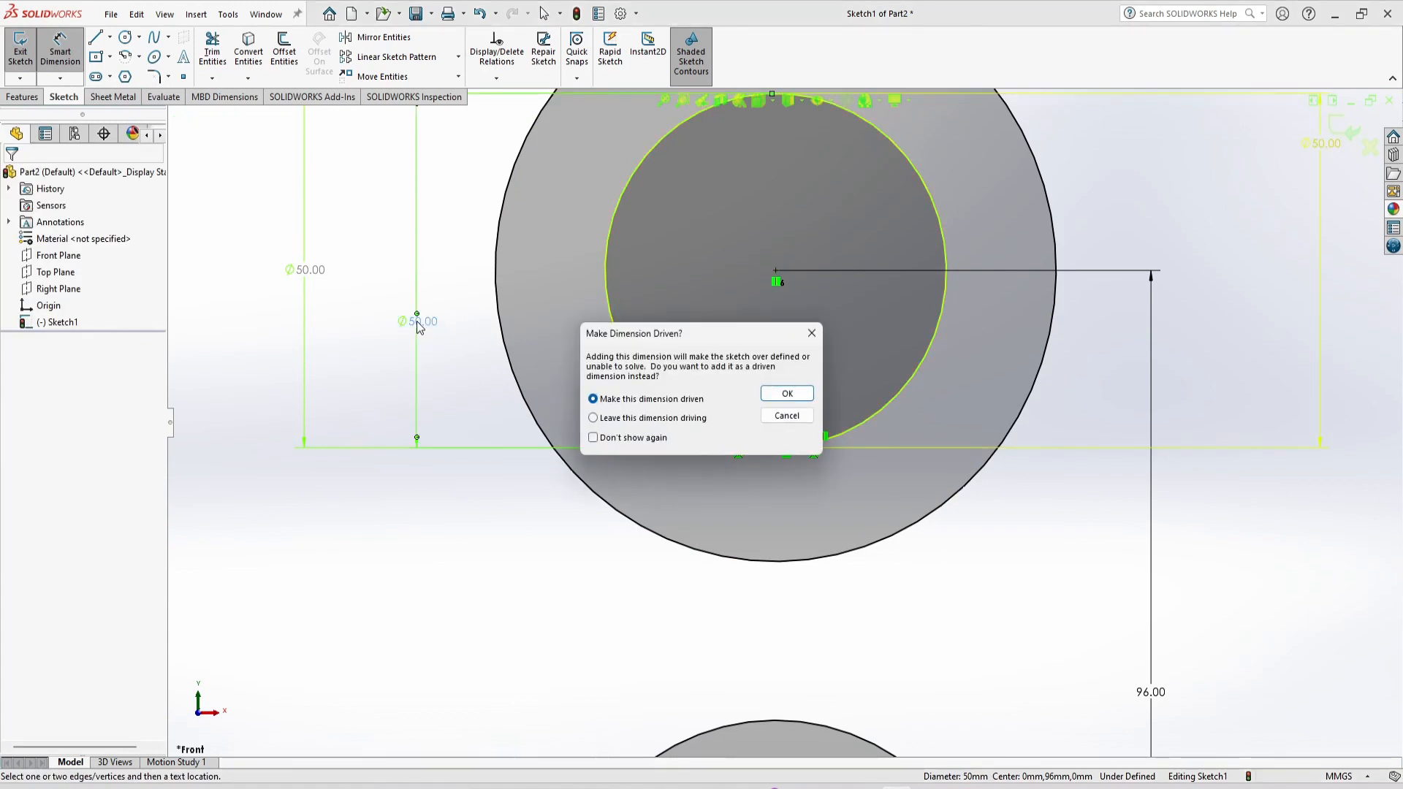
{"action": "left_click", "coordinate": [787, 415]}
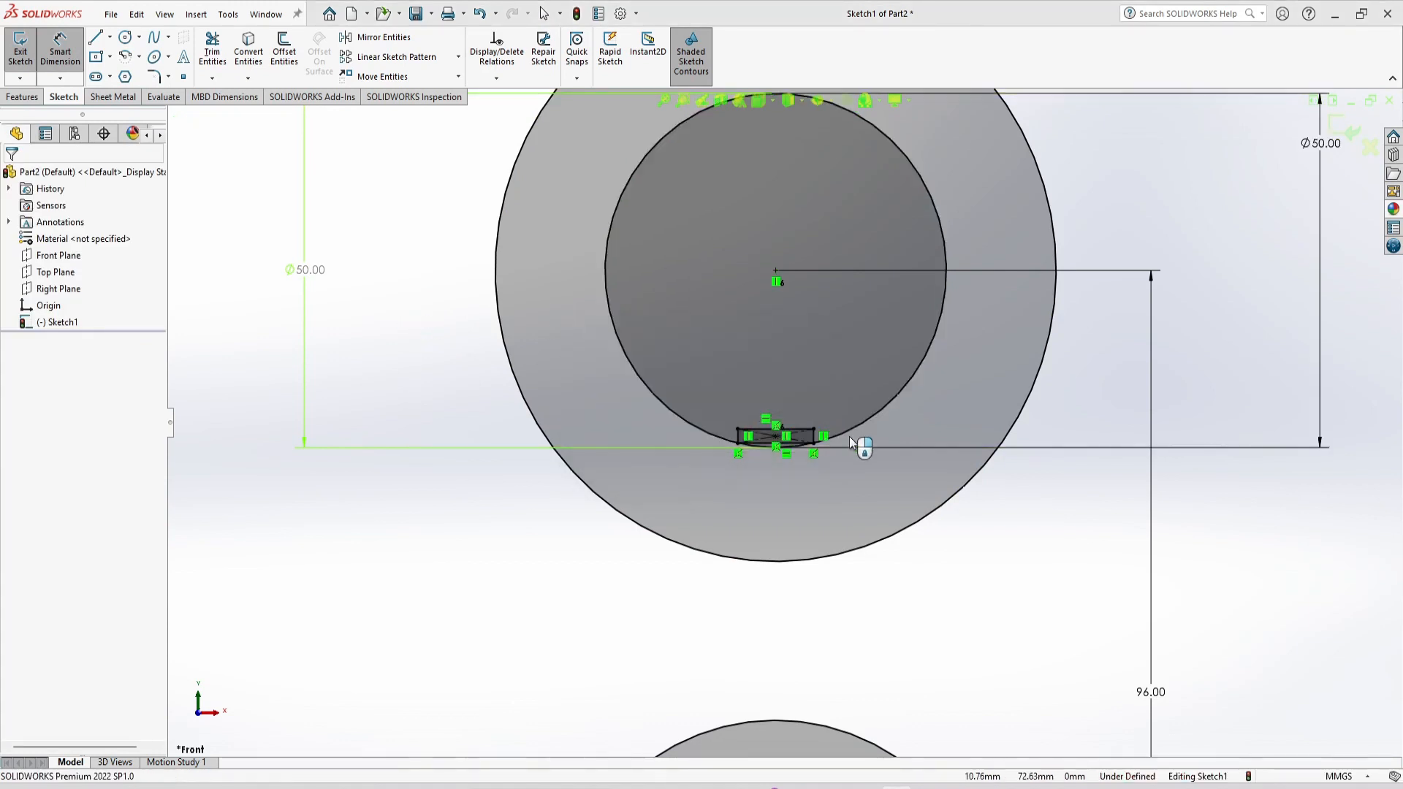
Delete the four sides of the small rectangle at the bottom of the upper inner circle.
{"action": "left_click", "coordinate": [804, 443]}
{"action": "scroll", "coordinate": [798, 431], "scroll_direction": "down", "scroll_amount": 5}
{"action": "key", "text": "Escape"}
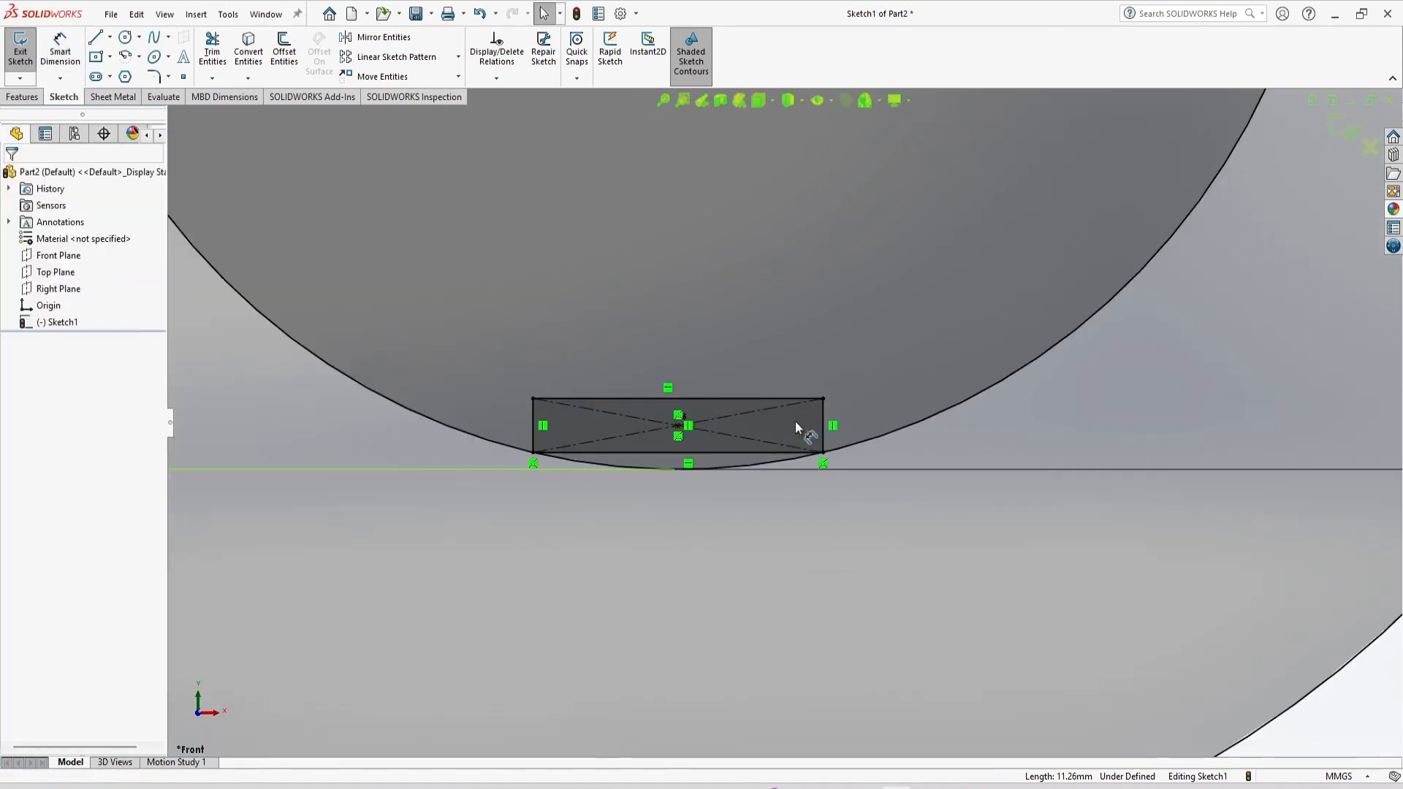
{"action": "left_click", "coordinate": [798, 427]}
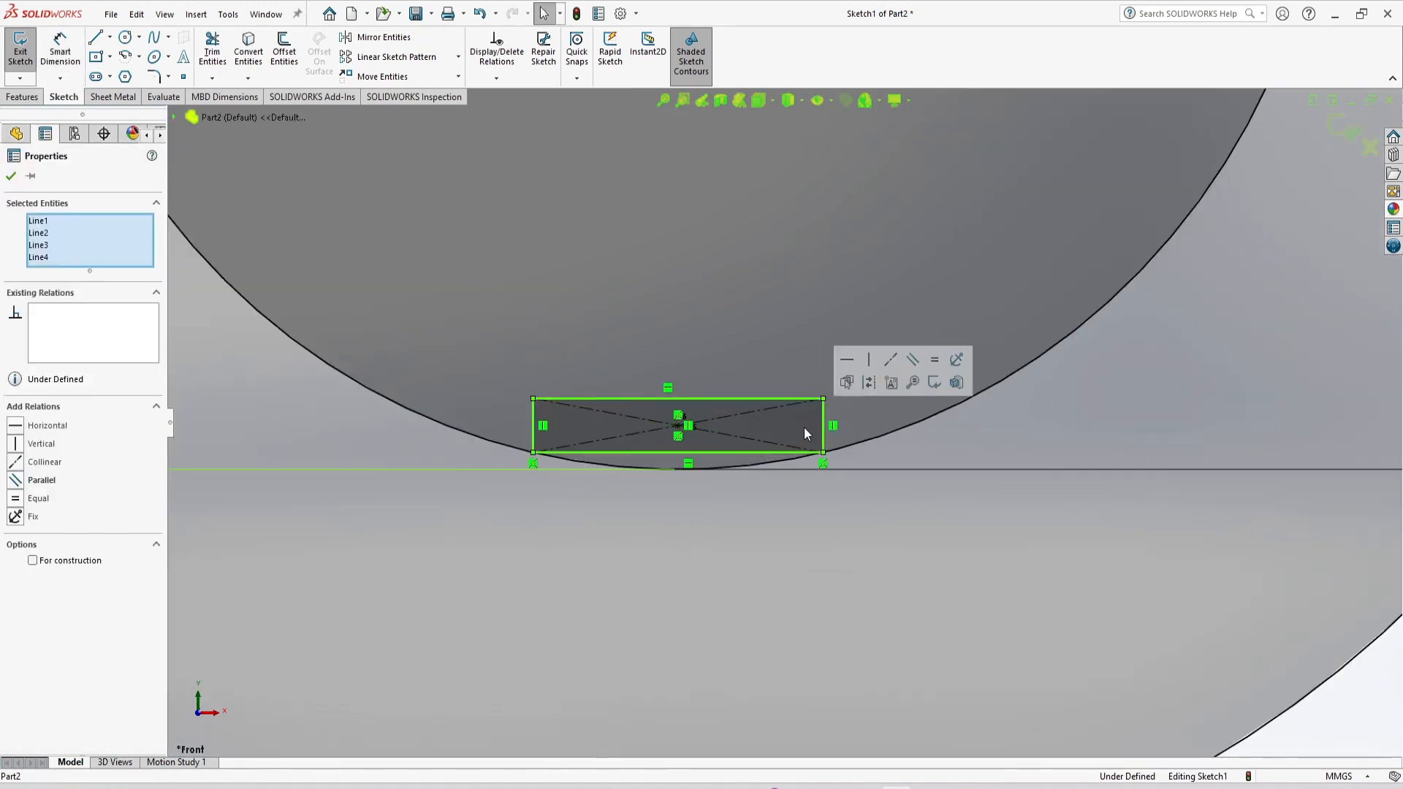
{"action": "key", "text": "Delete"}
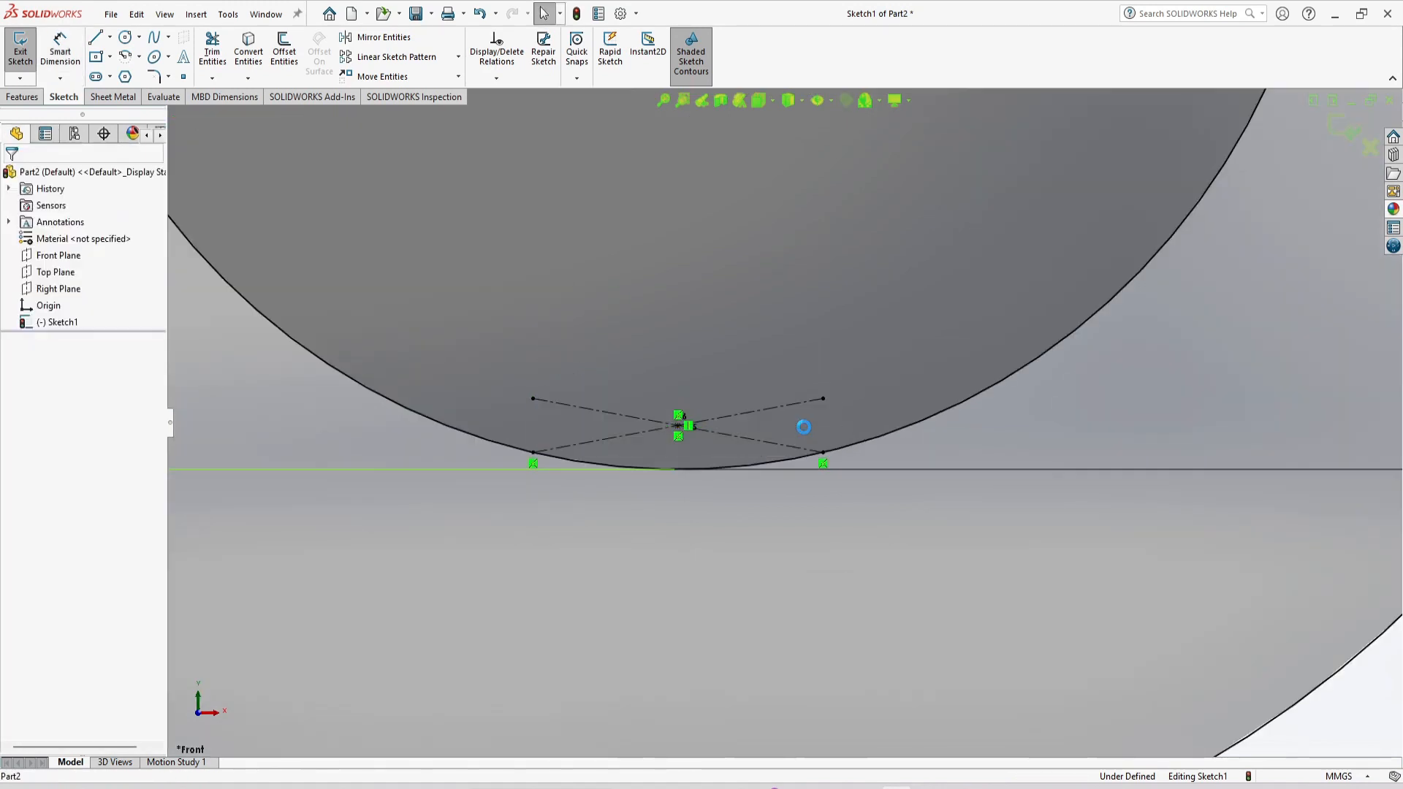
Delete the two diagonal construction lines left from the rectangle at the bottom of the upper inner circle.
{"action": "left_click", "coordinate": [727, 428]}
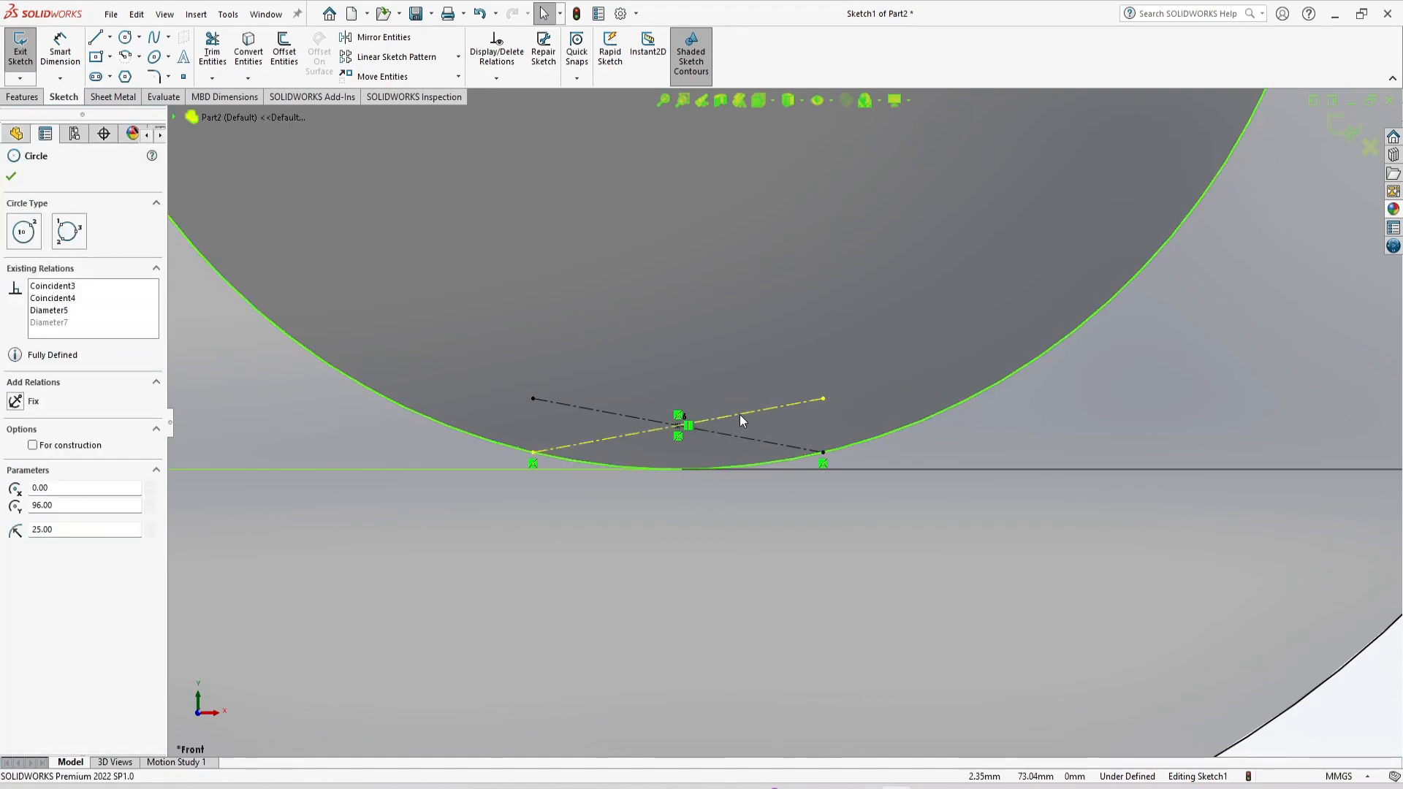
{"action": "left_click", "coordinate": [740, 414]}
{"action": "key", "text": "Delete"}
{"action": "left_click", "coordinate": [738, 437]}
{"action": "key", "text": "Delete"}
{"action": "scroll", "coordinate": [742, 437], "scroll_direction": "up", "scroll_amount": 6}
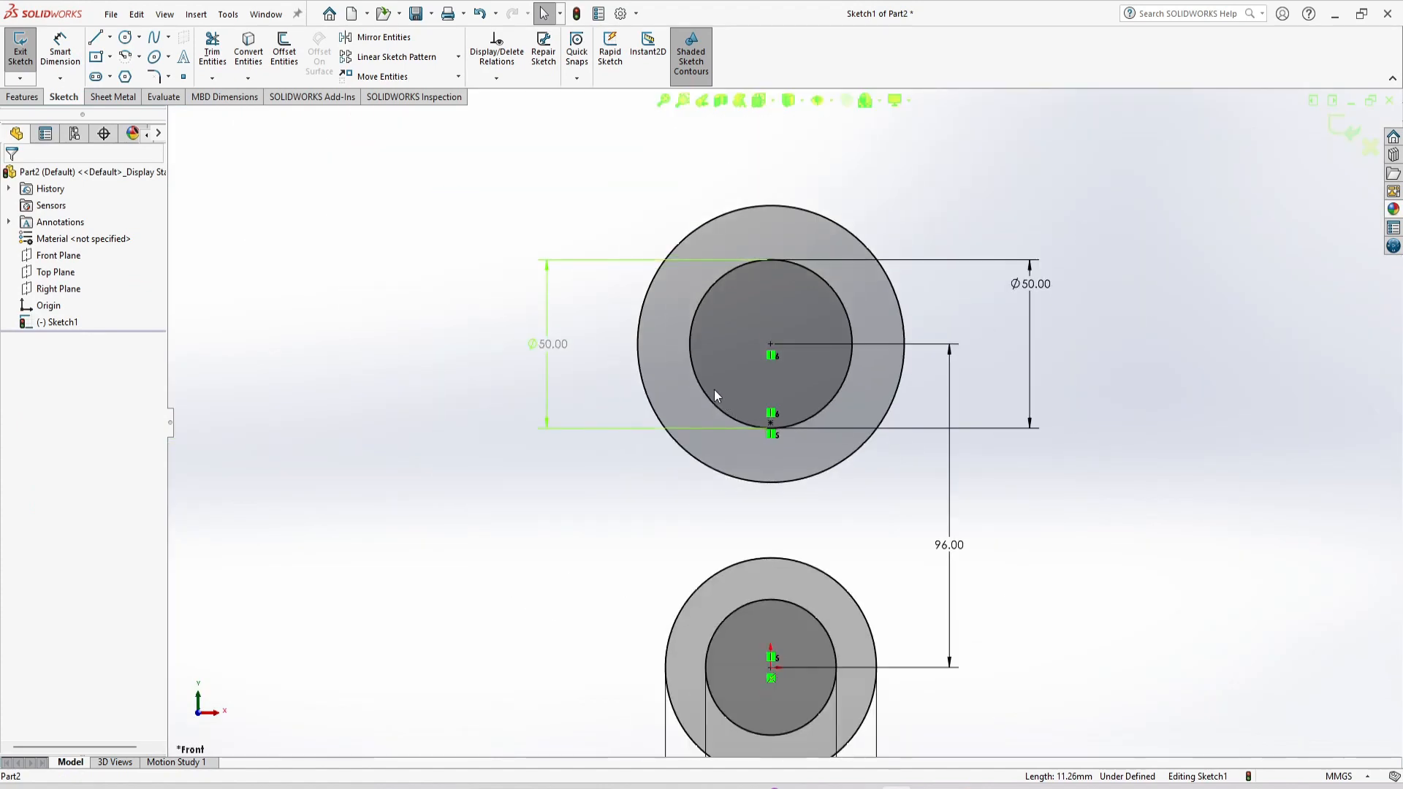
{"action": "left_click", "coordinate": [73, 57]}
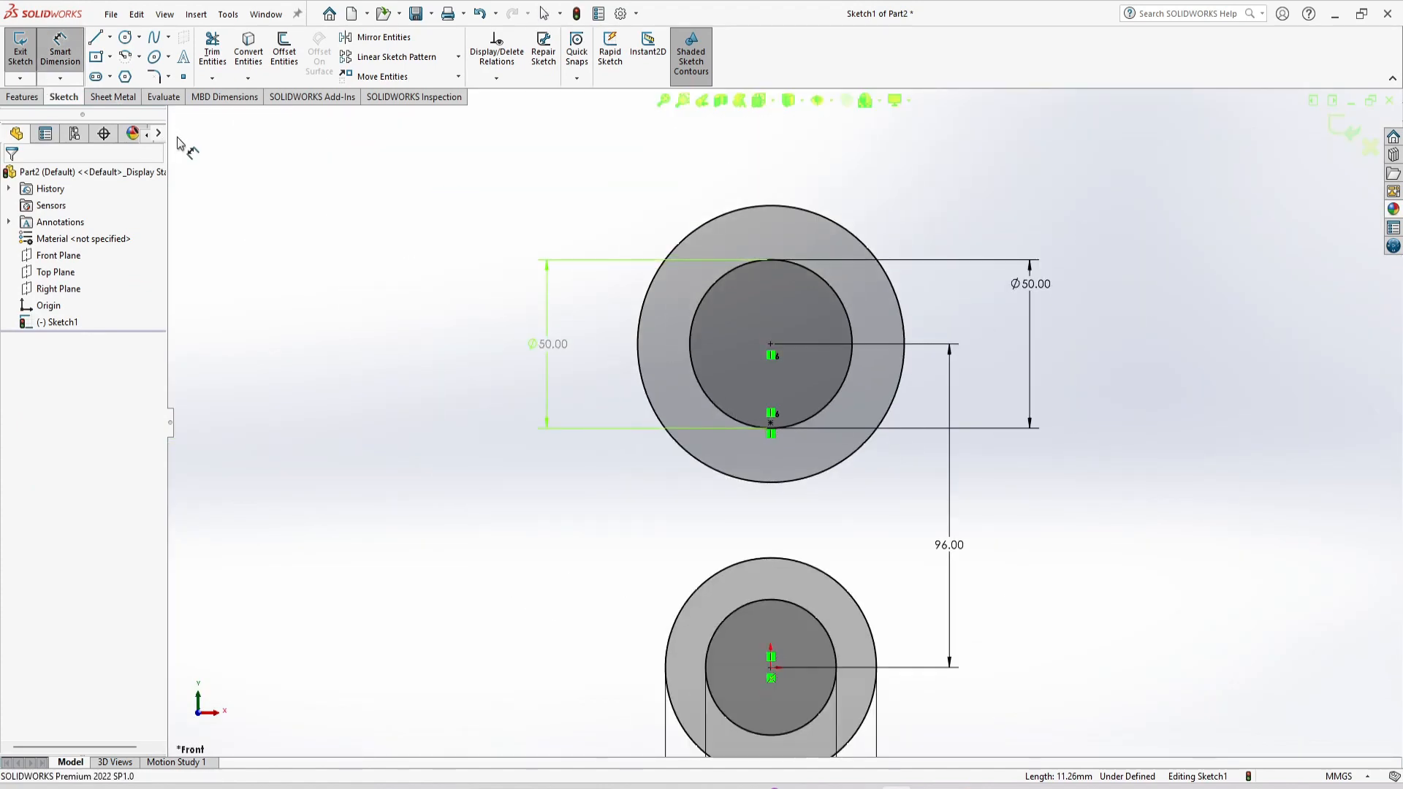
{"action": "key", "text": "alt+Tab"}
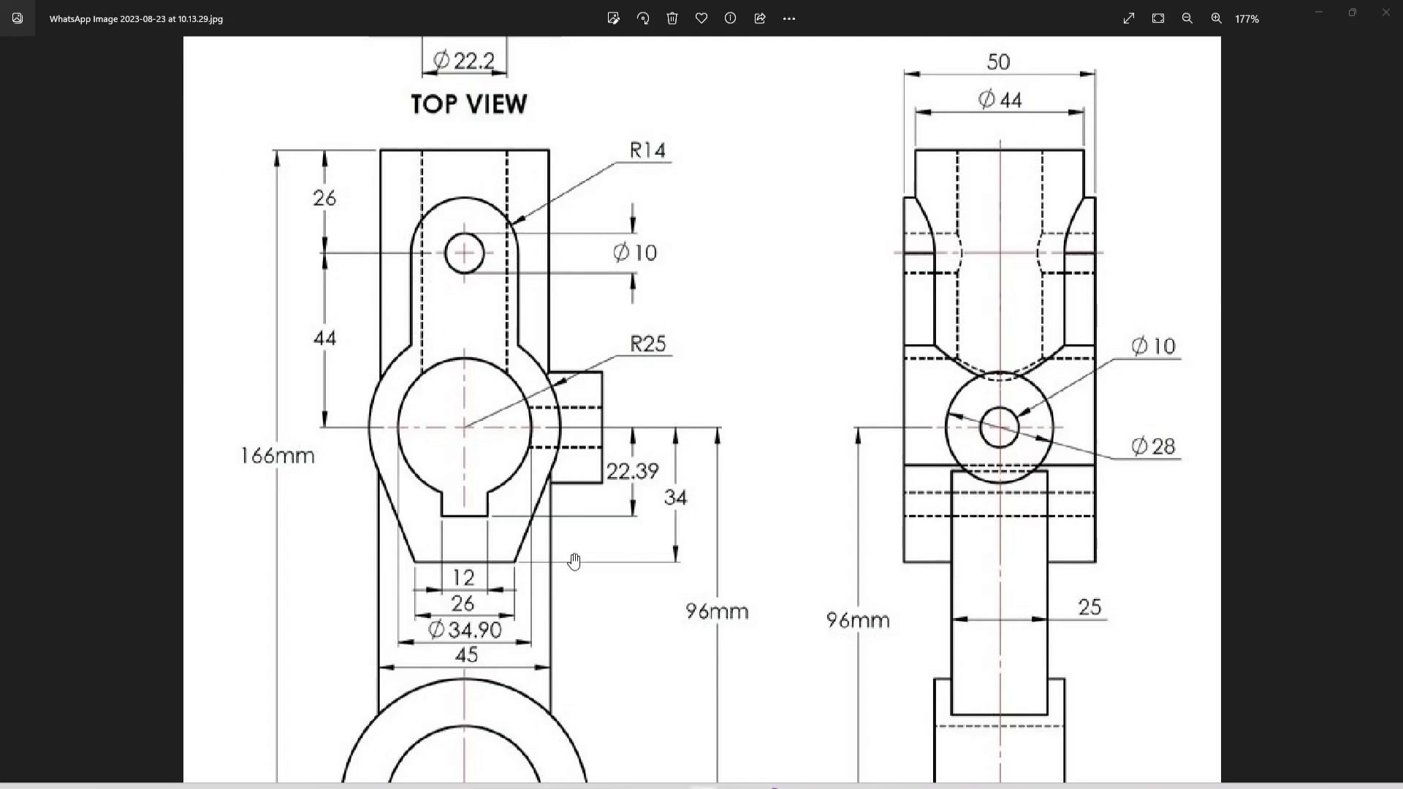
{"action": "key", "text": "alt+Tab"}
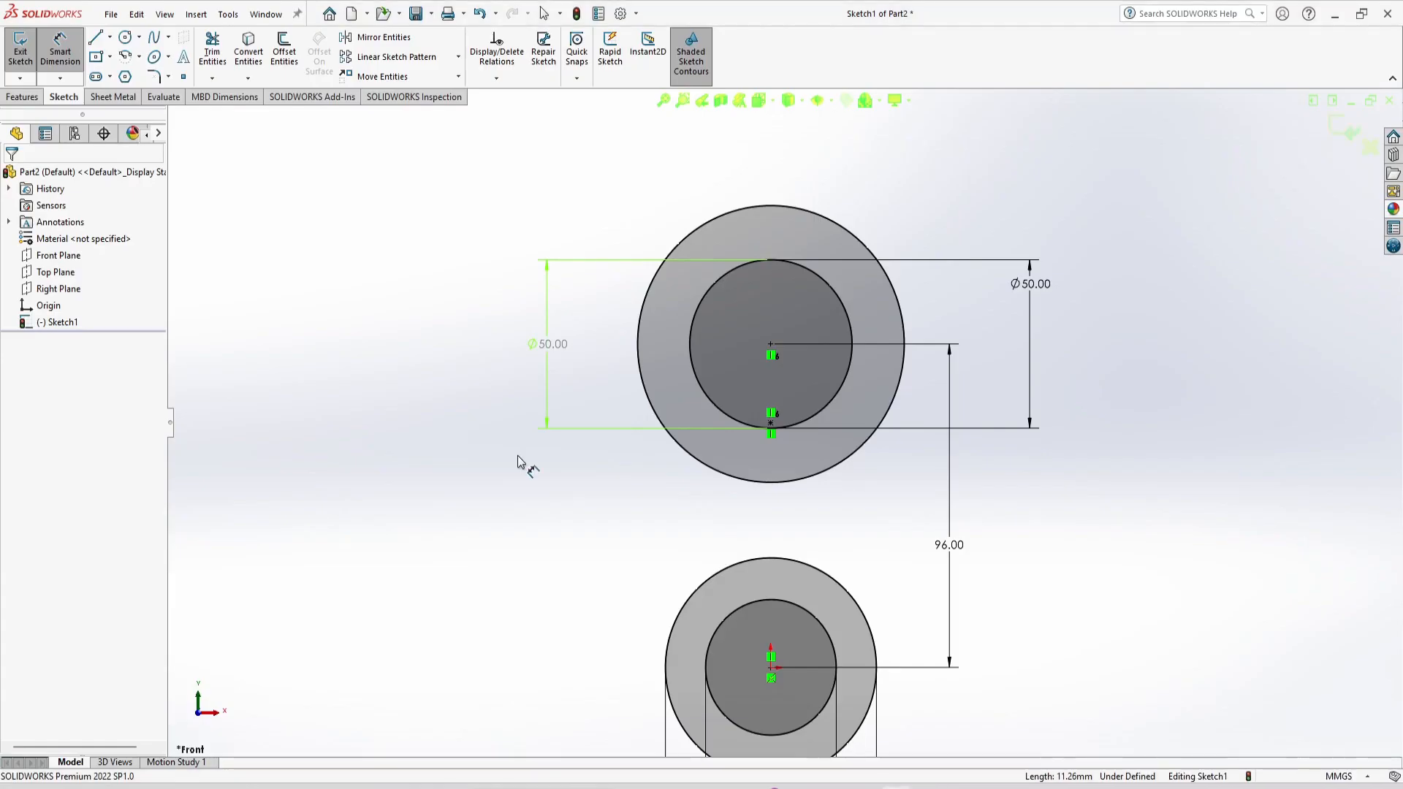
{"action": "left_click", "coordinate": [691, 365]}
{"action": "left_click", "coordinate": [600, 371]}
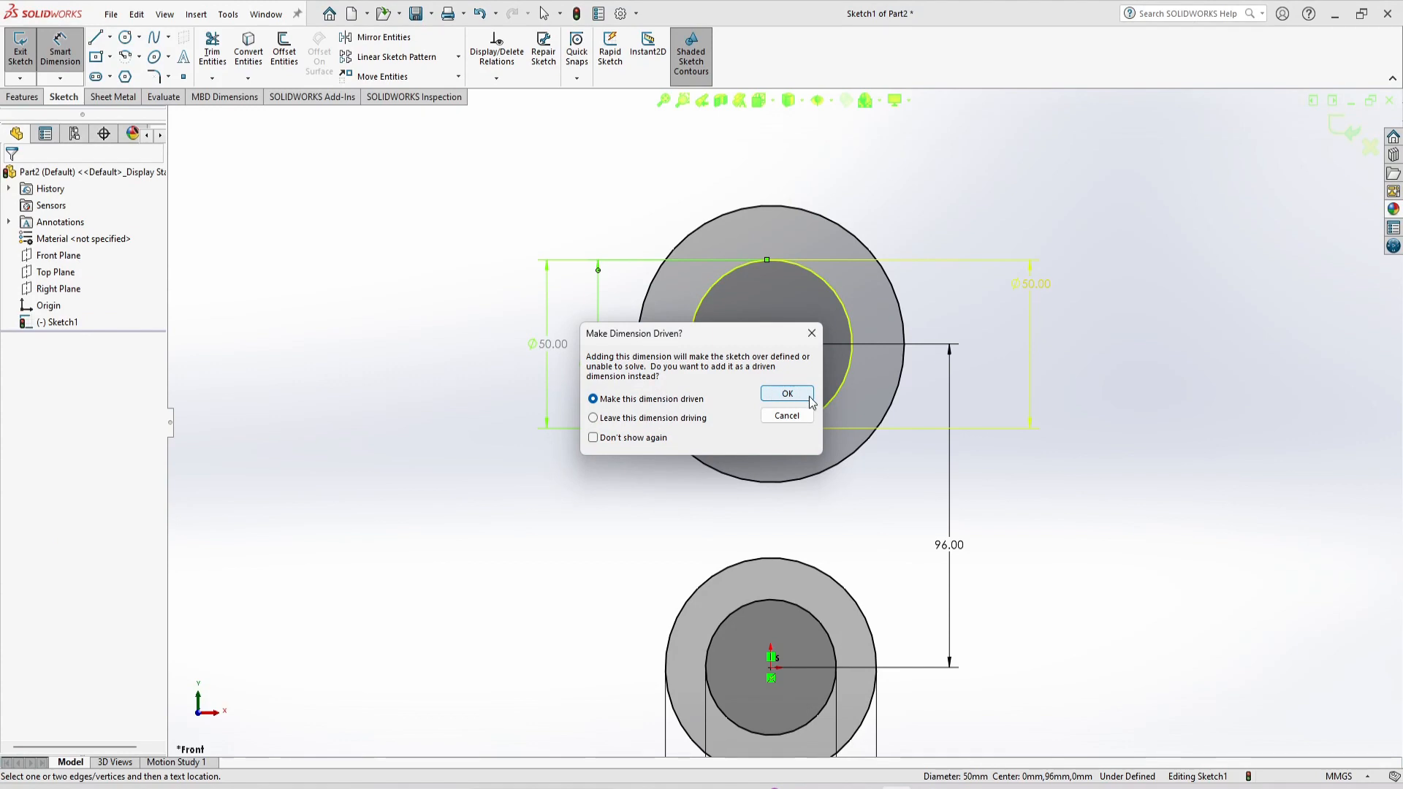
{"action": "left_click", "coordinate": [786, 414]}
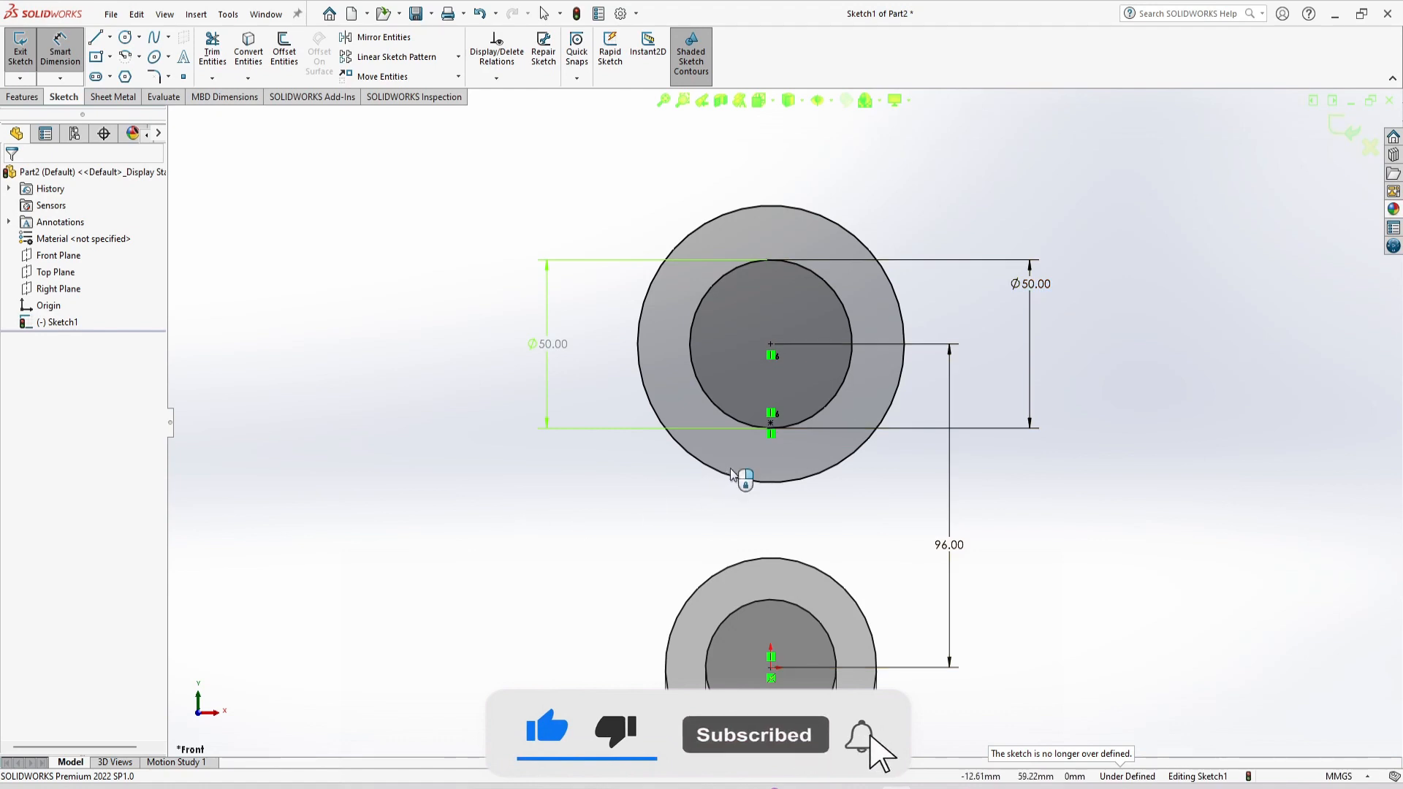
Check the bore diameter in the reference drawing and dimension the larger upper circle's diameter as 34.90 mm.
{"action": "key", "text": "alt+Tab"}
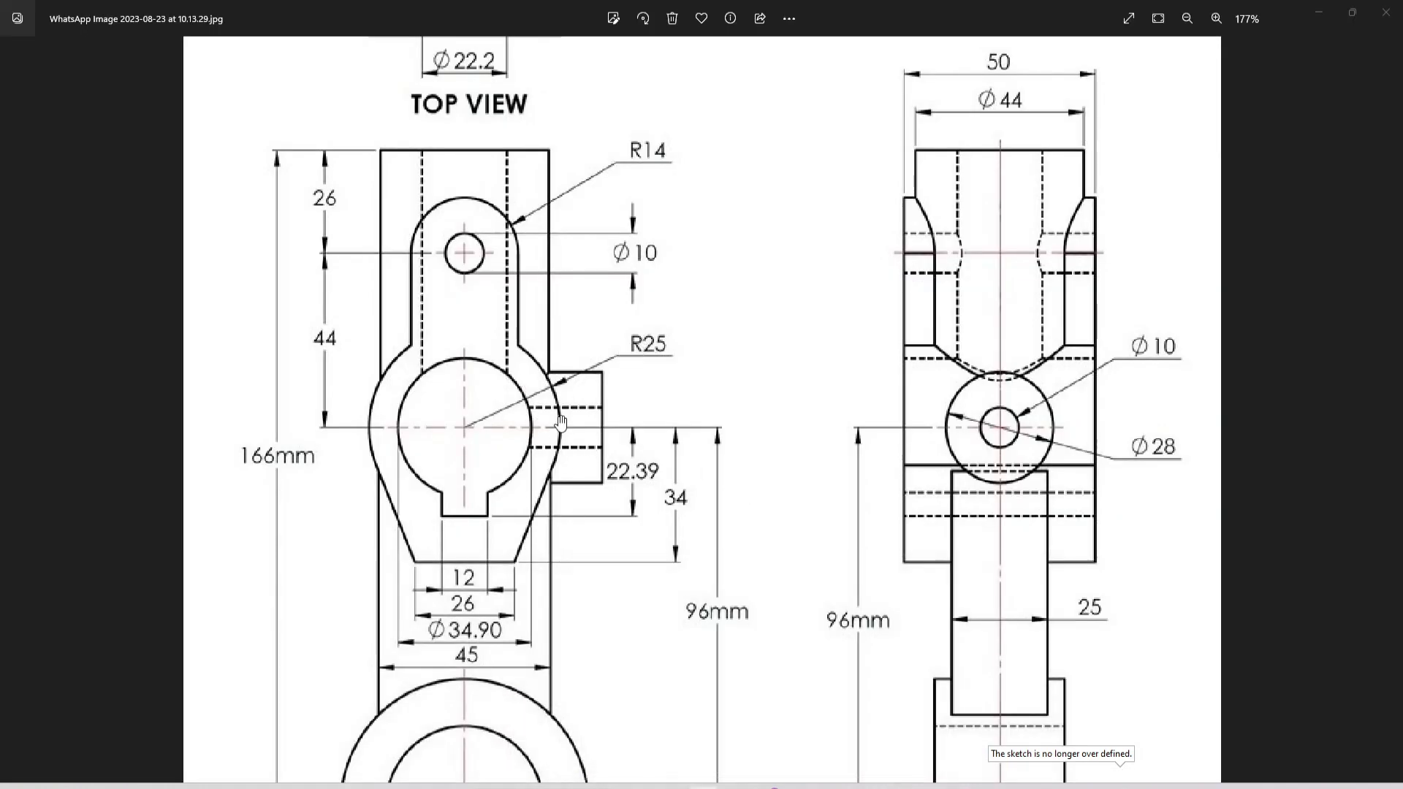
{"action": "key", "text": "alt+Tab"}
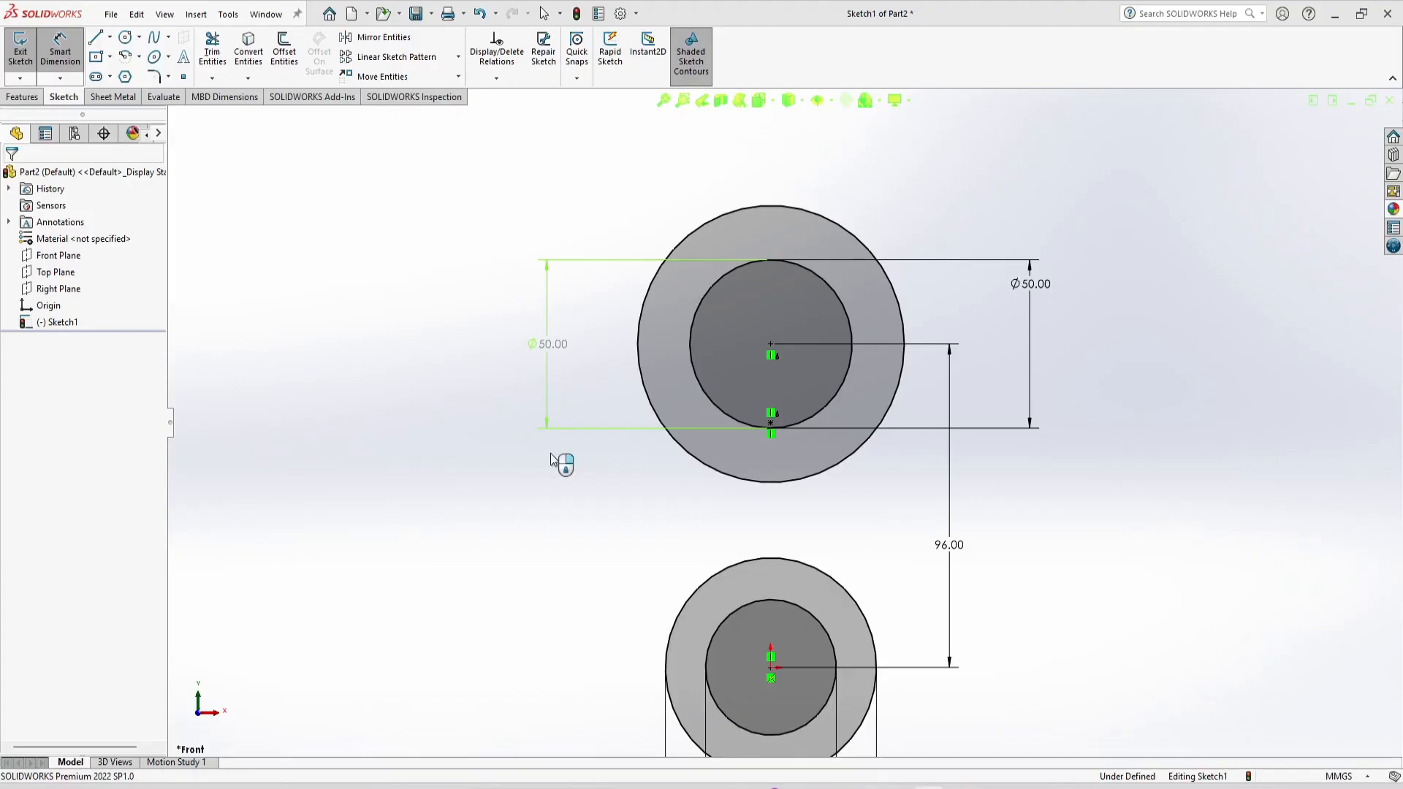
{"action": "left_click", "coordinate": [720, 412]}
{"action": "key", "text": "Escape"}
{"action": "left_click", "coordinate": [706, 475]}
{"action": "left_click", "coordinate": [610, 345]}
{"action": "type", "text": "34.9"}
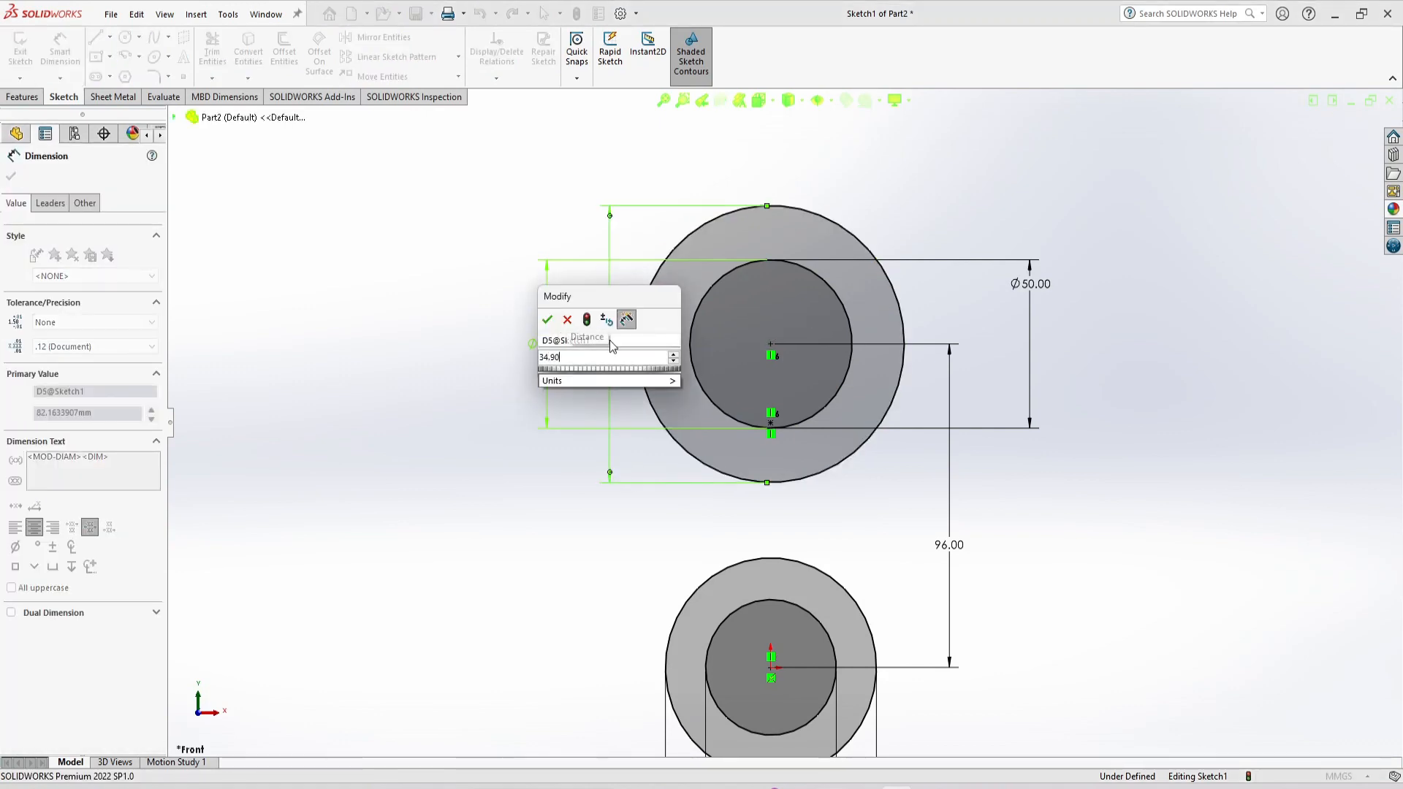
{"action": "key", "text": "Return"}
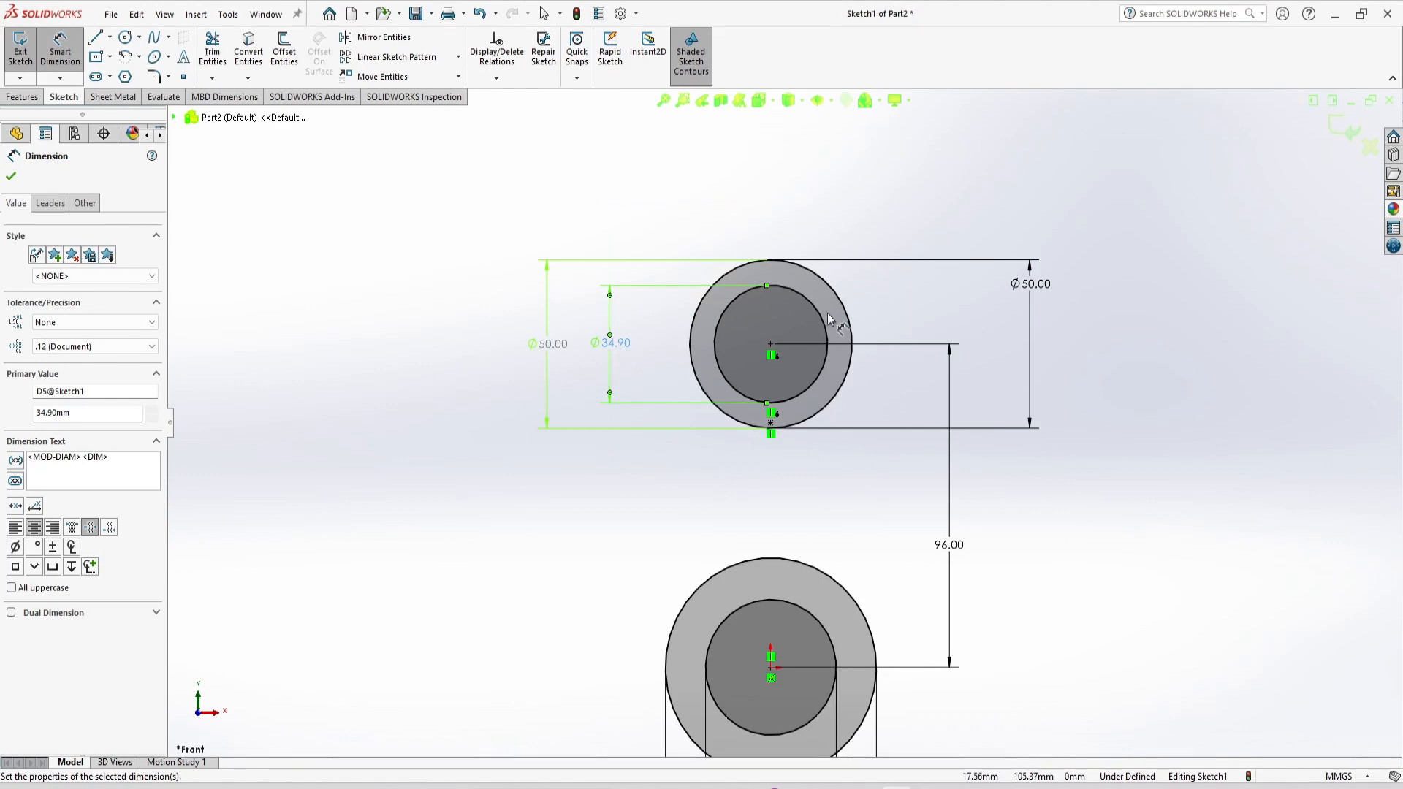
Sketch a center rectangle about 8.4 mm by 2.8 mm just below the bore circle, on the upper boss's vertical centerline.
{"action": "scroll", "coordinate": [756, 315], "scroll_direction": "down", "scroll_amount": 4}
{"action": "key", "text": "alt+Tab"}
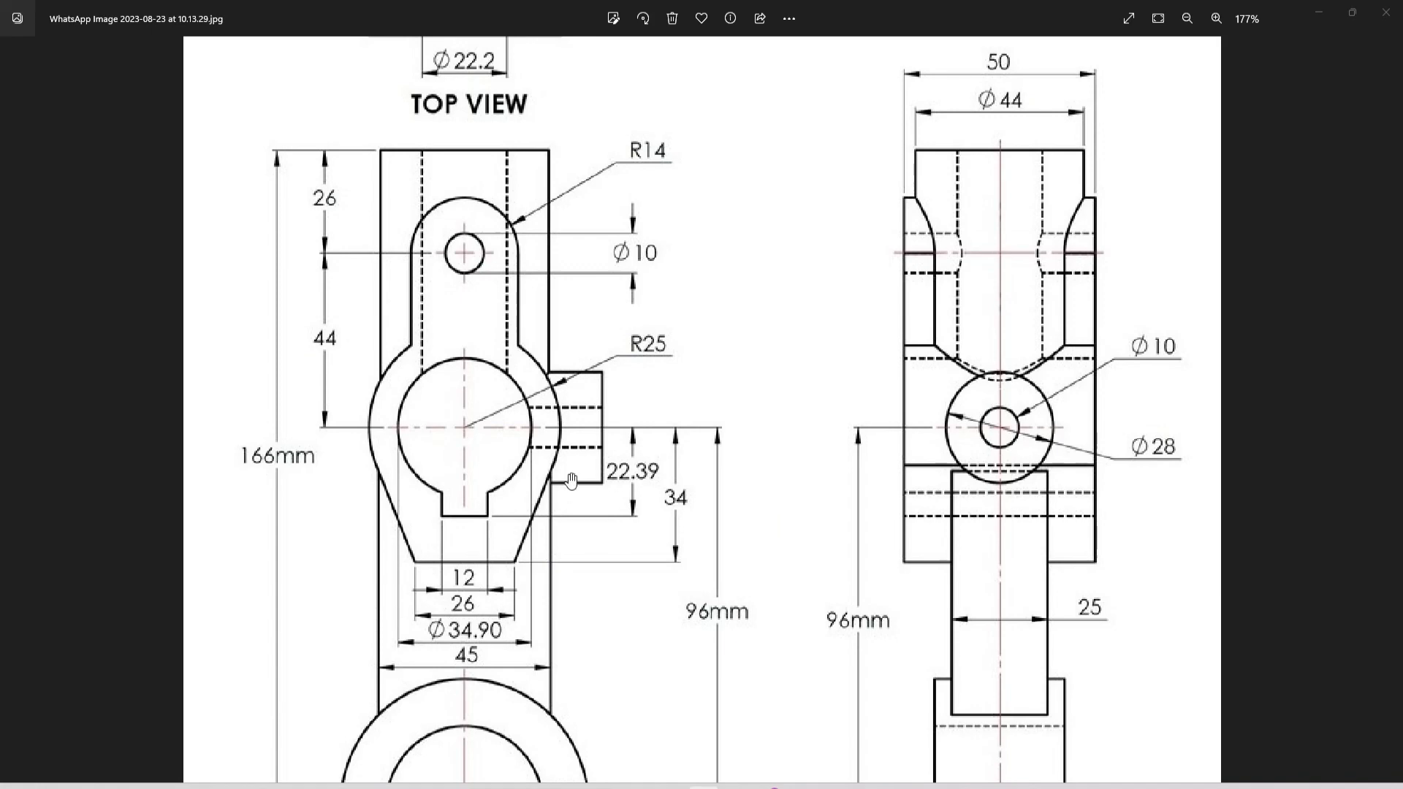
{"action": "key", "text": "alt+Tab"}
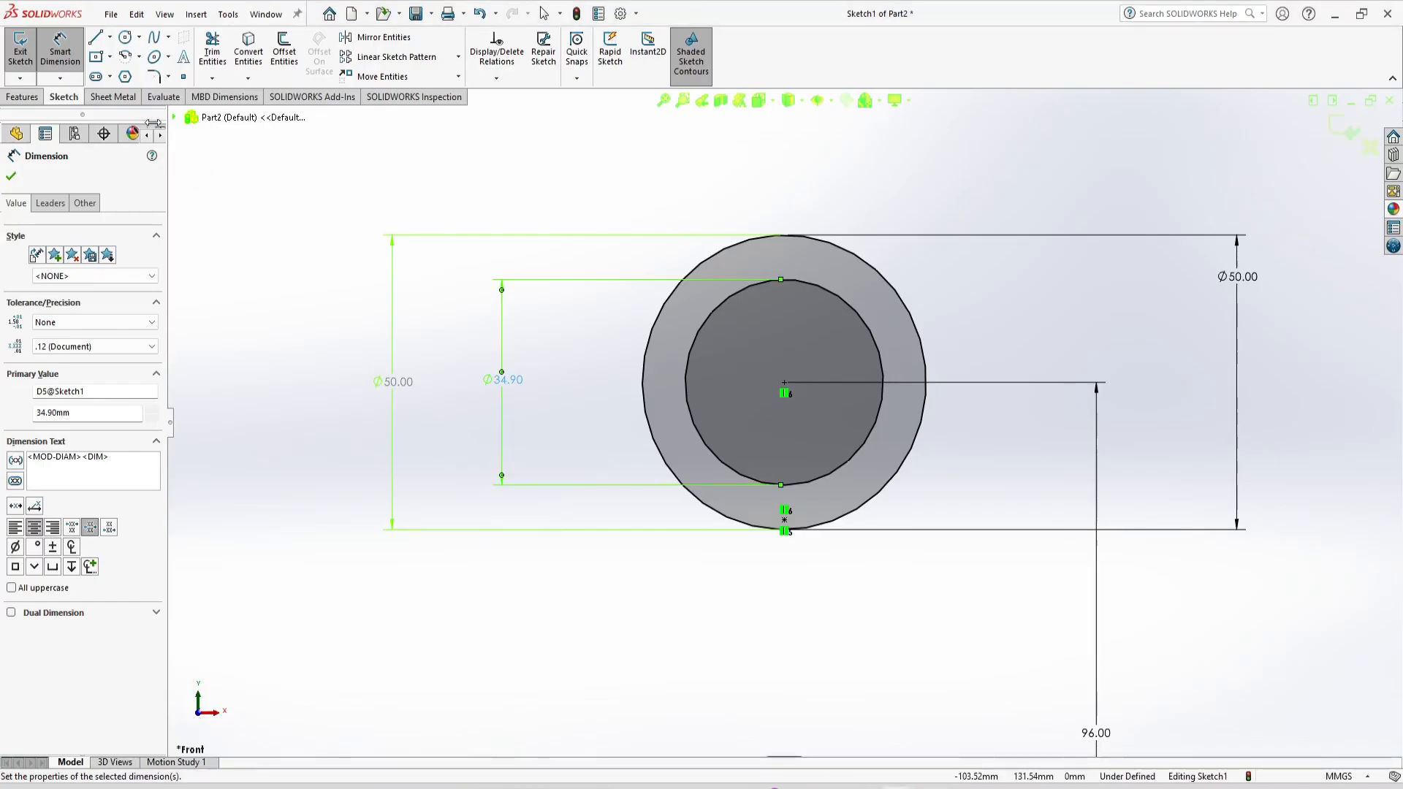
{"action": "left_click", "coordinate": [96, 56]}
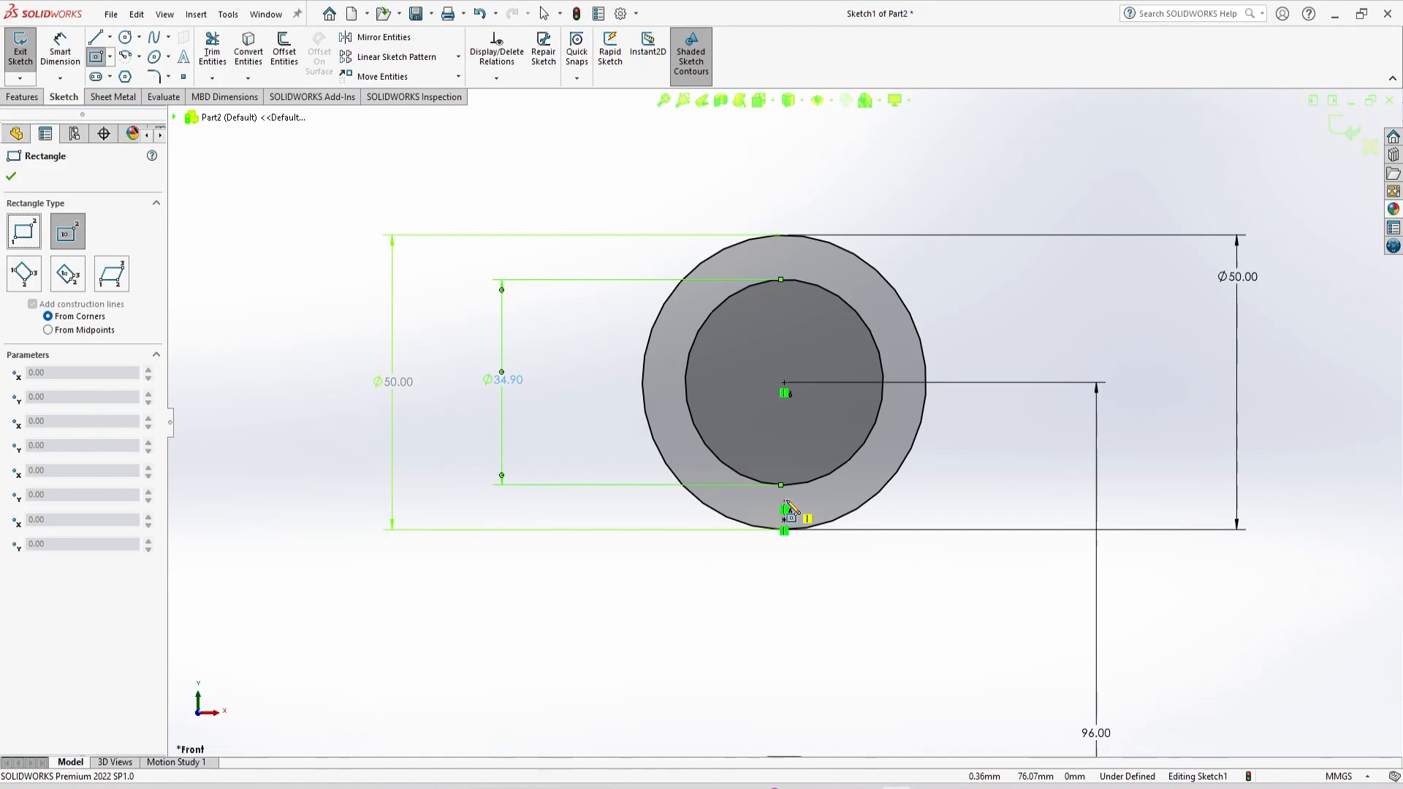
{"action": "left_click", "coordinate": [785, 500]}
{"action": "left_click", "coordinate": [808, 491]}
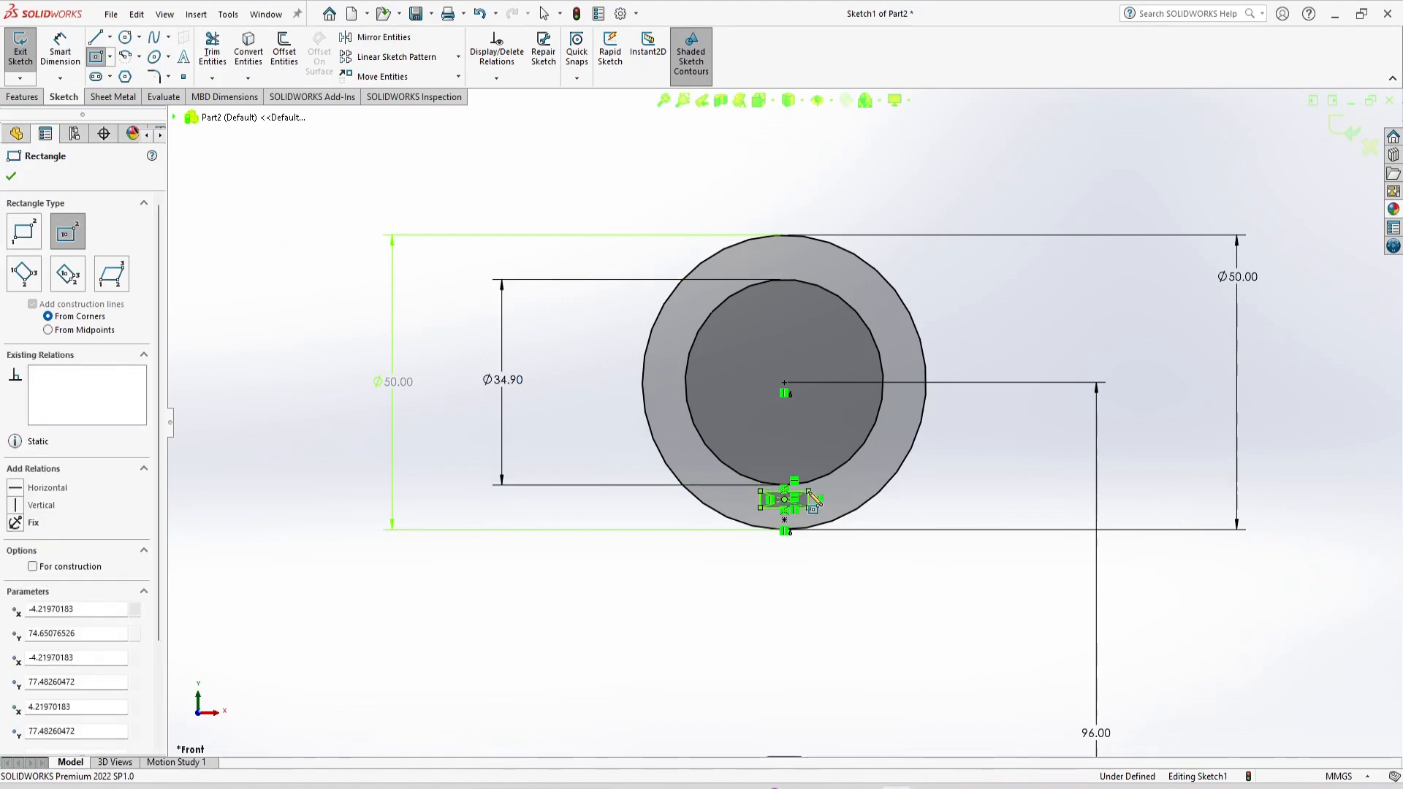
{"action": "key", "text": "Escape"}
Make both upper corners of the small rectangle coincident with the bore circle.
{"action": "scroll", "coordinate": [806, 493], "scroll_direction": "down", "scroll_amount": 5}
{"action": "left_click", "coordinate": [801, 466]}
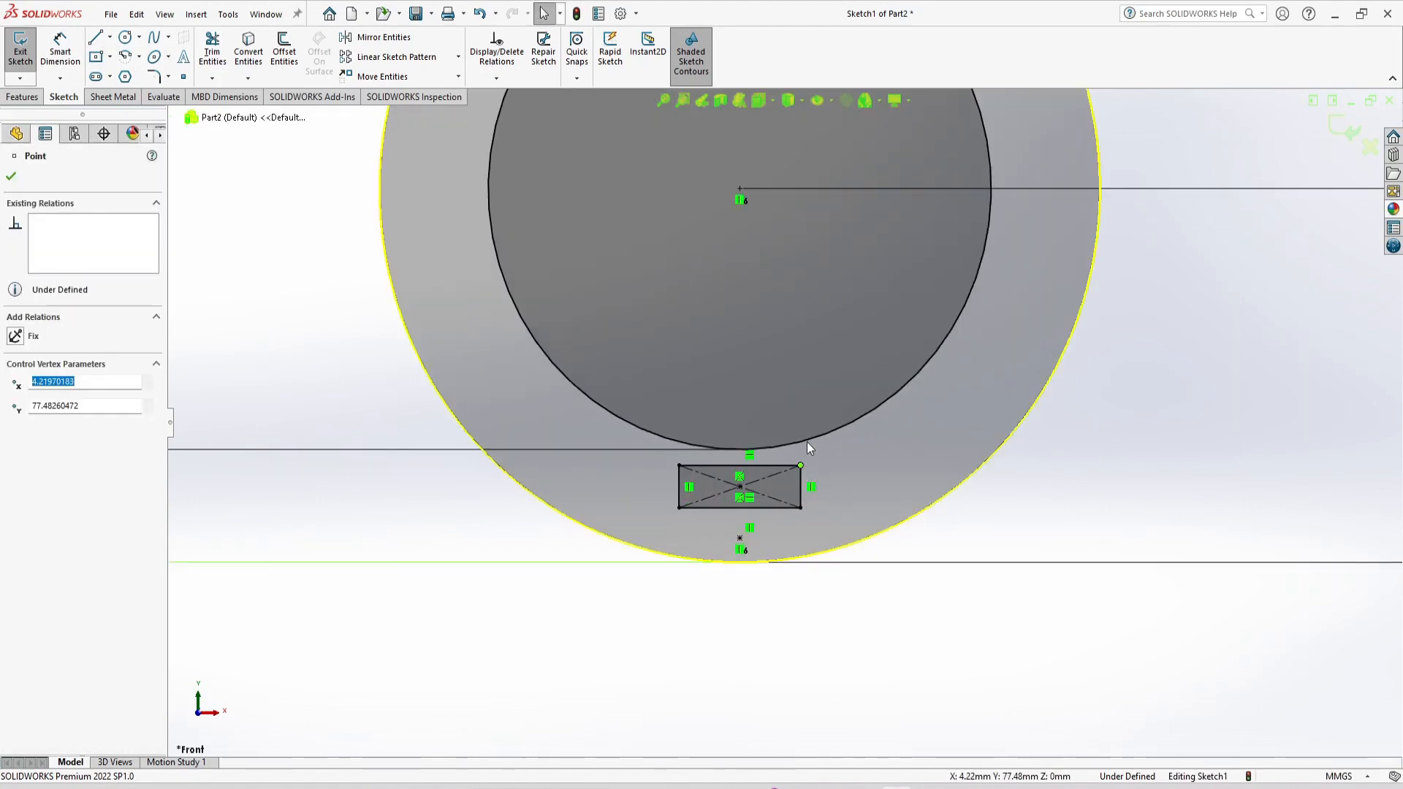
{"action": "left_click", "coordinate": [808, 440], "text": "ctrl"}
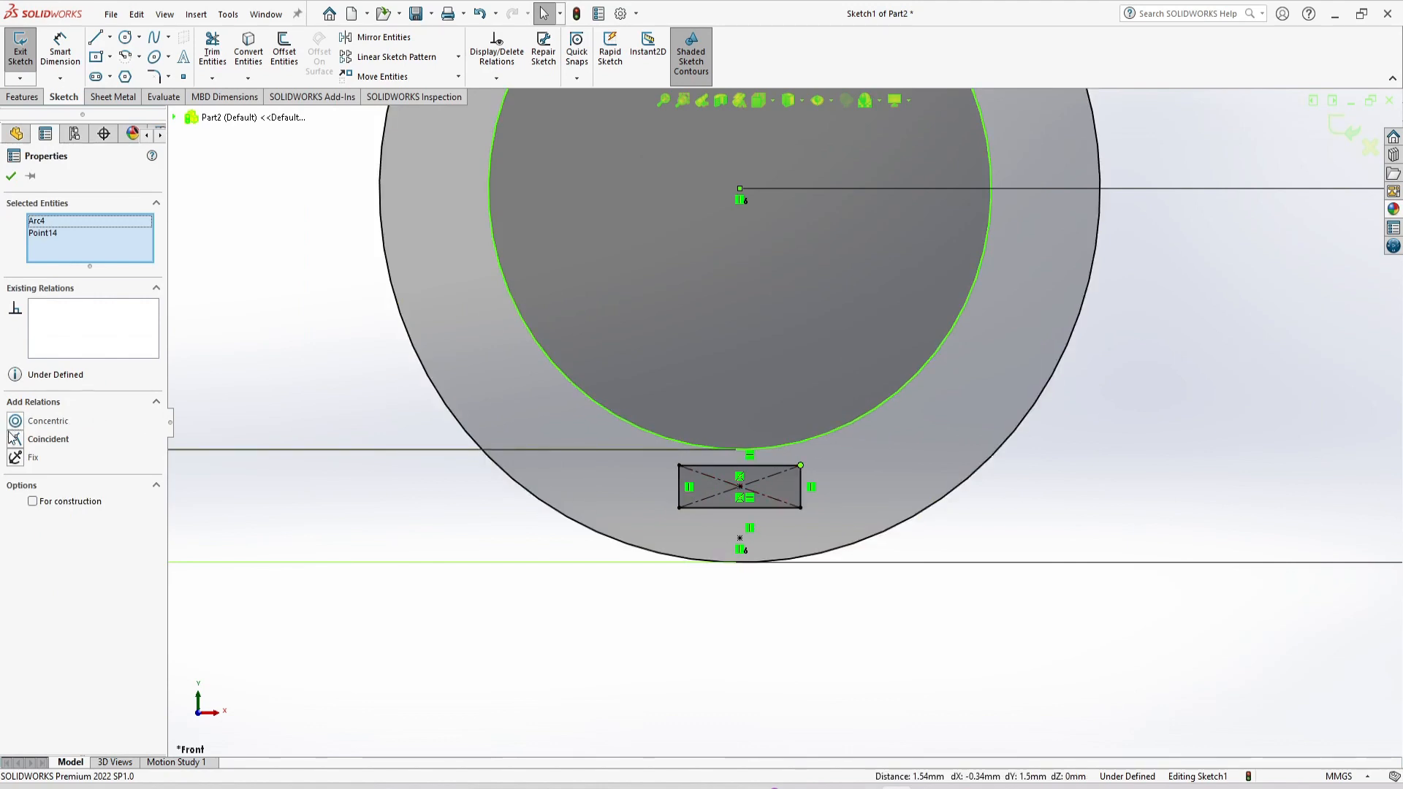
{"action": "left_click", "coordinate": [16, 439]}
{"action": "left_click", "coordinate": [341, 493]}
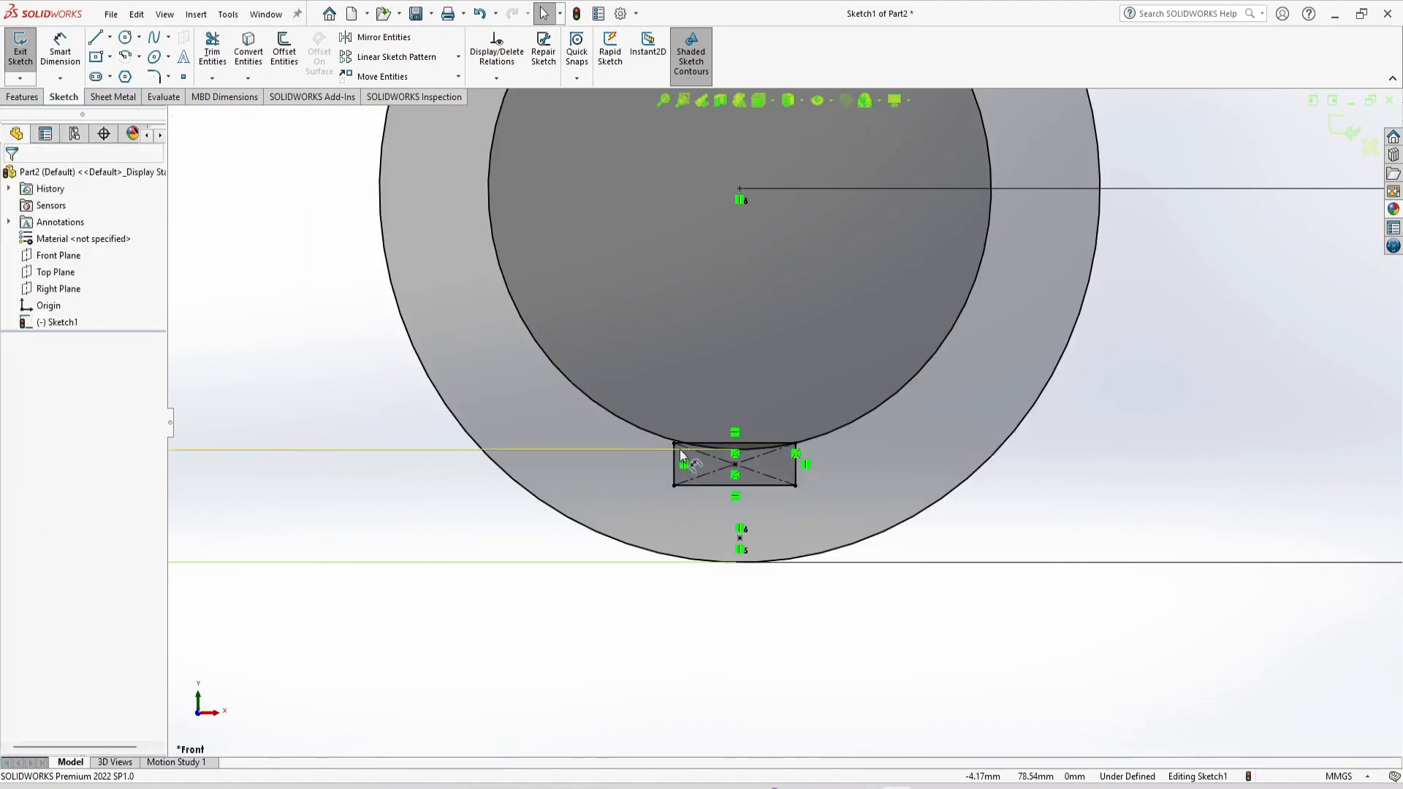
{"action": "left_click", "coordinate": [672, 443]}
{"action": "left_click", "coordinate": [665, 437], "text": "ctrl"}
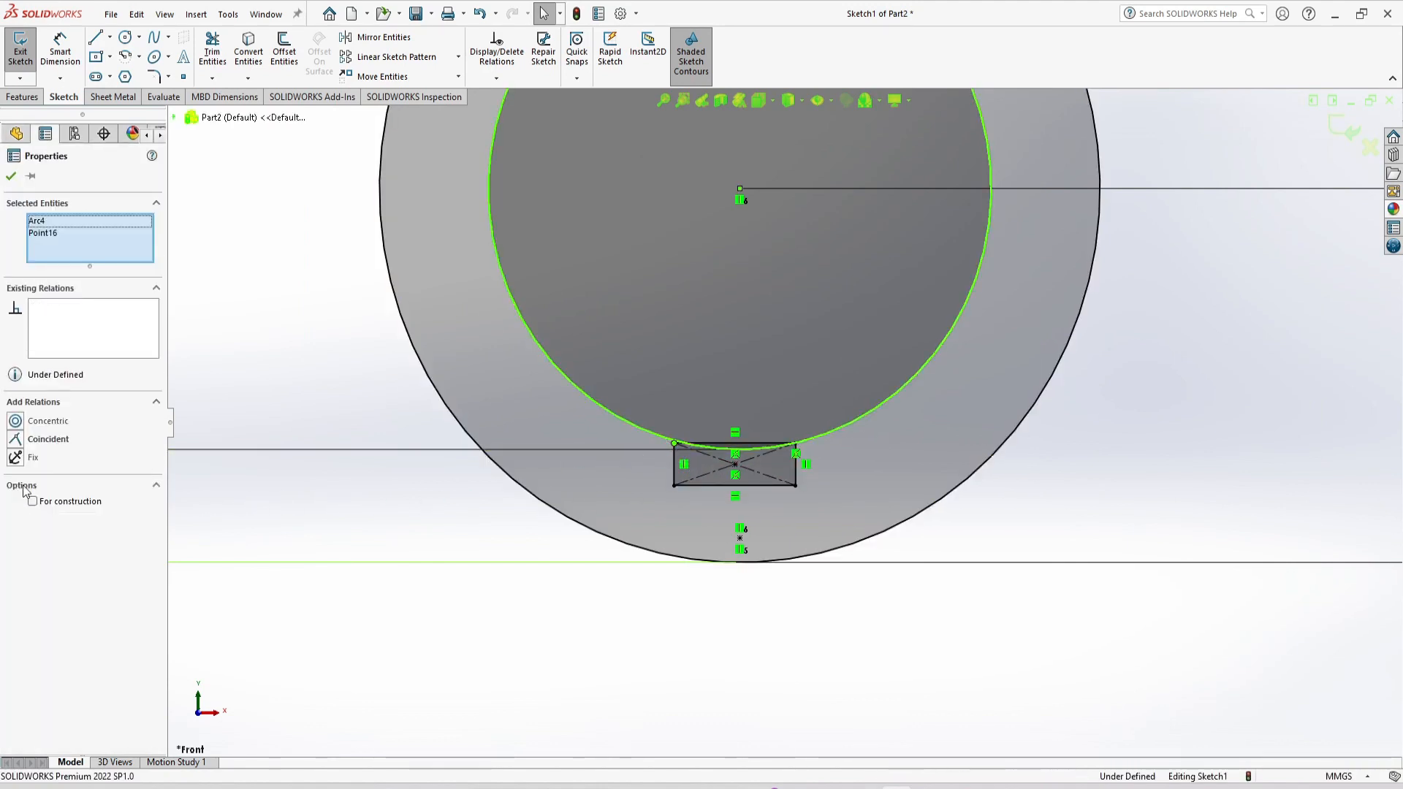
{"action": "left_click", "coordinate": [46, 447]}
{"action": "left_click", "coordinate": [479, 573]}
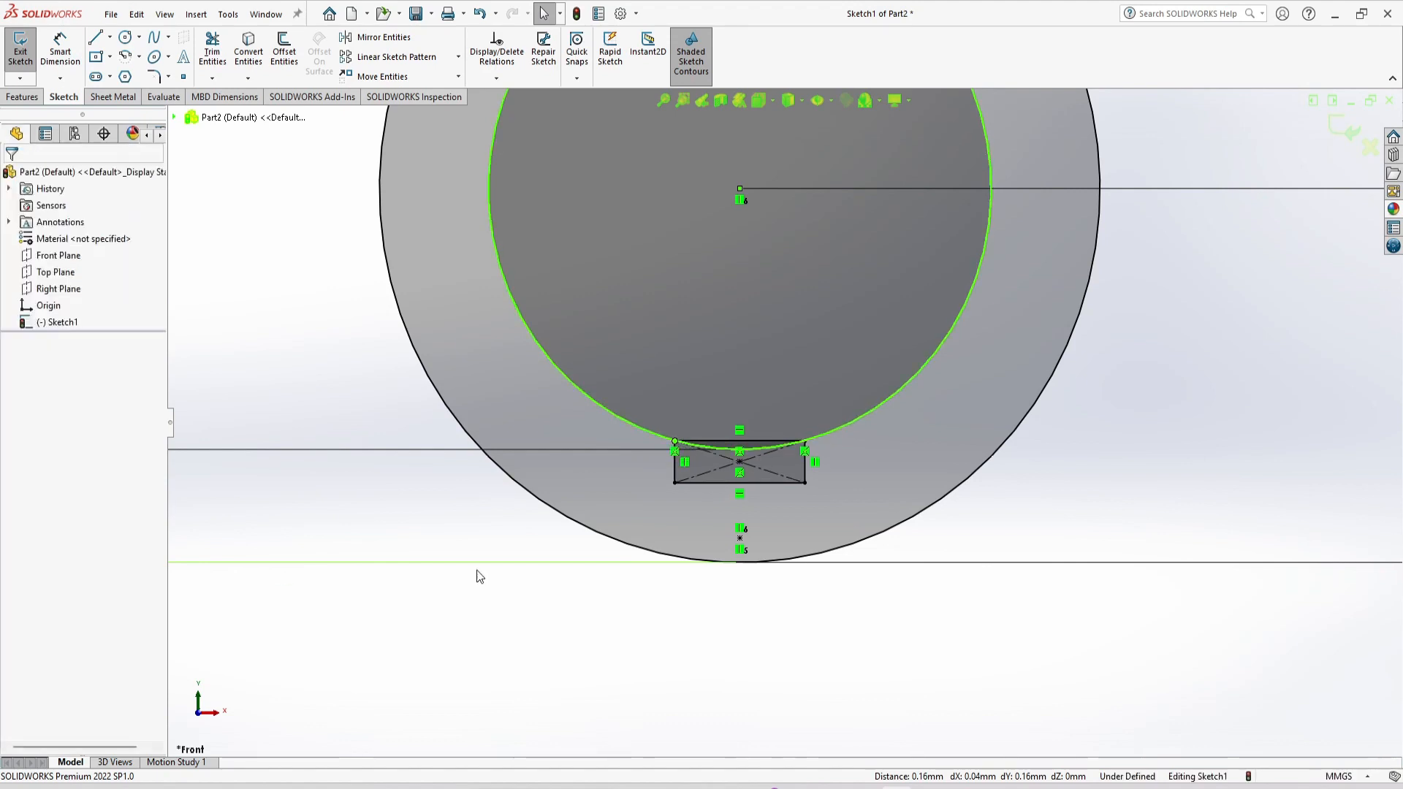
Add a vertical relation between the rectangle's center point and the upper circles' center.
{"action": "left_click", "coordinate": [740, 461]}
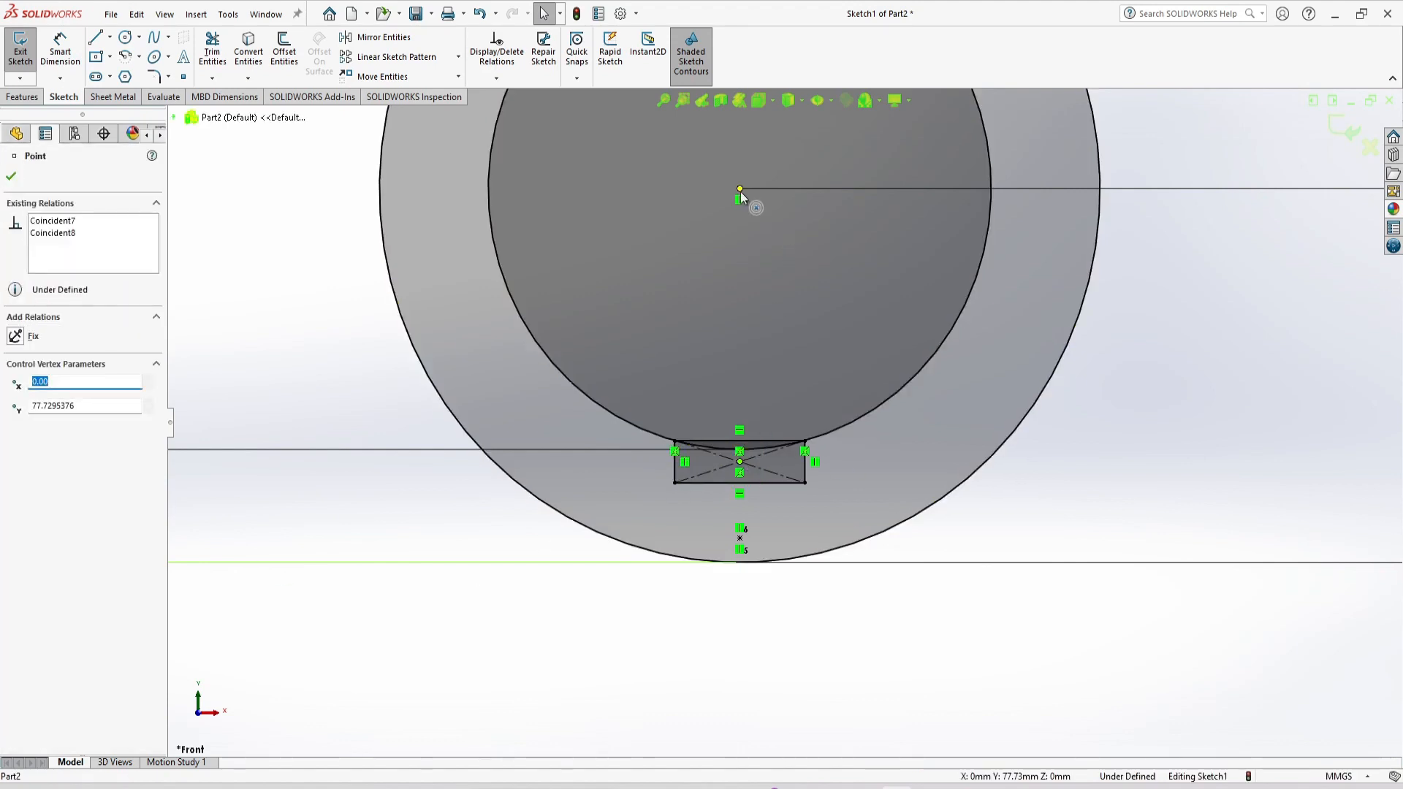
{"action": "left_click", "coordinate": [740, 189], "text": "ctrl"}
{"action": "left_click", "coordinate": [33, 438]}
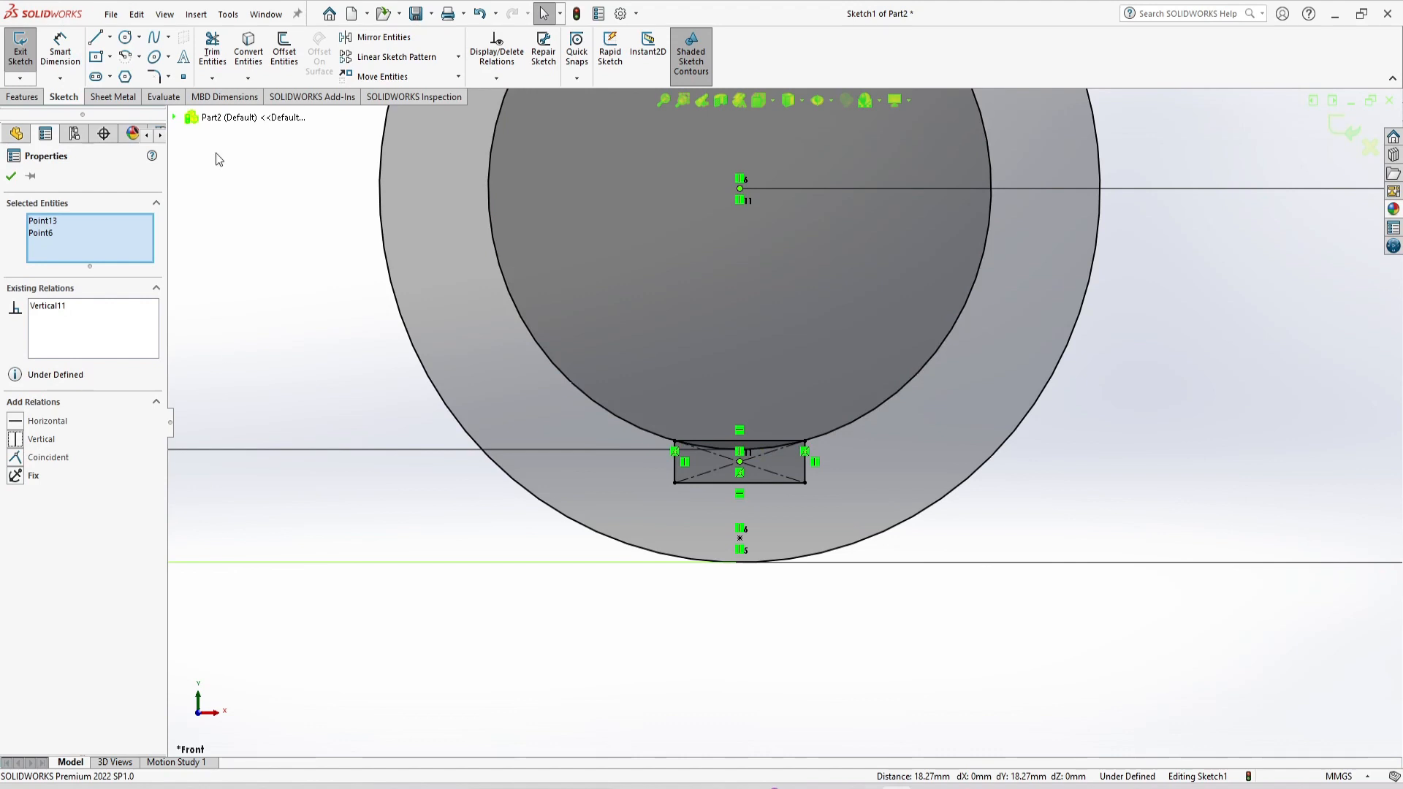
Dimension the distance from the bore circle's center to the keyway rectangle's lower edge as 22.39 mm.
{"action": "left_click", "coordinate": [60, 51]}
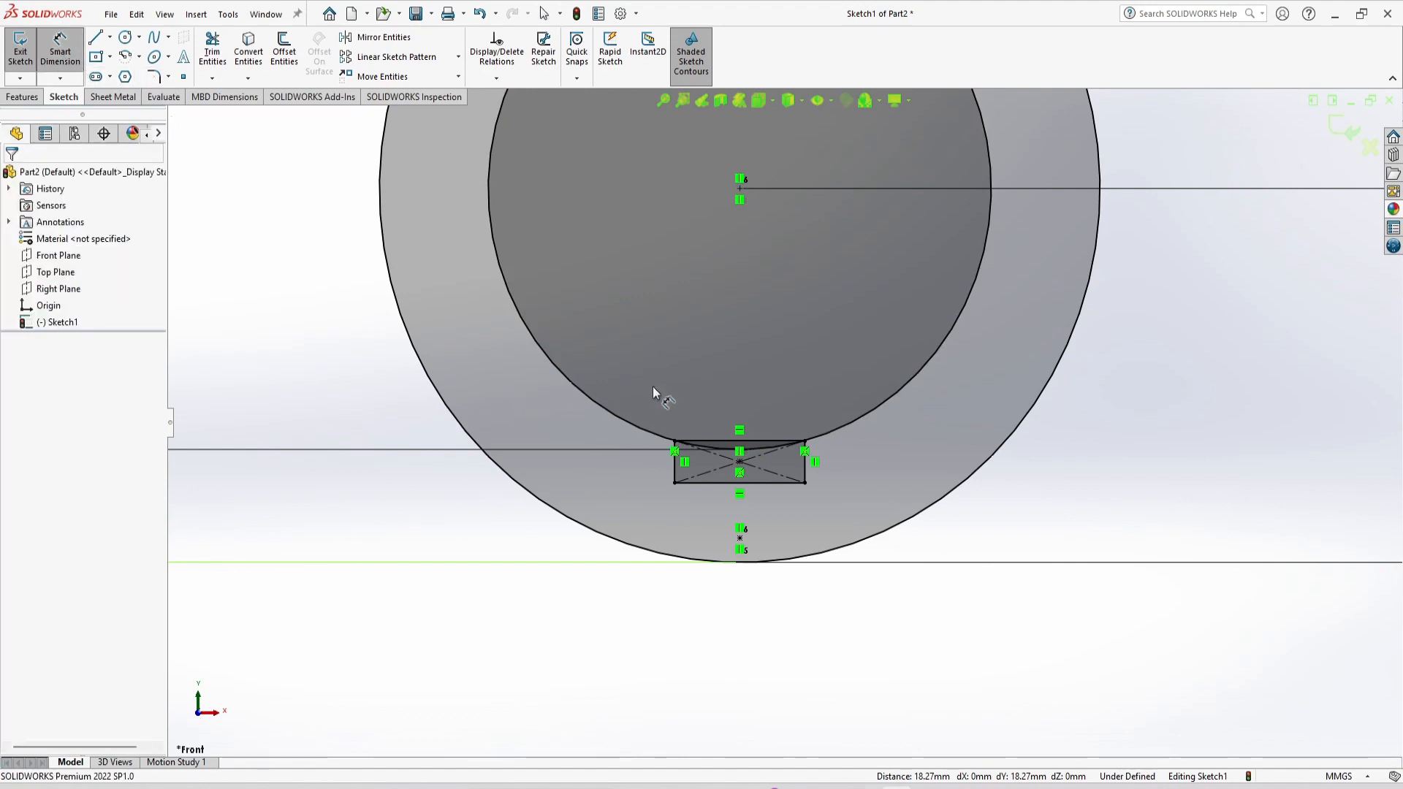
{"action": "left_click", "coordinate": [719, 483]}
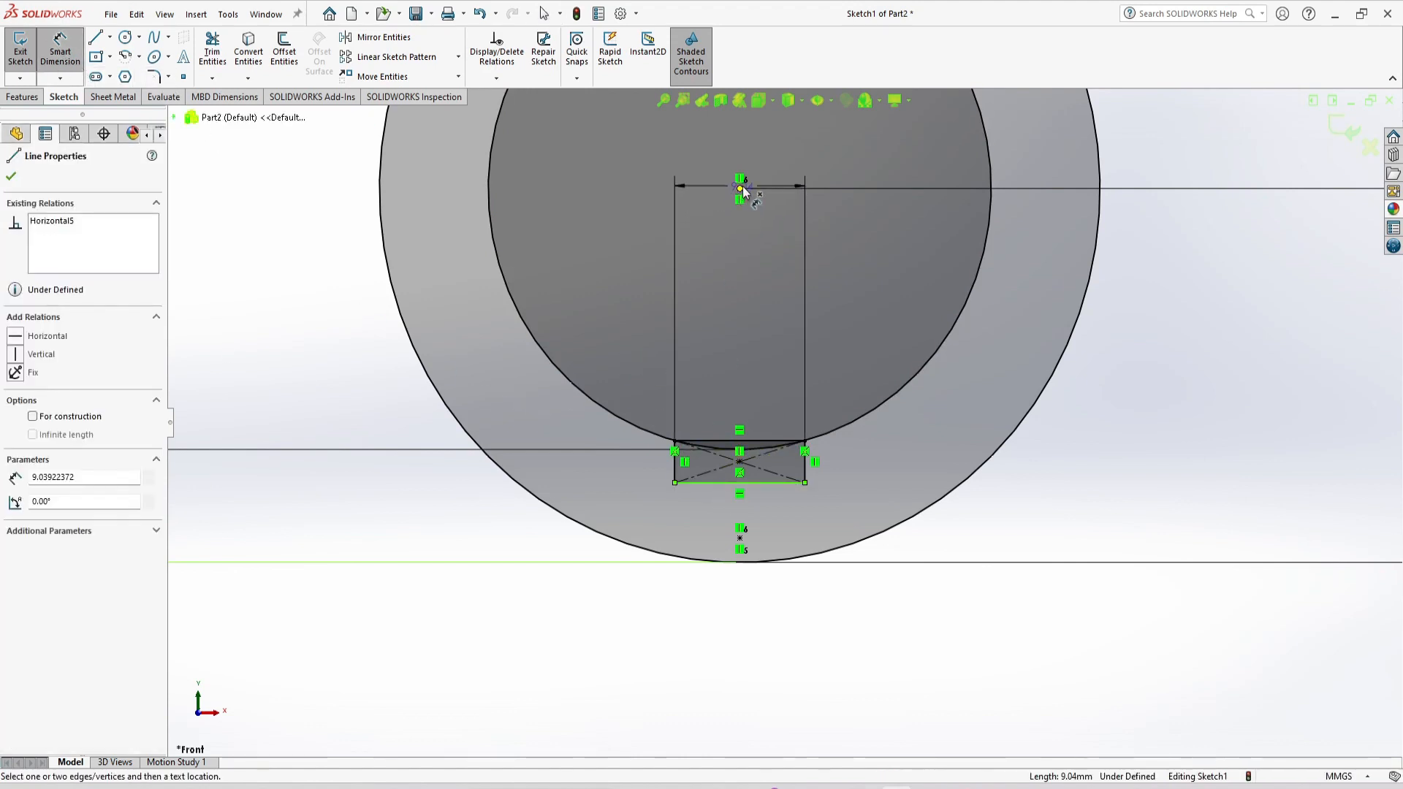
{"action": "left_click", "coordinate": [740, 188]}
{"action": "left_click", "coordinate": [282, 321]}
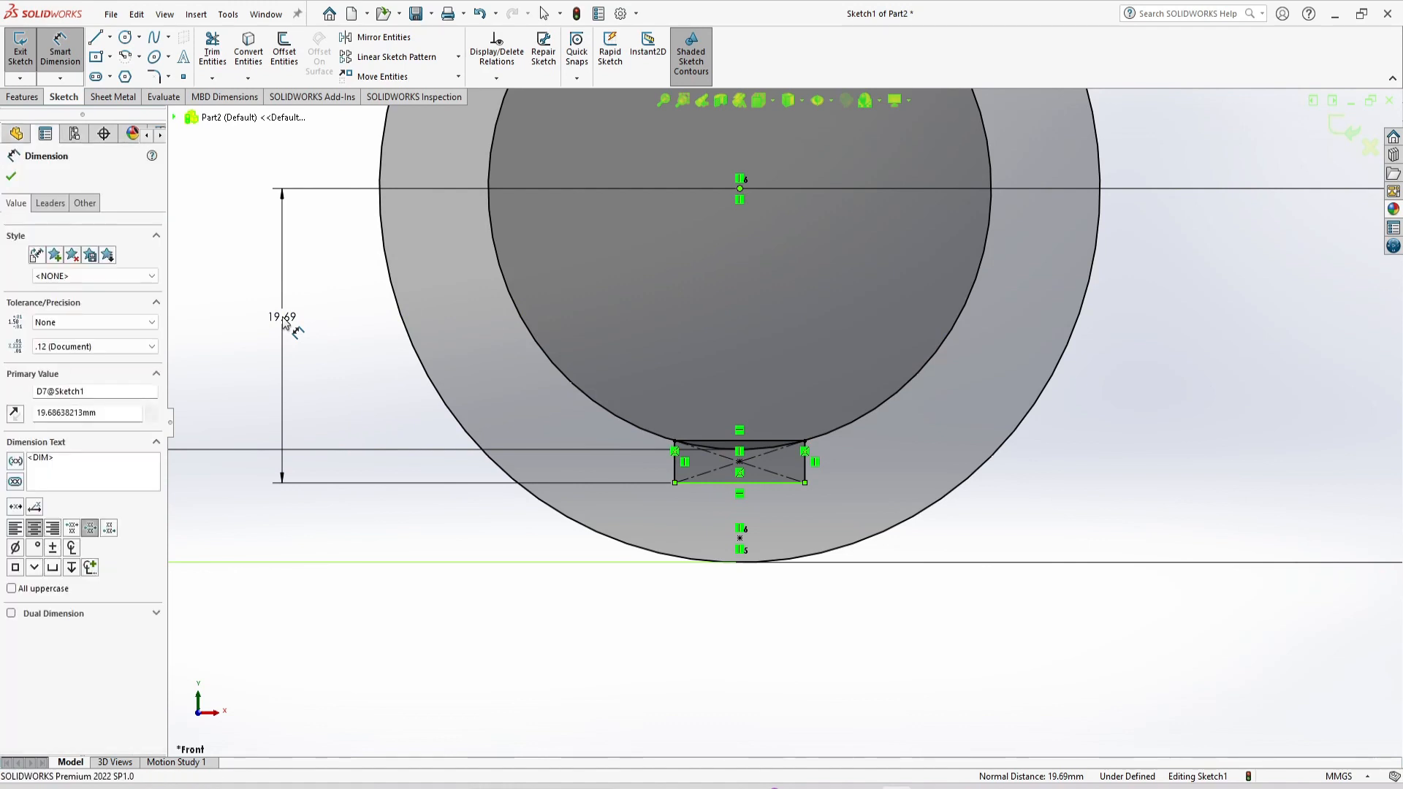
{"action": "type", "text": "22.39"}
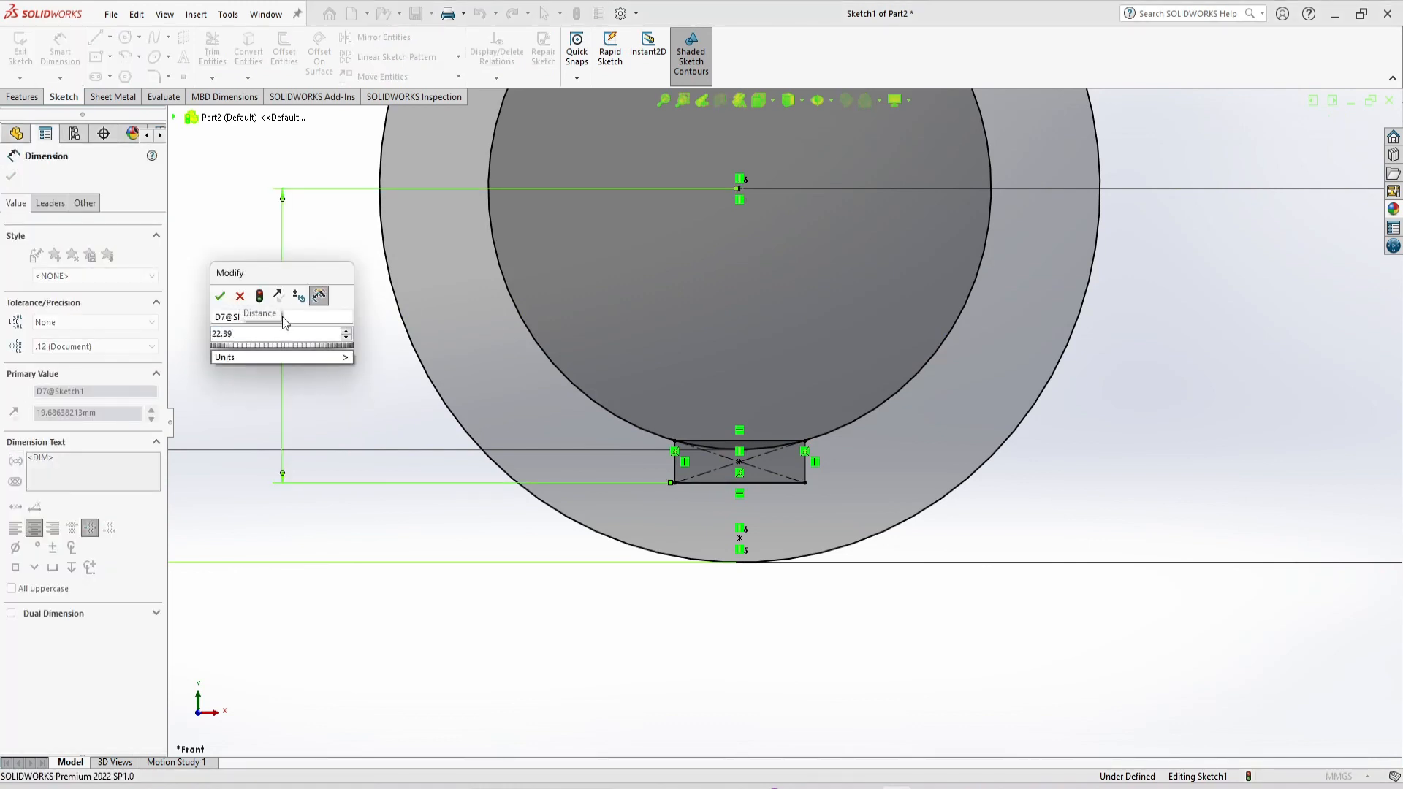
{"action": "key", "text": "Escape"}
{"action": "key", "text": "f"}
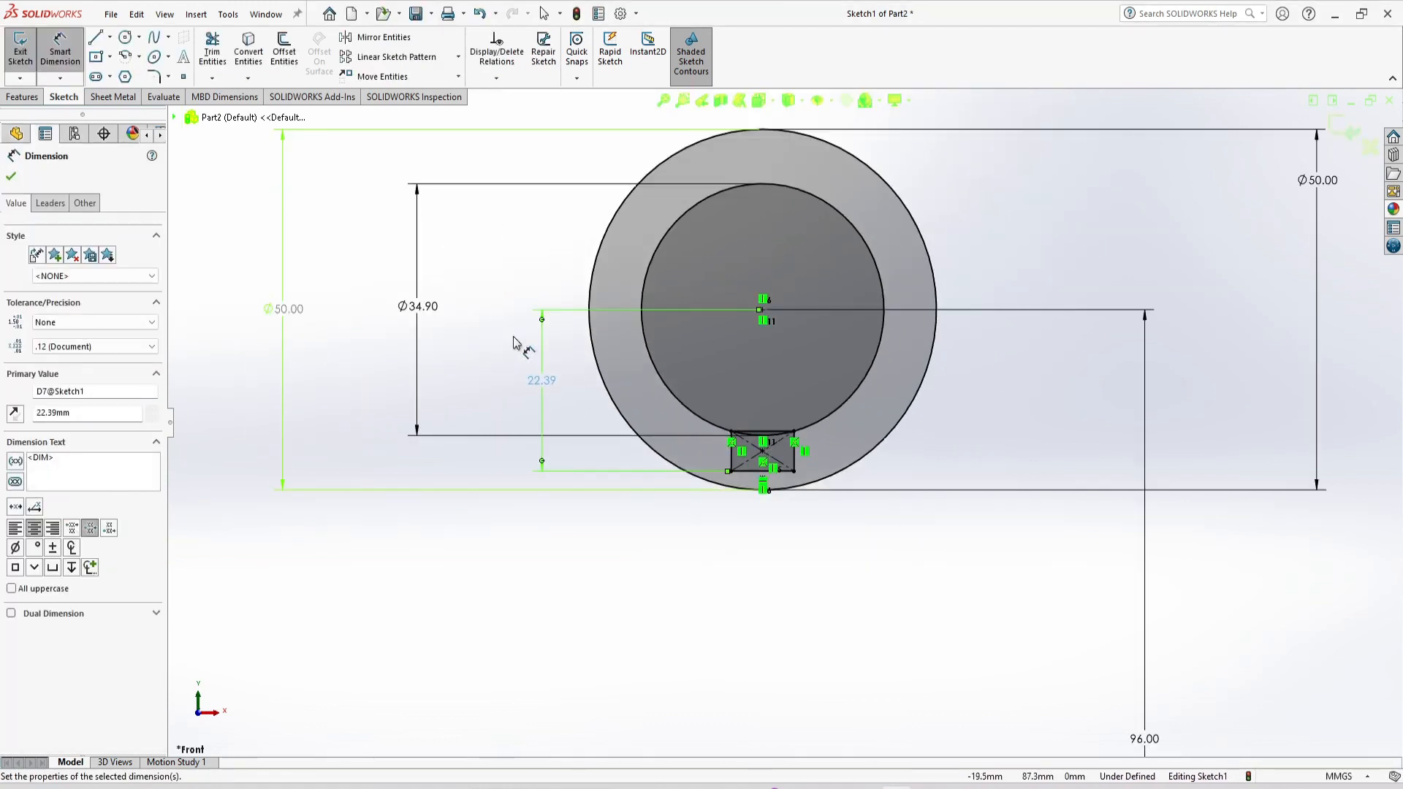
Check the keyway width in the reference drawing and dimension the rectangle's lower edge as 12 mm.
{"action": "key", "text": "alt+Tab"}
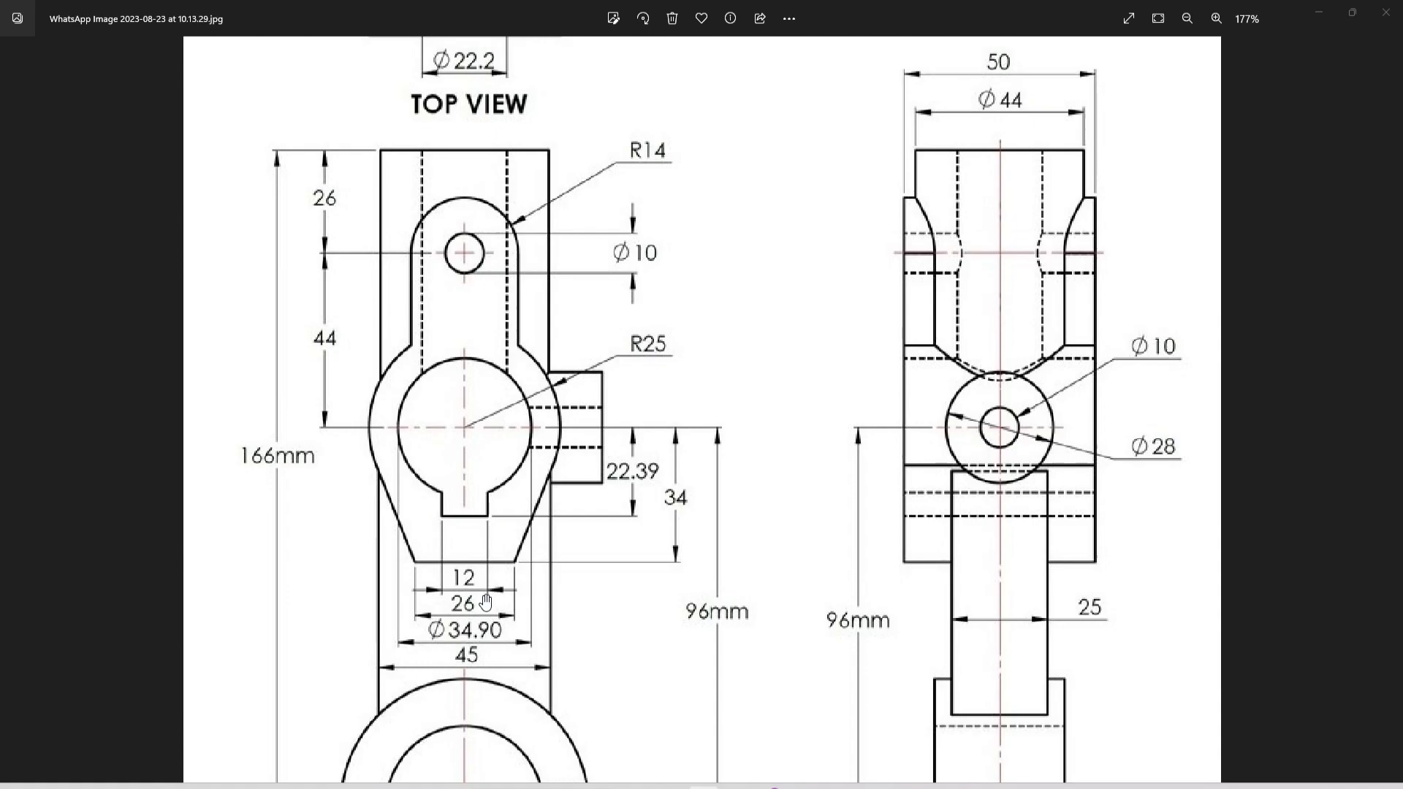
{"action": "key", "text": "alt+Tab"}
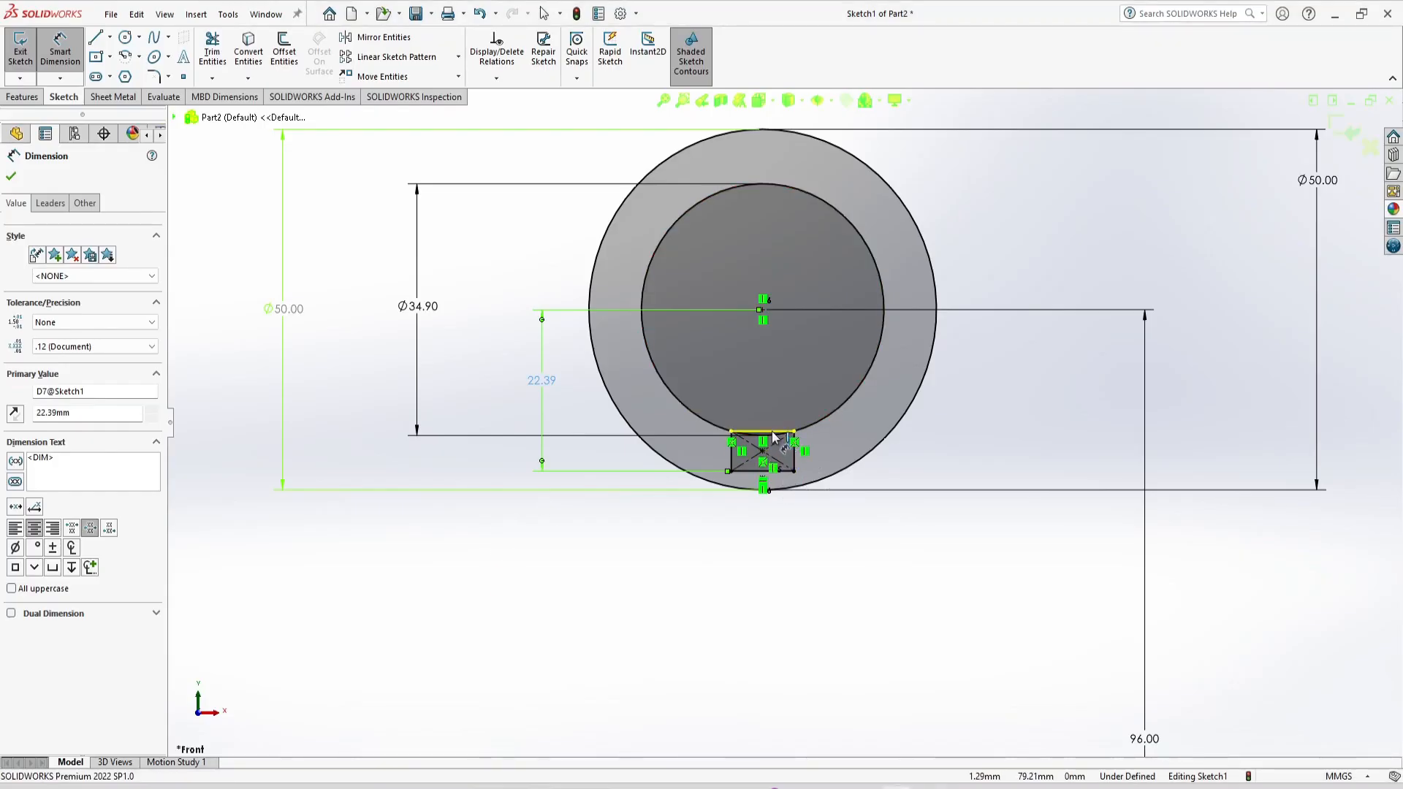
{"action": "left_click", "coordinate": [780, 432]}
{"action": "key", "text": "Escape"}
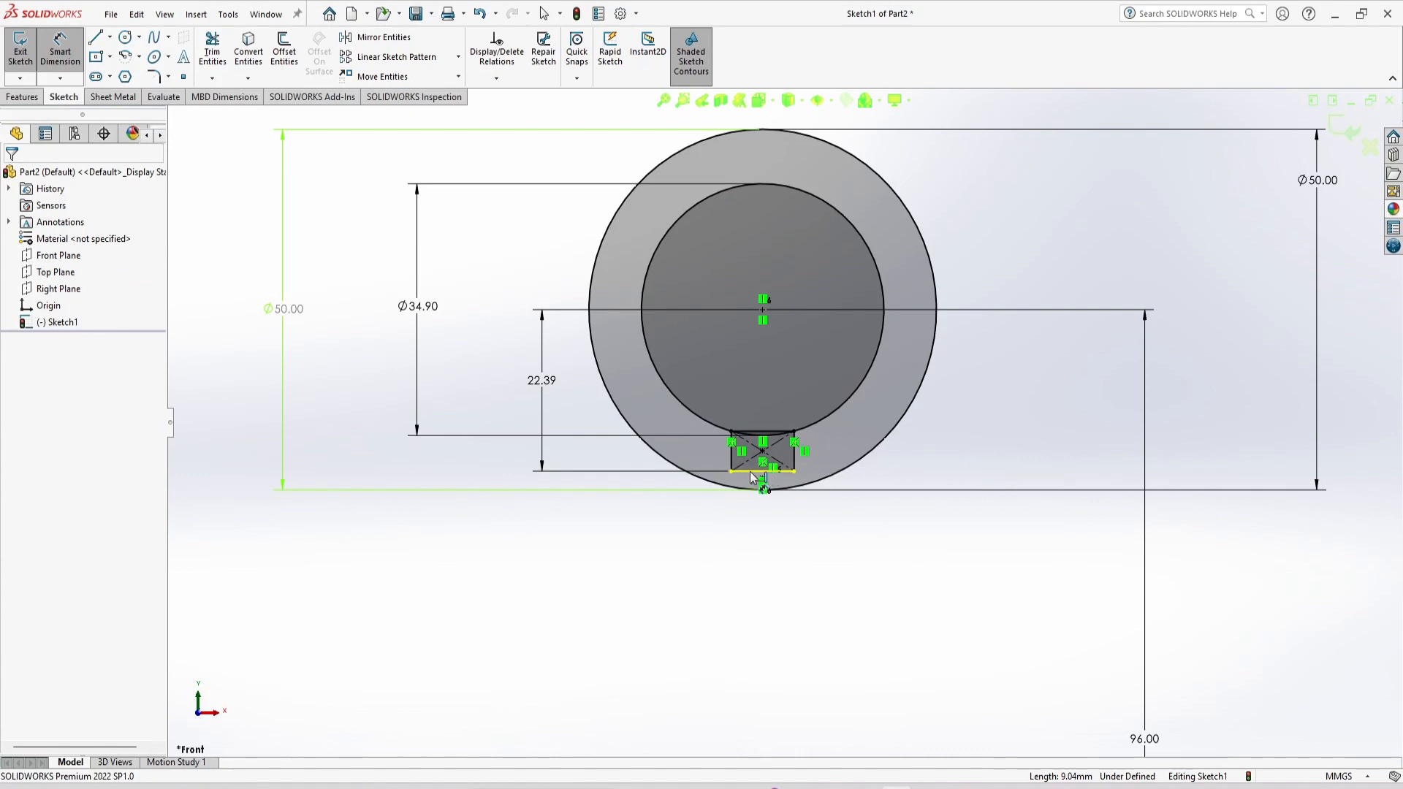
{"action": "left_click", "coordinate": [826, 472]}
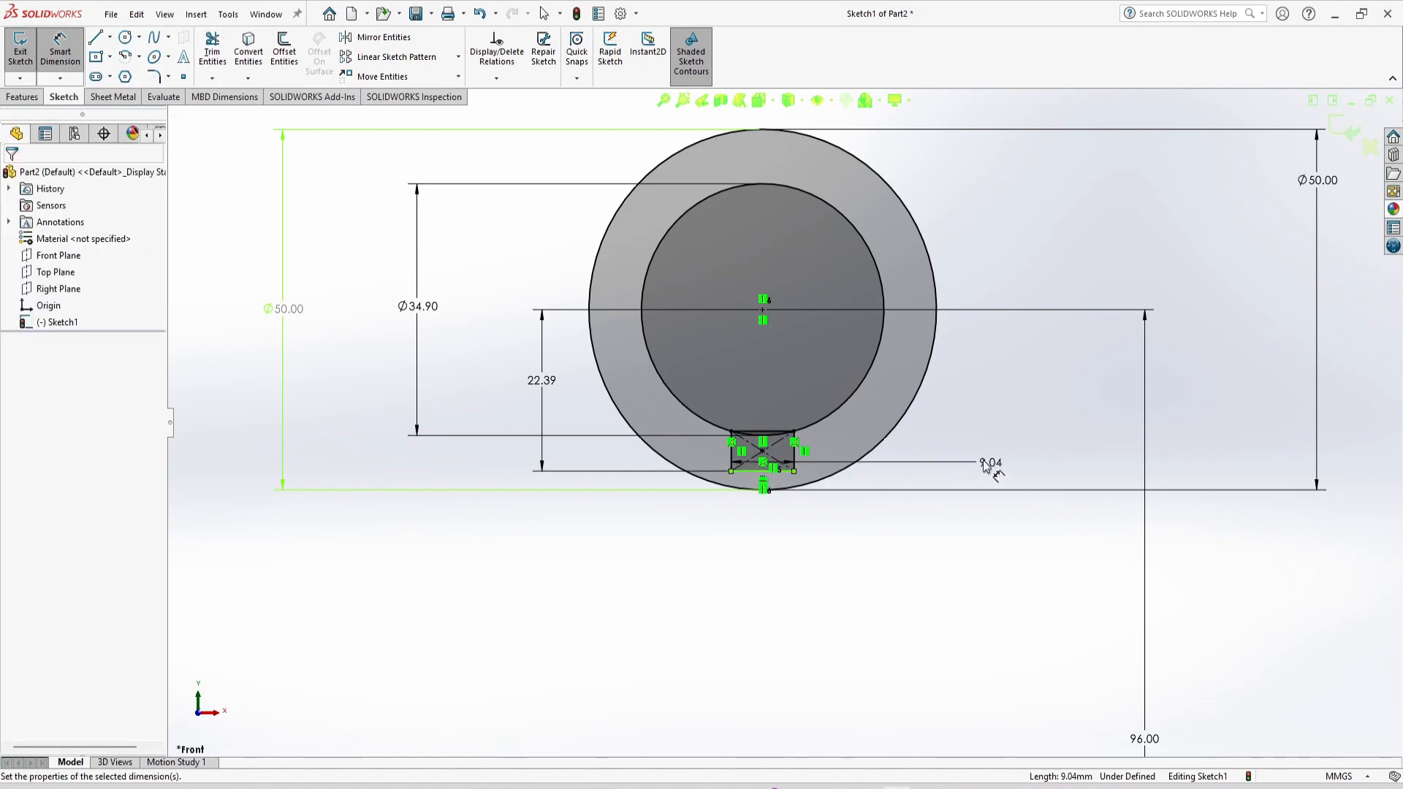
{"action": "left_click", "coordinate": [985, 469]}
{"action": "type", "text": "12"}
{"action": "key", "text": "Return"}
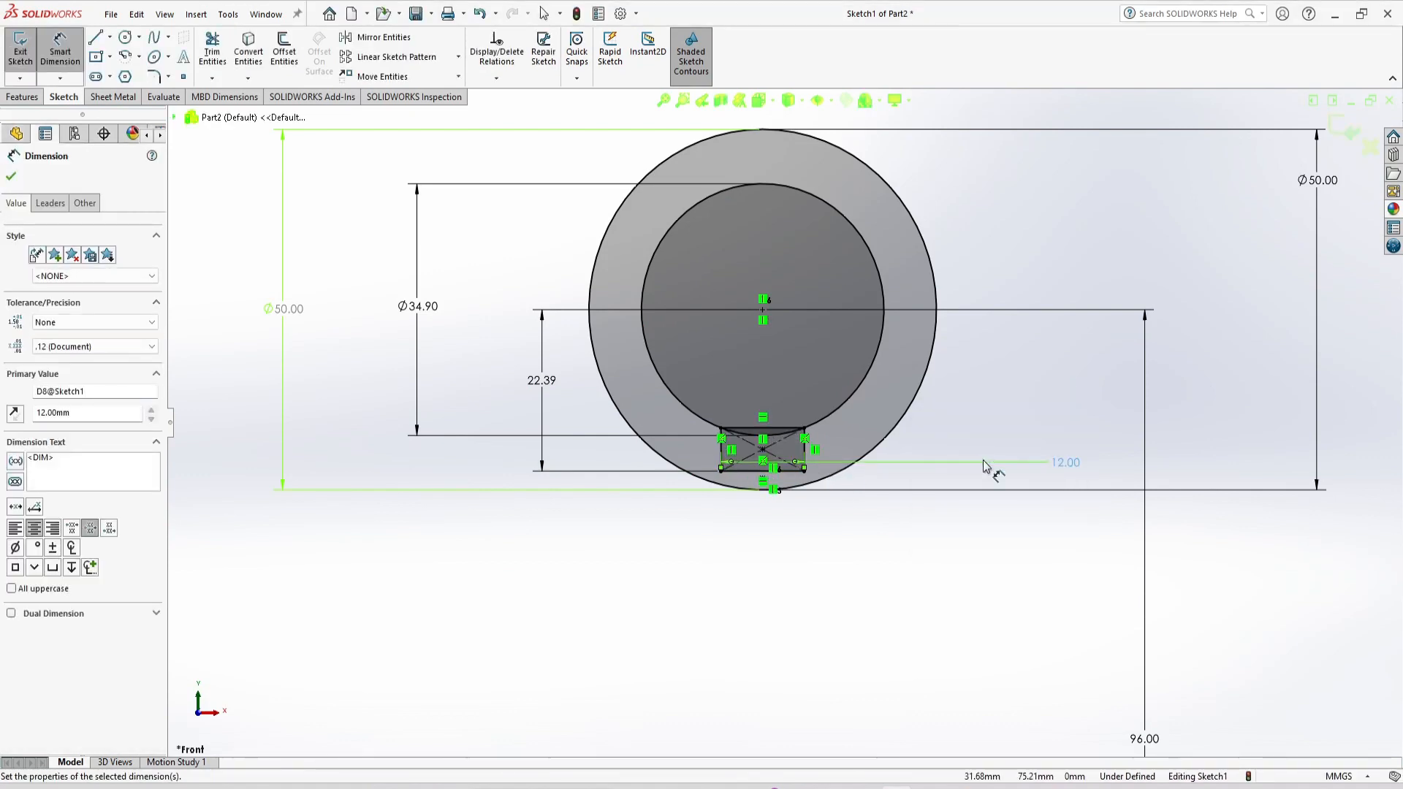
Trim the keyway rectangle's upper edge and the bore arc within it so the keyway opens into the bore.
{"action": "left_click", "coordinate": [212, 49]}
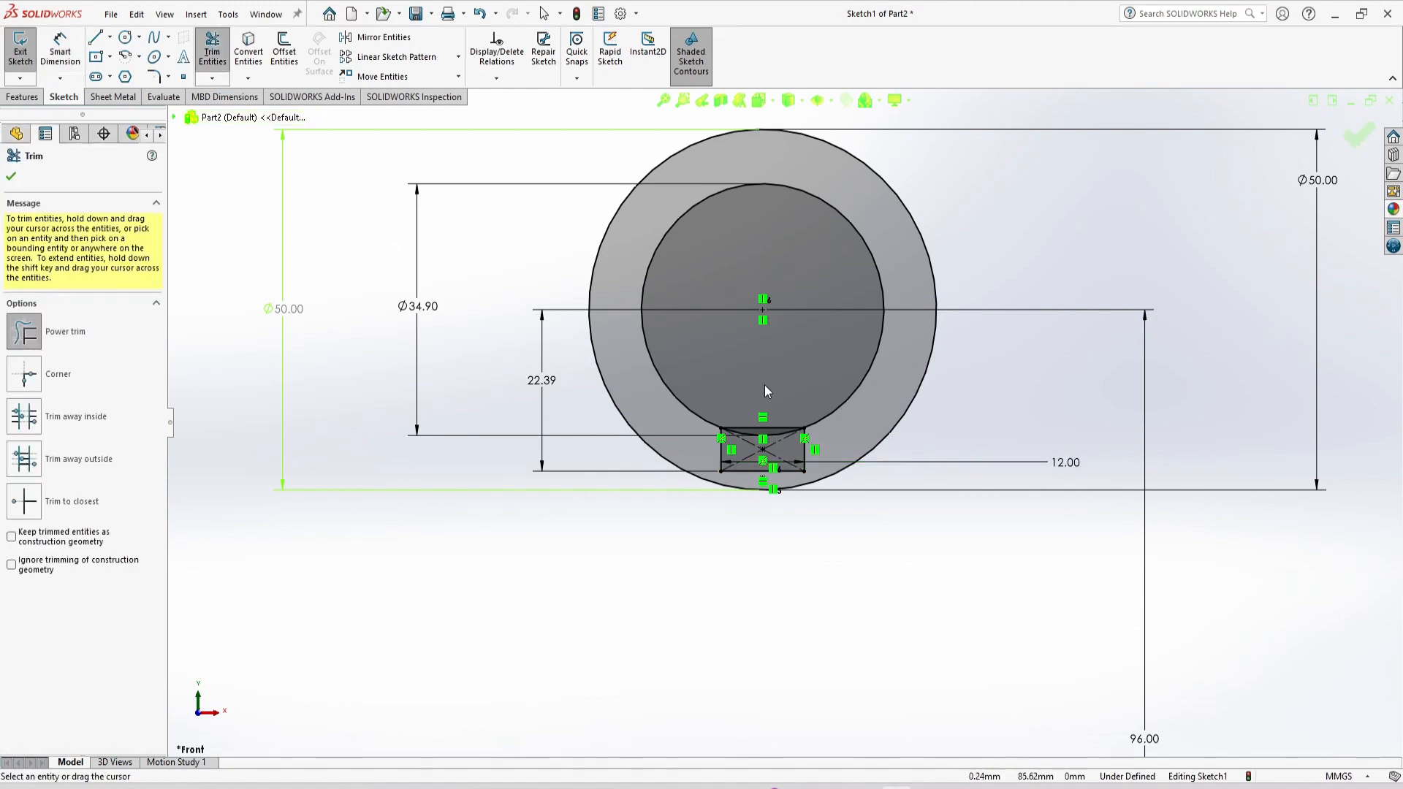
{"action": "mouse_move", "coordinate": [784, 437]}
{"action": "left_mouse_down"}
{"action": "mouse_move", "coordinate": [762, 459]}
{"action": "mouse_move", "coordinate": [745, 423]}
{"action": "left_mouse_up"}
{"action": "scroll", "coordinate": [850, 449], "scroll_direction": "up", "scroll_amount": 2}
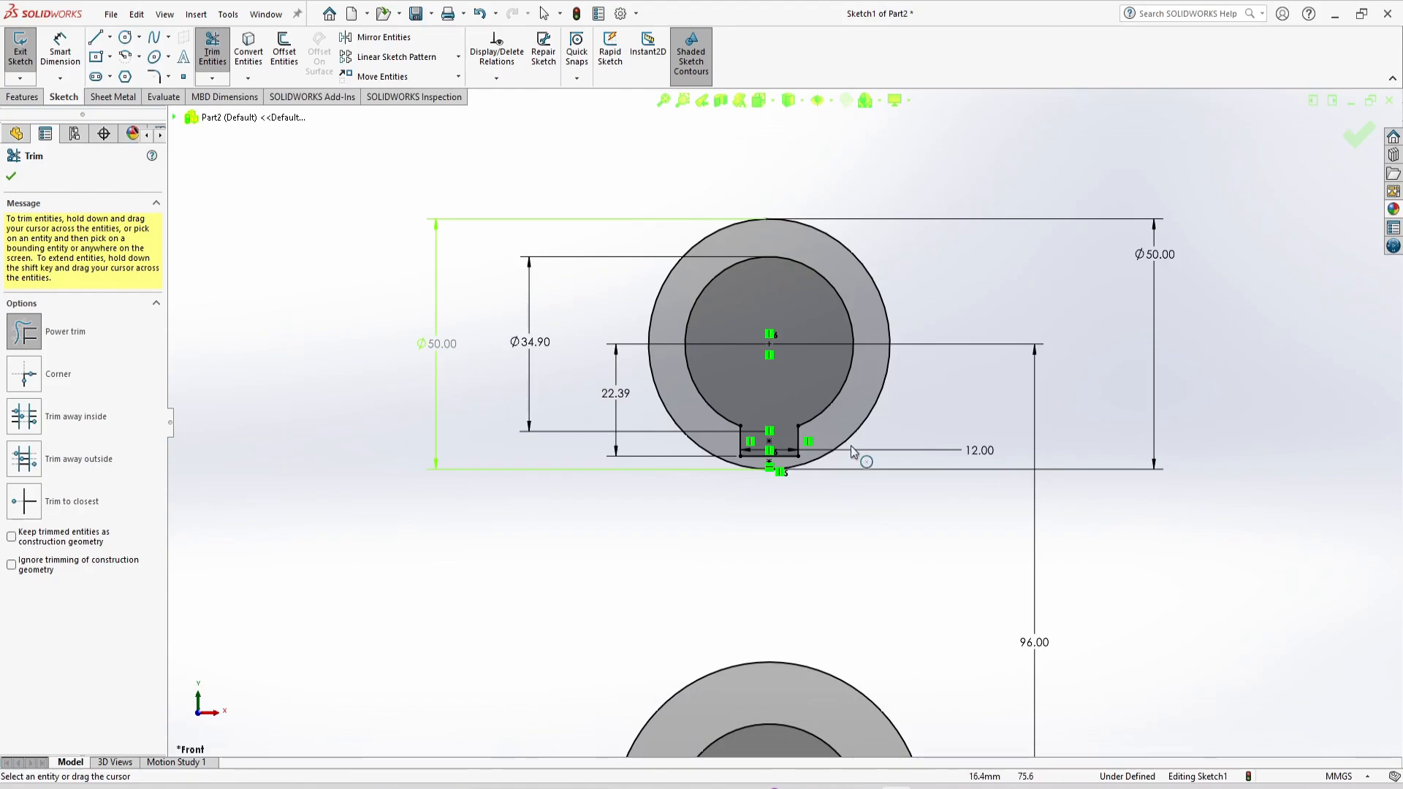
Check the boss's lower profile in the reference drawing and sketch a horizontal line about 30.4 mm long below the 50 mm circle.
{"action": "key", "text": "alt+Tab"}
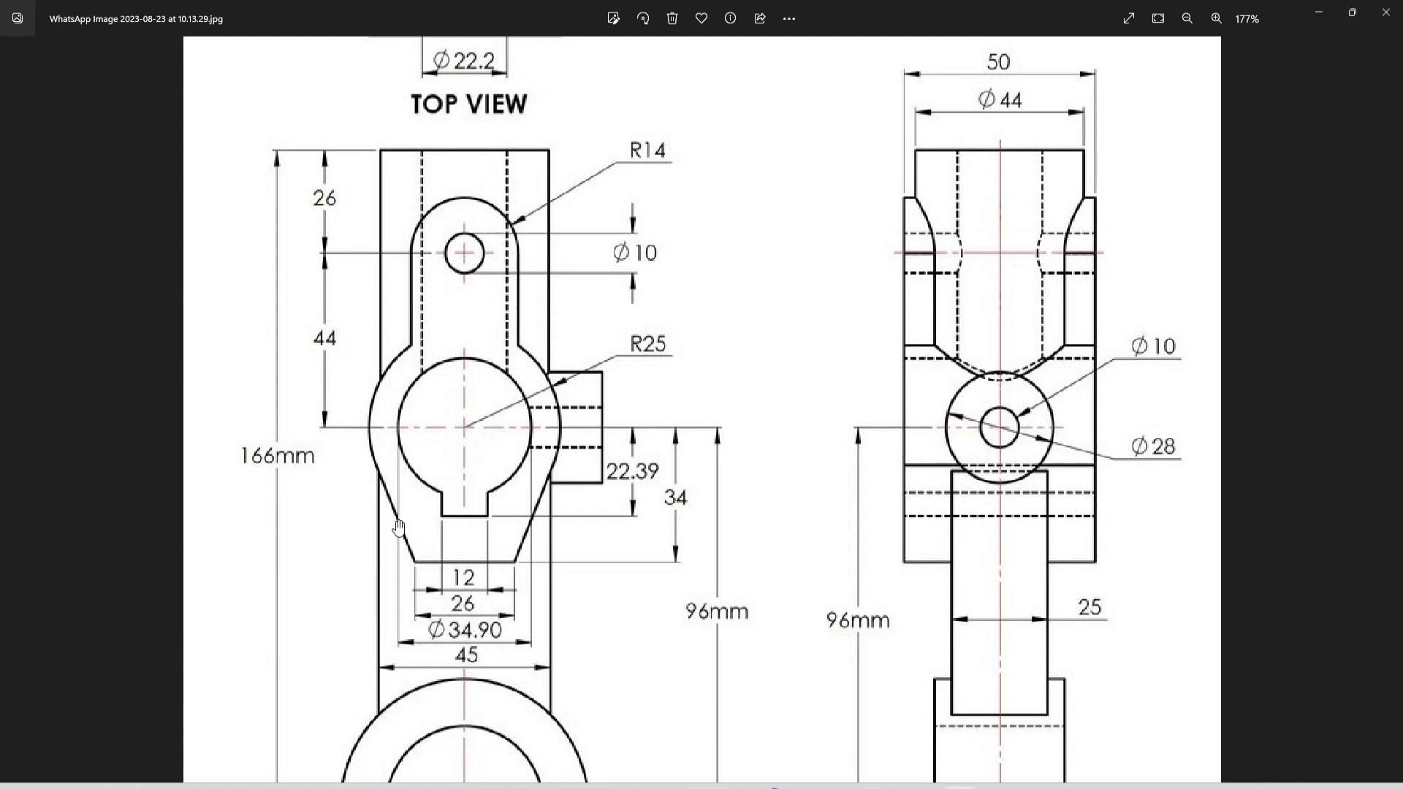
{"action": "key", "text": "alt+Tab"}
{"action": "left_click", "coordinate": [95, 41]}
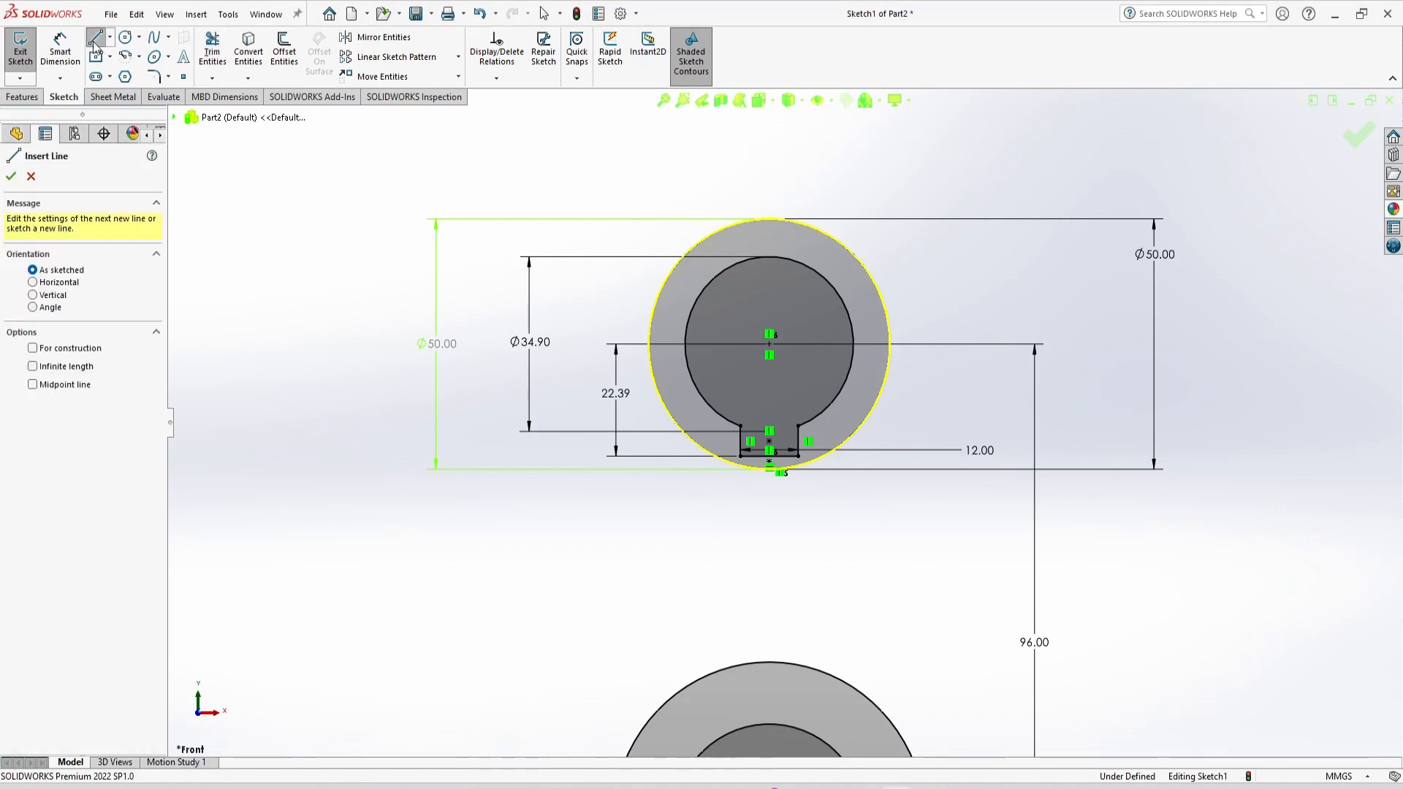
{"action": "left_click", "coordinate": [707, 535]}
{"action": "left_click", "coordinate": [856, 537]}
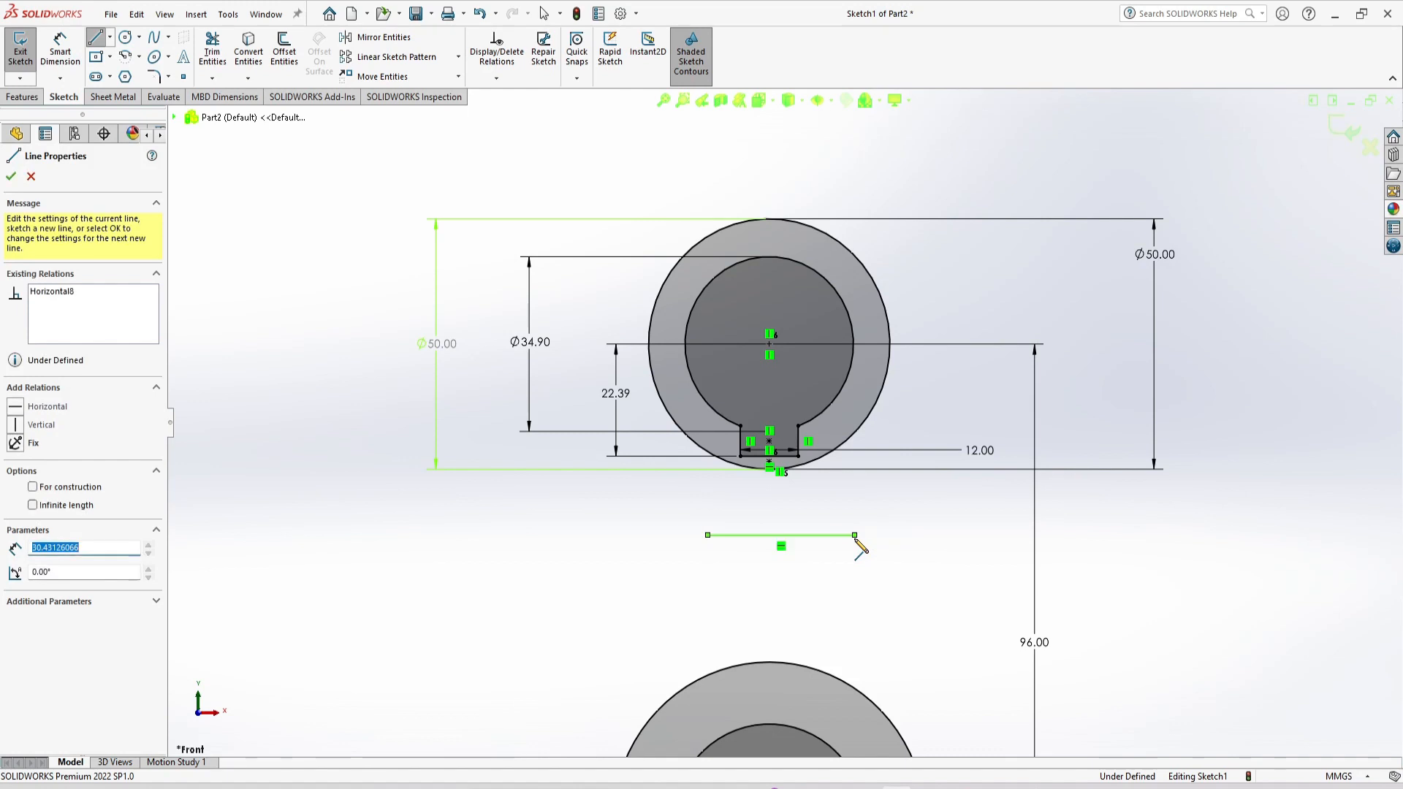
{"action": "key", "text": "Escape"}
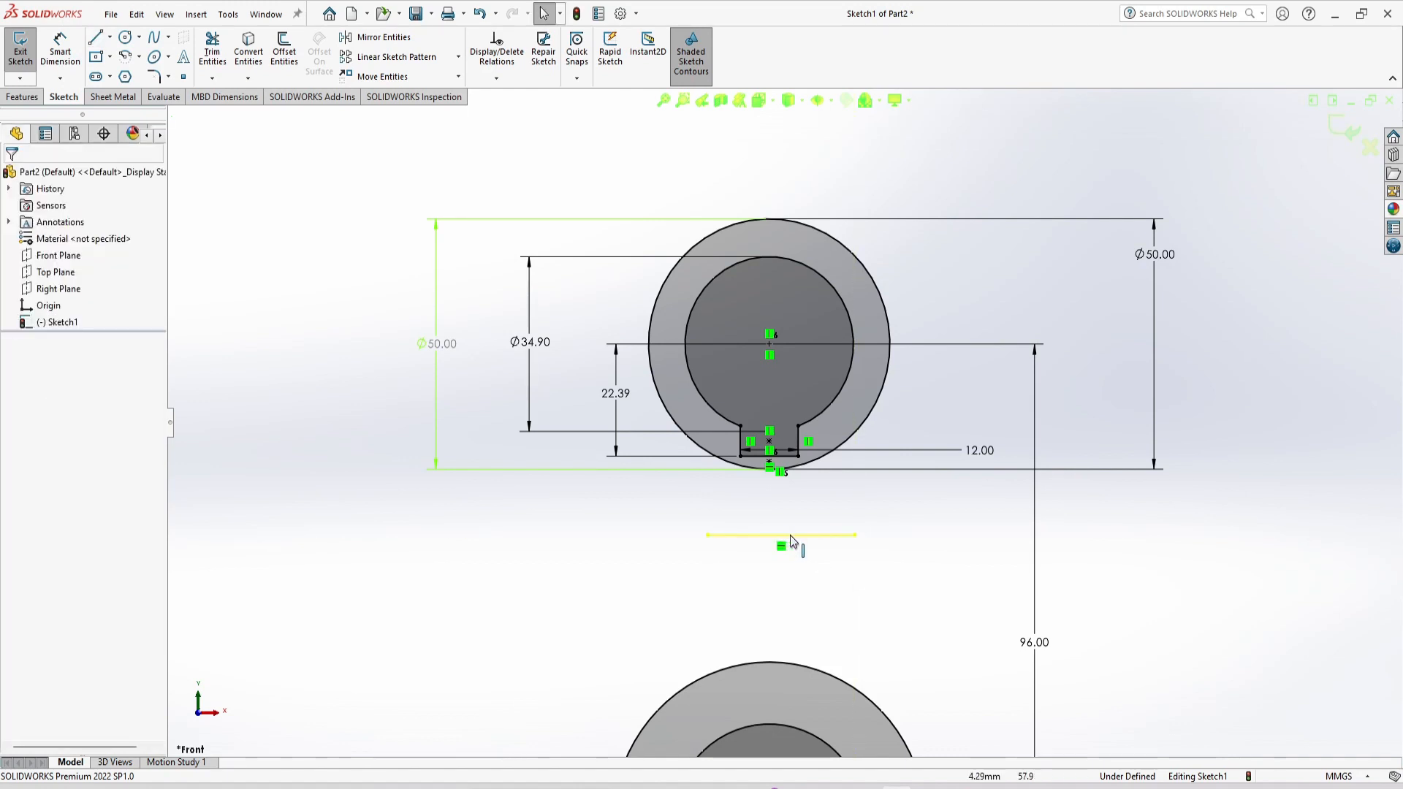
Add a vertical relation between the horizontal line's midpoint and the bore circle's center.
{"action": "left_click", "coordinate": [781, 537]}
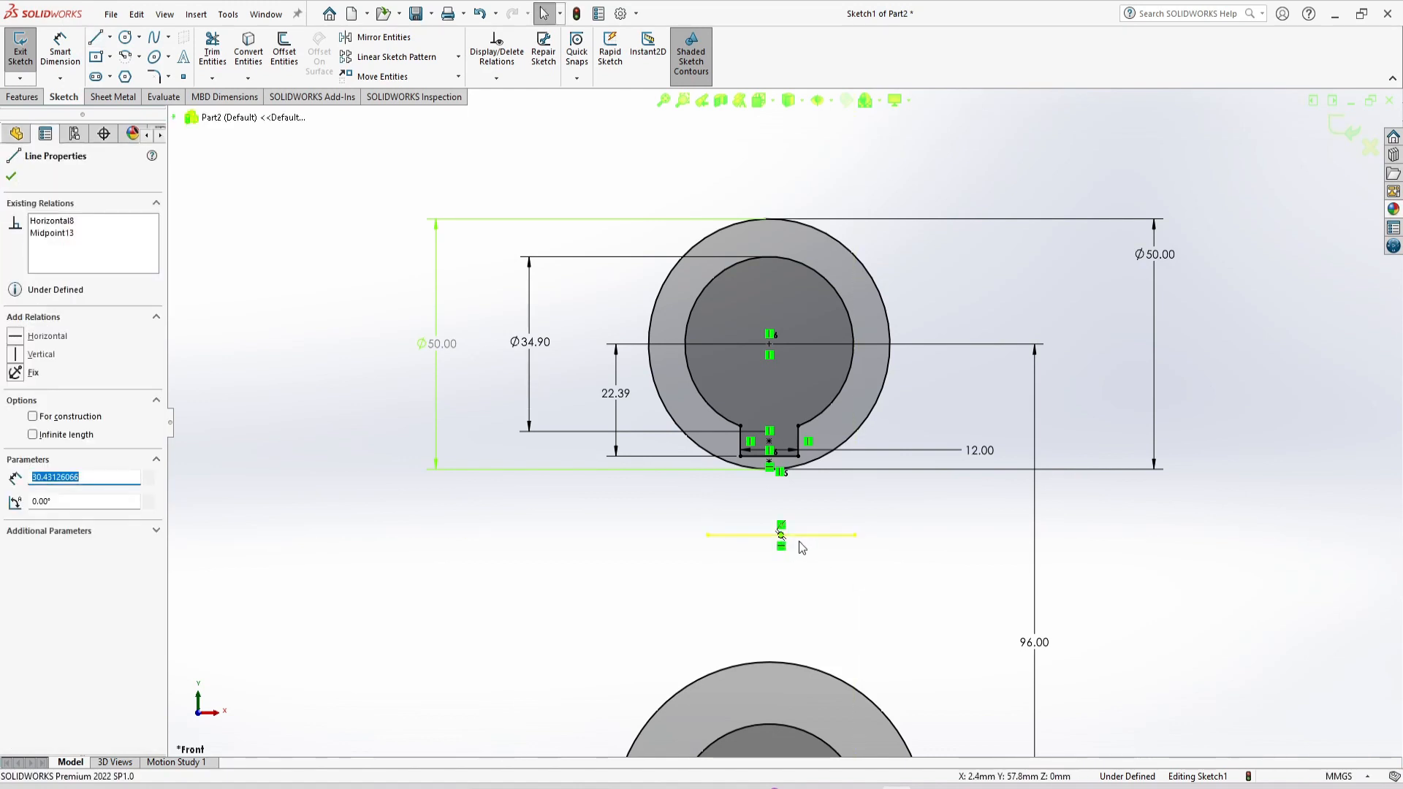
{"action": "left_click", "coordinate": [769, 344], "text": "ctrl"}
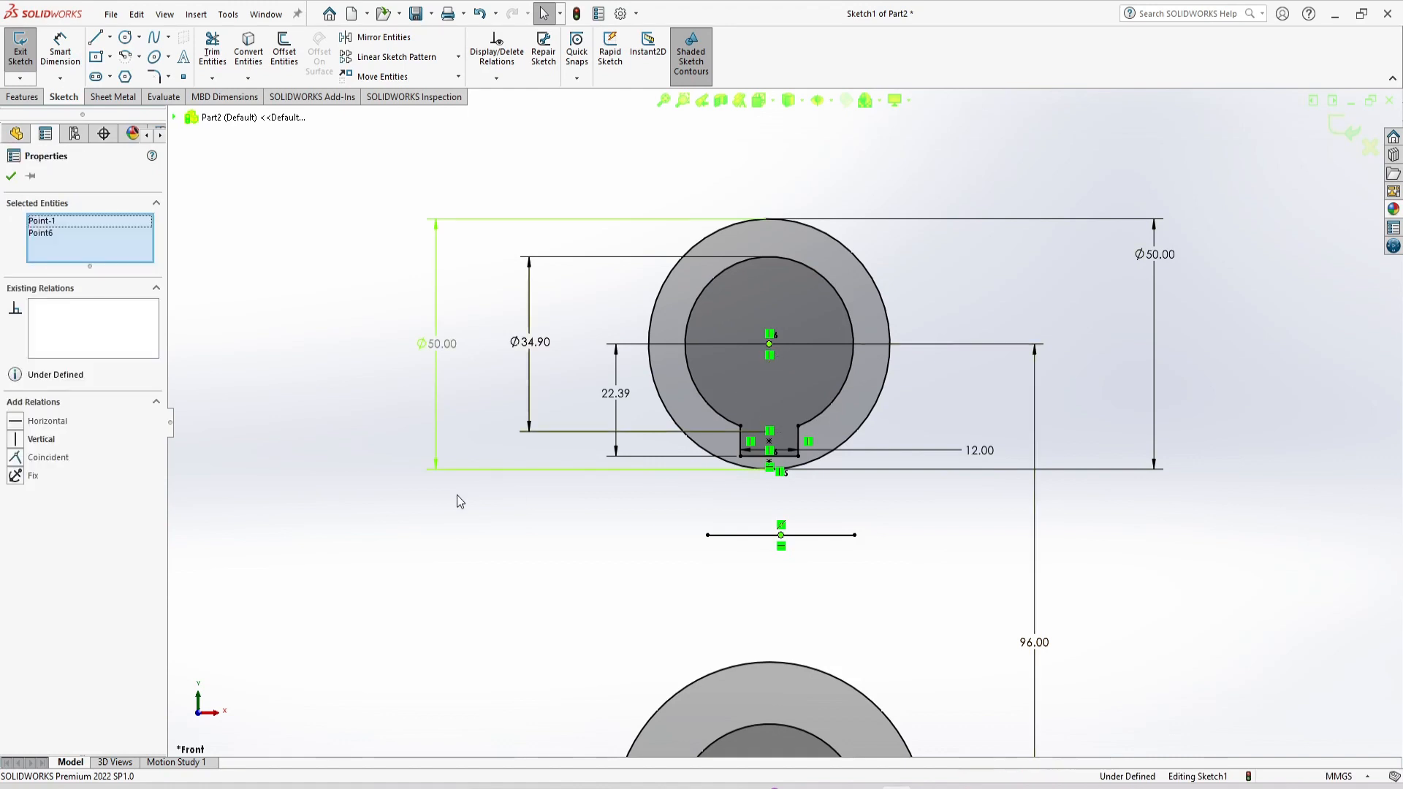
{"action": "left_click", "coordinate": [16, 439]}
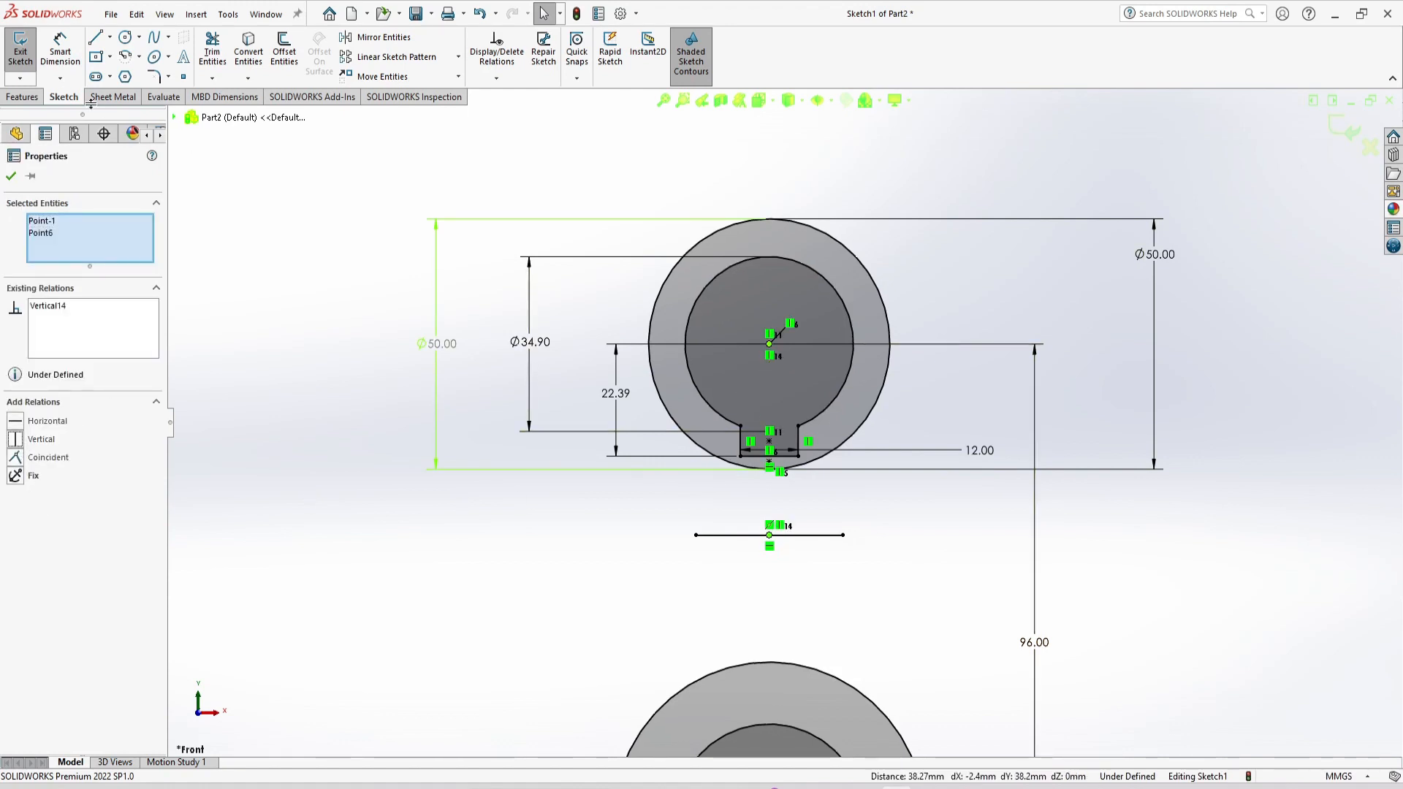
Dimension the horizontal line's length as 26 mm.
{"action": "left_click", "coordinate": [60, 48]}
{"action": "left_click", "coordinate": [818, 536]}
{"action": "left_click", "coordinate": [784, 604]}
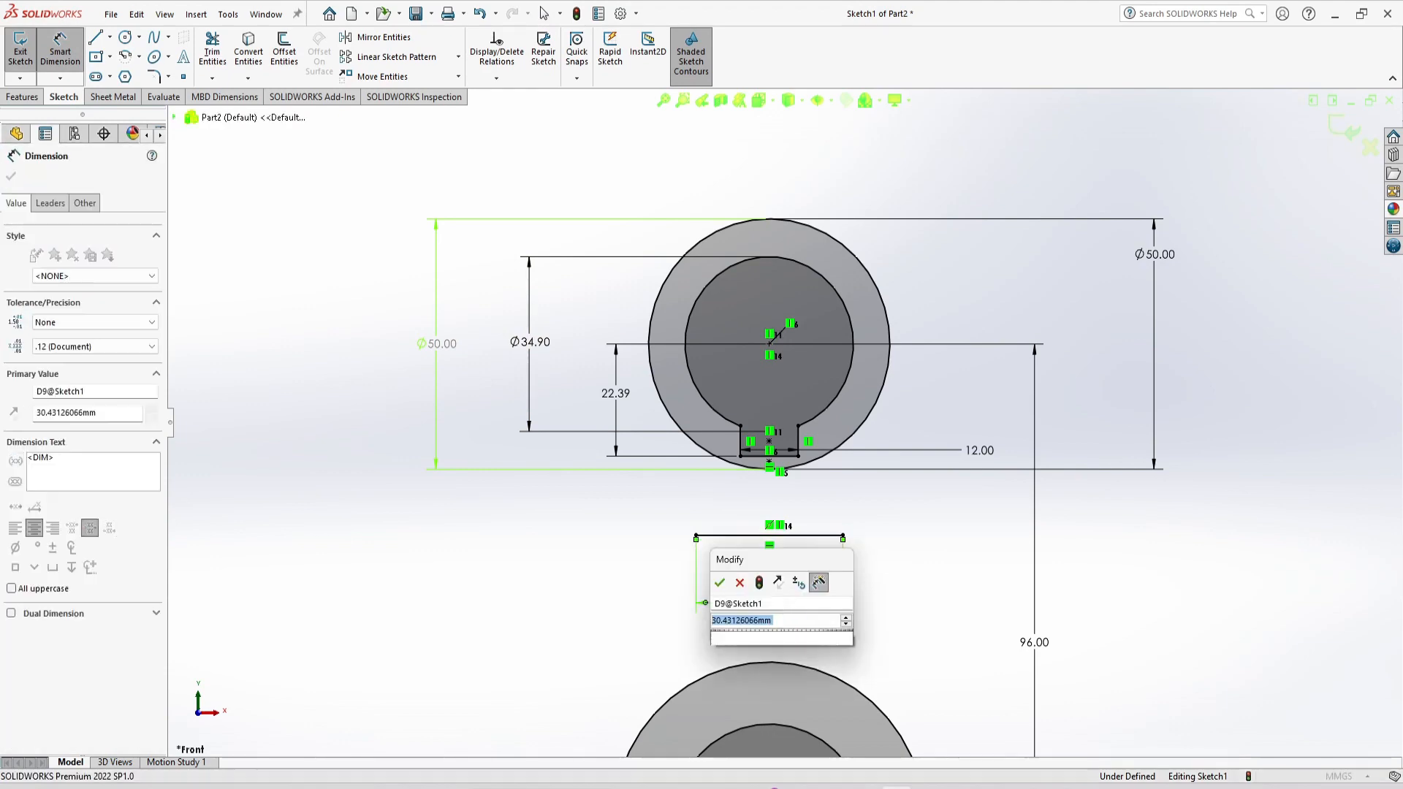
{"action": "type", "text": "26.00mm"}
{"action": "key", "text": "Return"}
Check the offset in the reference drawing and dimension the distance from the bore's center to the horizontal line as 34 mm.
{"action": "key", "text": "alt+Tab"}
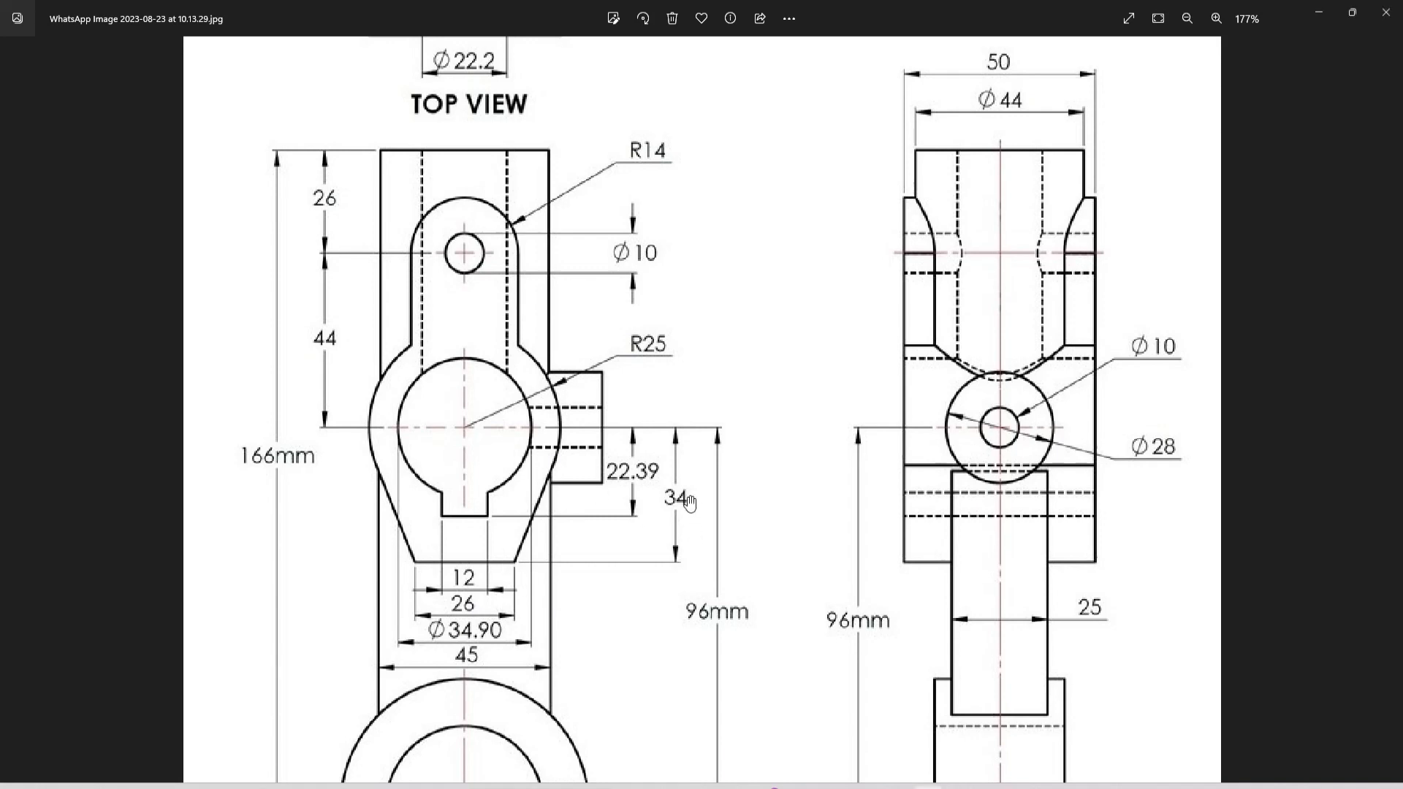
{"action": "key", "text": "alt+Tab"}
{"action": "left_click", "coordinate": [398, 380]}
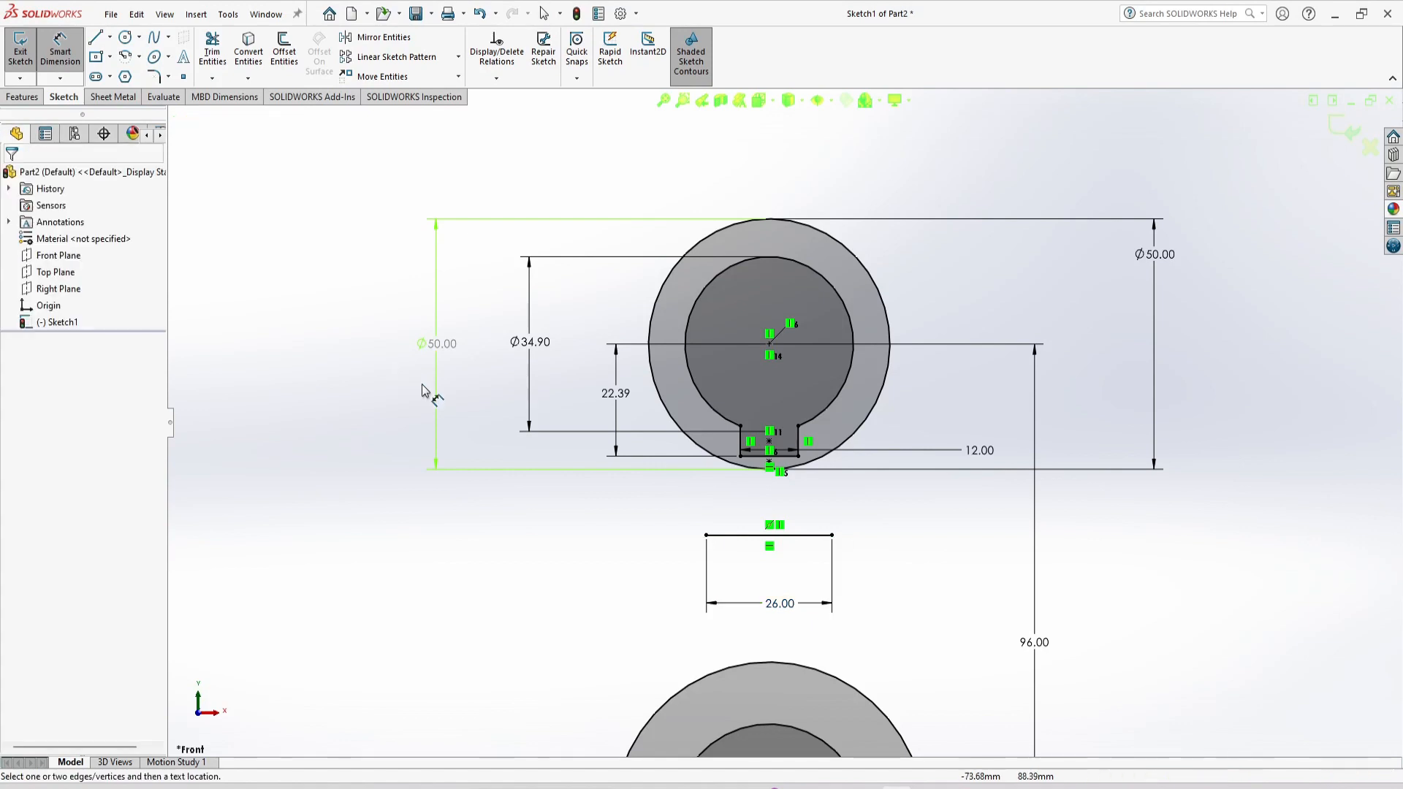
{"action": "left_click", "coordinate": [769, 343]}
{"action": "left_click", "coordinate": [712, 535]}
{"action": "left_click", "coordinate": [373, 460]}
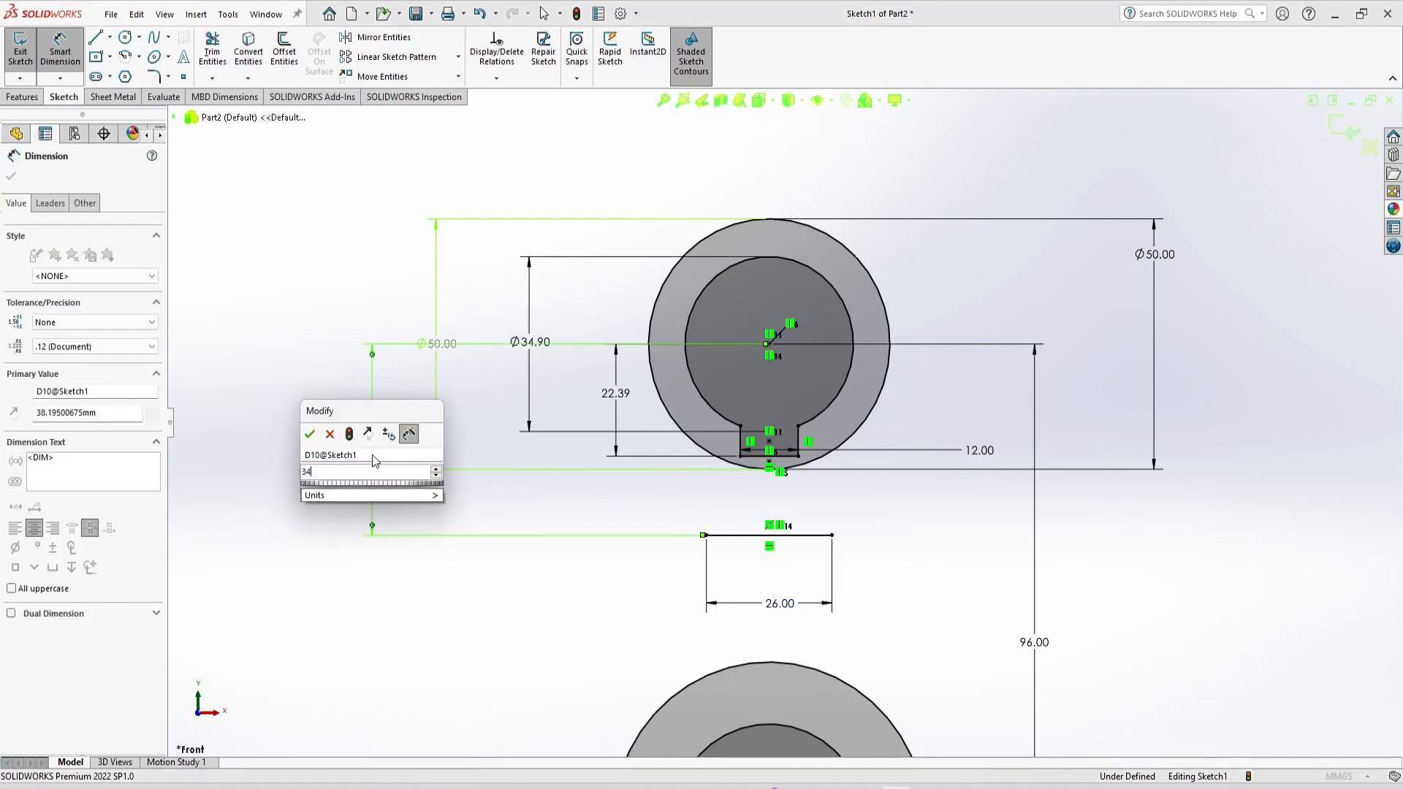
{"action": "type", "text": "34"}
{"action": "key", "text": "Return"}
{"action": "key", "text": "Escape"}
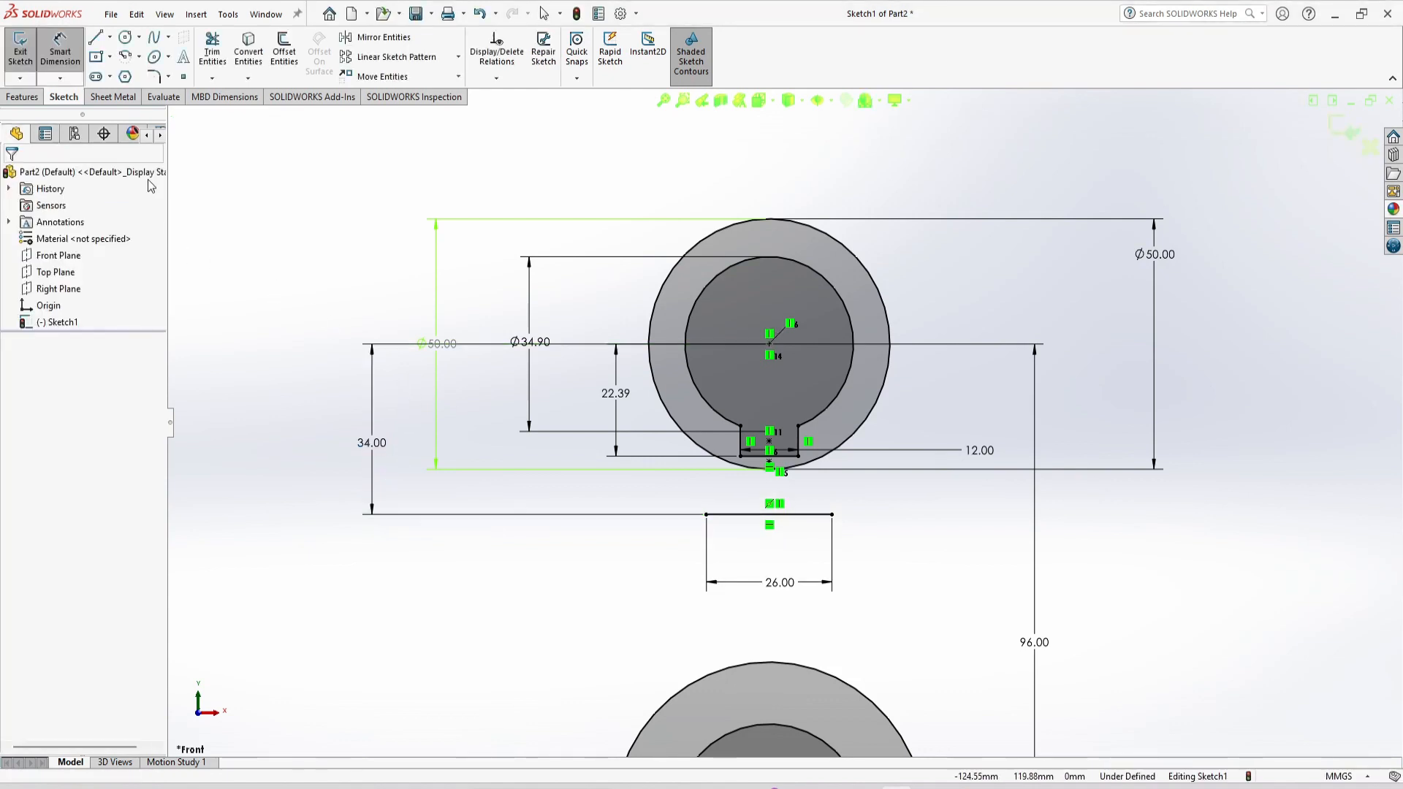
Sketch slanted lines from both ends of the 26 mm line up to the boss's outer circle.
{"action": "left_click", "coordinate": [96, 37]}
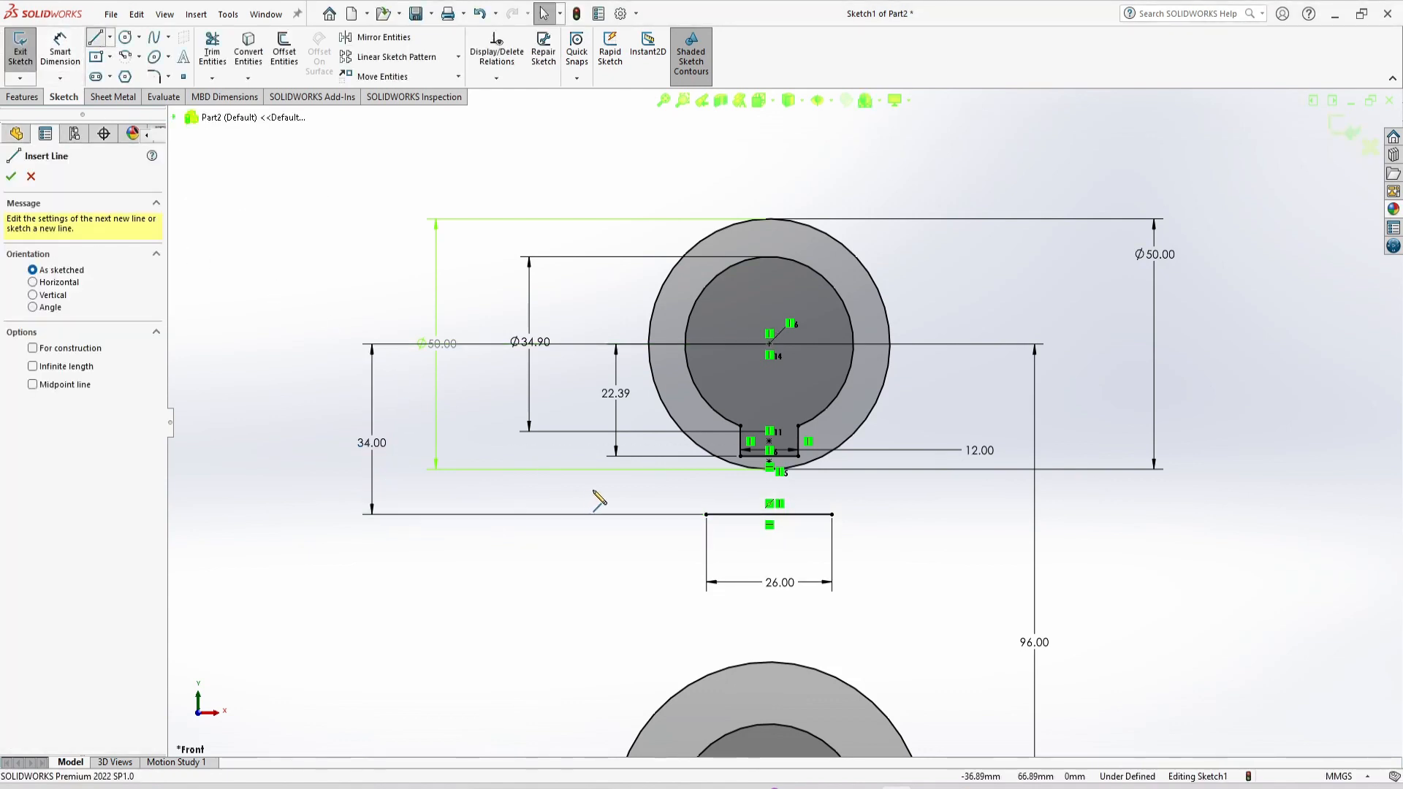
{"action": "left_click", "coordinate": [706, 514]}
{"action": "scroll", "coordinate": [694, 497], "scroll_direction": "up", "scroll_amount": 3}
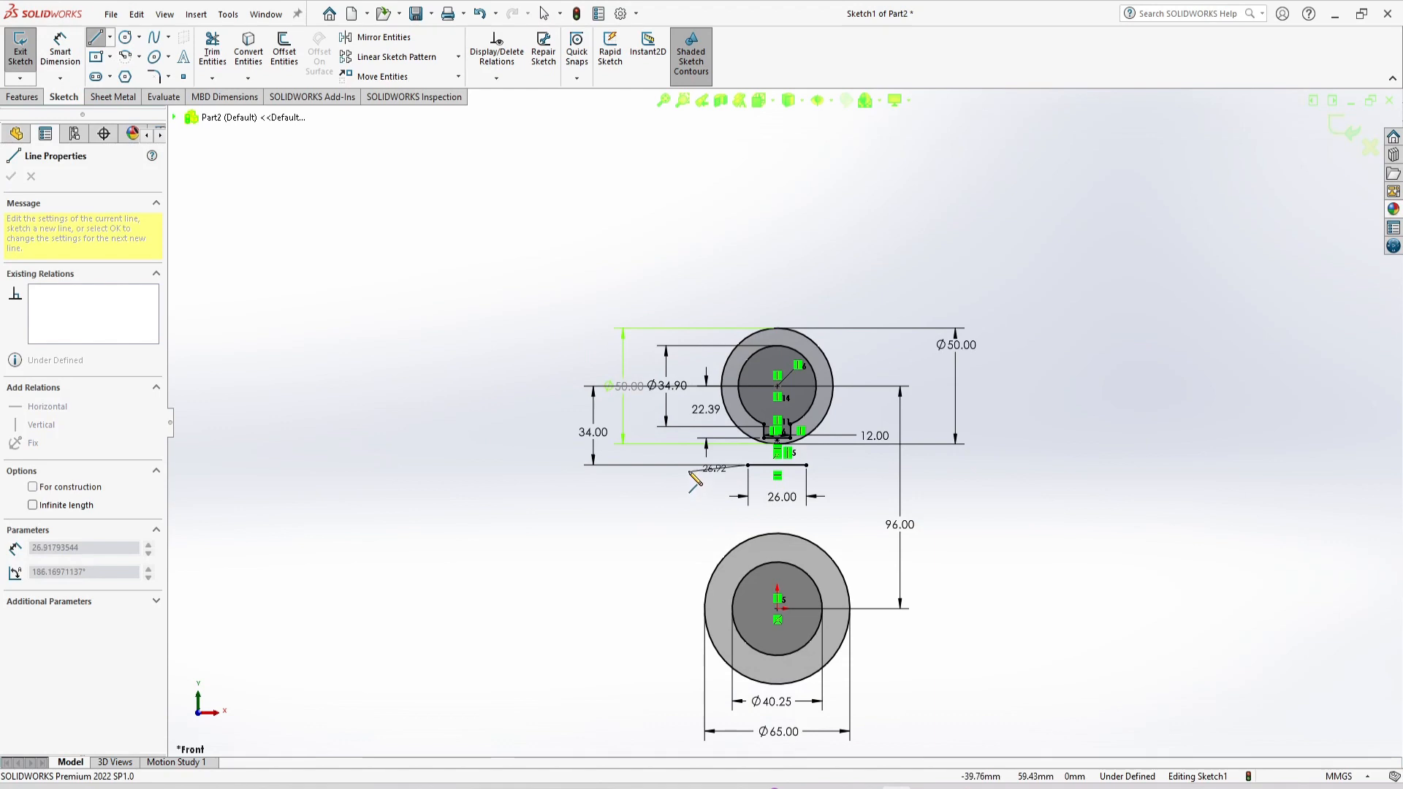
{"action": "scroll", "coordinate": [753, 432], "scroll_direction": "down", "scroll_amount": 1}
{"action": "scroll", "coordinate": [831, 393], "scroll_direction": "down", "scroll_amount": 4}
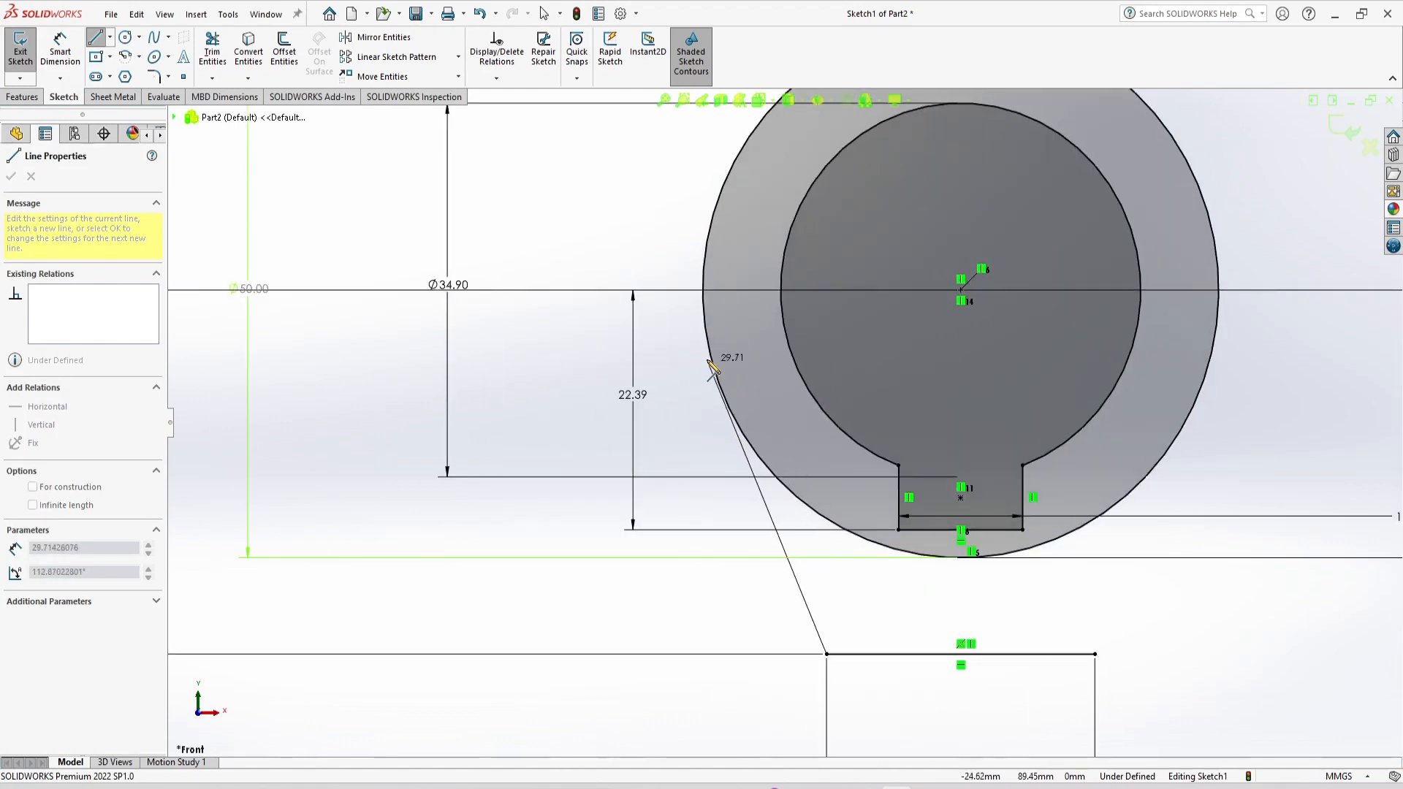
{"action": "left_click", "coordinate": [730, 406]}
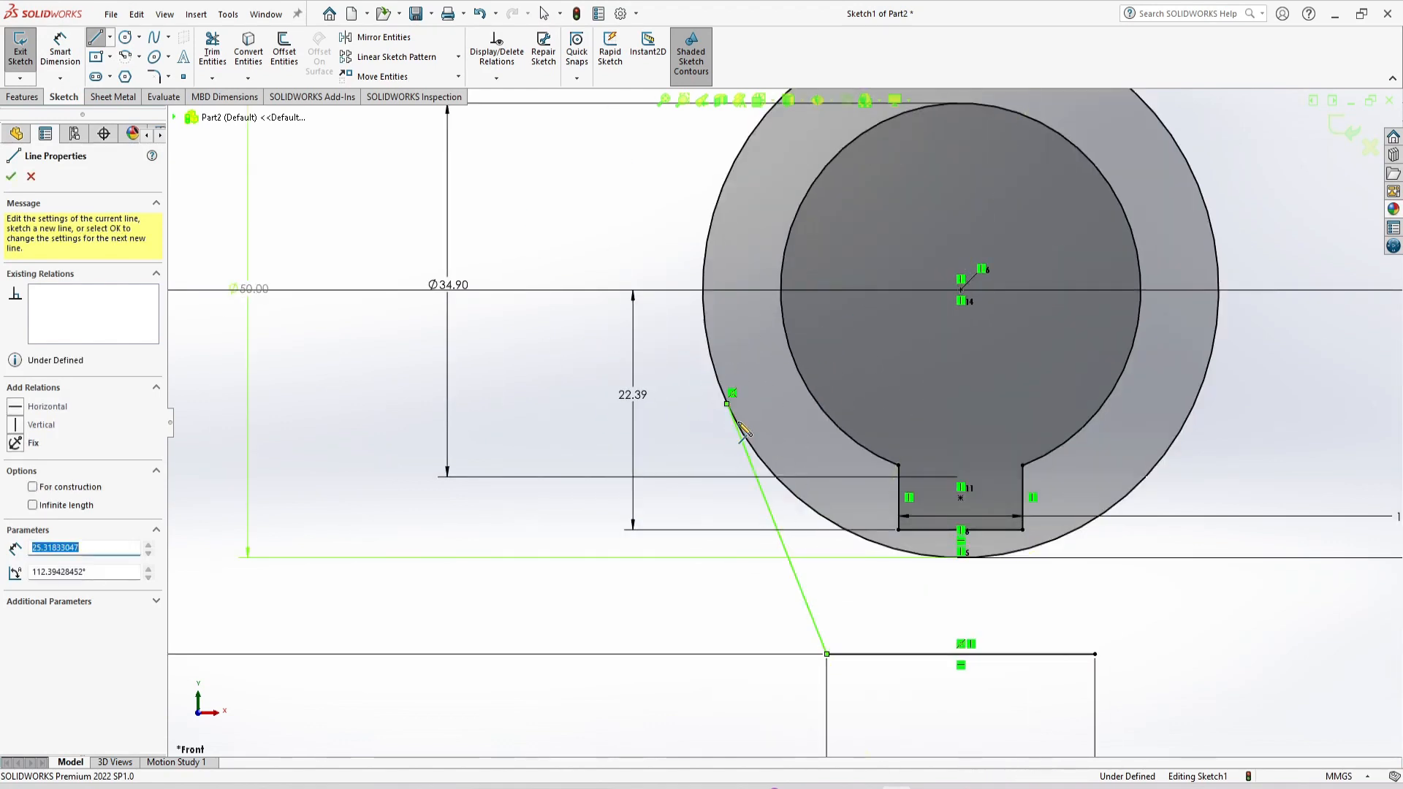
{"action": "key", "text": "Escape"}
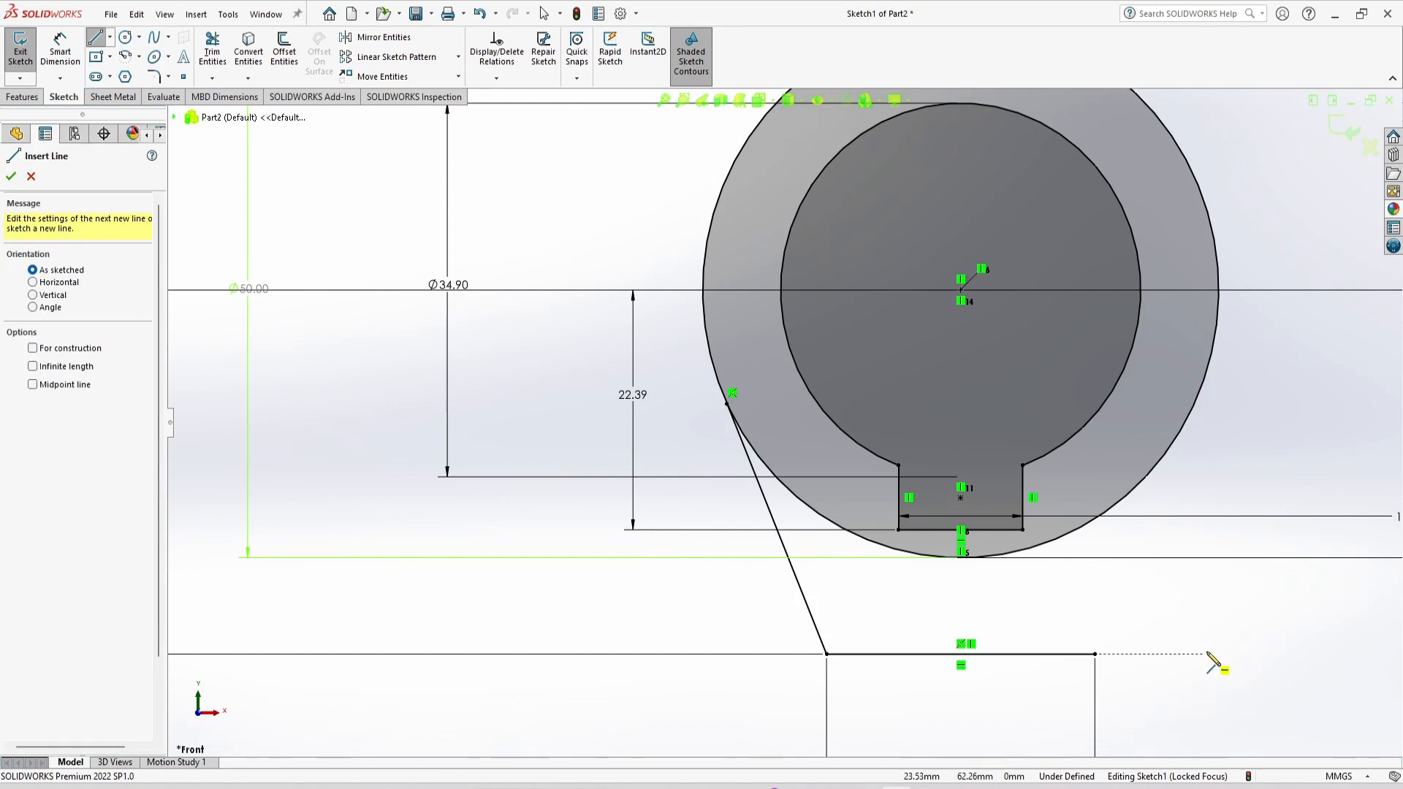
{"action": "left_click", "coordinate": [1095, 654]}
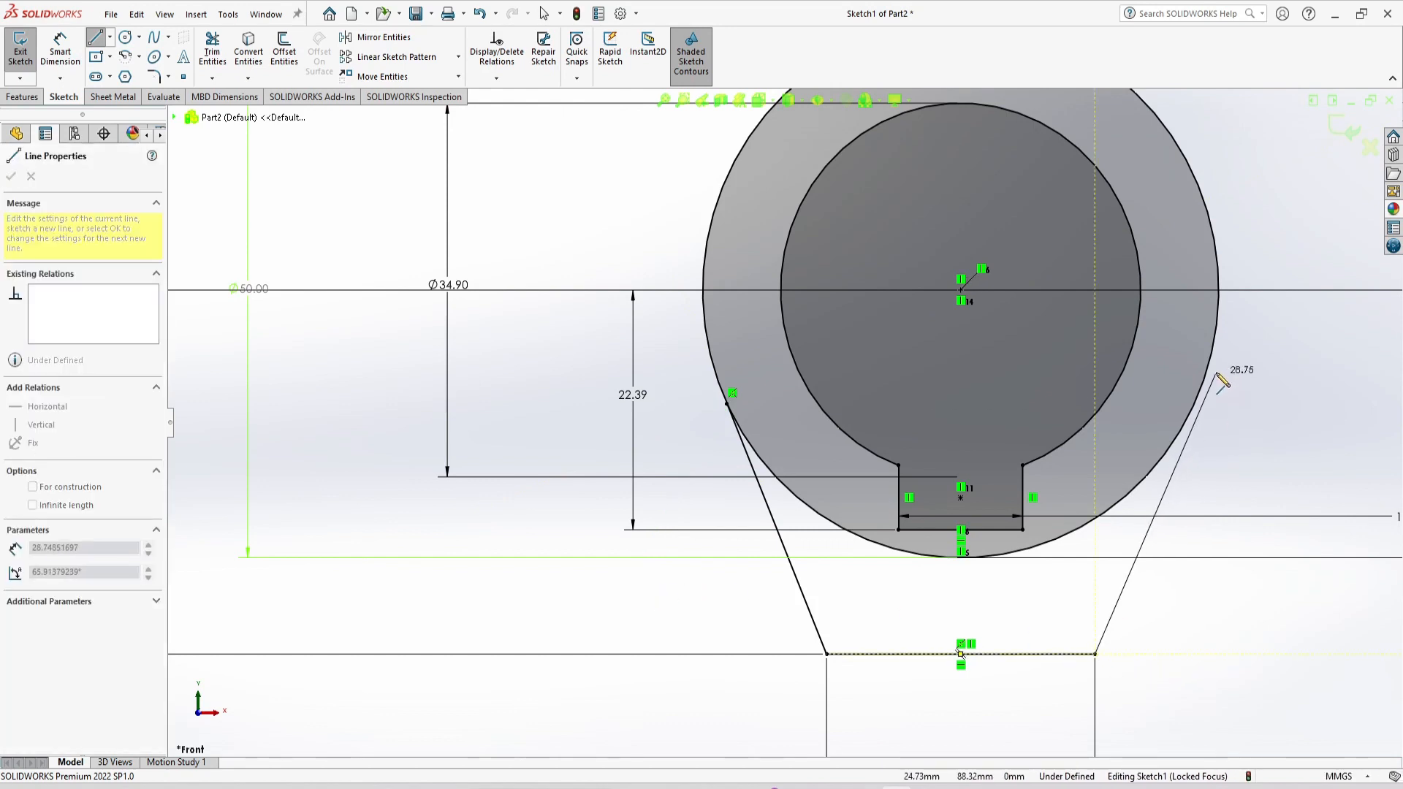
{"action": "left_click", "coordinate": [1189, 419]}
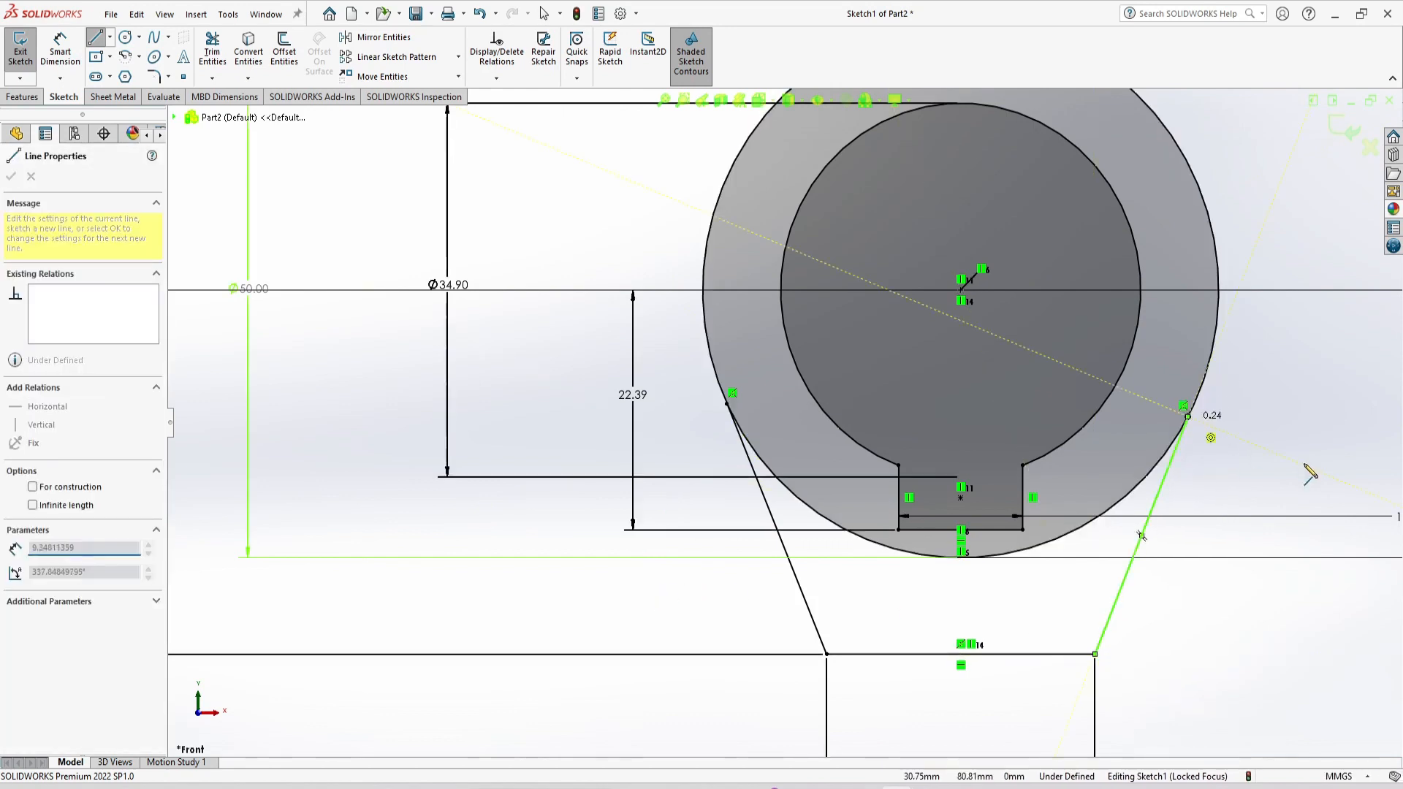
{"action": "key", "text": "Escape"}
{"action": "key", "text": "Escape"}
Add a tangent relation between the right slanted line and the boss's outer circle.
{"action": "left_click_drag", "start_coordinate": [1216, 471], "coordinate": [1147, 416]}
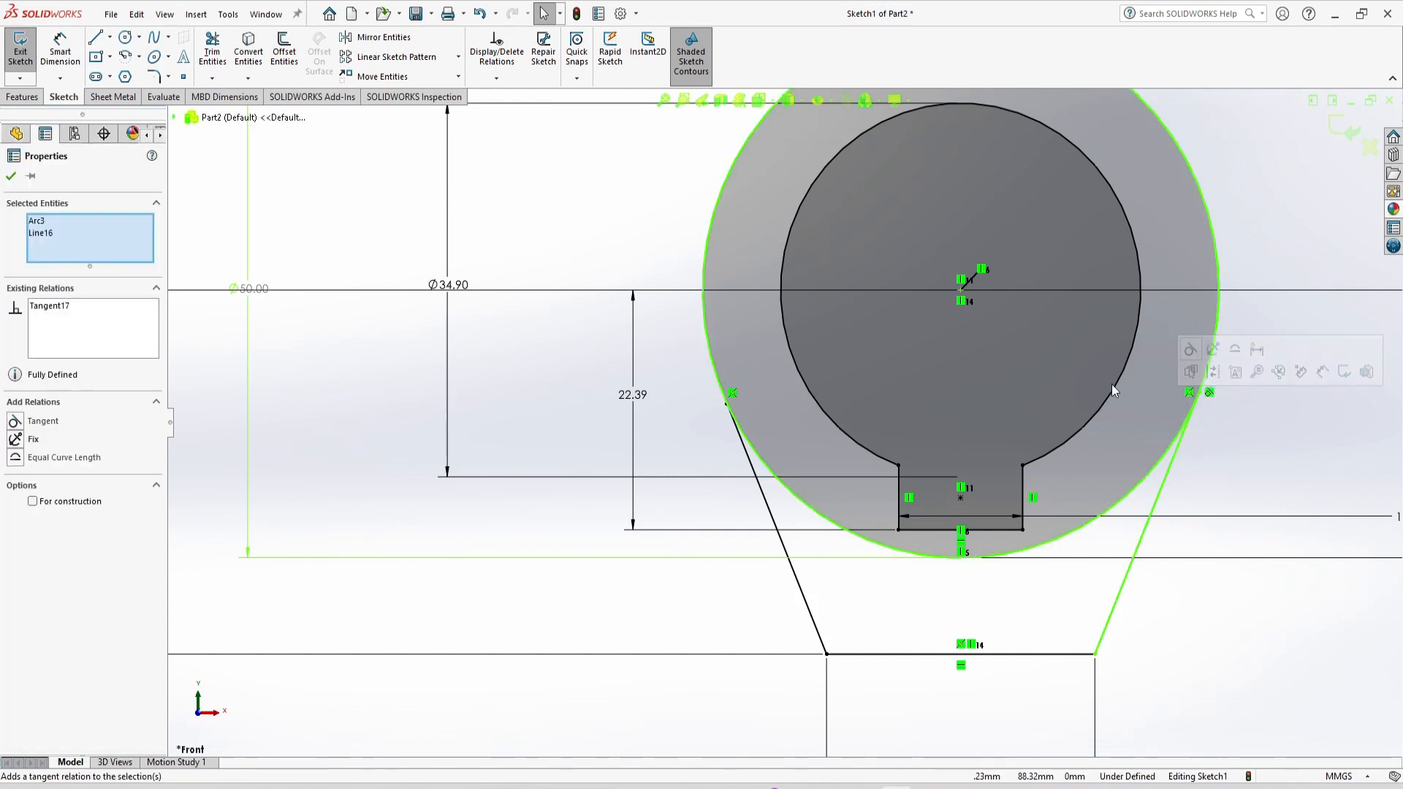
{"action": "key", "text": "Escape"}
{"action": "left_click_drag", "start_coordinate": [737, 451], "coordinate": [736, 451]}
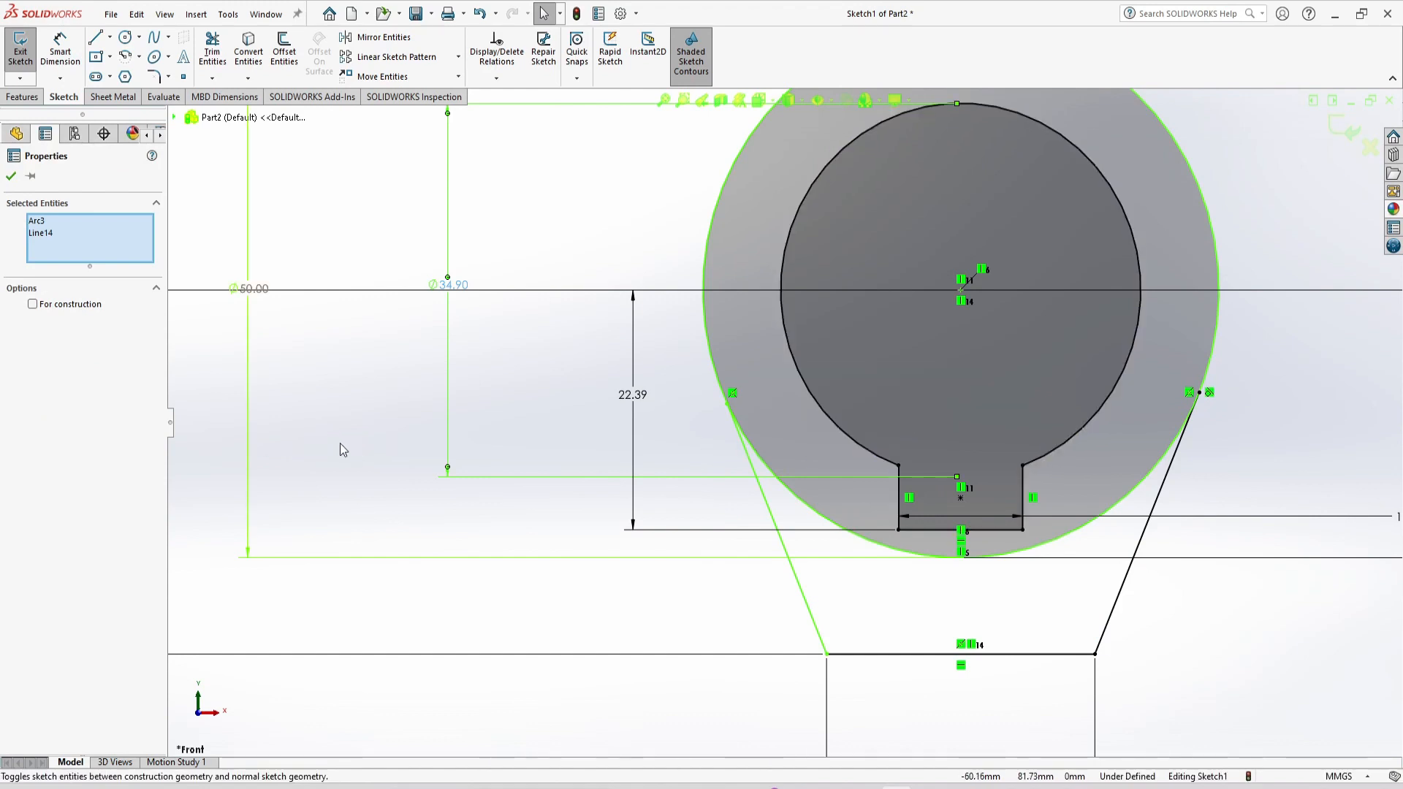
{"action": "key", "text": "Escape"}
{"action": "left_click_drag", "start_coordinate": [784, 505], "coordinate": [740, 463]}
{"action": "key", "text": "Escape"}
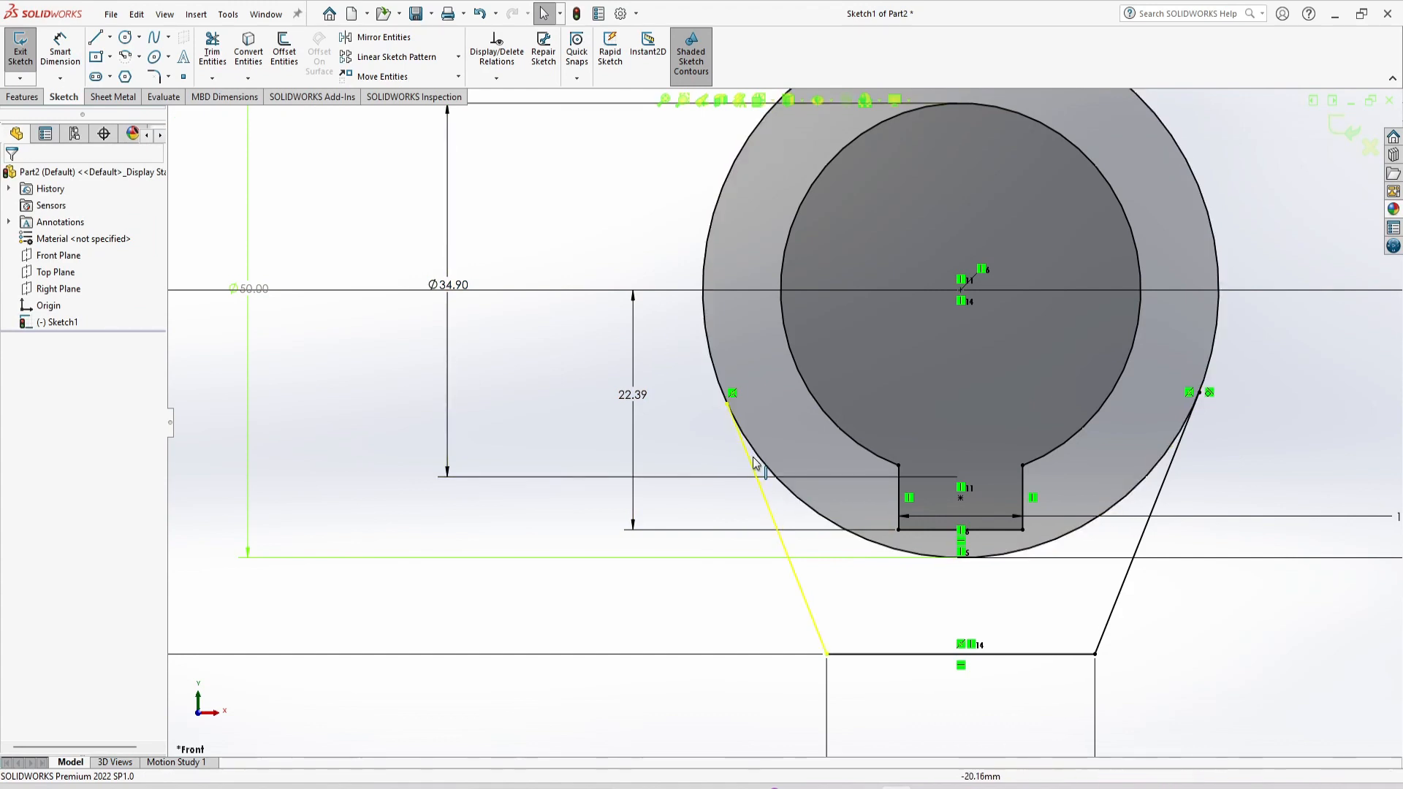
Add a tangent relation between the left slanted line and the boss's outer circle.
{"action": "left_click_drag", "start_coordinate": [721, 428], "coordinate": [722, 428]}
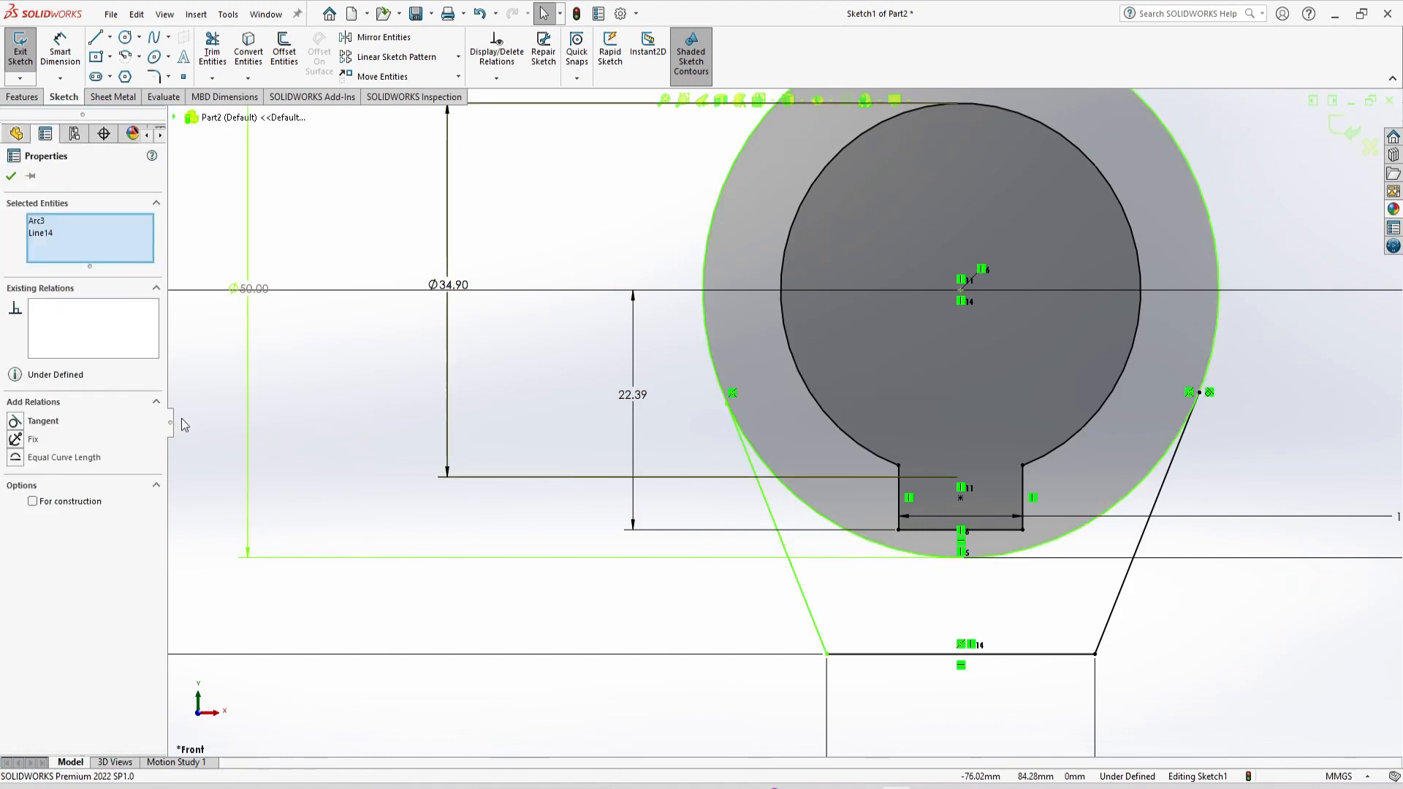
{"action": "left_click", "coordinate": [33, 421]}
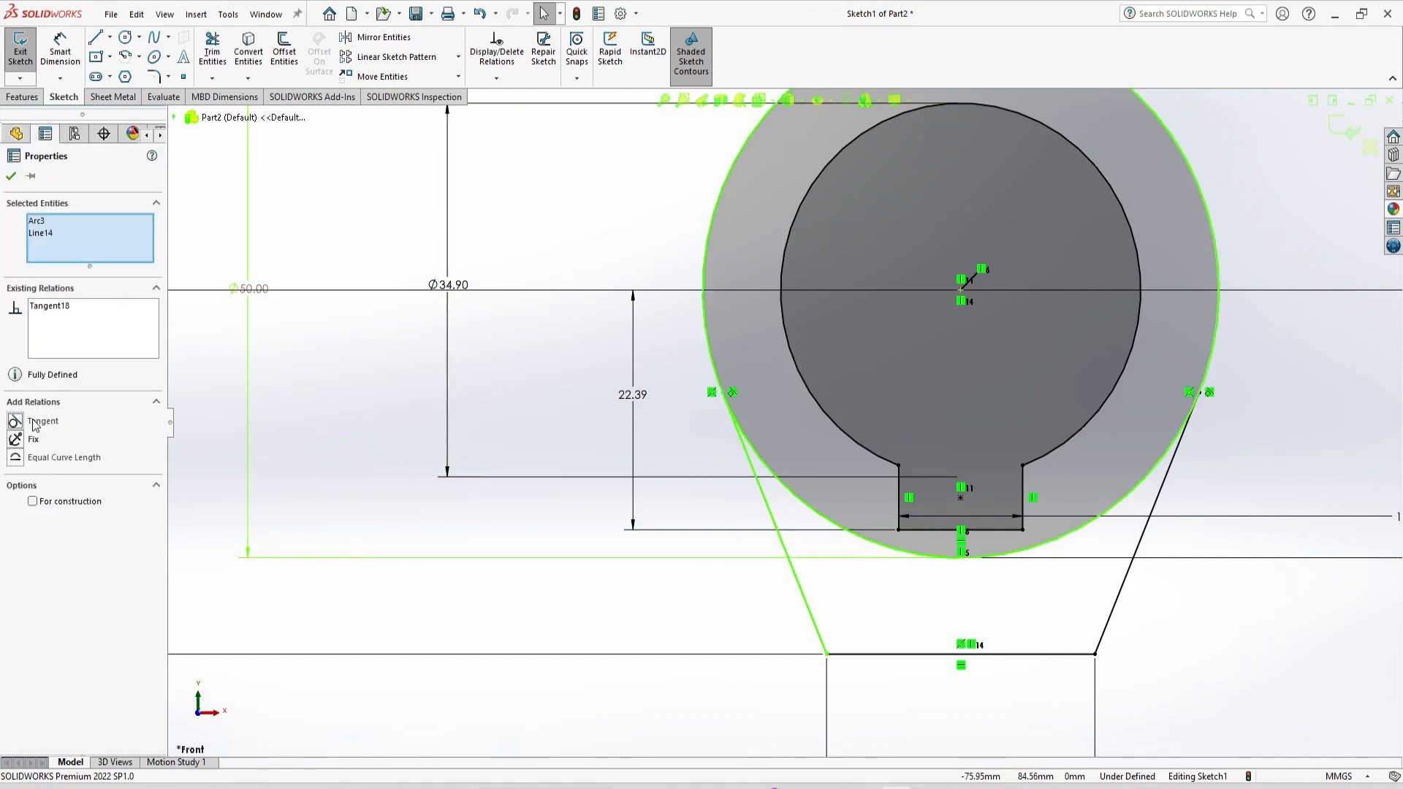
{"action": "left_click", "coordinate": [377, 475]}
Trim the outer circle's lower arc between the two slanted lines to merge the boss outline into one closed profile.
{"action": "scroll", "coordinate": [477, 498], "scroll_direction": "up", "scroll_amount": 2}
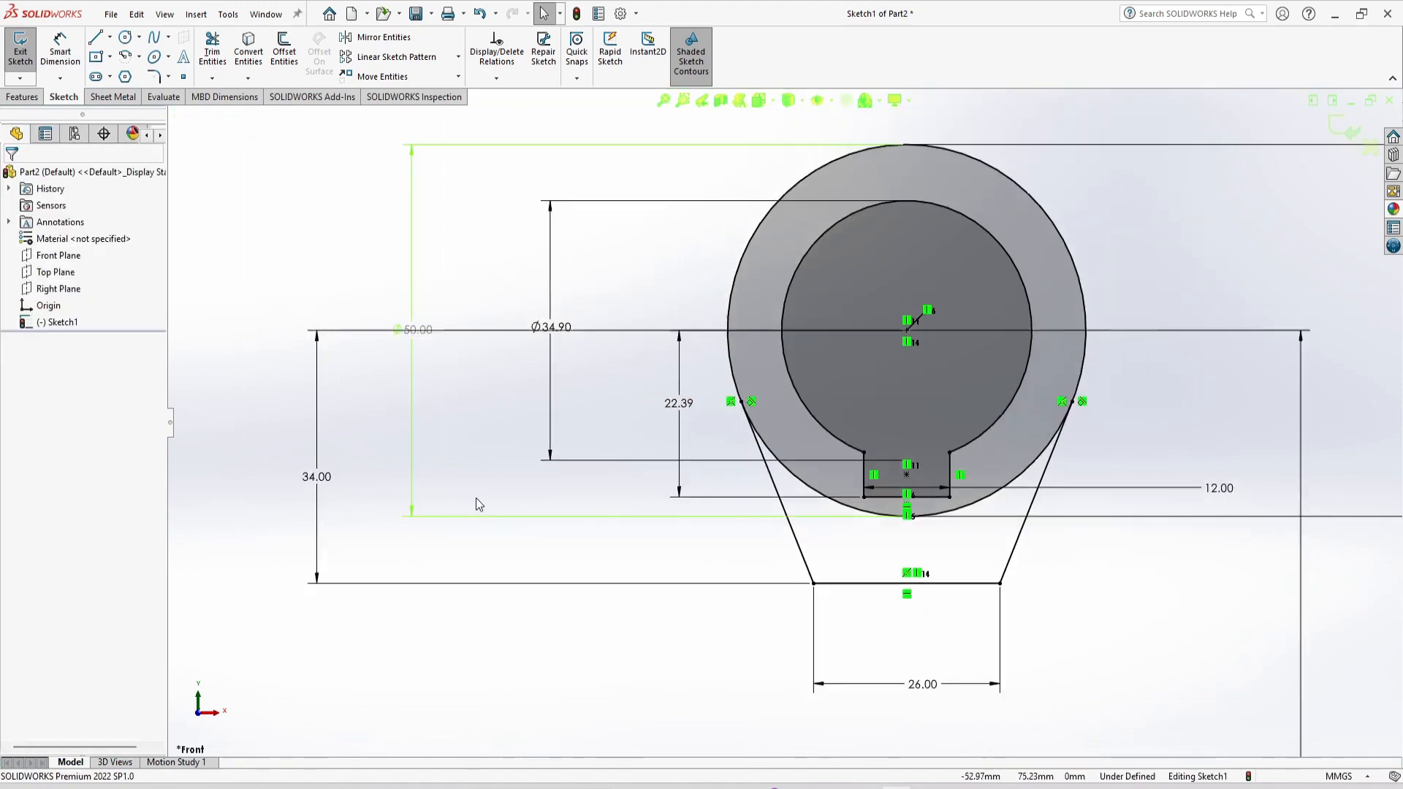
{"action": "left_click", "coordinate": [212, 50]}
{"action": "left_click_drag", "start_coordinate": [956, 526], "coordinate": [959, 500]}
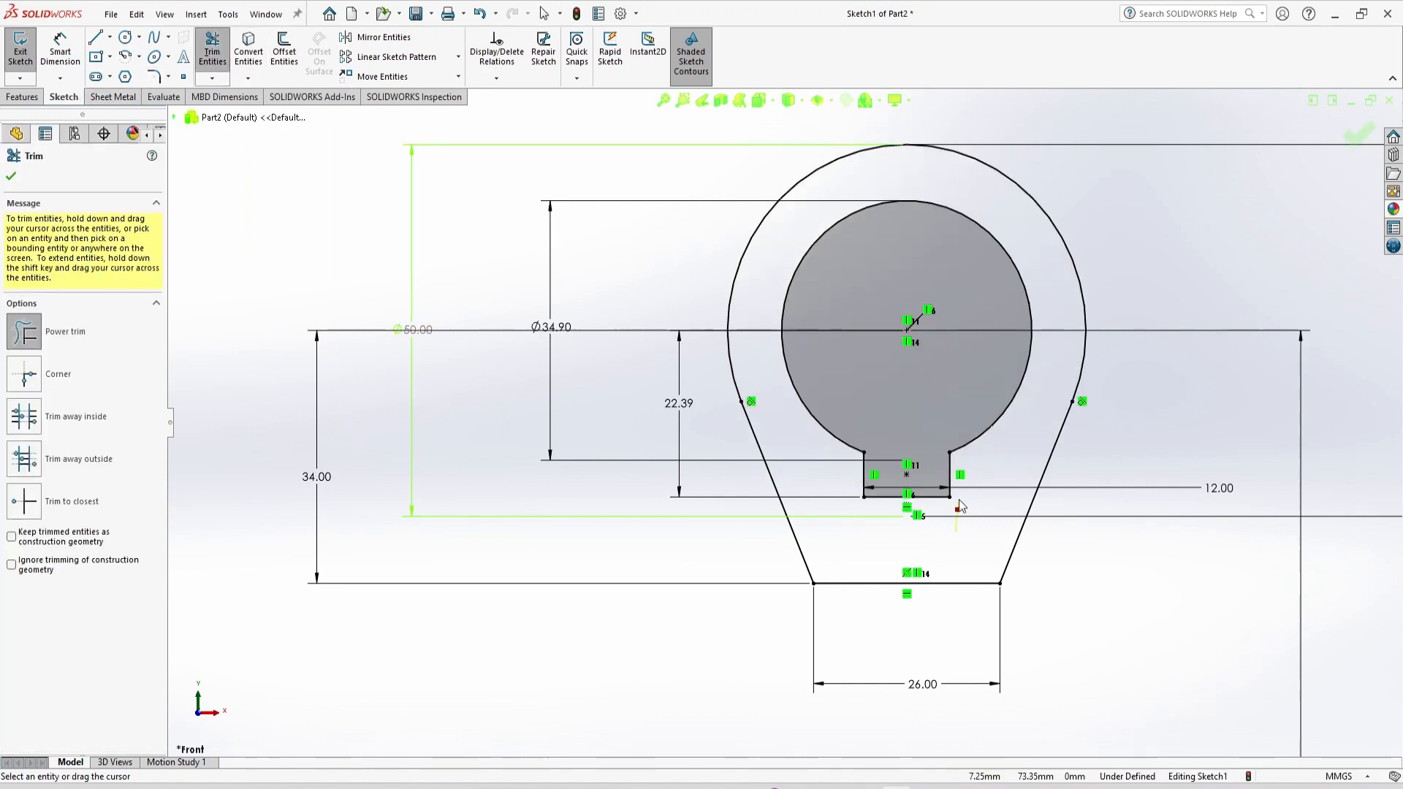
{"action": "scroll", "coordinate": [1096, 510], "scroll_direction": "up", "scroll_amount": 3}
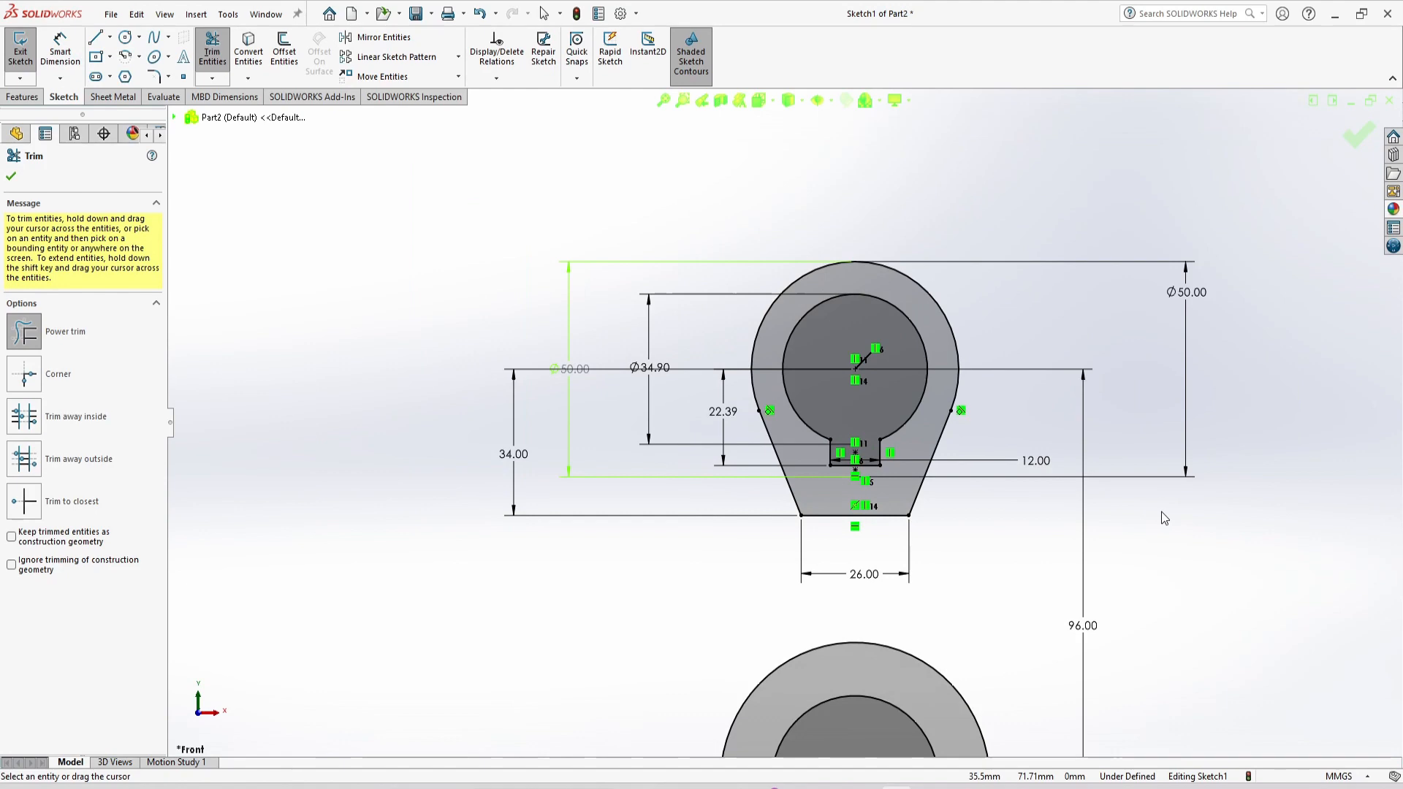
{"action": "key", "text": "Escape"}
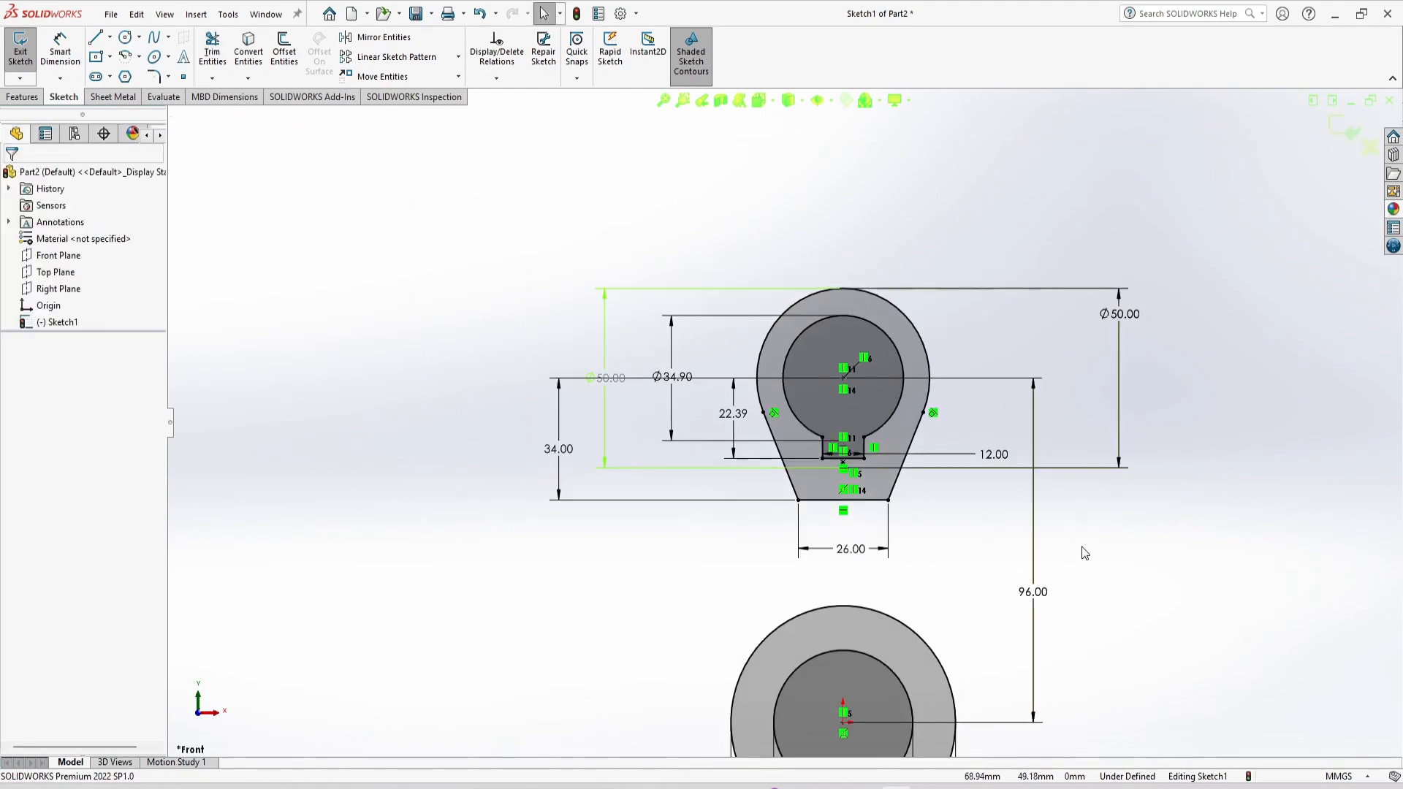
Check the upper lug in the reference drawing and sketch two concentric circles of about 8.1 and 13.8 mm radius above the boss.
{"action": "scroll", "coordinate": [1085, 553], "scroll_direction": "up", "scroll_amount": 2}
{"action": "key", "text": "alt+Tab"}
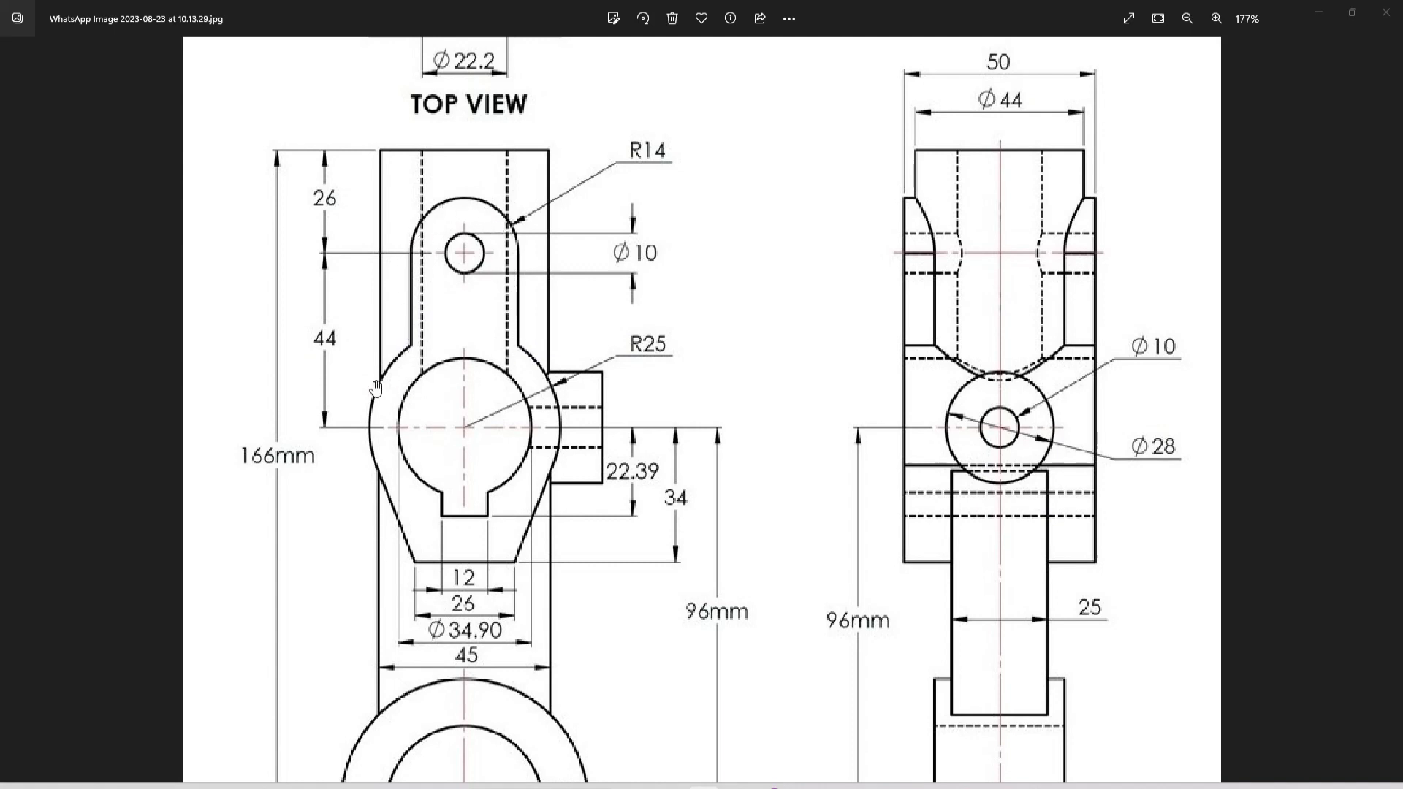
{"action": "key", "text": "alt+Tab"}
{"action": "left_click", "coordinate": [96, 57]}
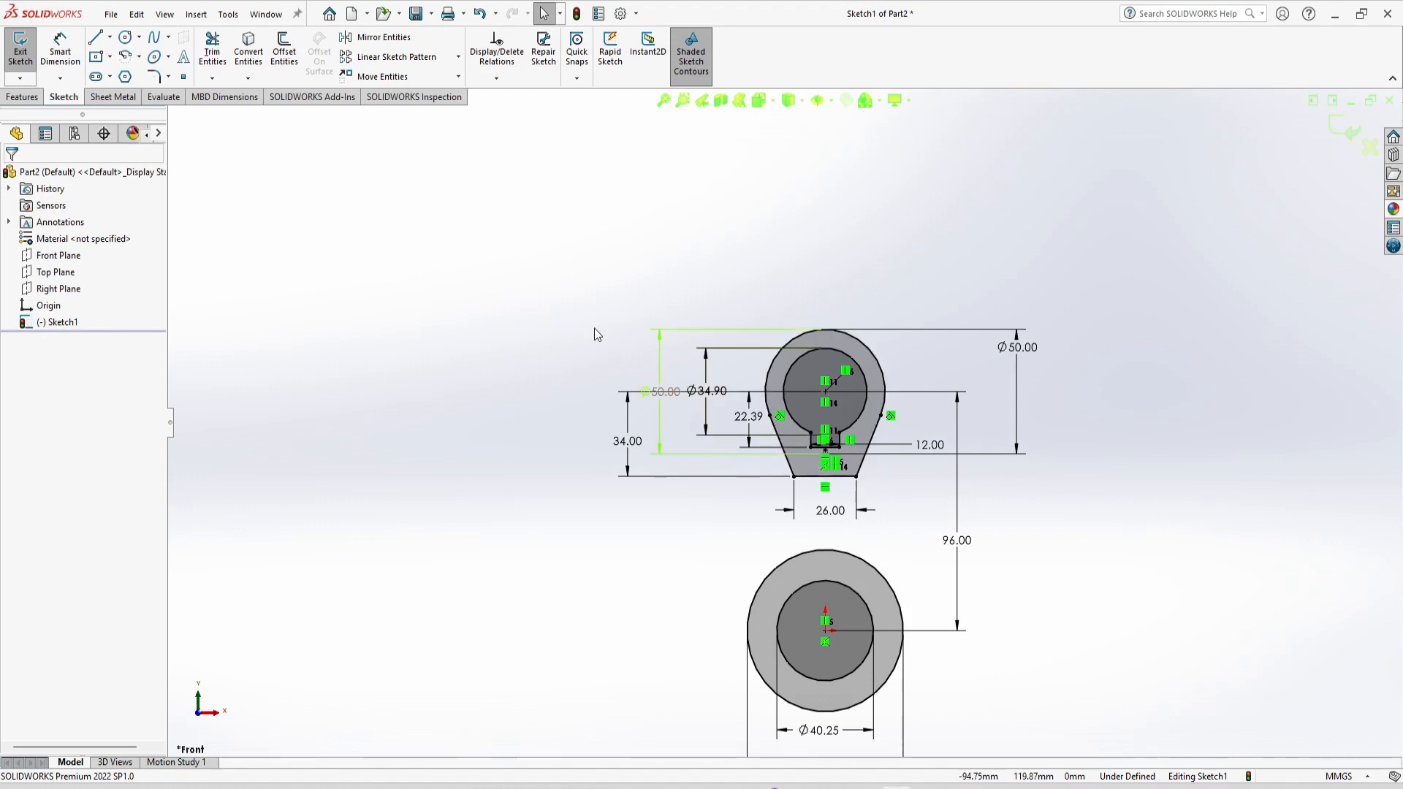
{"action": "left_click", "coordinate": [125, 37]}
{"action": "left_click", "coordinate": [825, 205]}
{"action": "left_click", "coordinate": [806, 206]}
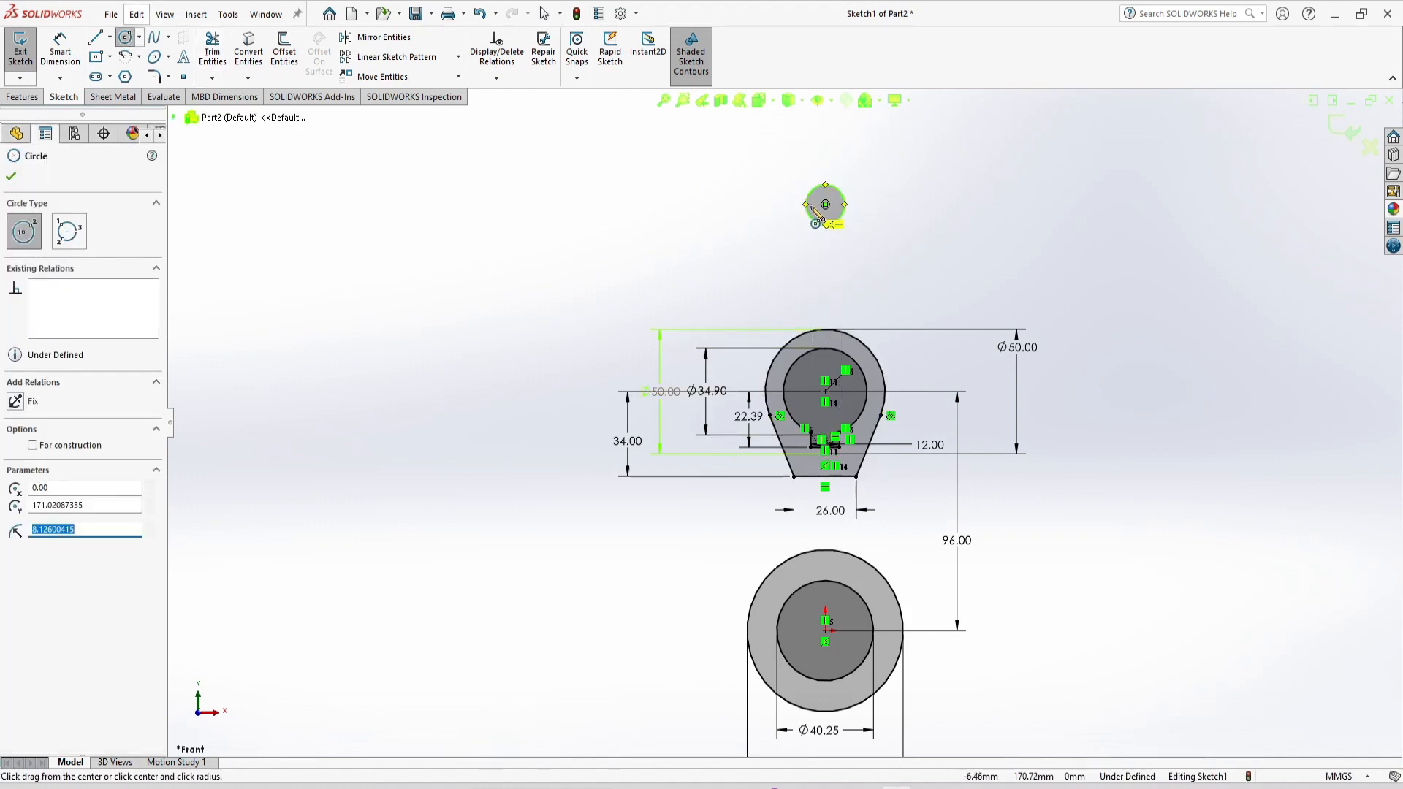
{"action": "left_click", "coordinate": [825, 205]}
{"action": "left_click", "coordinate": [857, 192]}
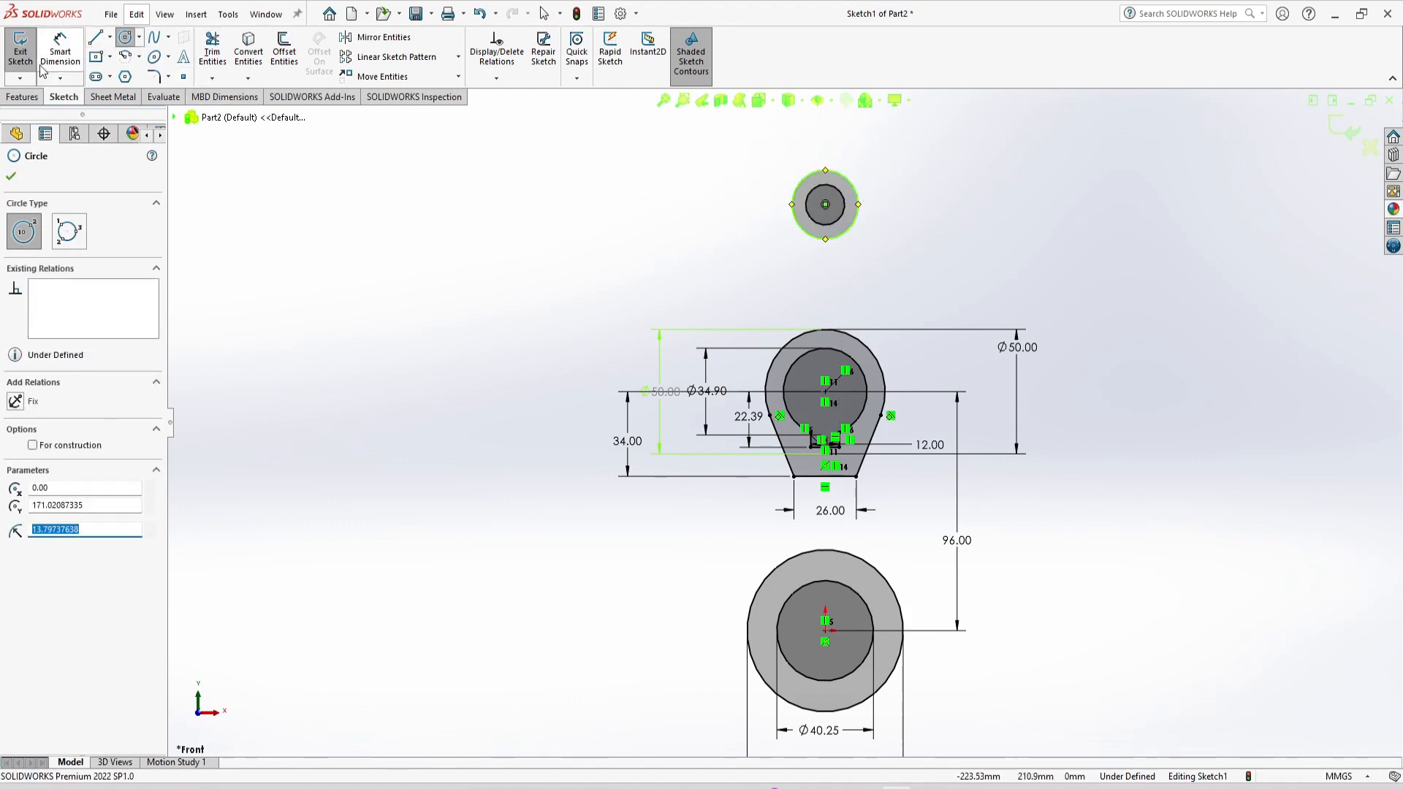
Check the lug hole's diameter in the reference drawing and dimension the inner top circle as 10 mm.
{"action": "left_click", "coordinate": [61, 50]}
{"action": "key", "text": "alt+Tab"}
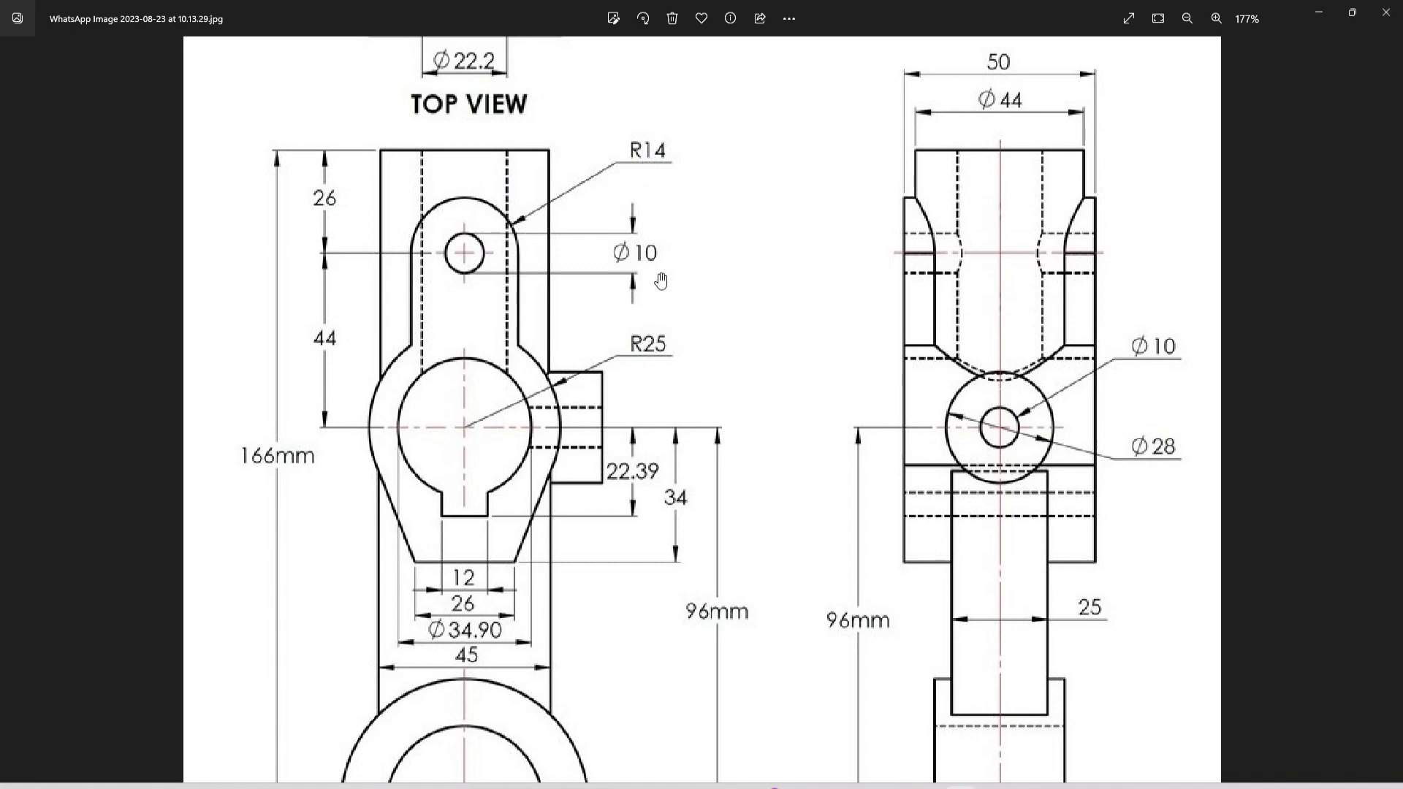
{"action": "key", "text": "alt+Tab"}
{"action": "left_click", "coordinate": [841, 217]}
{"action": "left_click", "coordinate": [939, 223]}
{"action": "key", "text": "Return"}
{"action": "scroll", "coordinate": [854, 186], "scroll_direction": "up", "scroll_amount": 1}
Dimension the outer top circle's diameter as 28 mm.
{"action": "left_click", "coordinate": [852, 185]}
{"action": "left_click", "coordinate": [843, 222]}
{"action": "left_click", "coordinate": [887, 176]}
{"action": "type", "text": "28"}
{"action": "key", "text": "Return"}
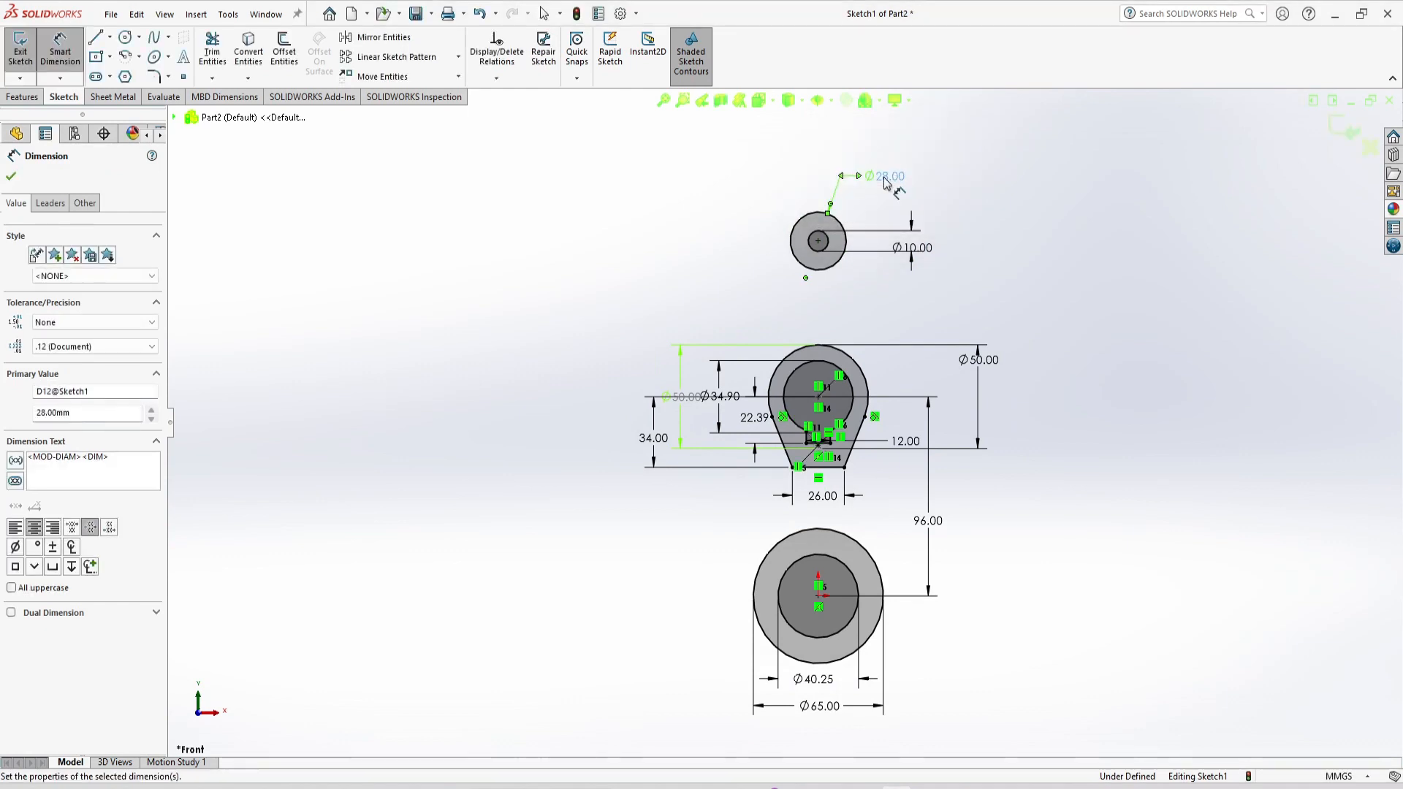
{"action": "key", "text": "Escape"}
{"action": "key", "text": "Escape"}
Add a vertical relation between the centre of the lug circles and the centre of the boss bore.
{"action": "left_click", "coordinate": [817, 398]}
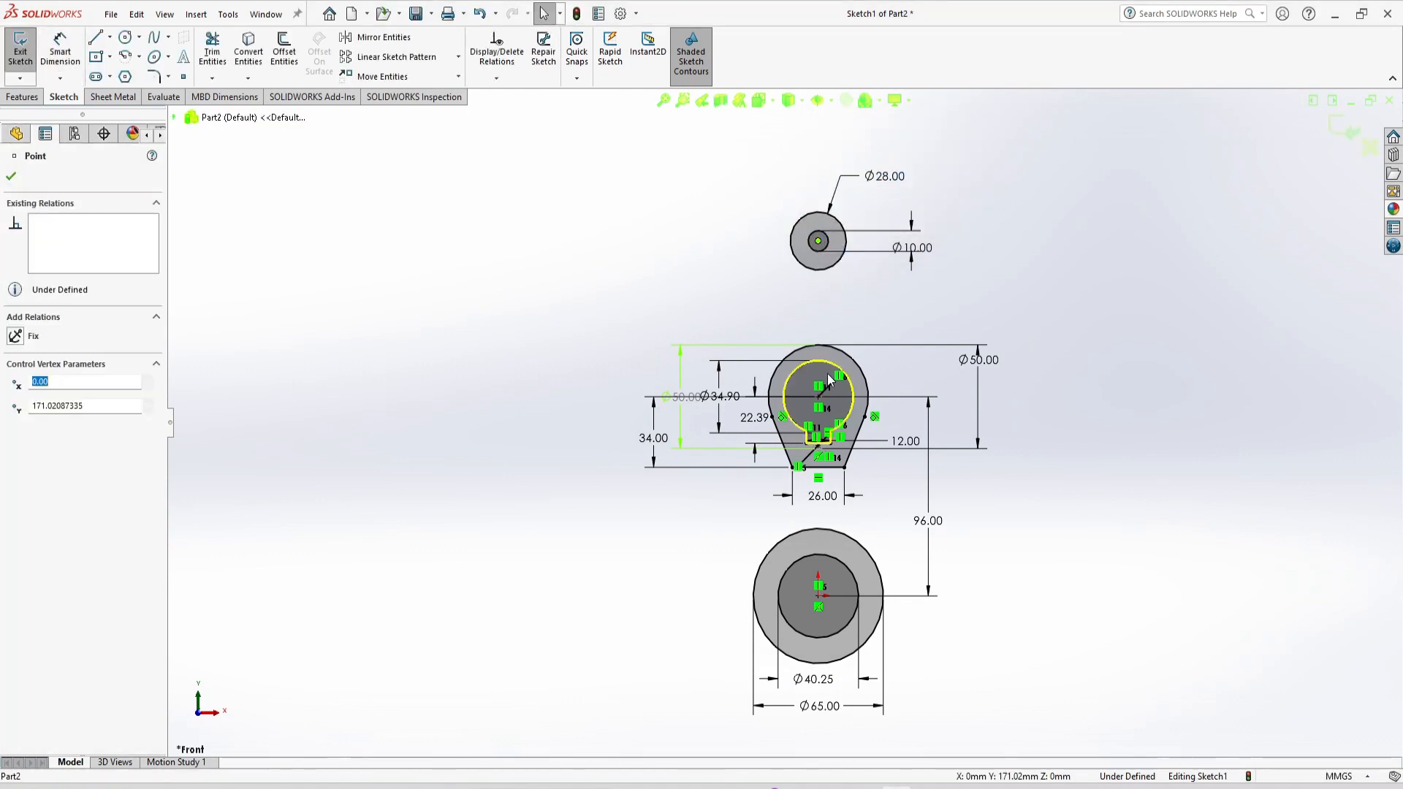
{"action": "left_click", "coordinate": [836, 418], "text": "ctrl"}
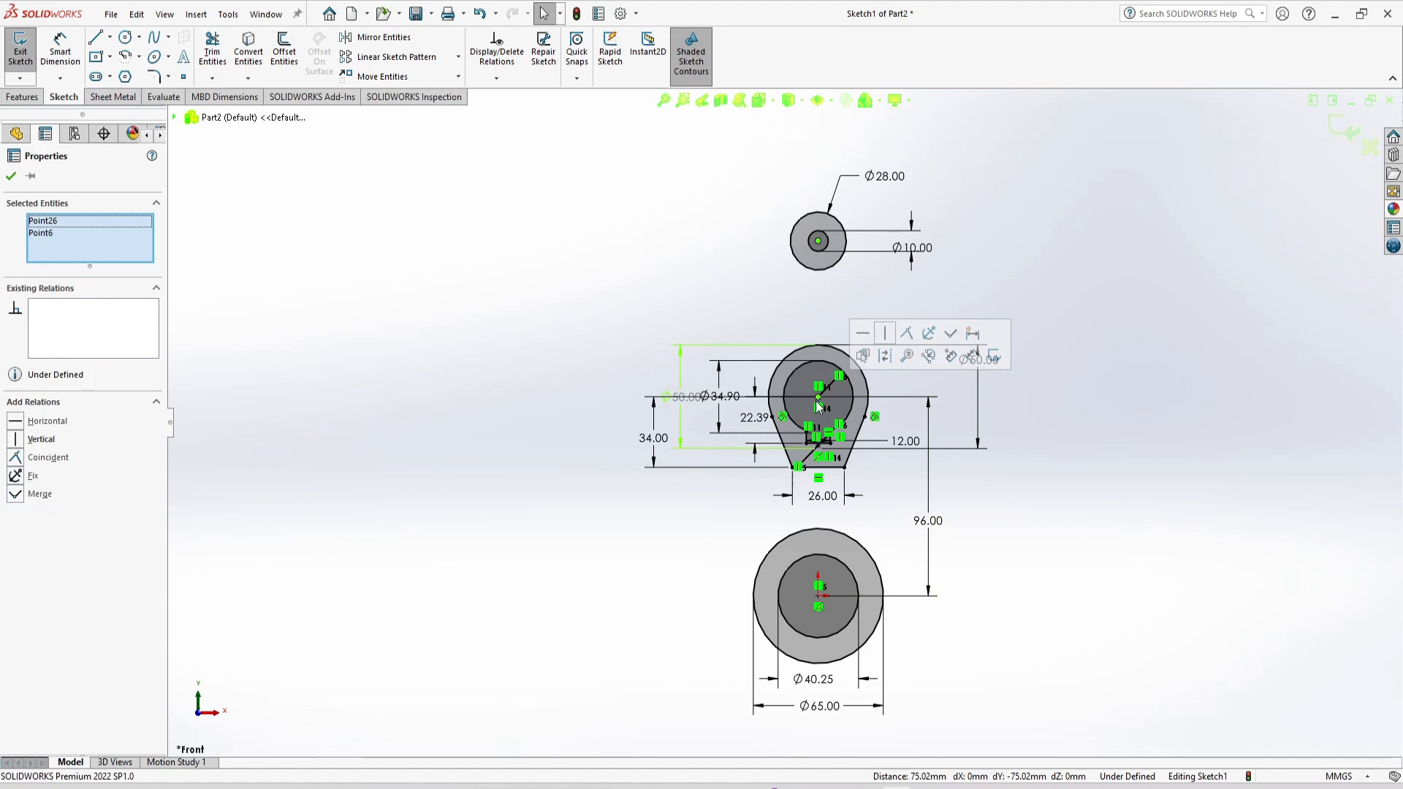
{"action": "left_click", "coordinate": [22, 439]}
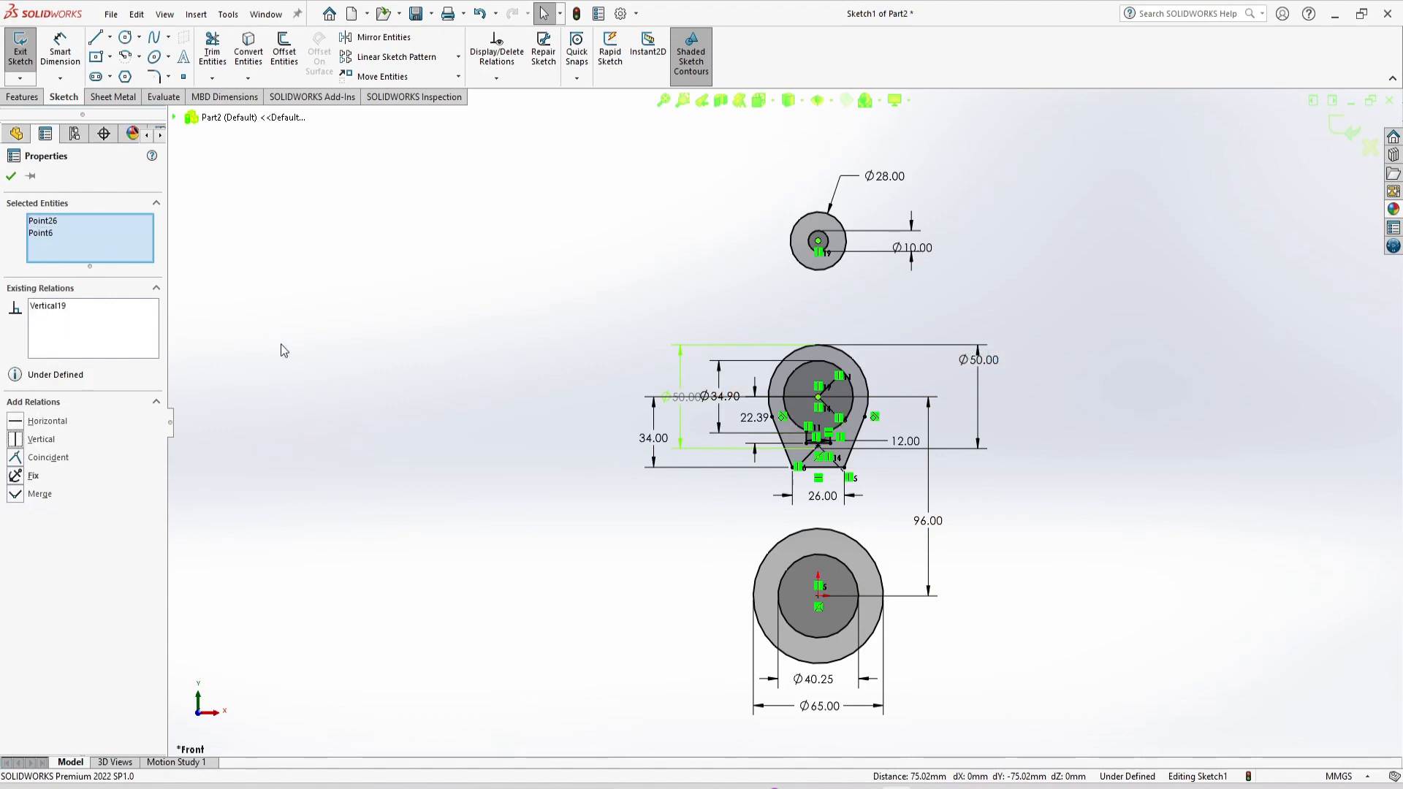
{"action": "key", "text": "Escape"}
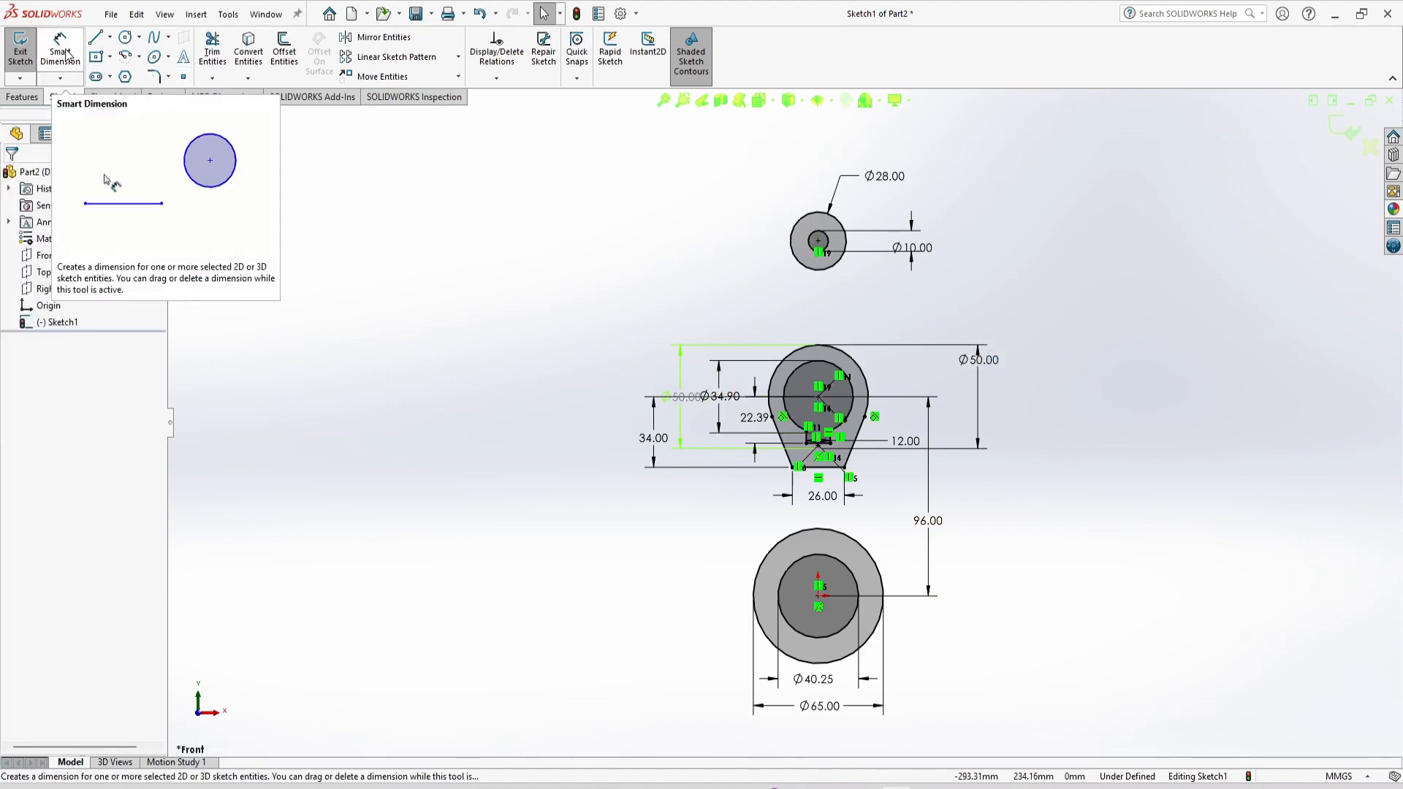
Check the lug's spacing in the reference drawing and dimension the distance between the lug and boss centres as 44 mm.
{"action": "left_click", "coordinate": [62, 51]}
{"action": "key", "text": "alt+Tab"}
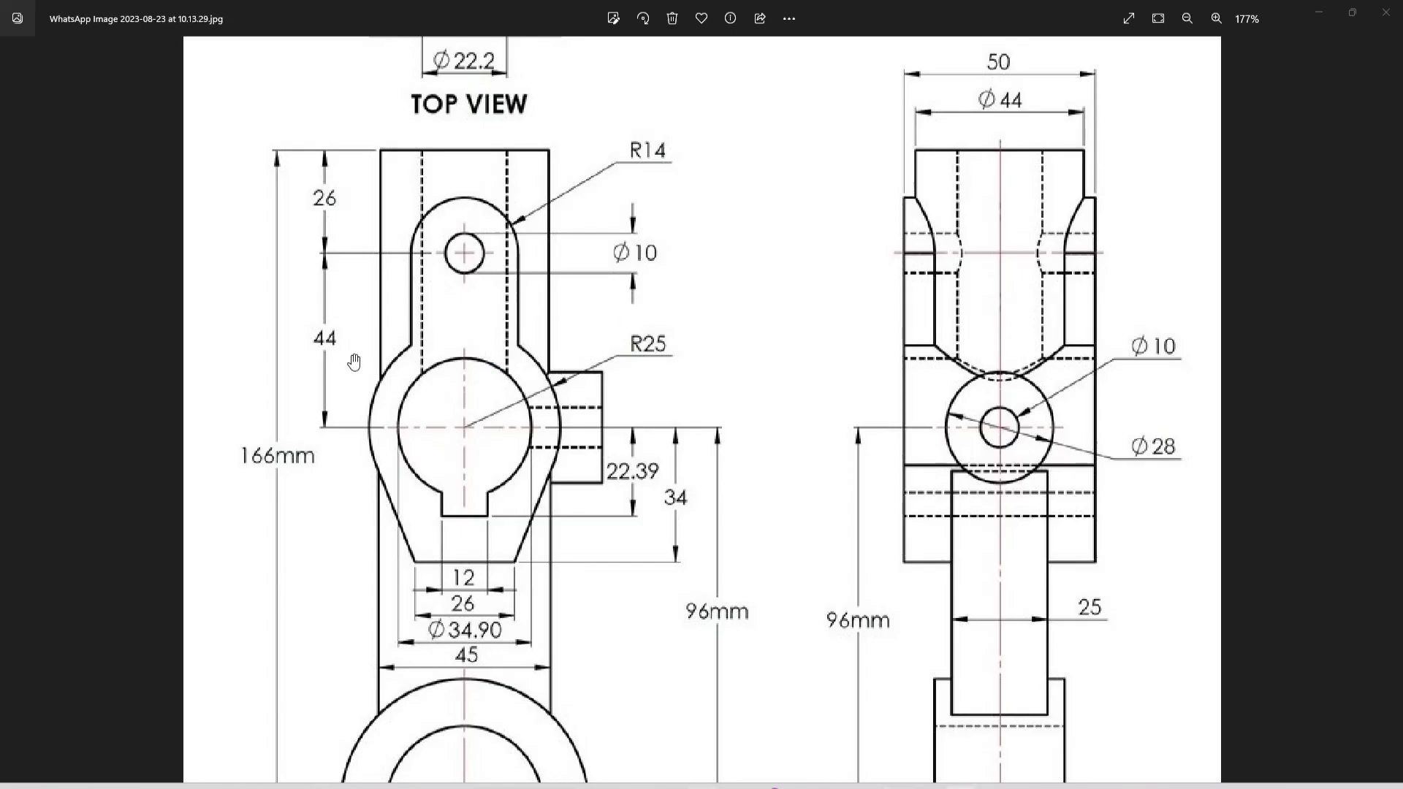
{"action": "key", "text": "alt+Tab"}
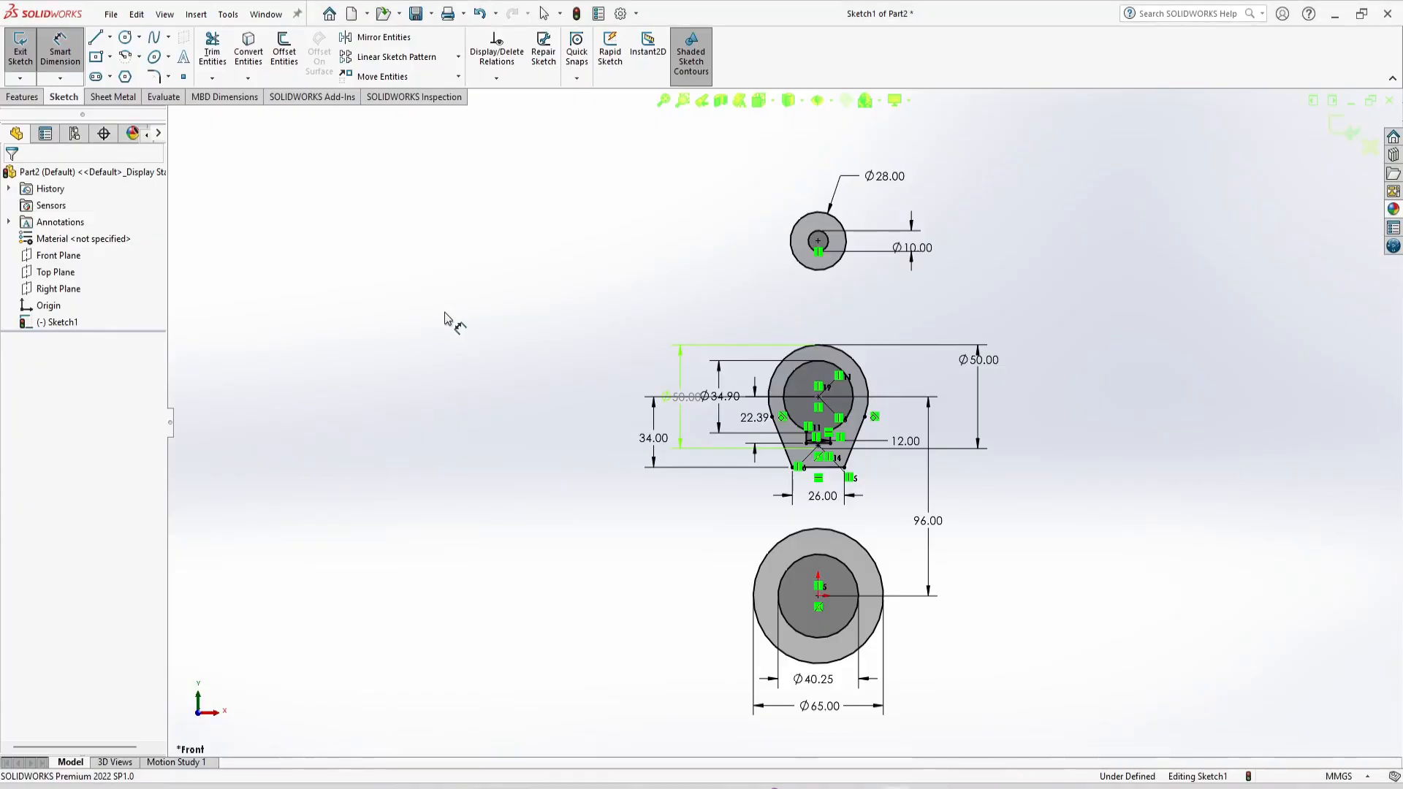
{"action": "left_click", "coordinate": [818, 242]}
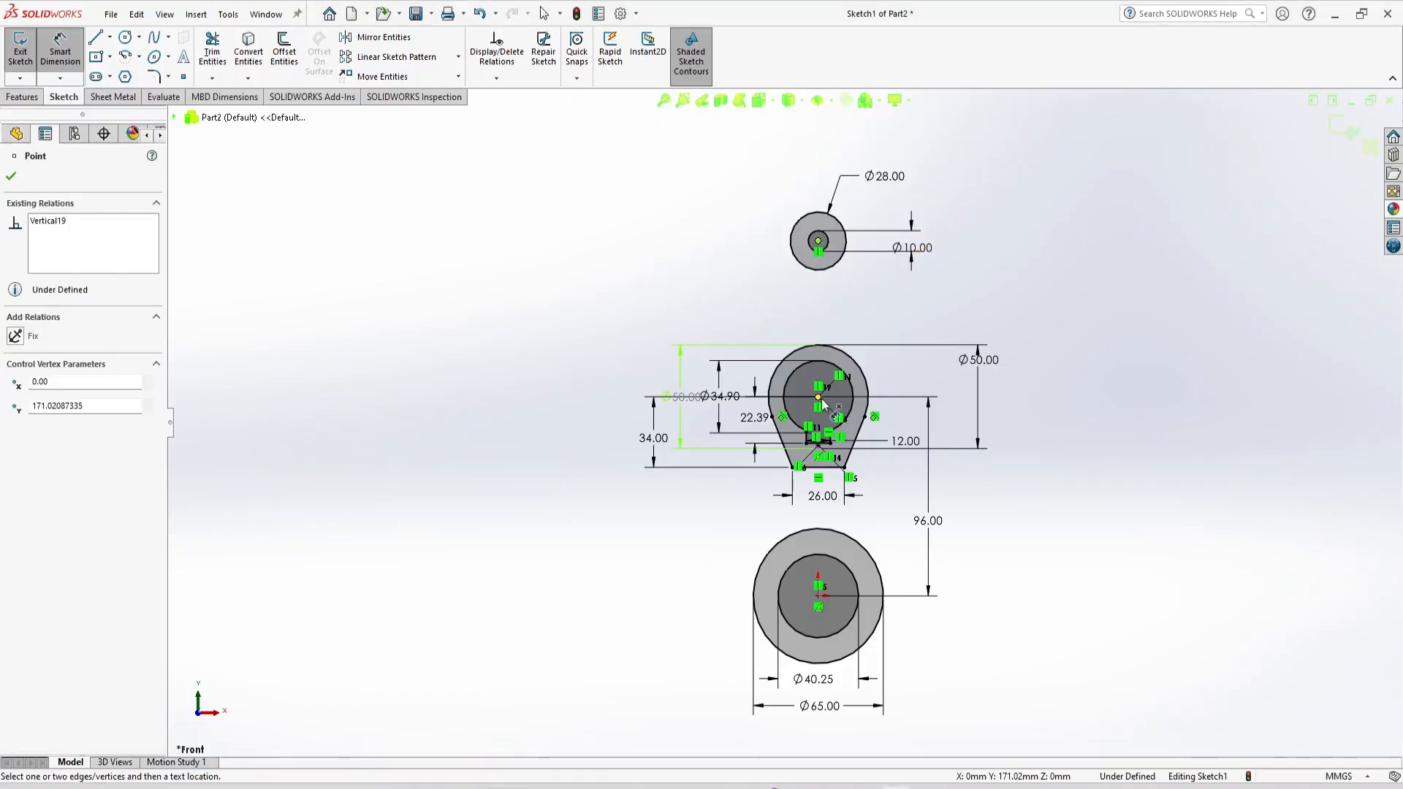
{"action": "left_click", "coordinate": [818, 397]}
{"action": "left_click", "coordinate": [628, 301]}
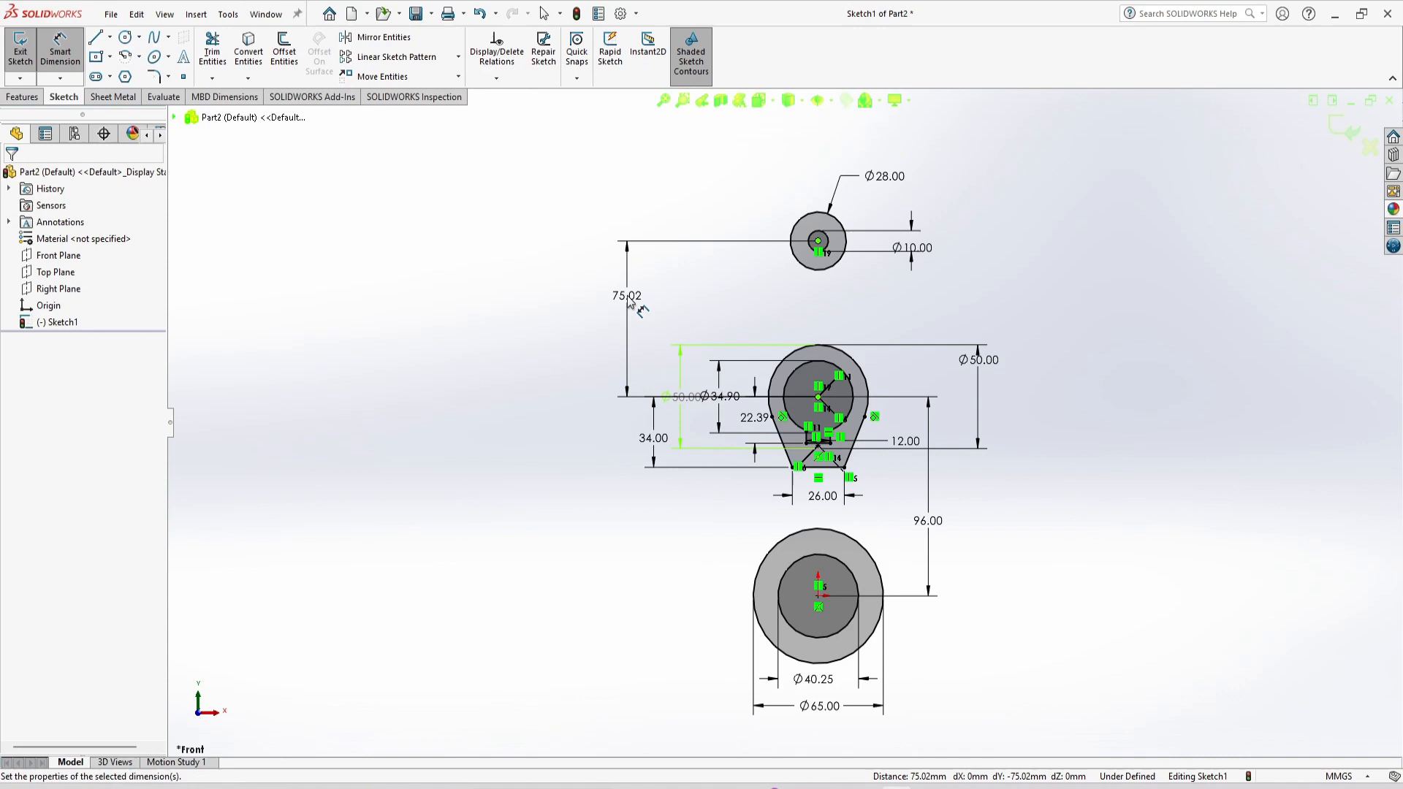
{"action": "key", "text": "Return"}
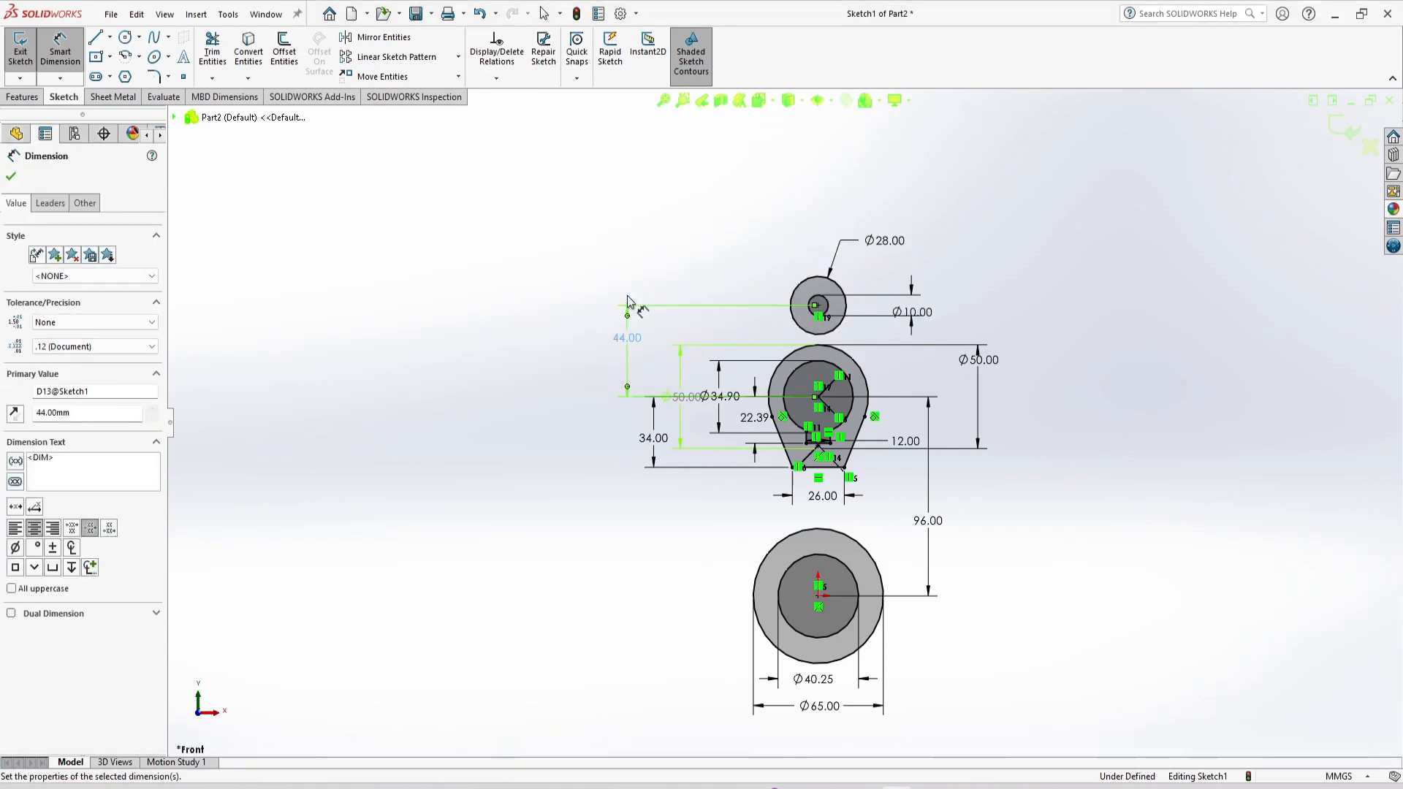
Draw two vertical lines about 23 mm long from both sides of the 28 mm lug circle down to the boss's outer arc.
{"action": "left_click", "coordinate": [100, 43]}
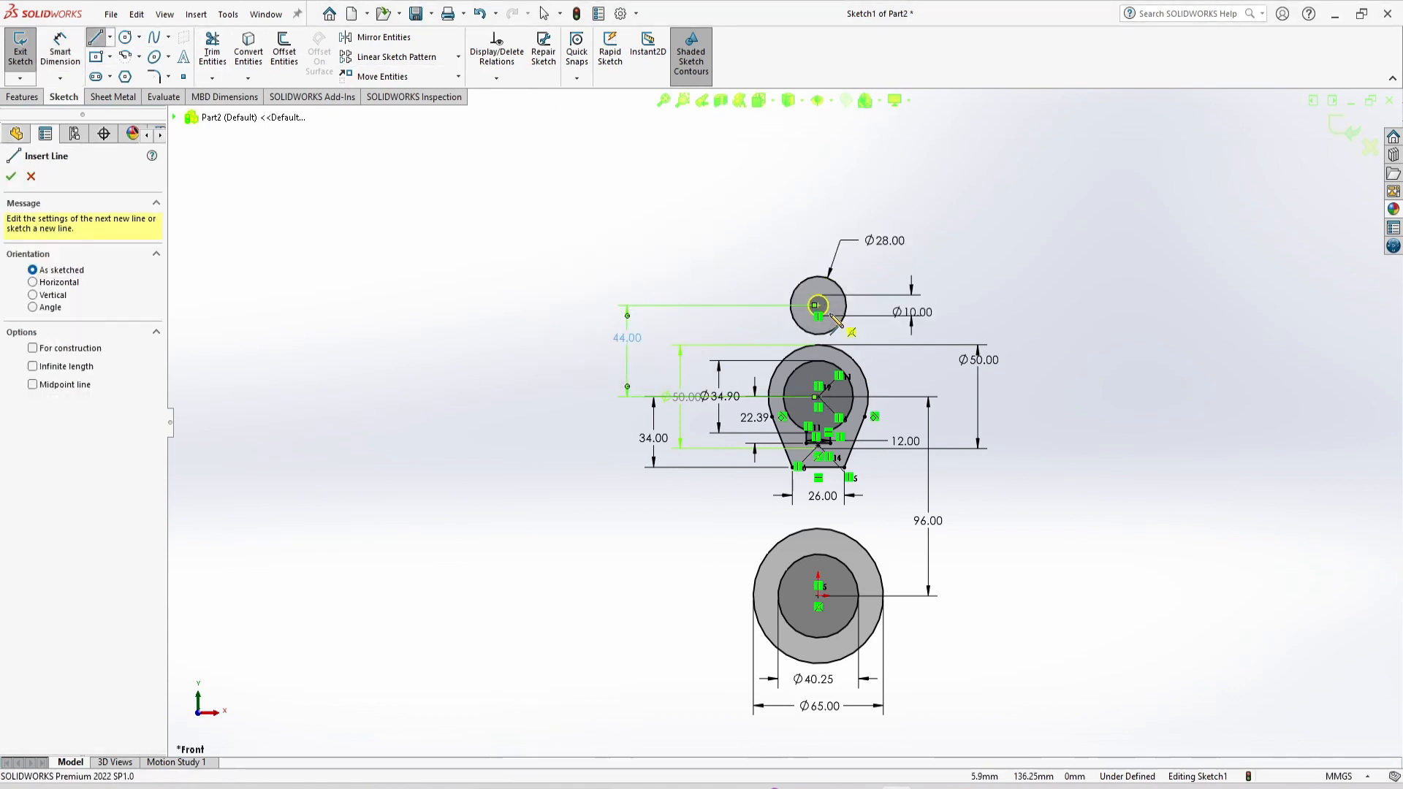
{"action": "scroll", "coordinate": [833, 293], "scroll_direction": "down", "scroll_amount": 5}
{"action": "left_click", "coordinate": [716, 334]}
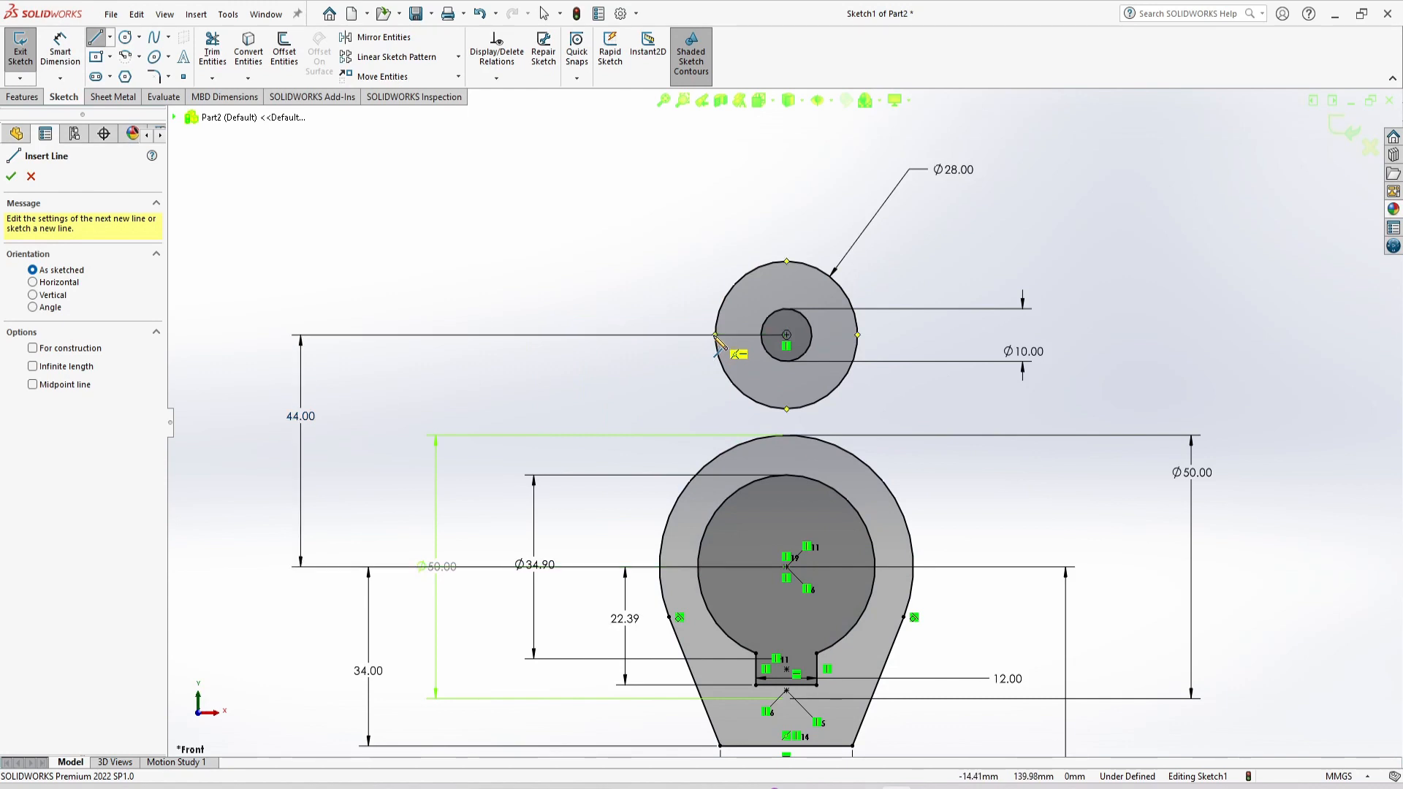
{"action": "left_click", "coordinate": [714, 458]}
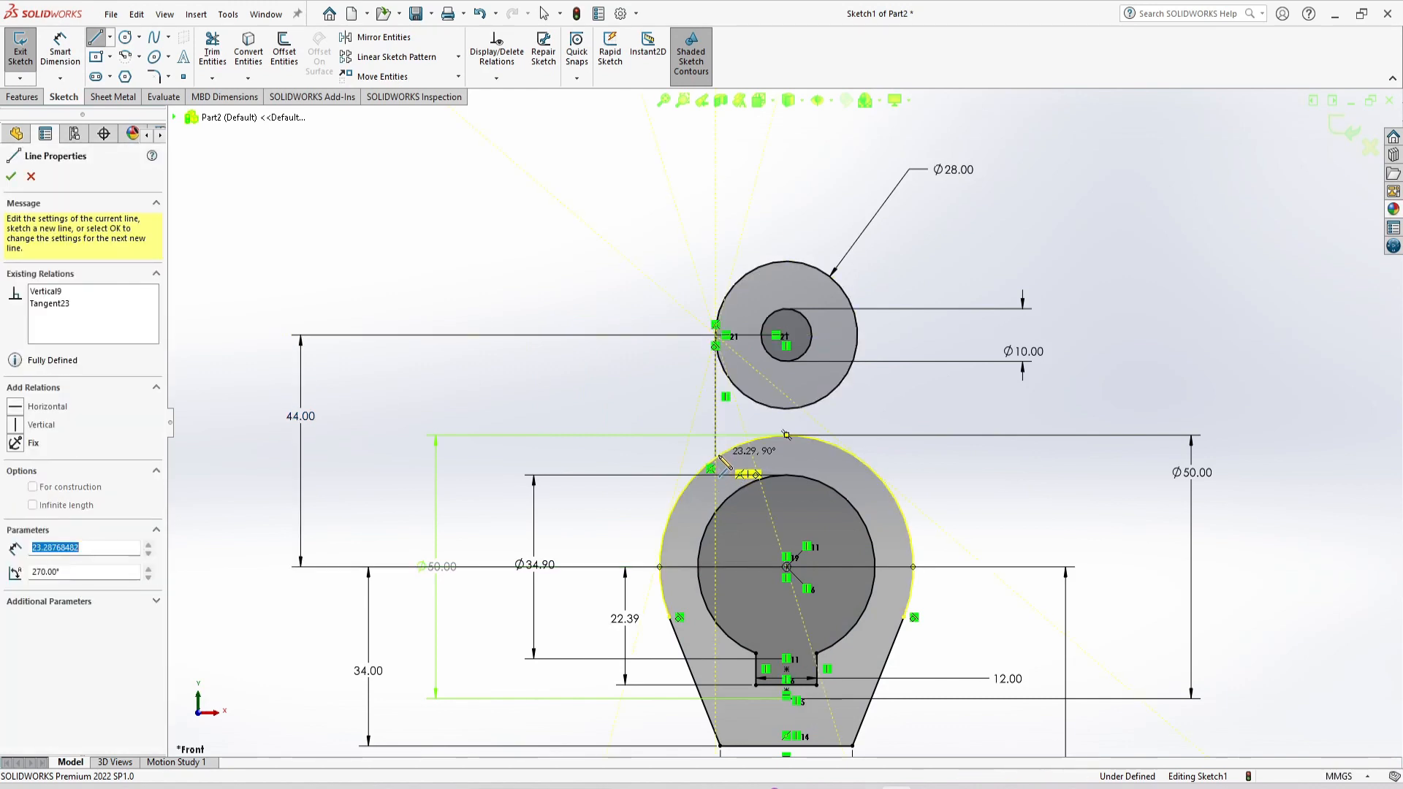
{"action": "key", "text": "space"}
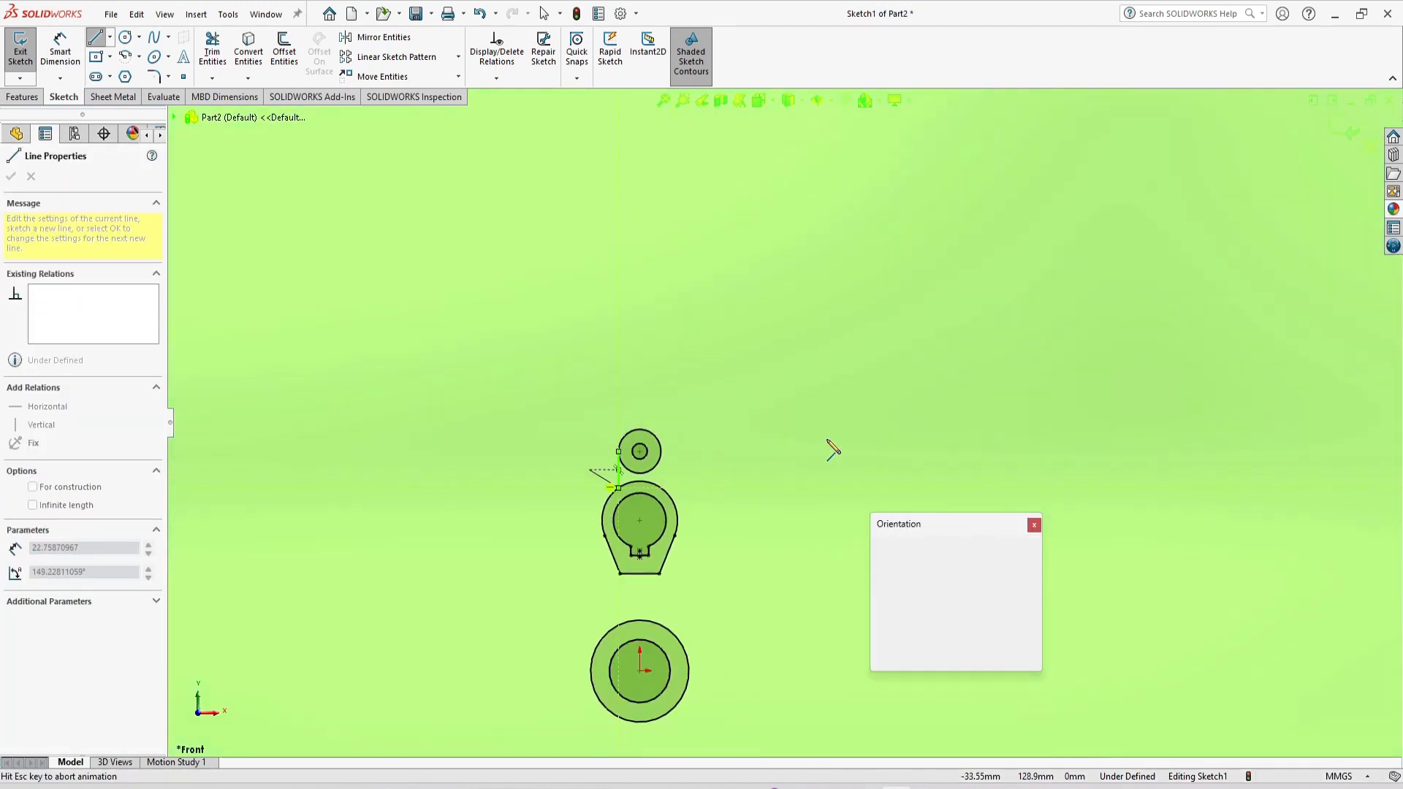
{"action": "left_click", "coordinate": [939, 394]}
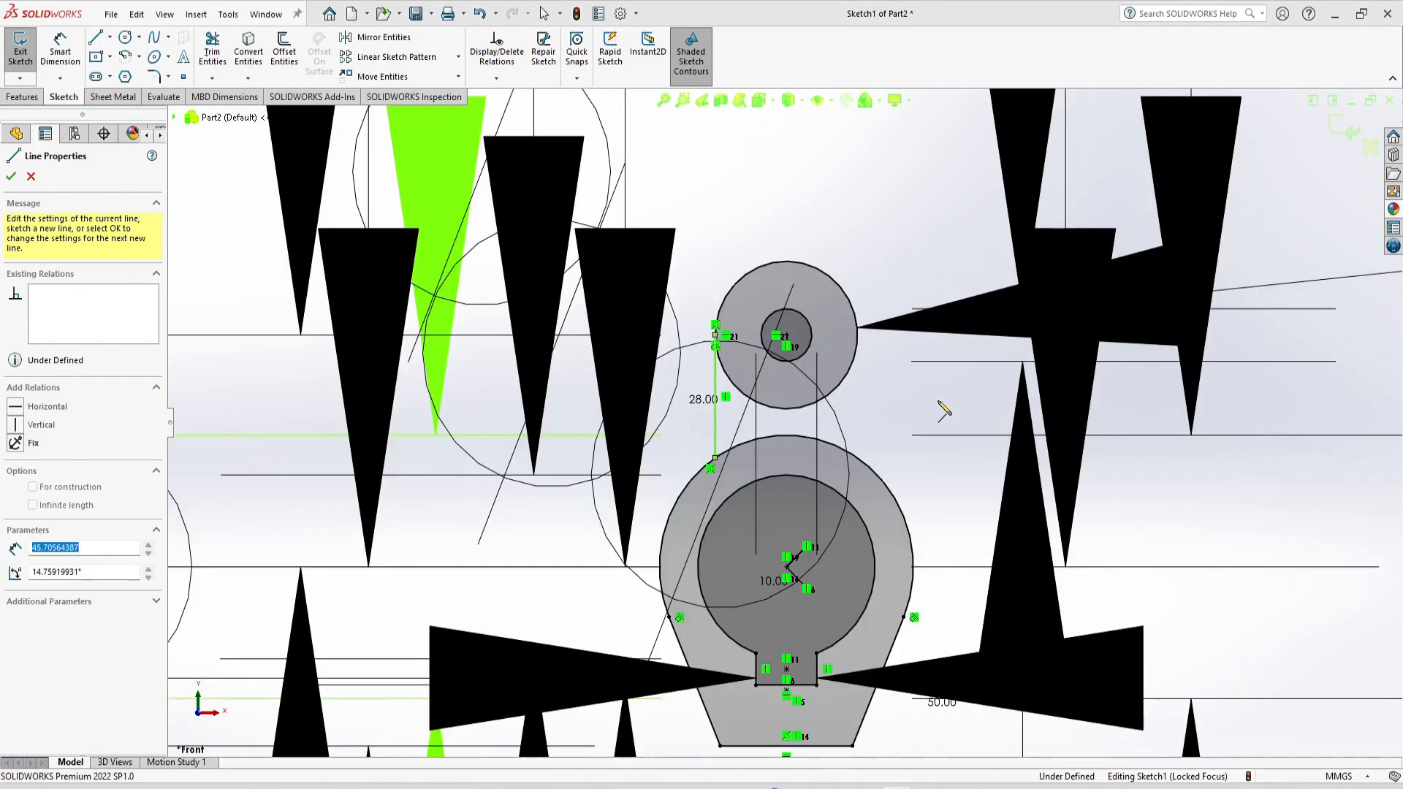
{"action": "left_click", "coordinate": [859, 340]}
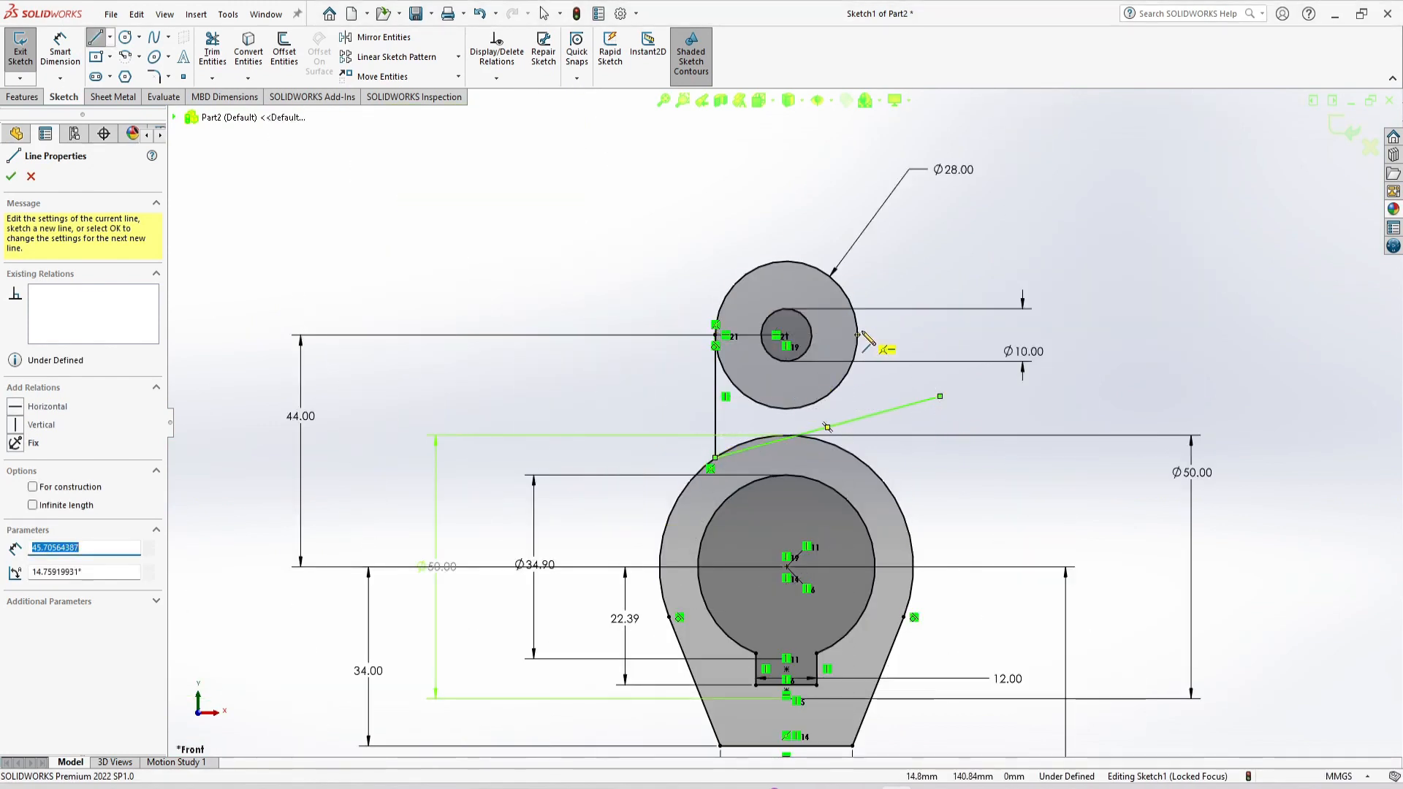
{"action": "left_click", "coordinate": [859, 460]}
{"action": "key", "text": "Escape"}
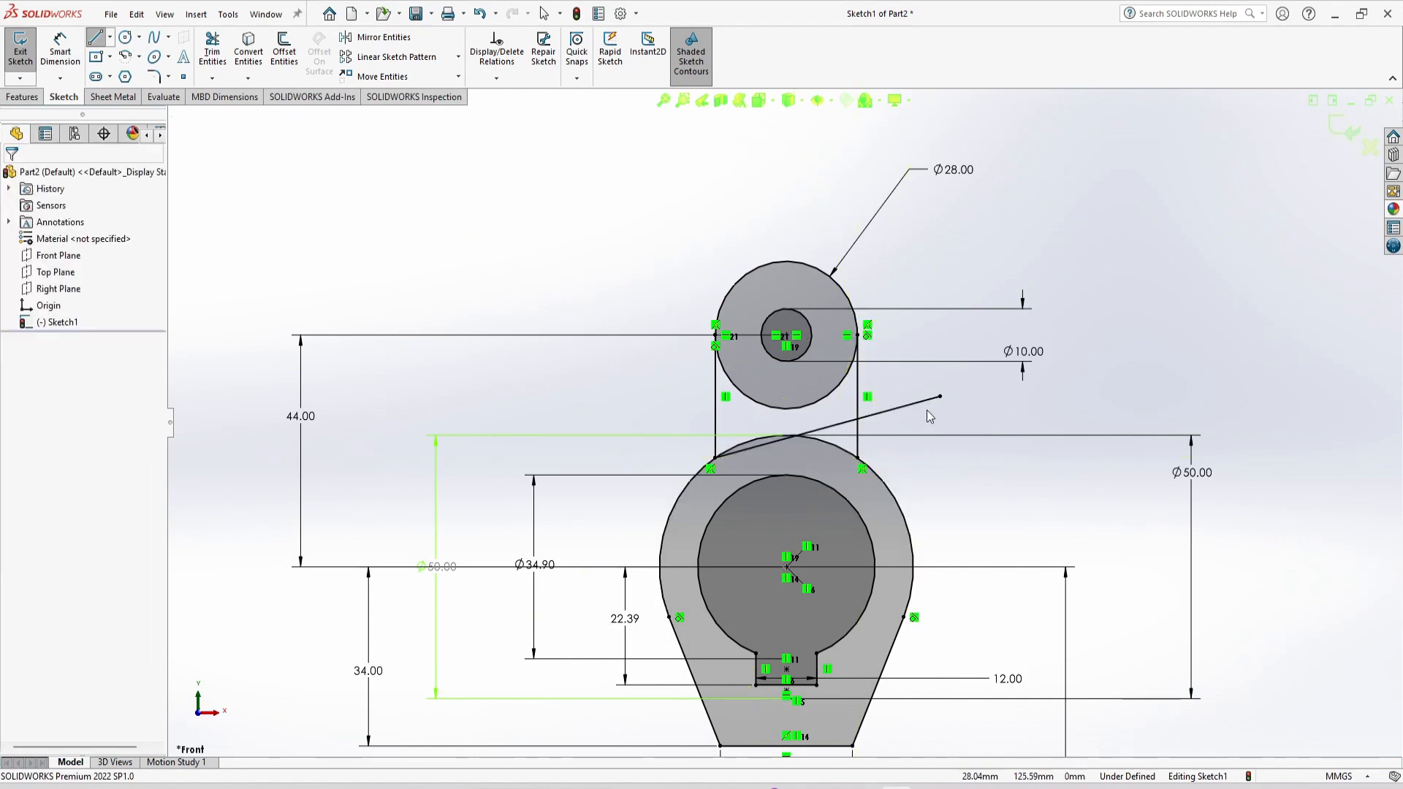
Delete the stray slanted line and trim the lug circle's lower arc and the boss's upper arc between the two vertical lines.
{"action": "left_click", "coordinate": [917, 403]}
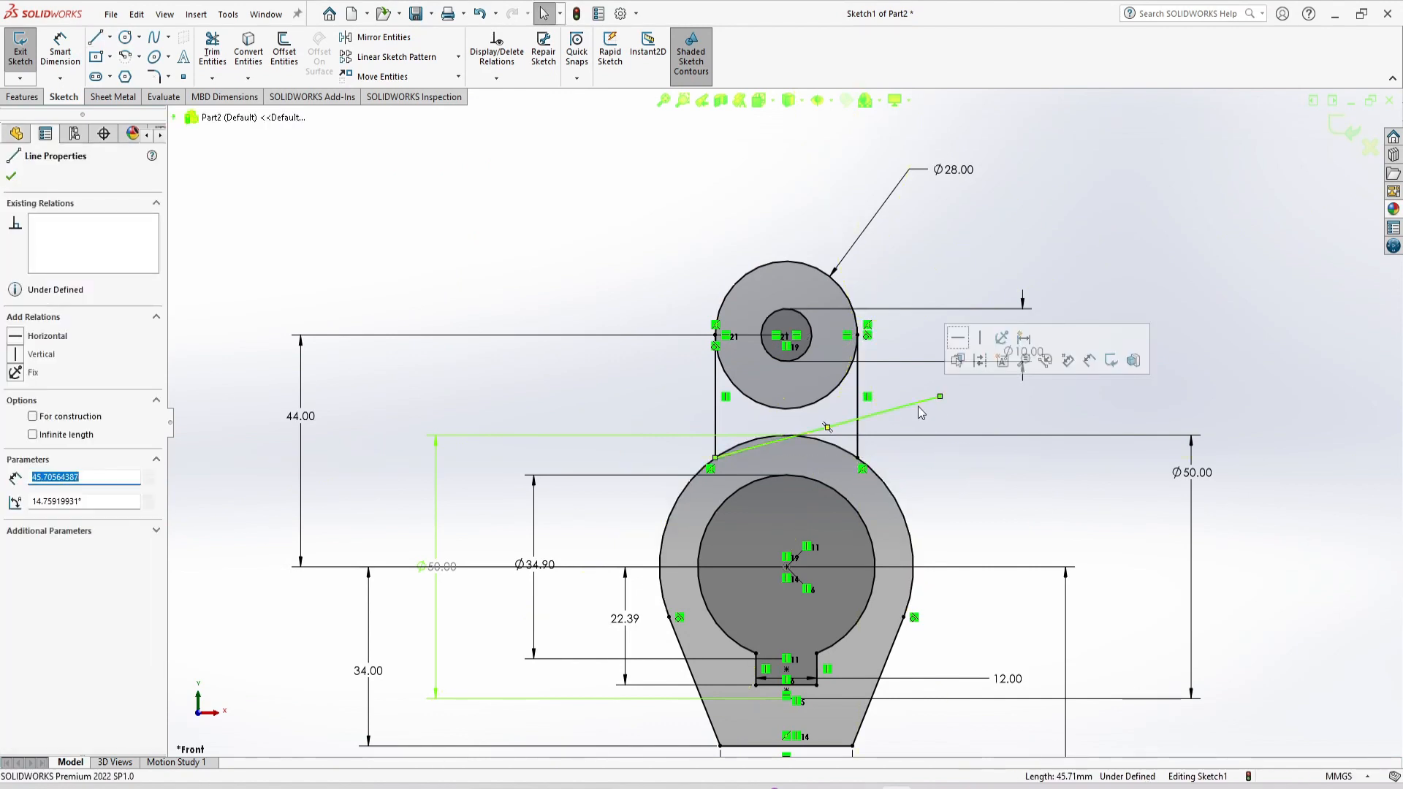
{"action": "key", "text": "Delete"}
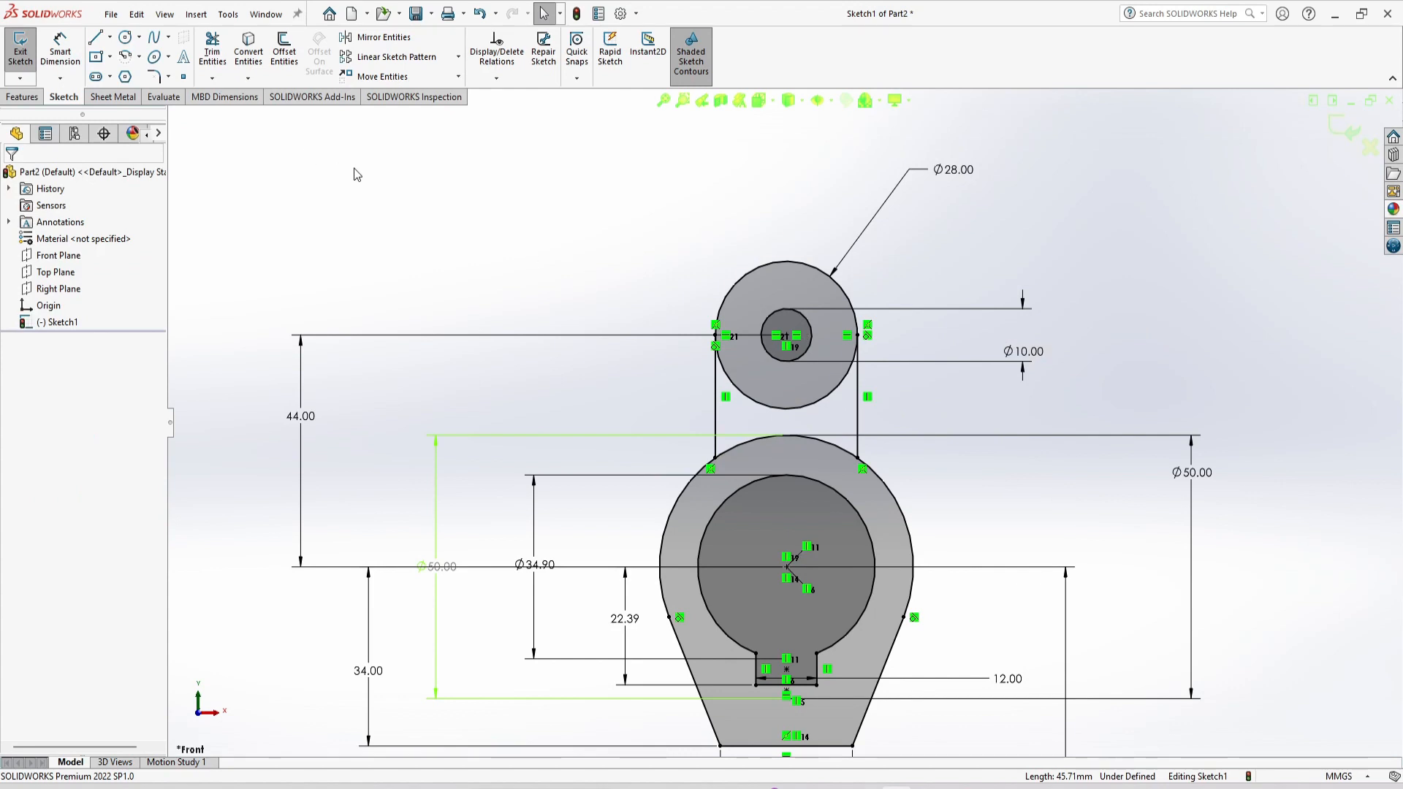
{"action": "left_click", "coordinate": [211, 51]}
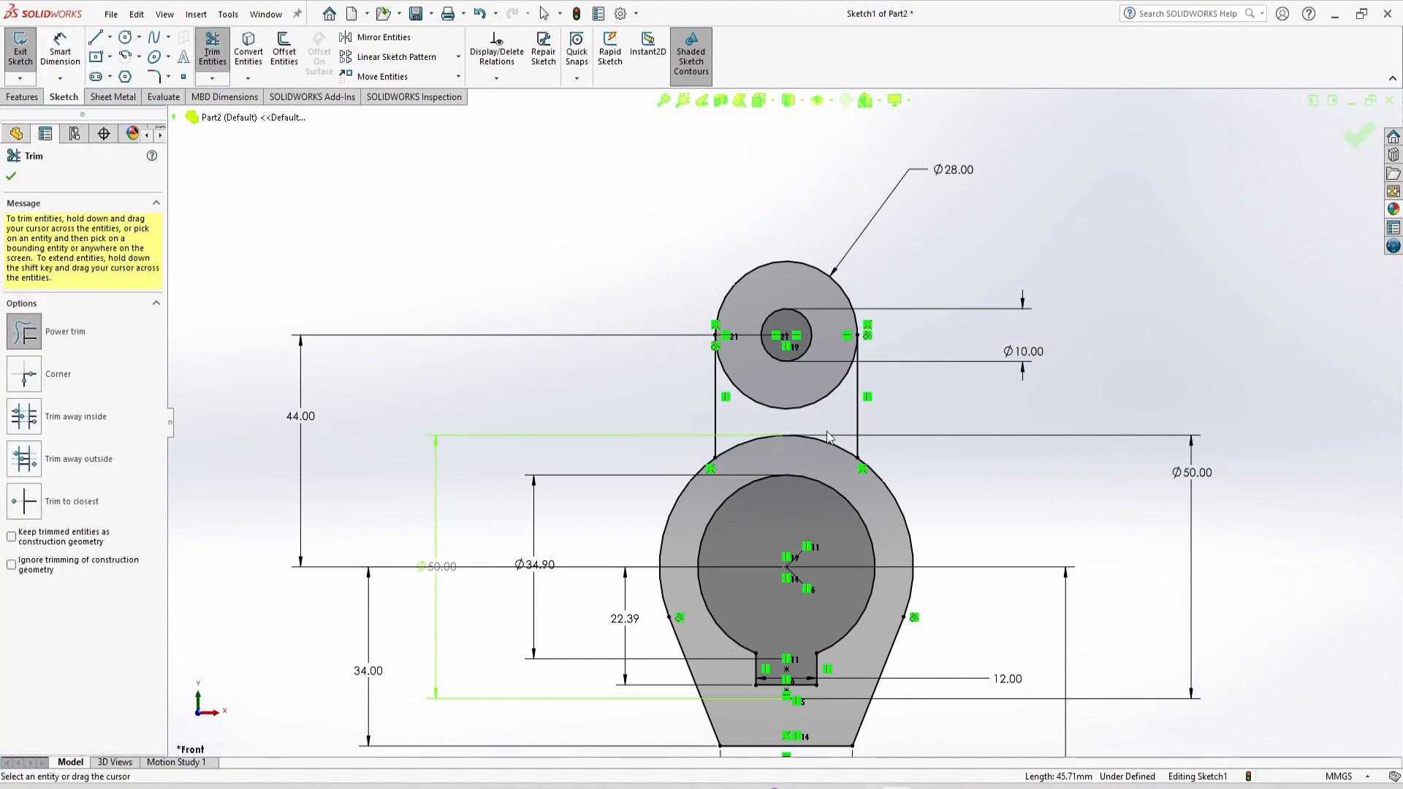
{"action": "mouse_move", "coordinate": [826, 415]}
{"action": "left_mouse_down"}
{"action": "mouse_move", "coordinate": [809, 390]}
{"action": "mouse_move", "coordinate": [798, 440]}
{"action": "left_mouse_up"}
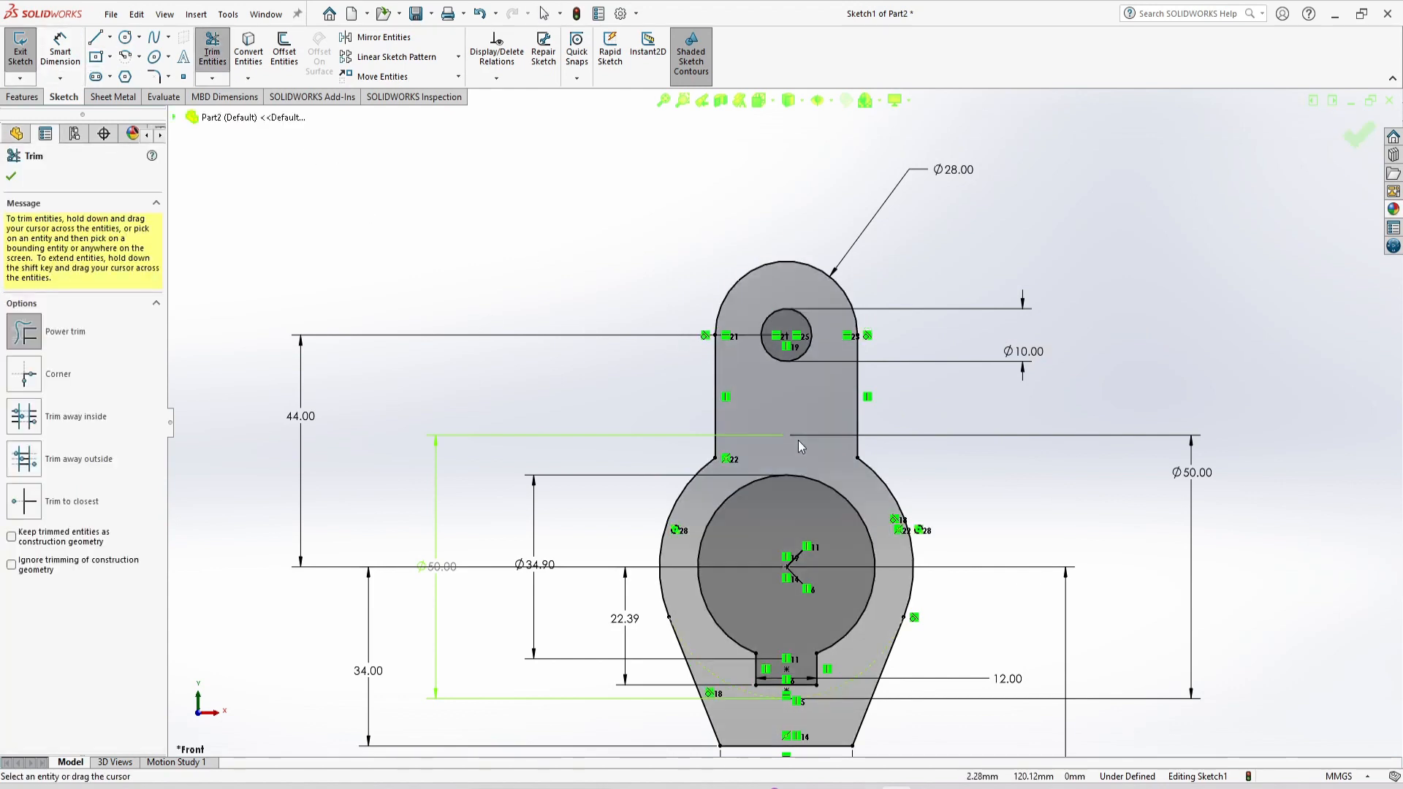
{"action": "key", "text": "f"}
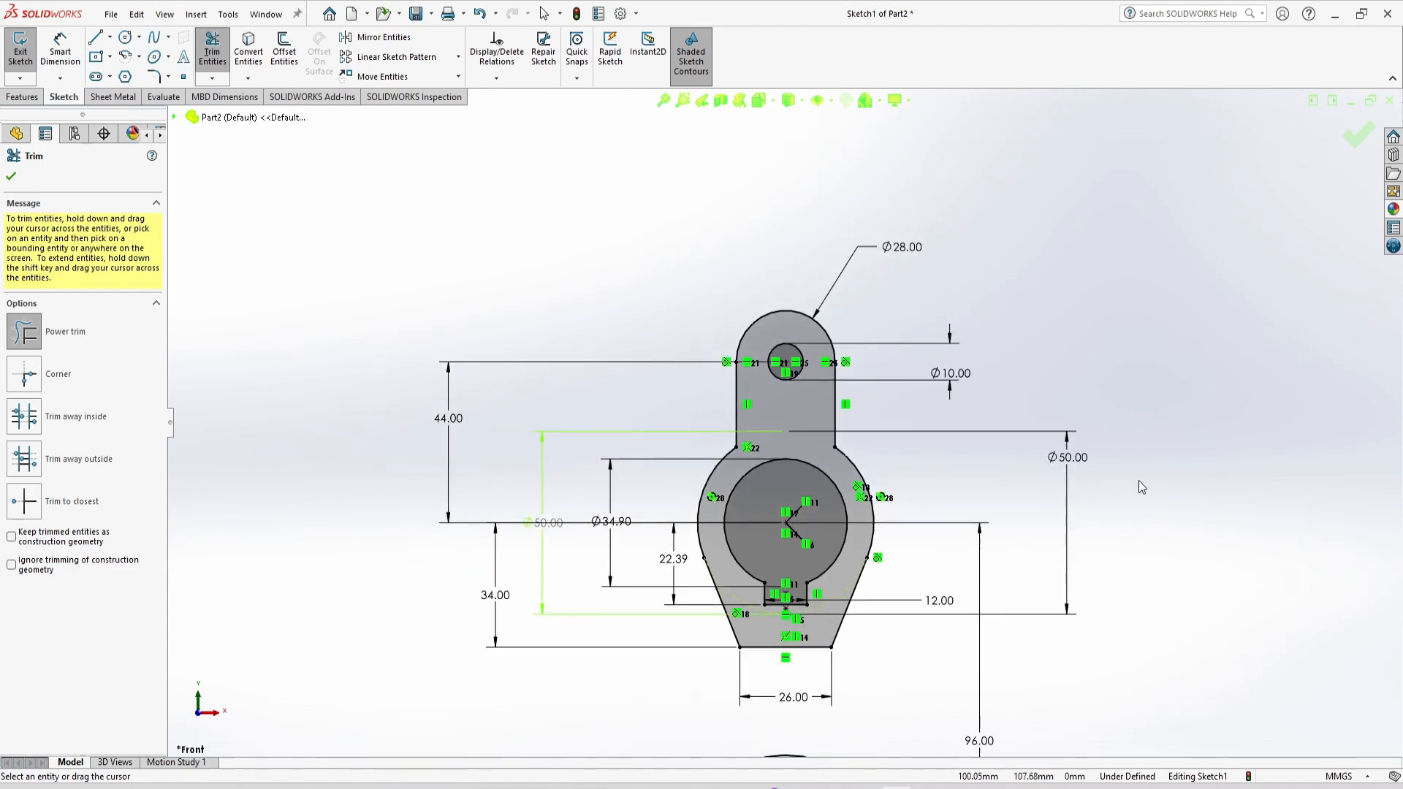
{"action": "key", "text": "f"}
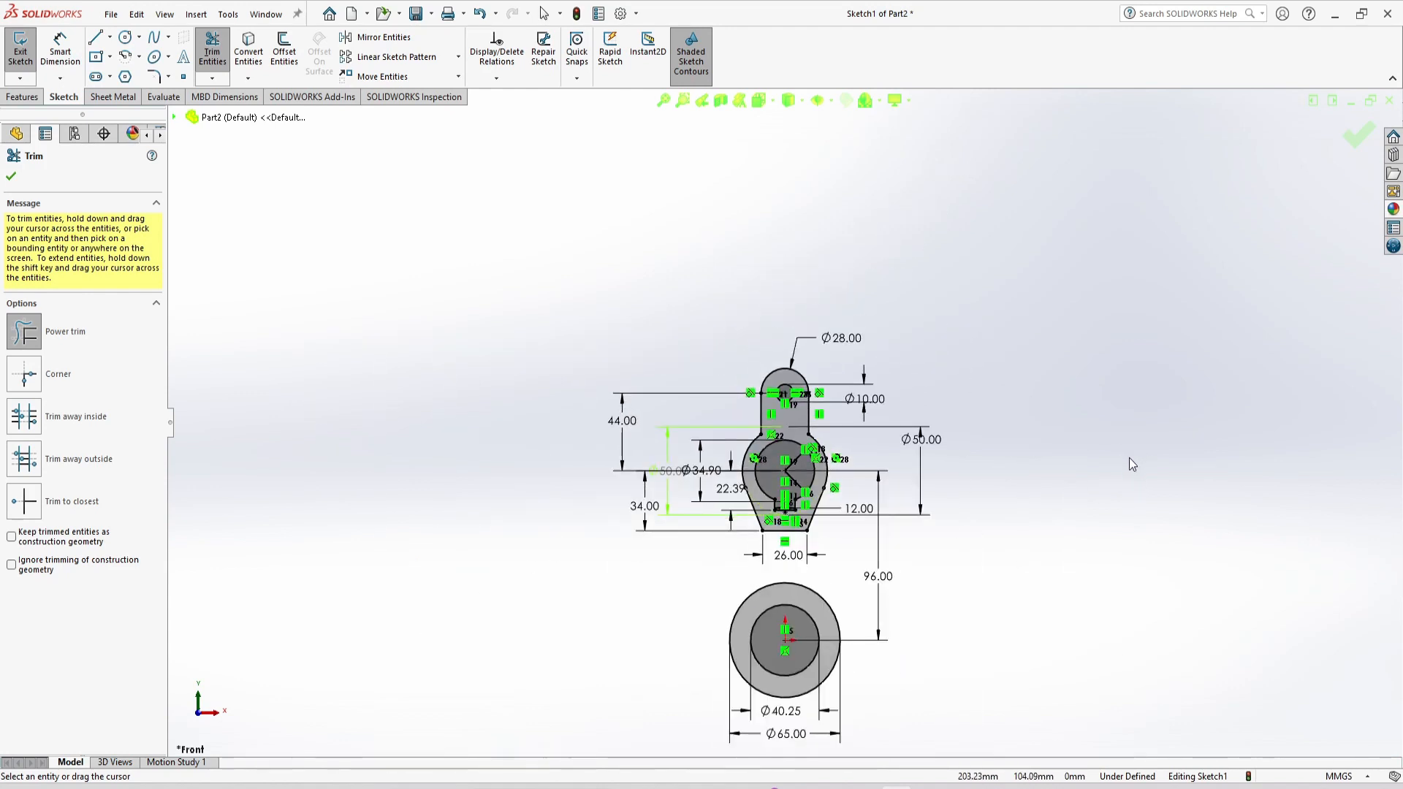
Check the part's widths in the reference drawing and extrude the whole sketch 34 mm with the Mid Plane end condition.
{"action": "key", "text": "alt+Tab"}
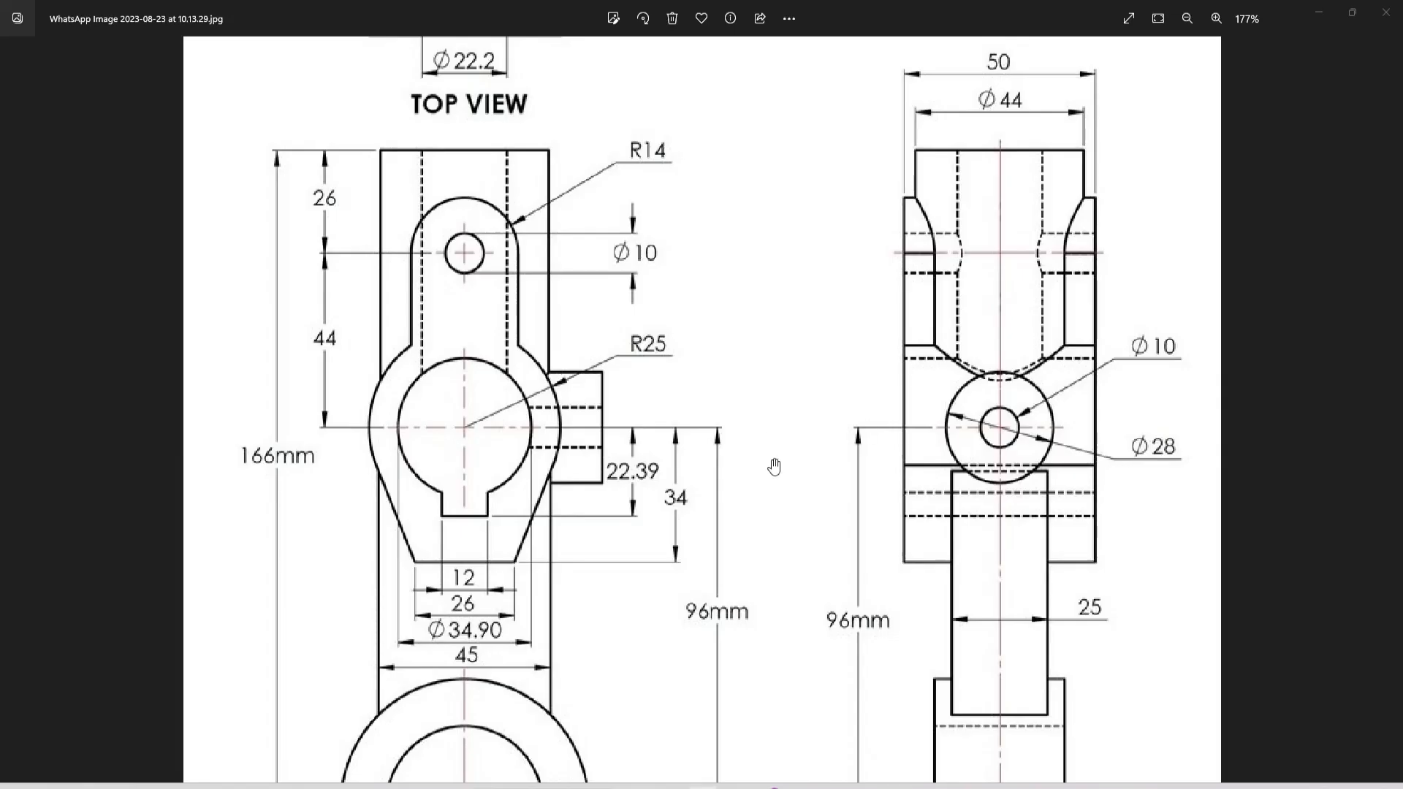
{"action": "scroll", "coordinate": [639, 482], "scroll_direction": "down", "scroll_amount": 4}
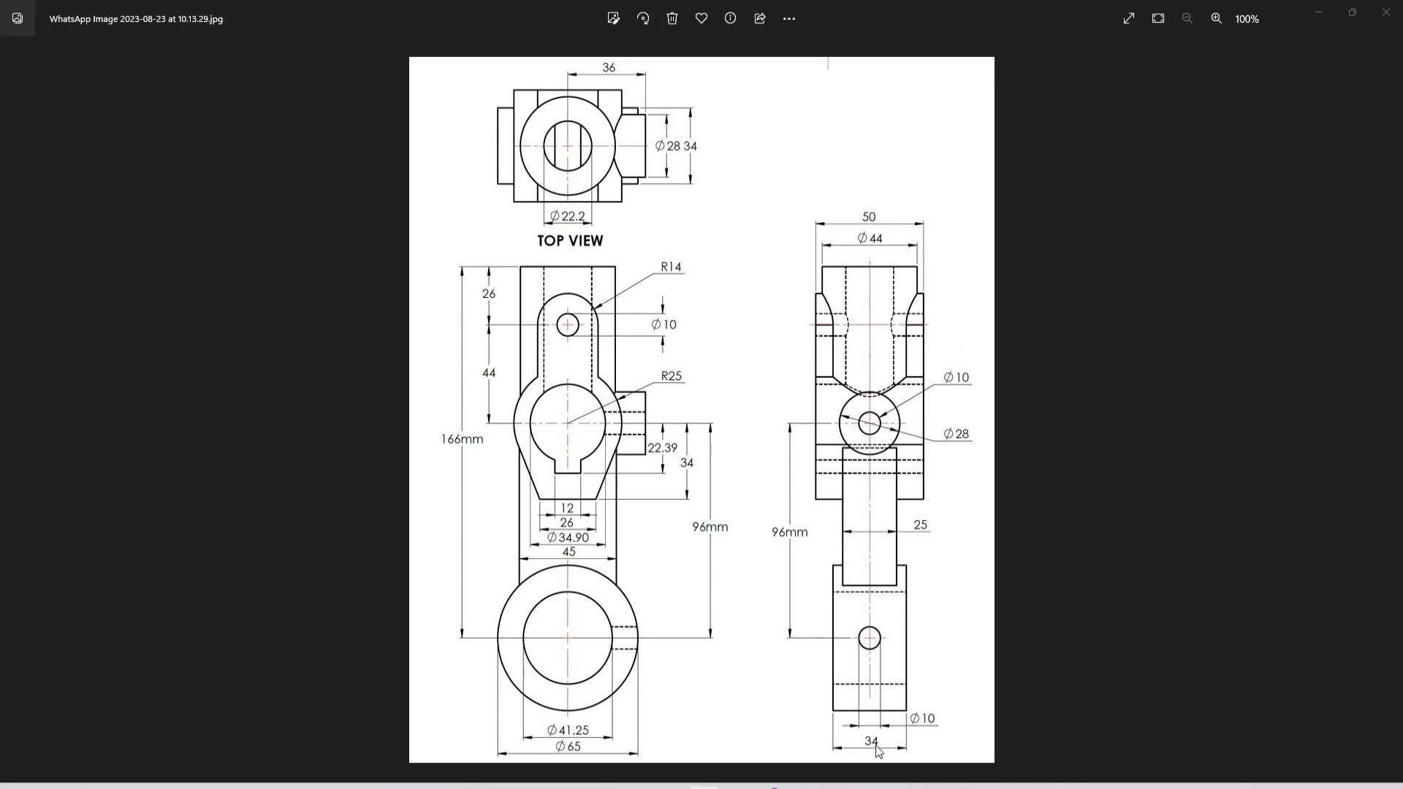
{"action": "key", "text": "alt+Tab"}
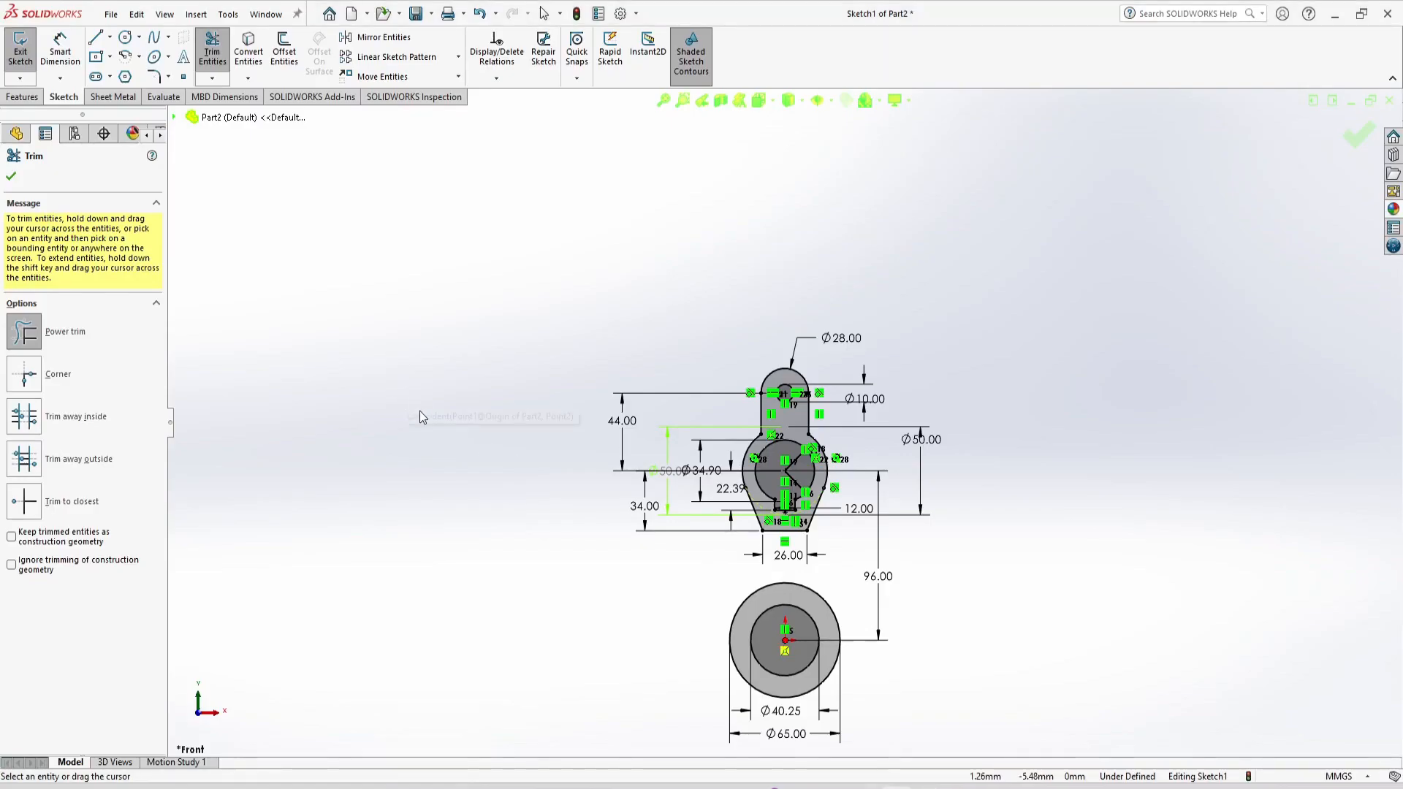
{"action": "left_click", "coordinate": [9, 95]}
{"action": "left_click", "coordinate": [27, 48]}
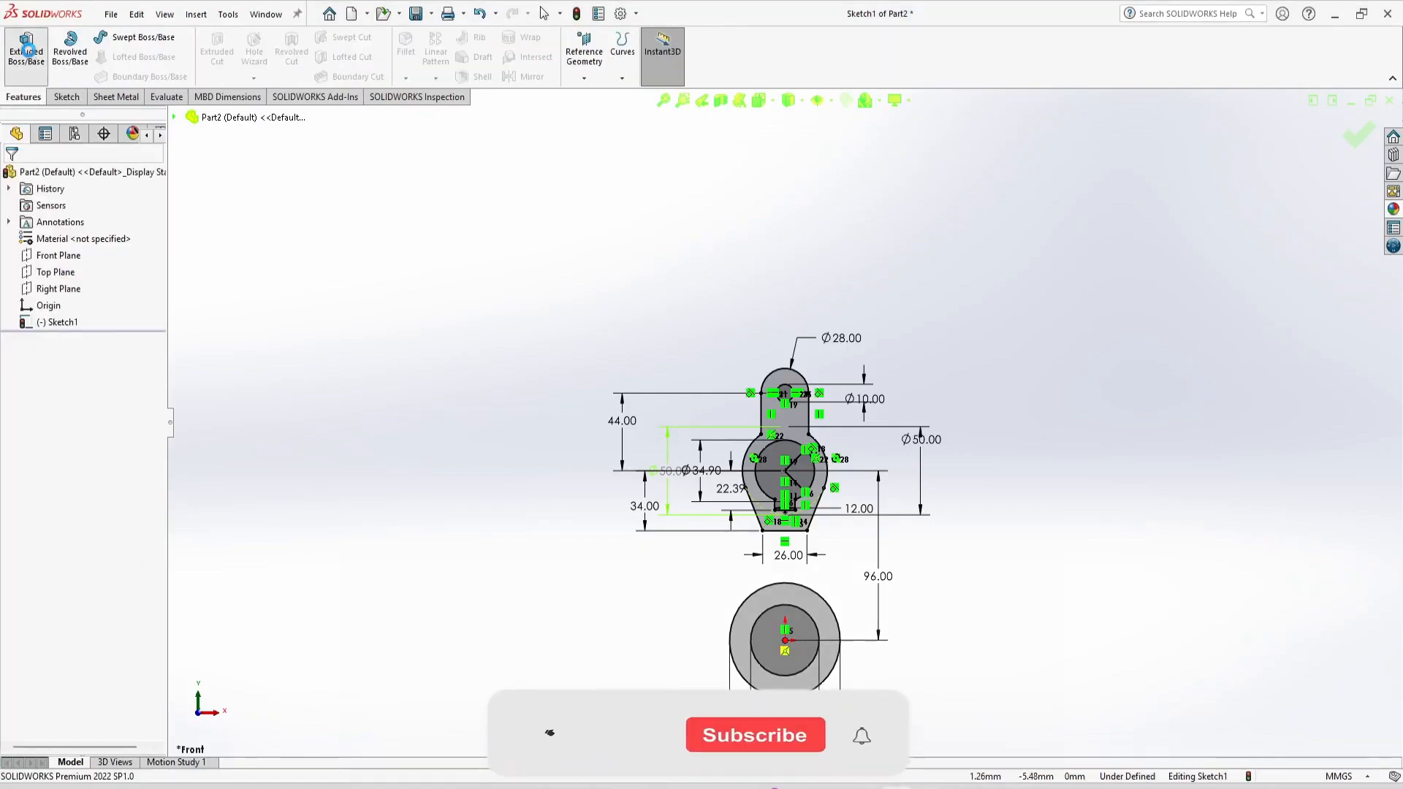
{"action": "key", "text": "alt+Tab"}
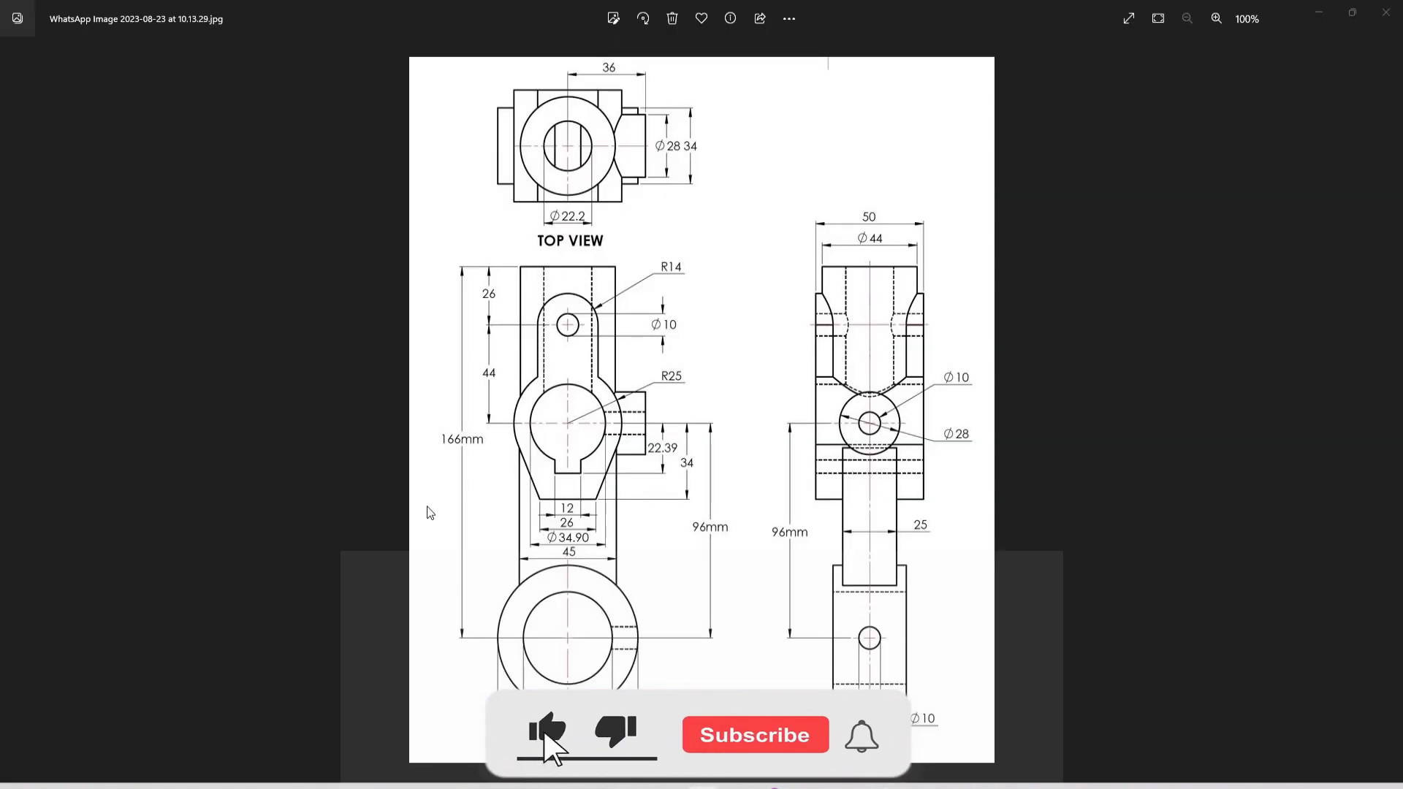
{"action": "key", "text": "alt+Tab"}
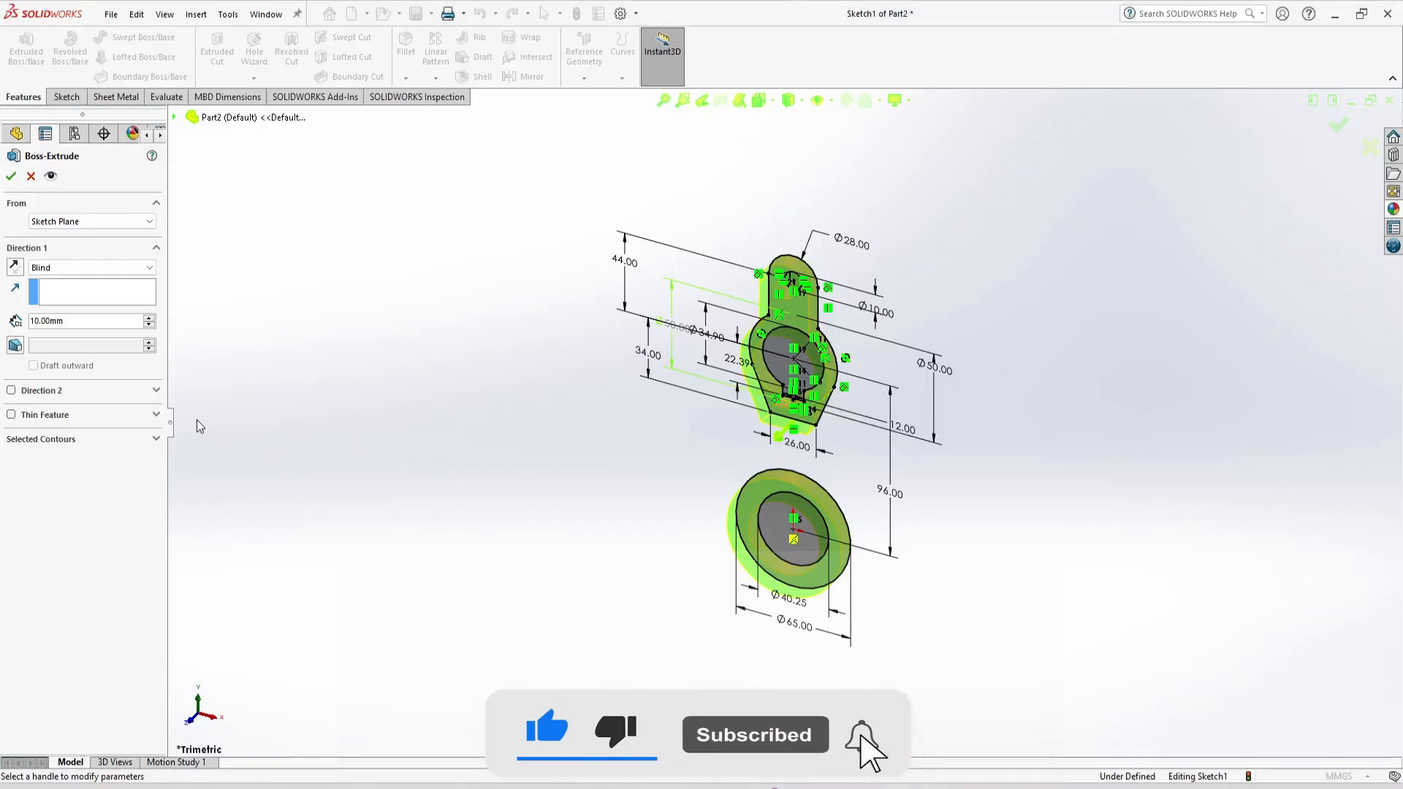
{"action": "left_click", "coordinate": [99, 268]}
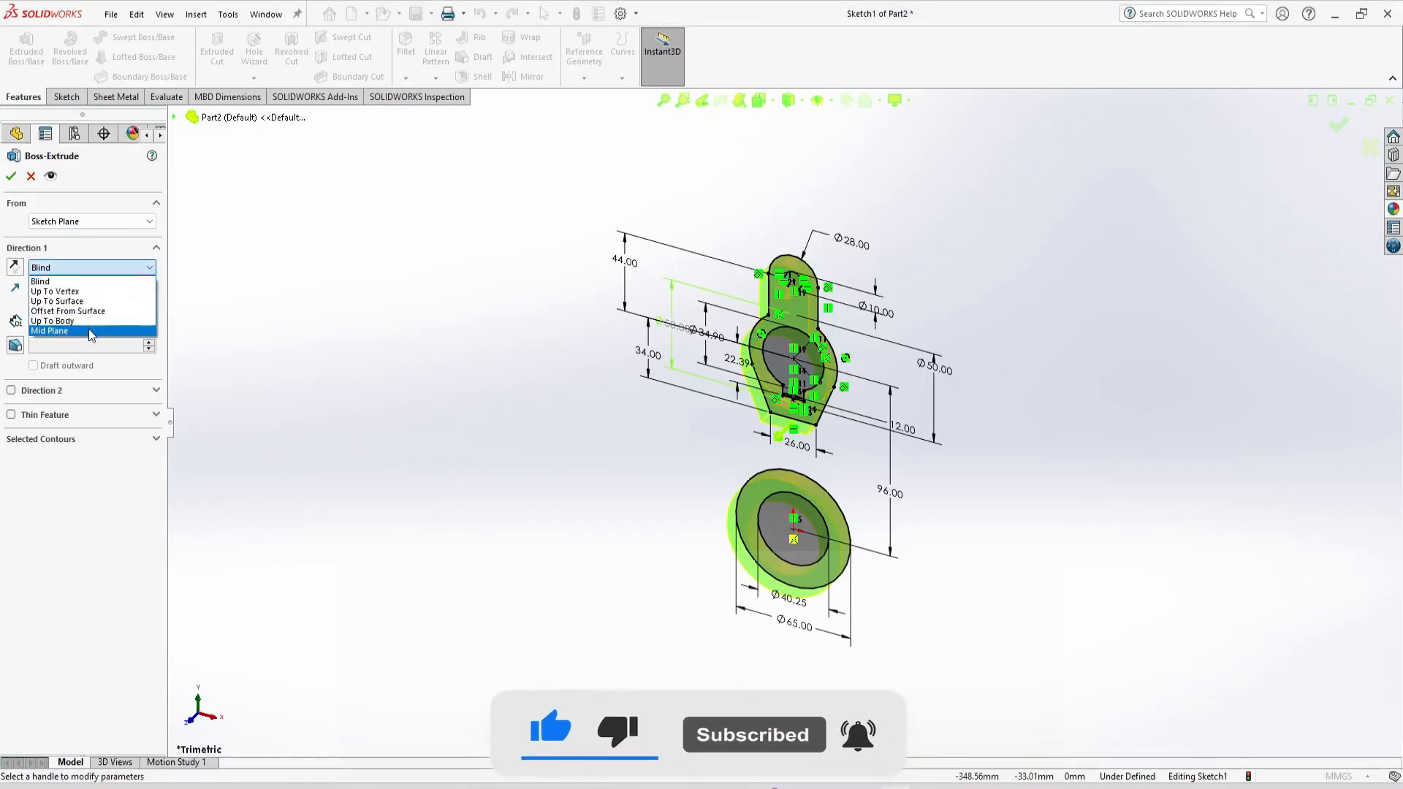
{"action": "left_click", "coordinate": [89, 328]}
{"action": "type", "text": "3"}
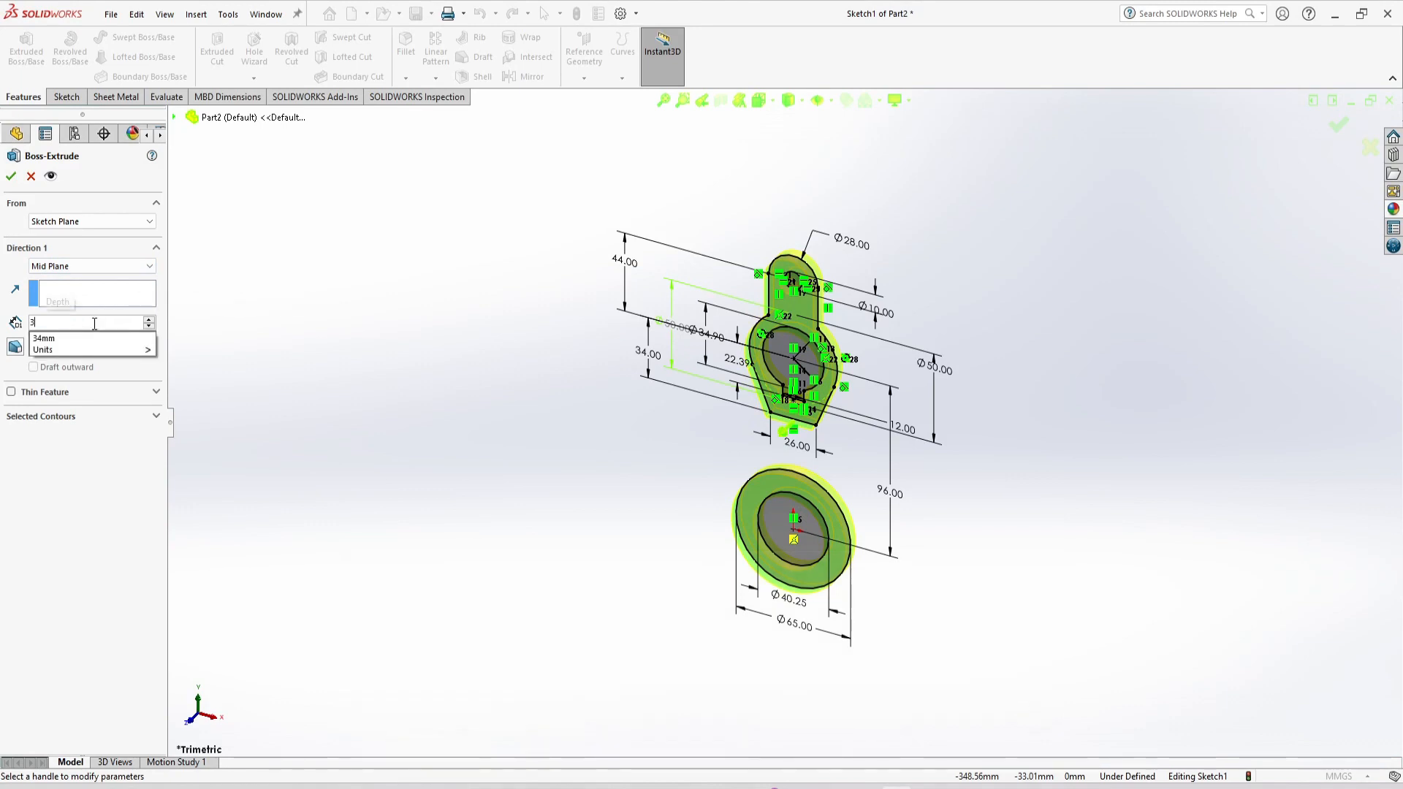
{"action": "type", "text": "4"}
{"action": "key", "text": "Return"}
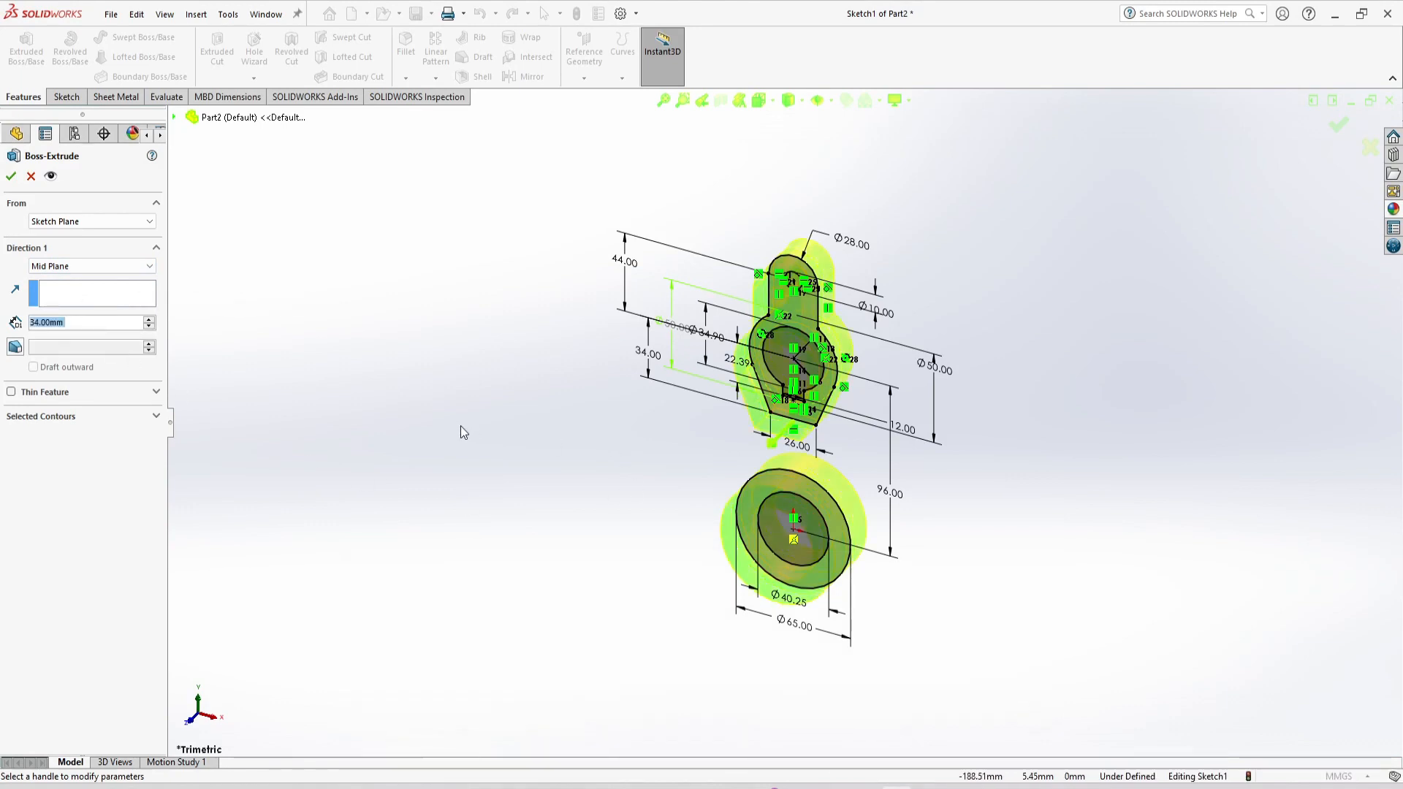
{"action": "left_click", "coordinate": [9, 177]}
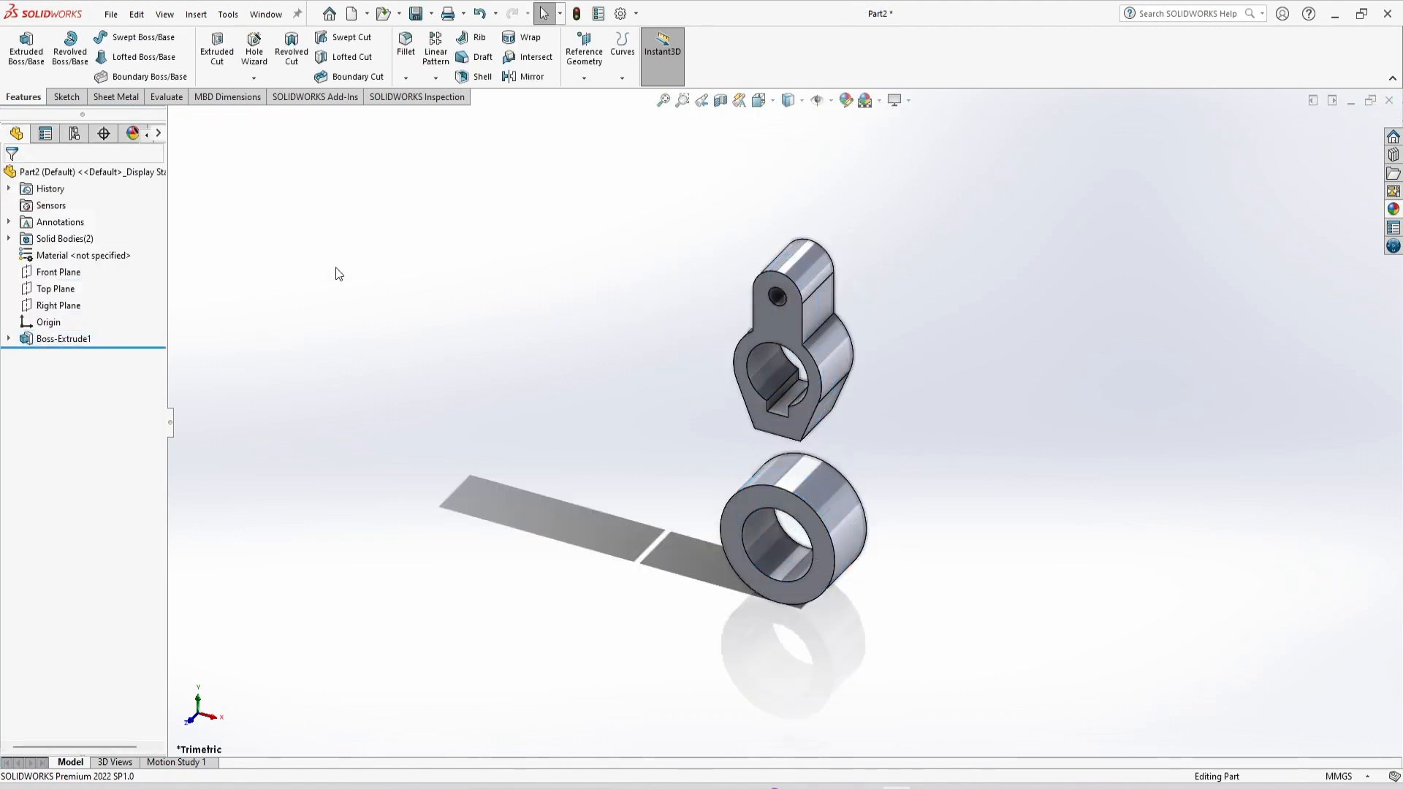
Start a sketch on the Front Plane and convert all entities of the first extrusion's sketch into it.
{"action": "left_click", "coordinate": [57, 272]}
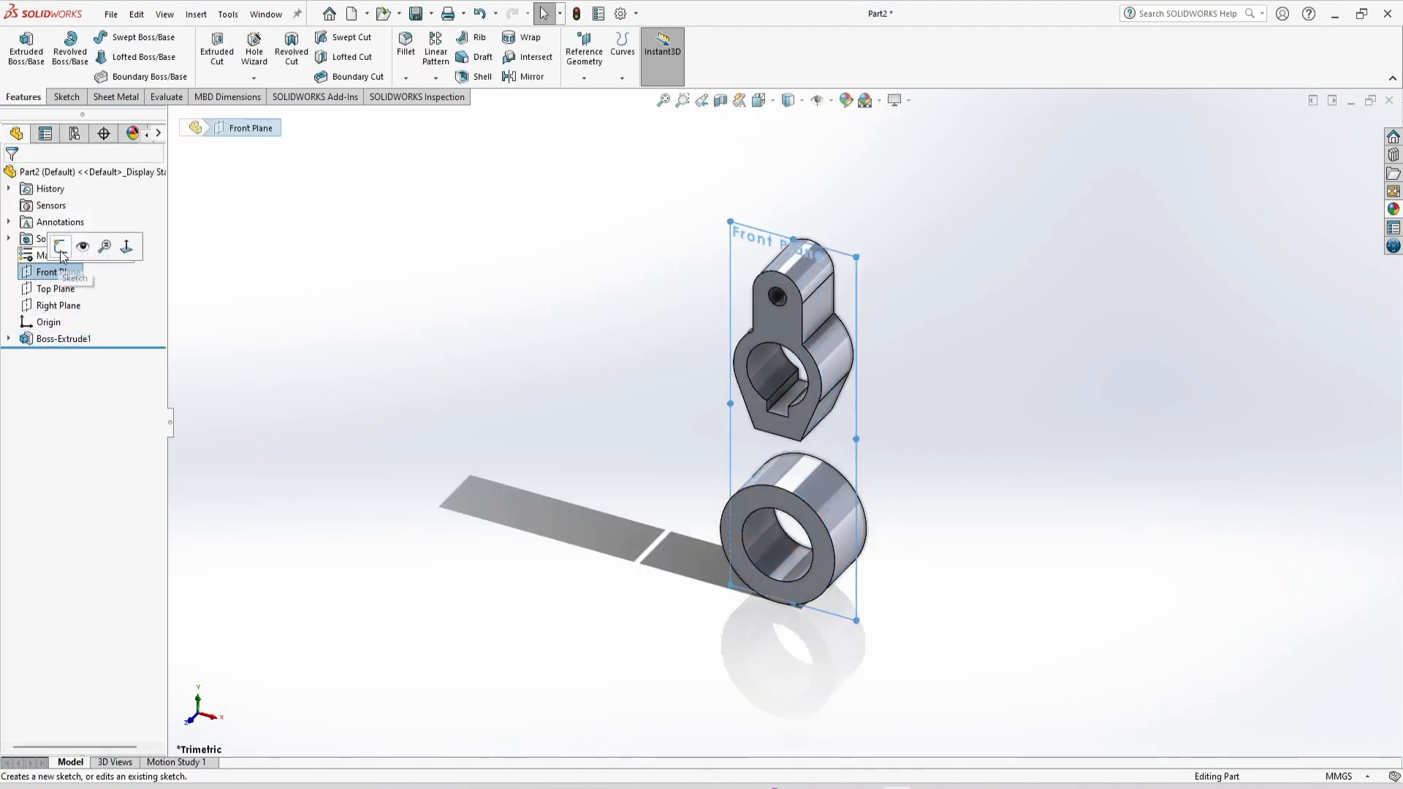
{"action": "left_click", "coordinate": [61, 248]}
{"action": "mouse_move", "coordinate": [1059, 353]}
{"action": "middle_mouse_down"}
{"action": "mouse_move", "coordinate": [1018, 414]}
{"action": "mouse_move", "coordinate": [993, 404]}
{"action": "middle_mouse_up"}
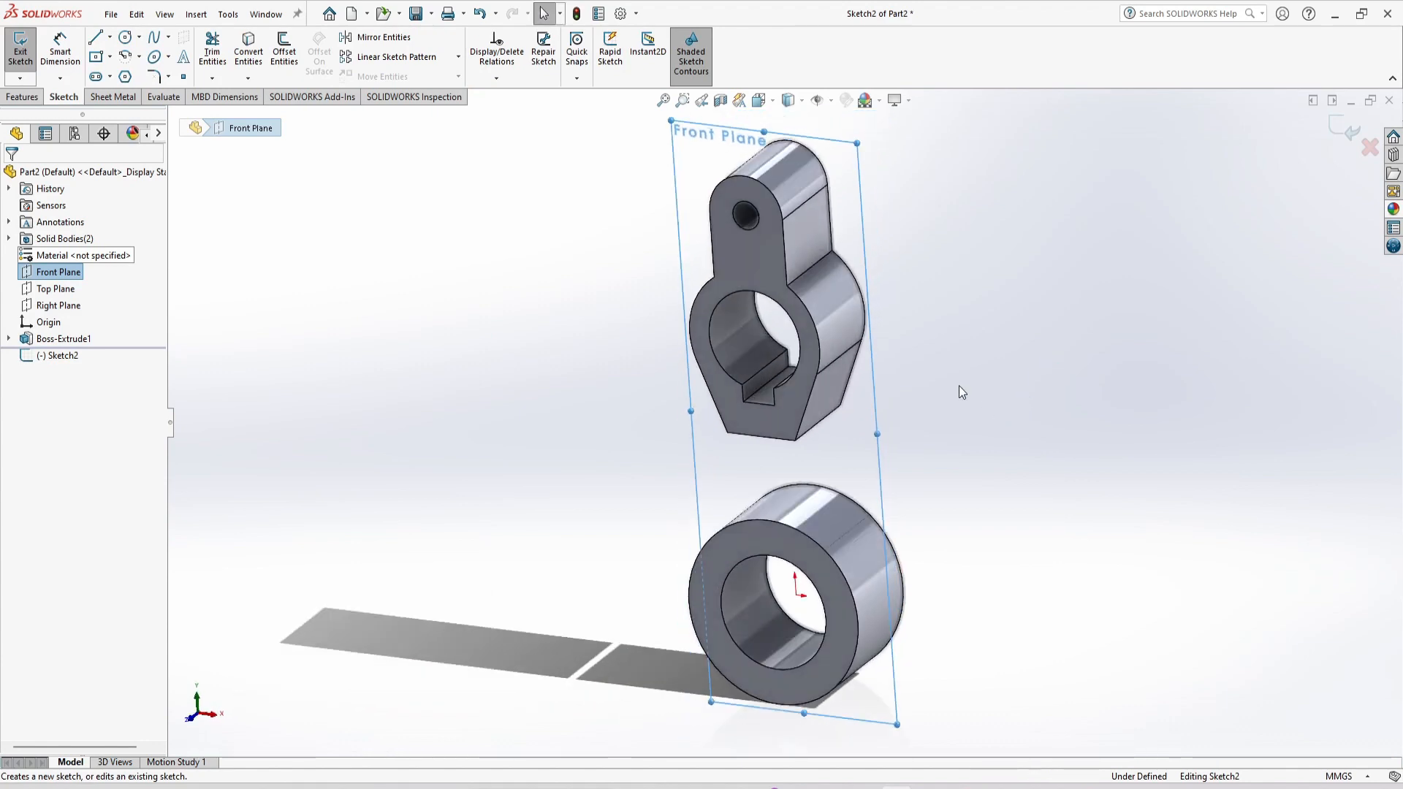
{"action": "left_click", "coordinate": [8, 338]}
{"action": "left_click", "coordinate": [69, 357]}
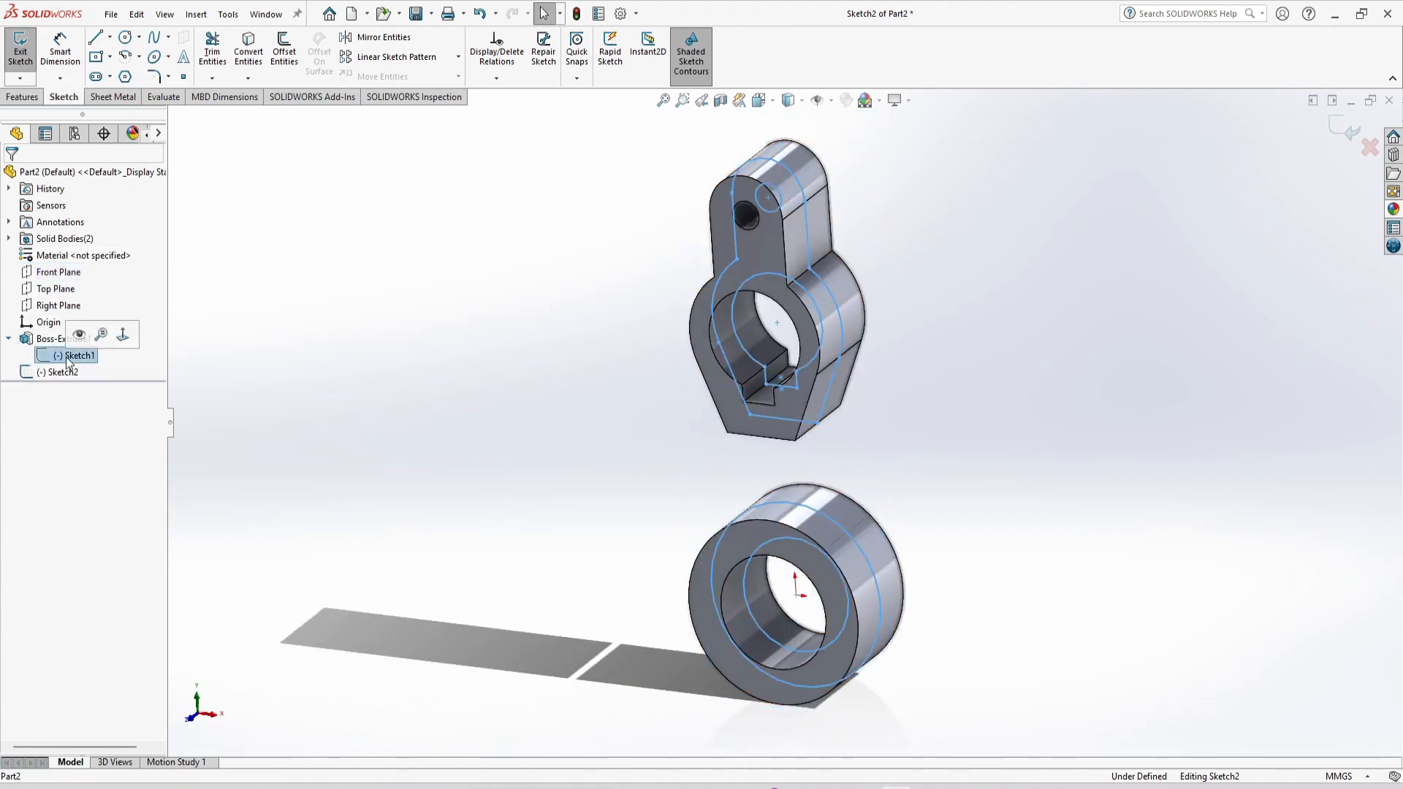
{"action": "left_click", "coordinate": [252, 58]}
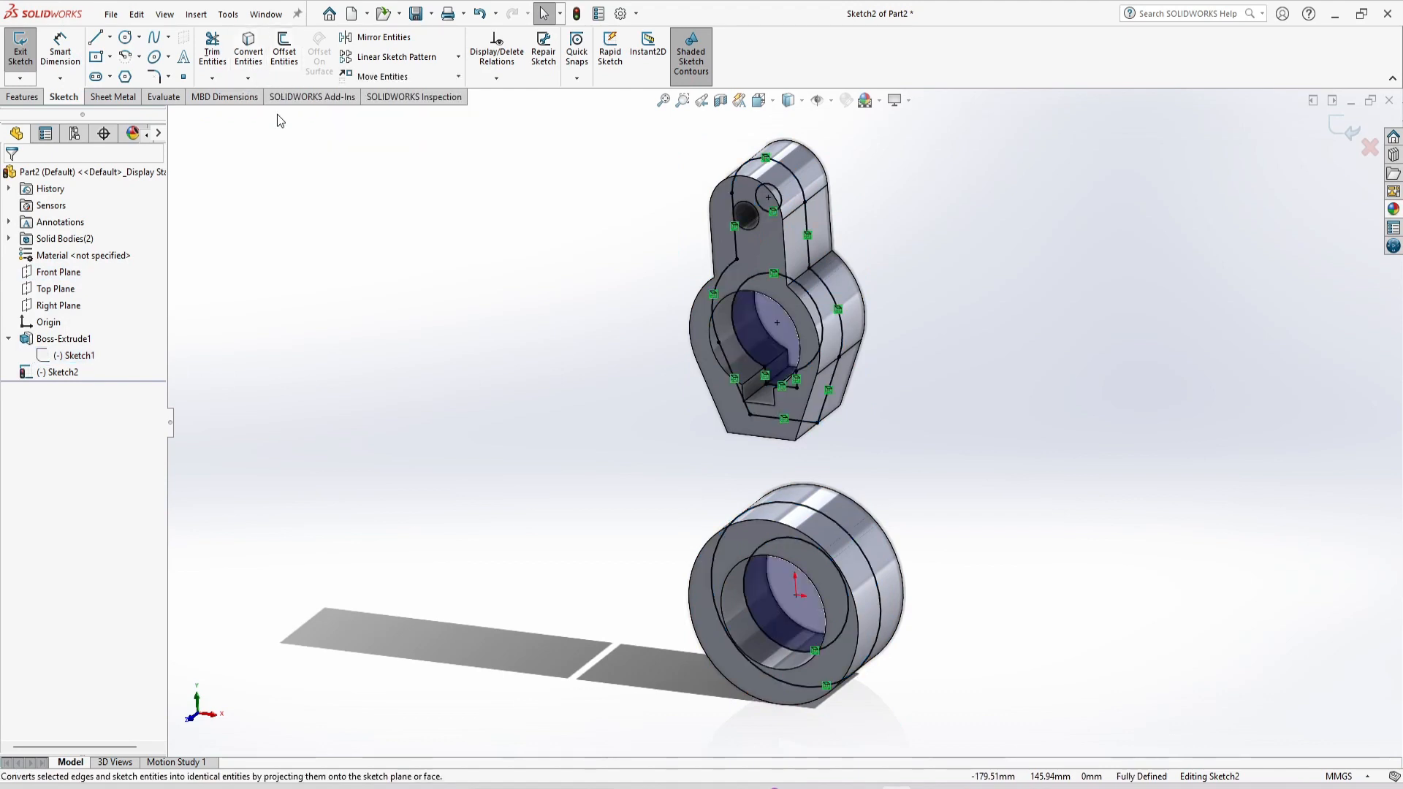
Delete the two converted ring circles and extrude the remaining boss profile 50 mm with the Mid Plane end condition.
{"action": "left_click_drag", "start_coordinate": [971, 711], "coordinate": [647, 489]}
{"action": "key", "text": "Delete"}
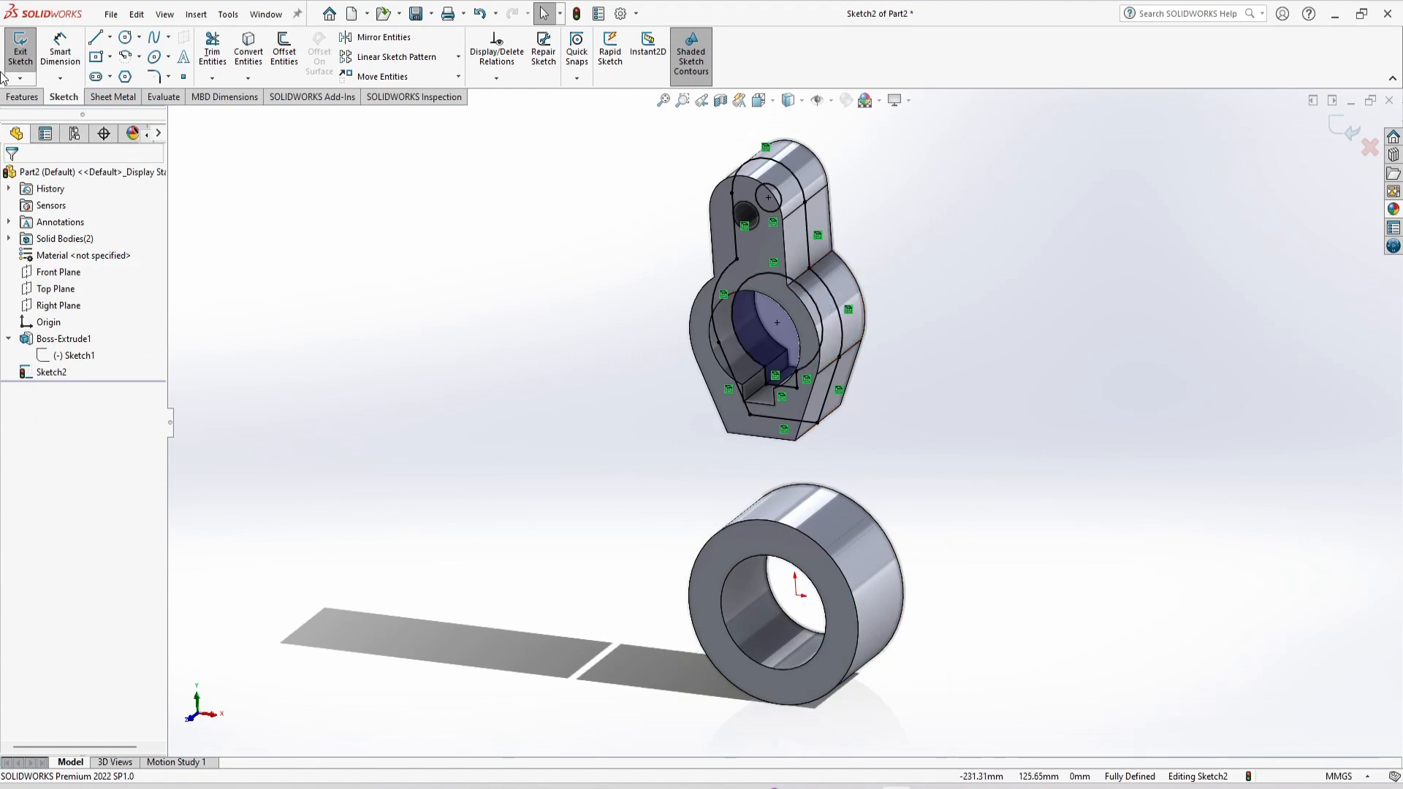
{"action": "left_click", "coordinate": [22, 97]}
{"action": "left_click", "coordinate": [16, 51]}
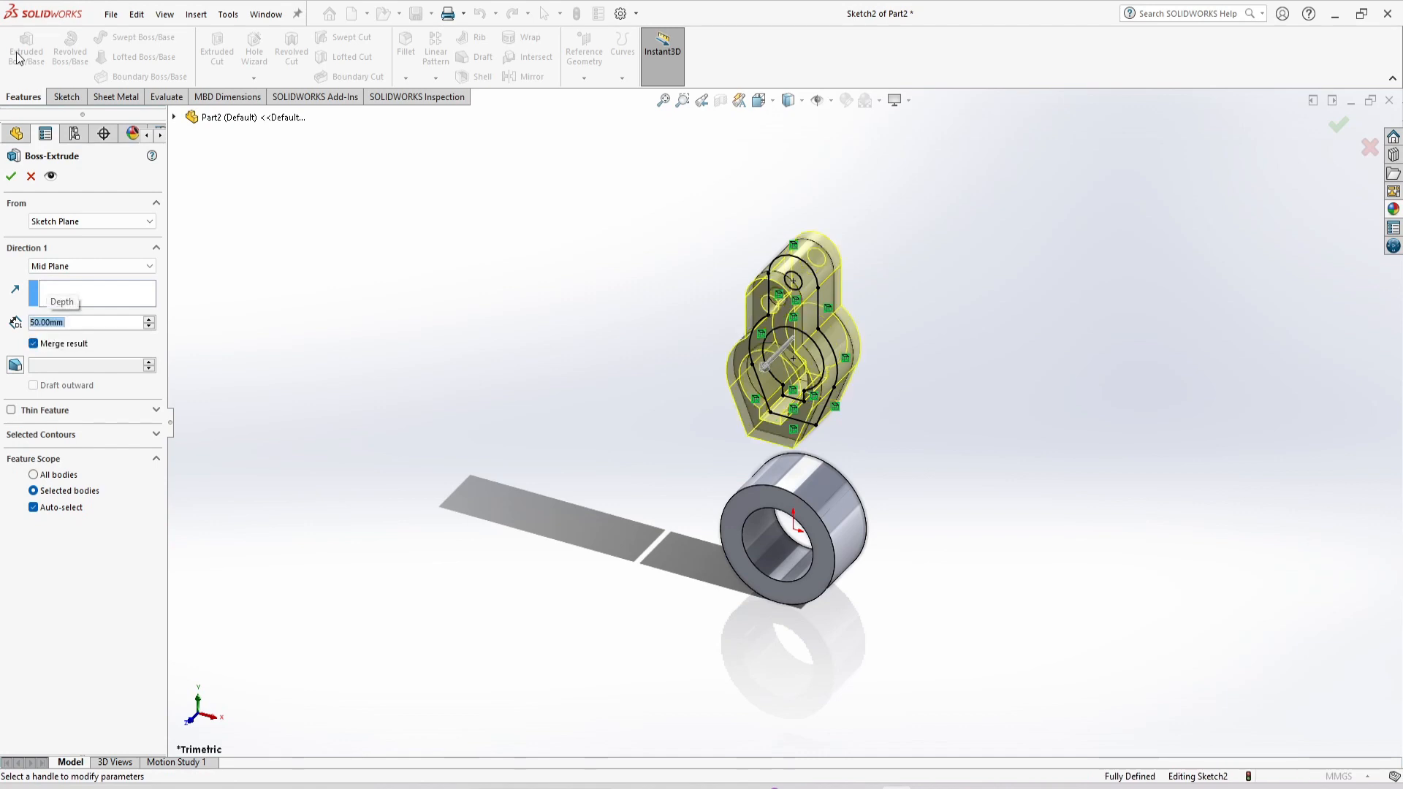
{"action": "left_click", "coordinate": [10, 176]}
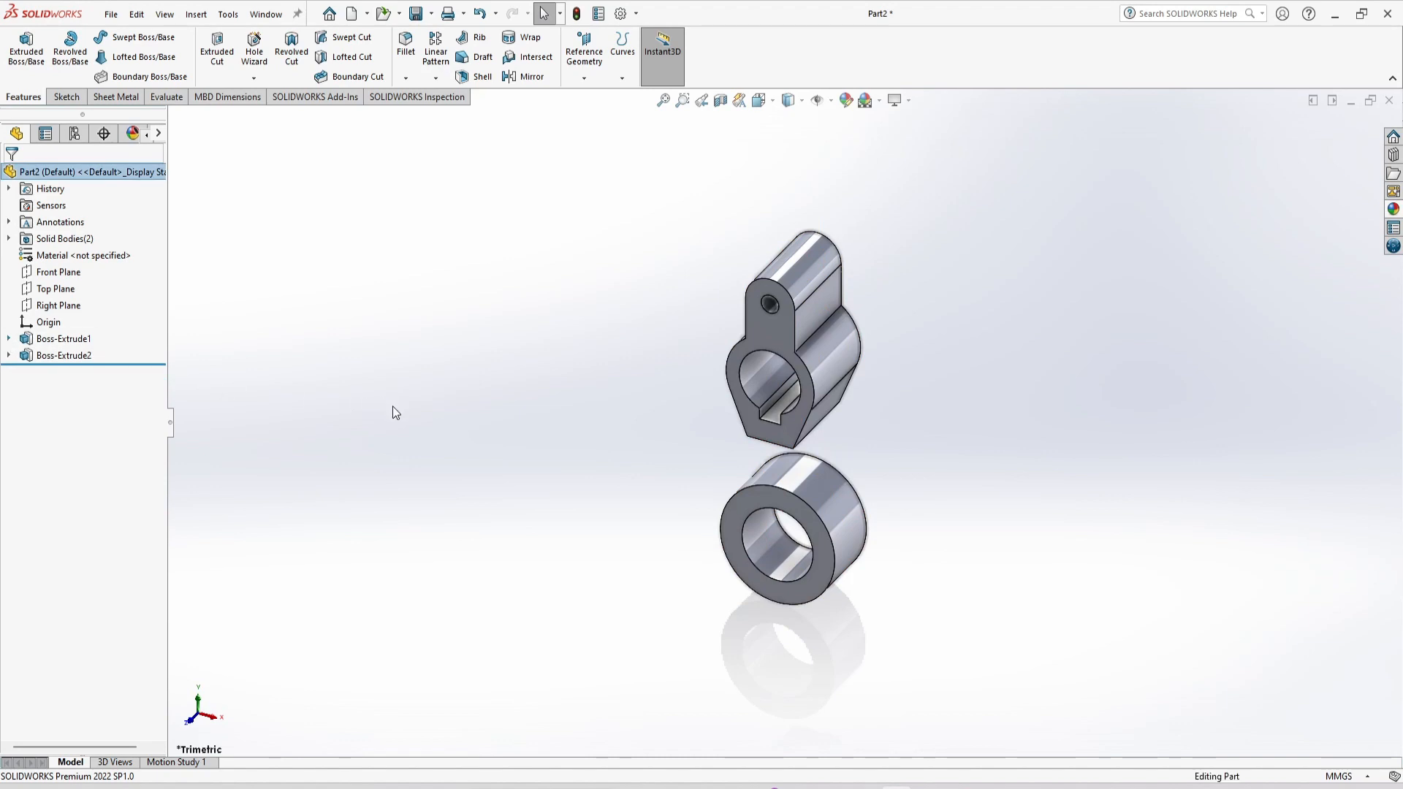
{"action": "key", "text": "ctrl+7"}
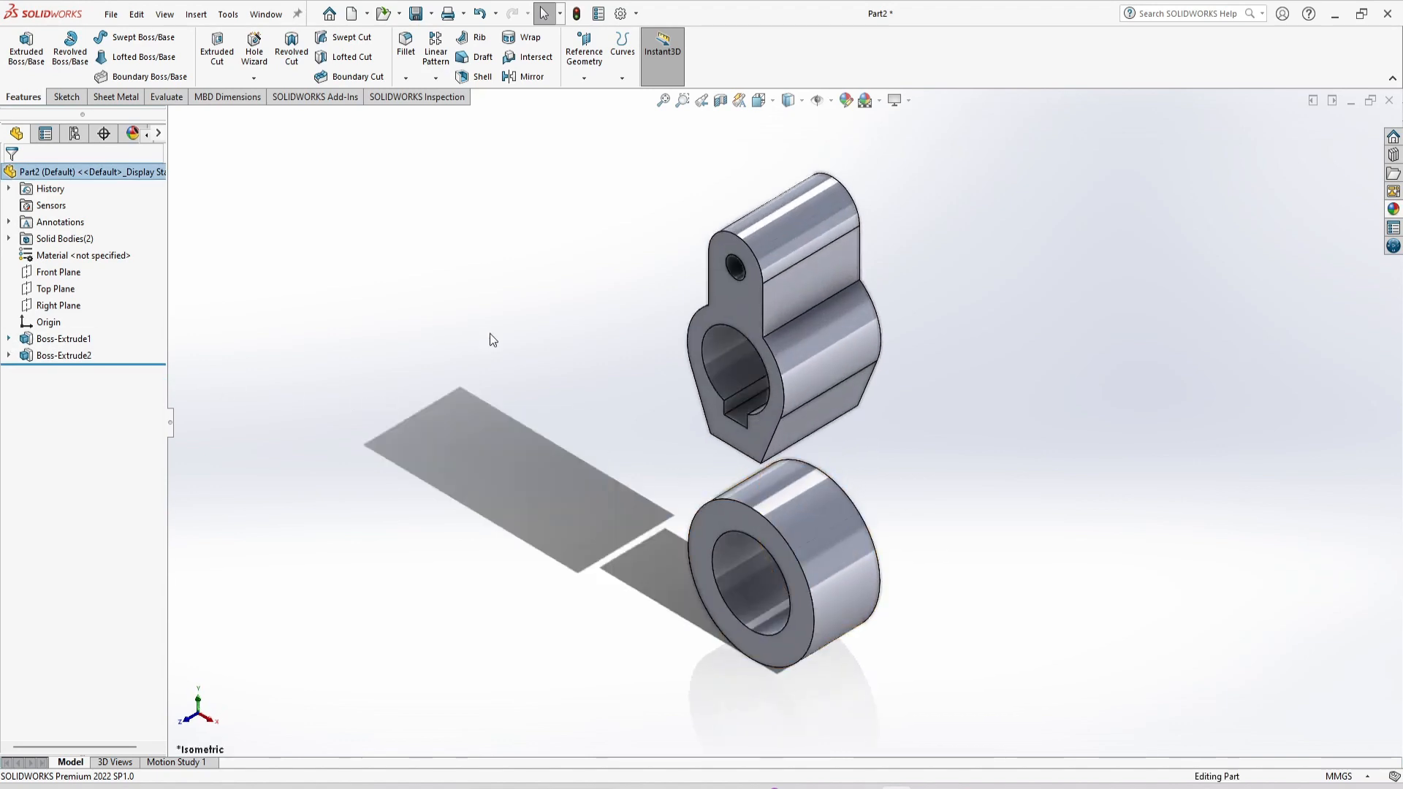
Check the connecting arm in the reference drawing and sketch a horizontal construction line about 37 mm long on the Front Plane between boss and ring.
{"action": "key", "text": "alt+Tab"}
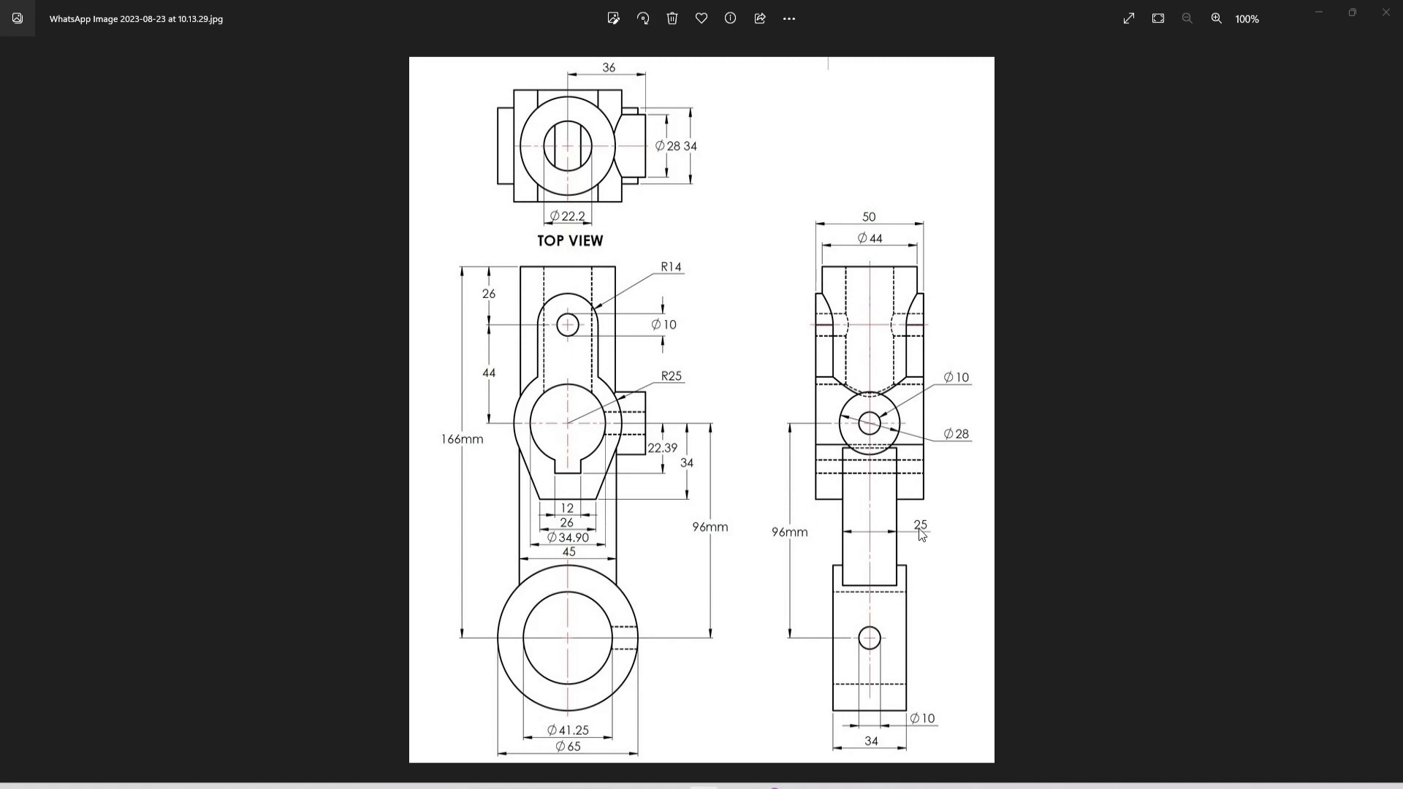
{"action": "key", "text": "alt+Tab"}
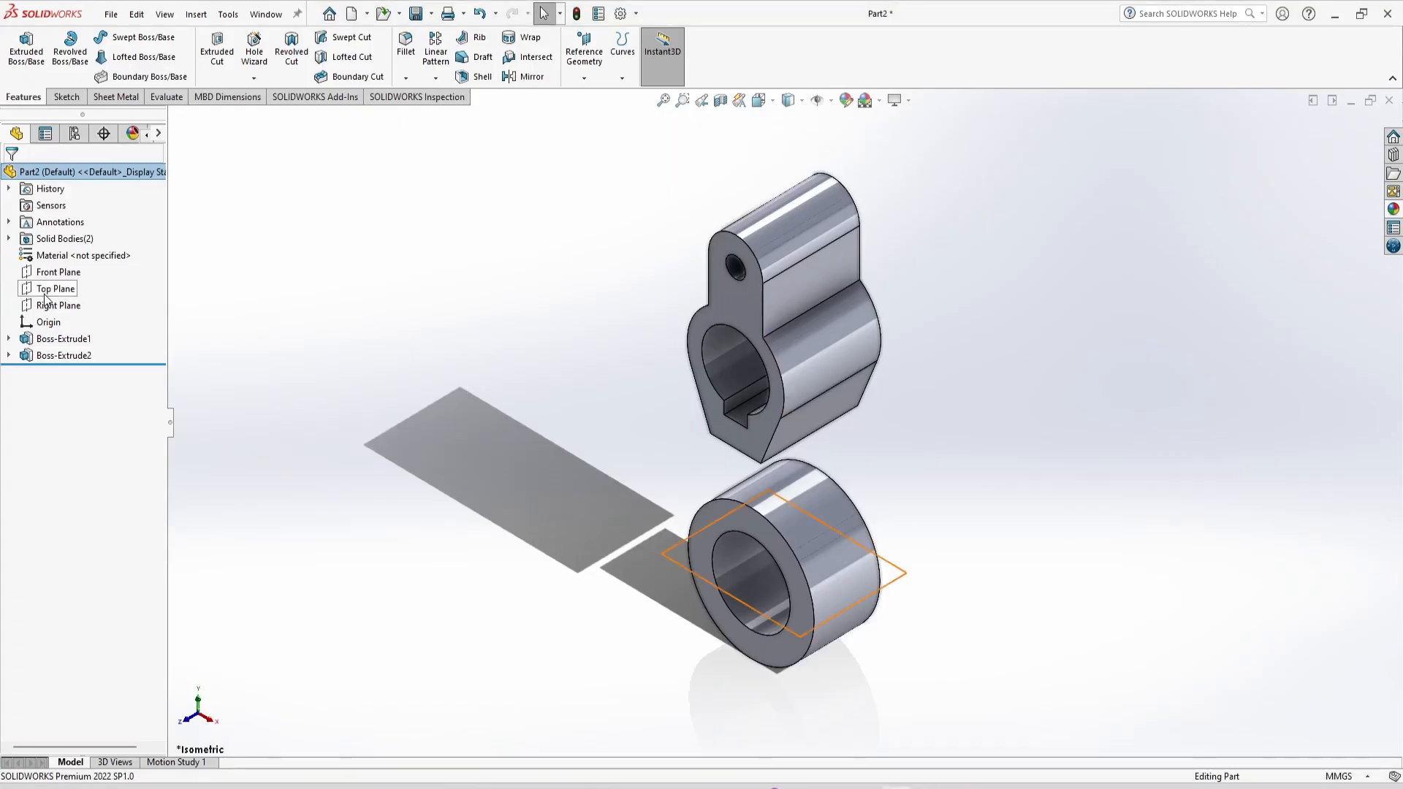
{"action": "left_click", "coordinate": [63, 273]}
{"action": "left_click", "coordinate": [78, 254]}
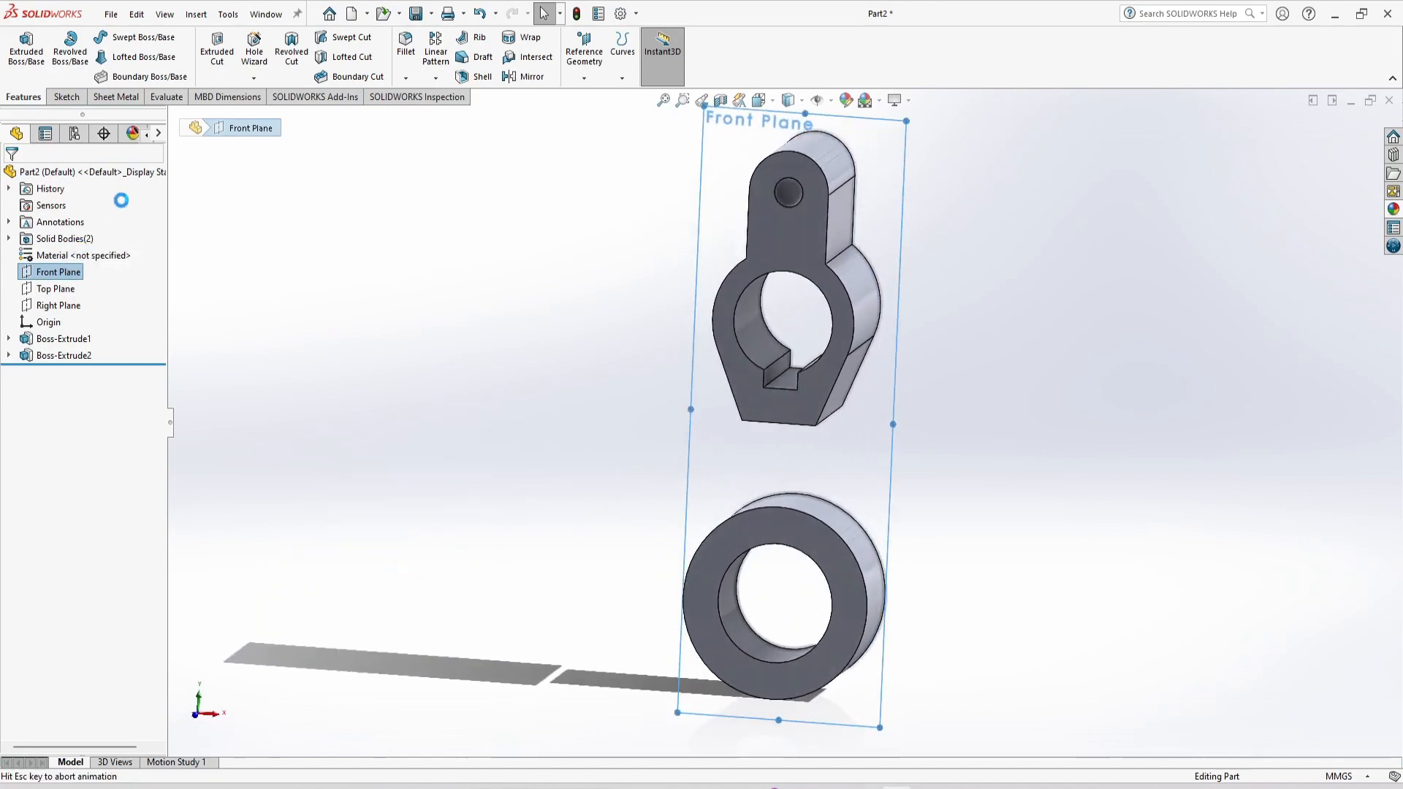
{"action": "left_click", "coordinate": [95, 38]}
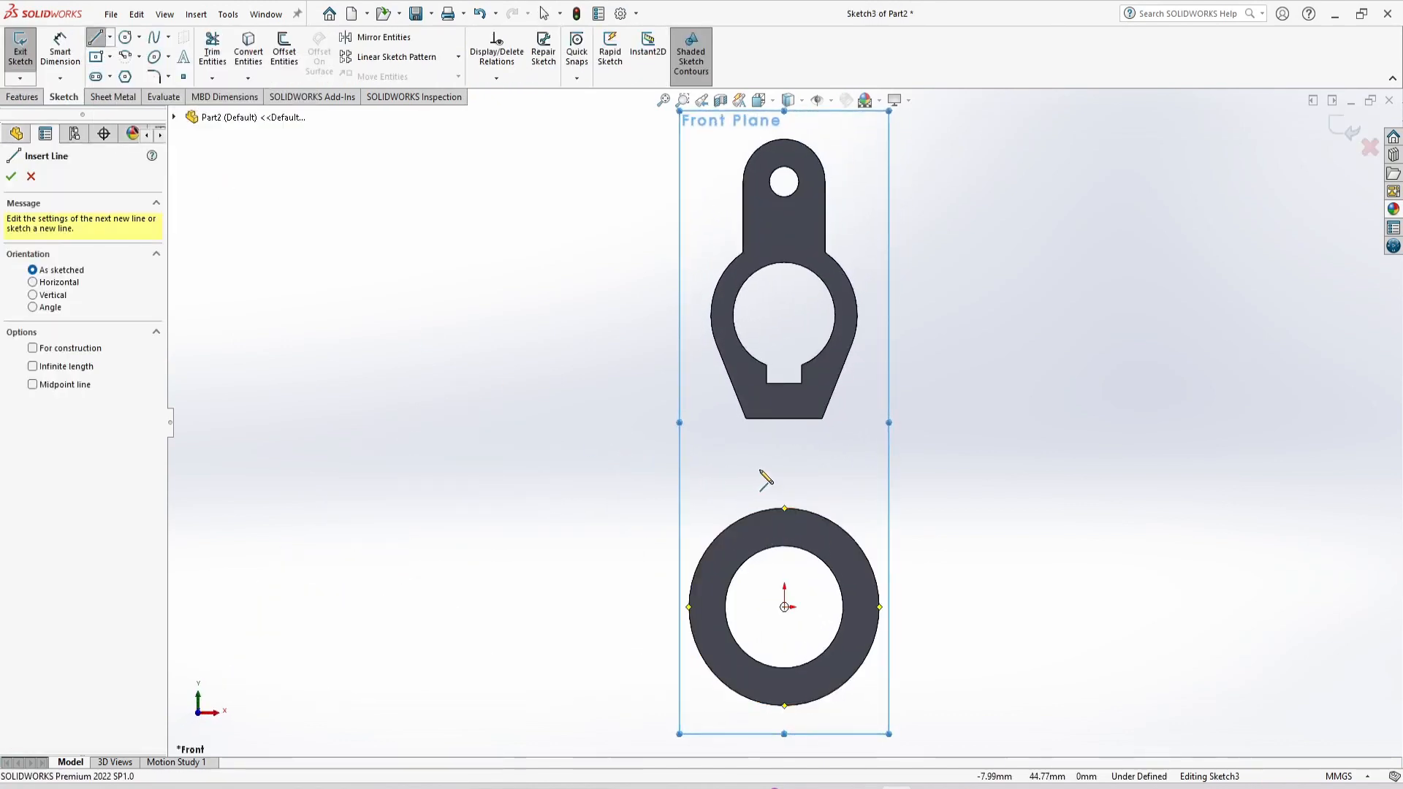
{"action": "left_click", "coordinate": [732, 469]}
{"action": "left_click", "coordinate": [840, 467]}
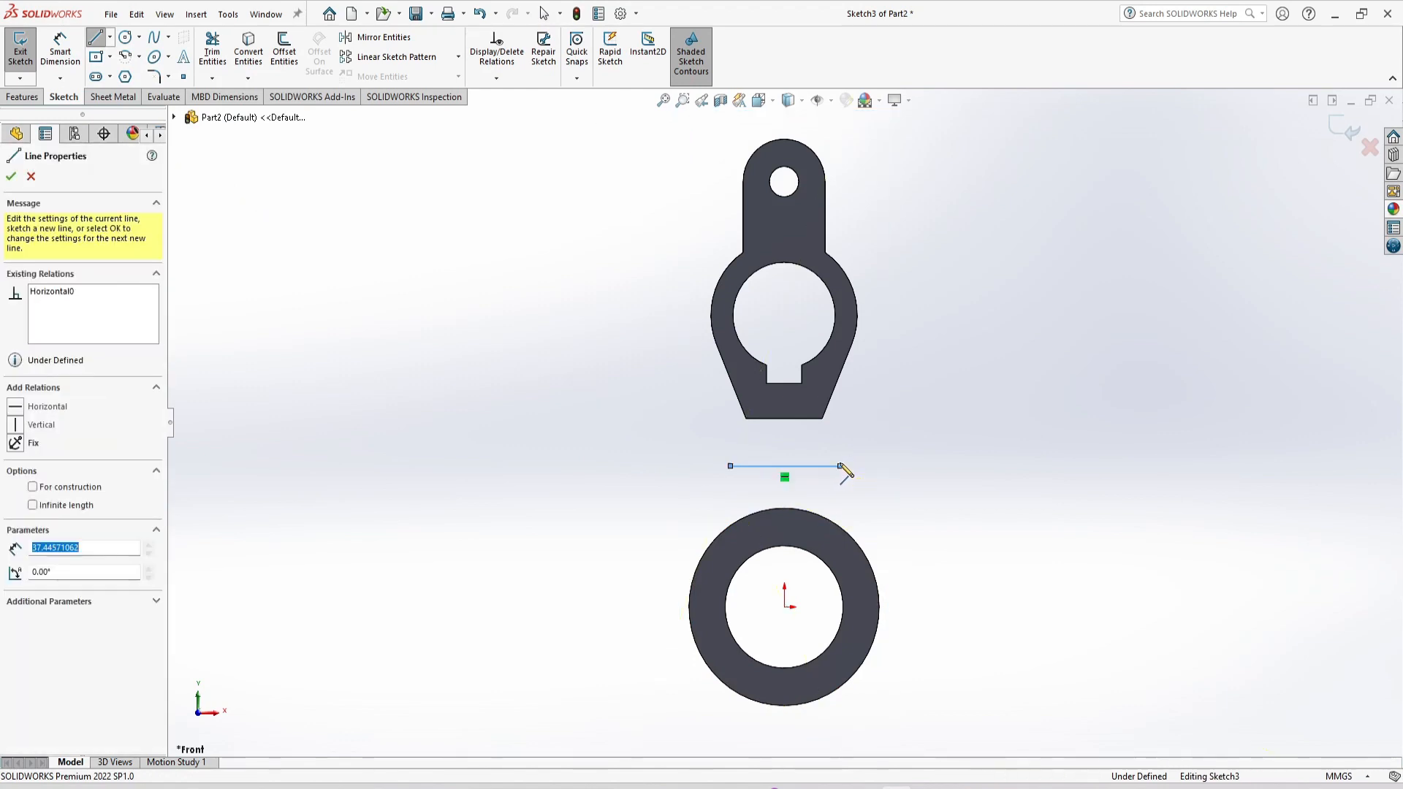
{"action": "key", "text": "Escape"}
{"action": "left_click", "coordinate": [804, 467]}
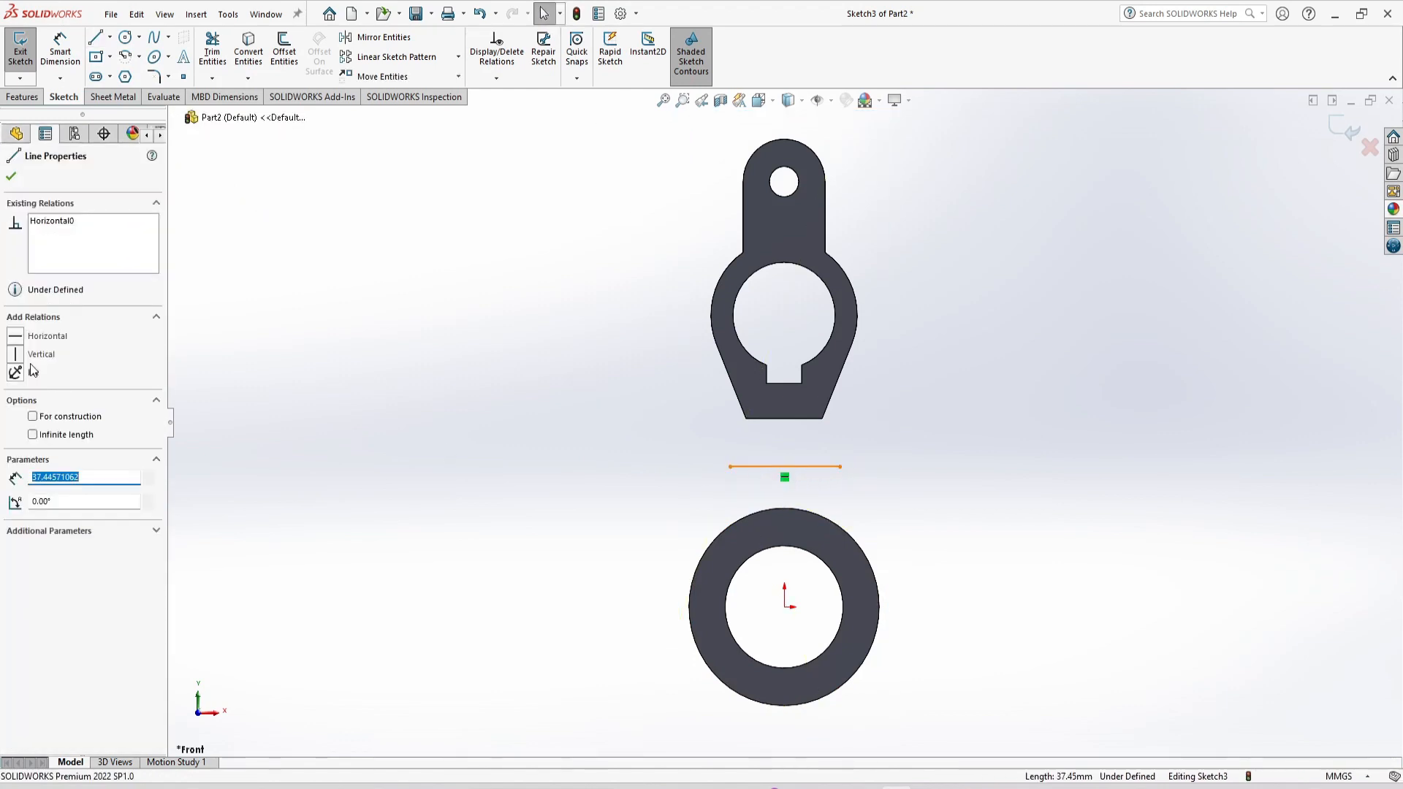
{"action": "left_click", "coordinate": [63, 418]}
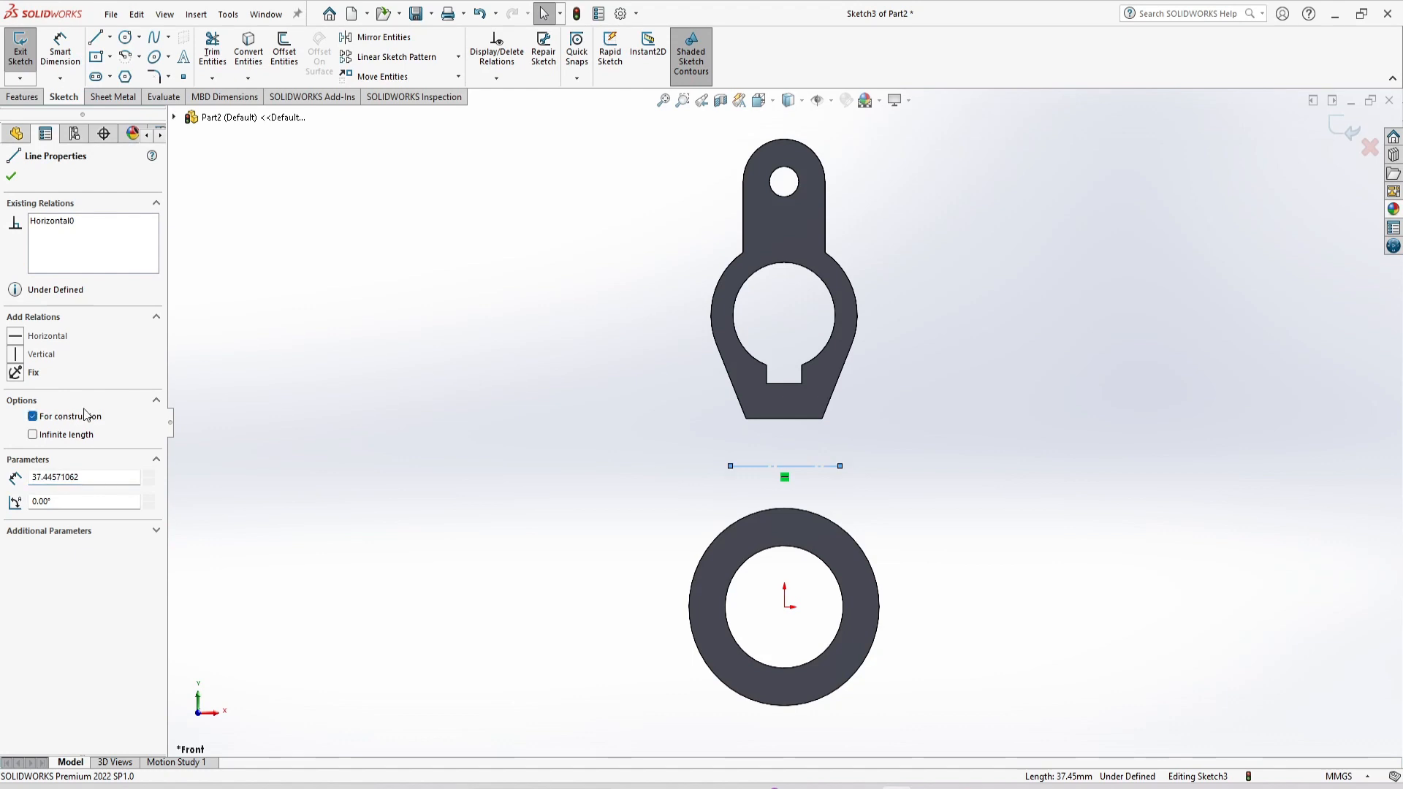
Check the arm's width in the reference drawing and dimension the construction line's length as 45 mm.
{"action": "left_click", "coordinate": [60, 51]}
{"action": "key", "text": "space"}
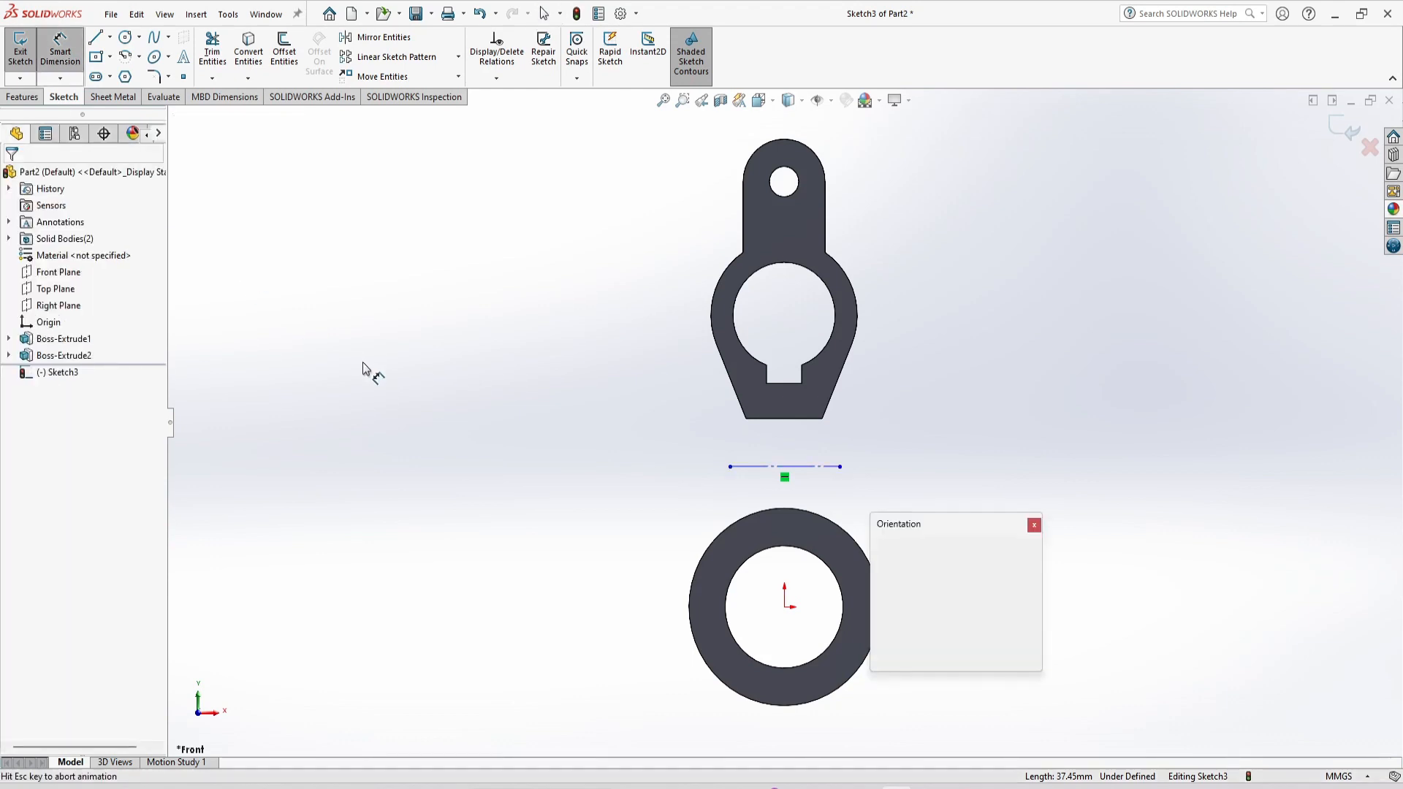
{"action": "key", "text": "Escape"}
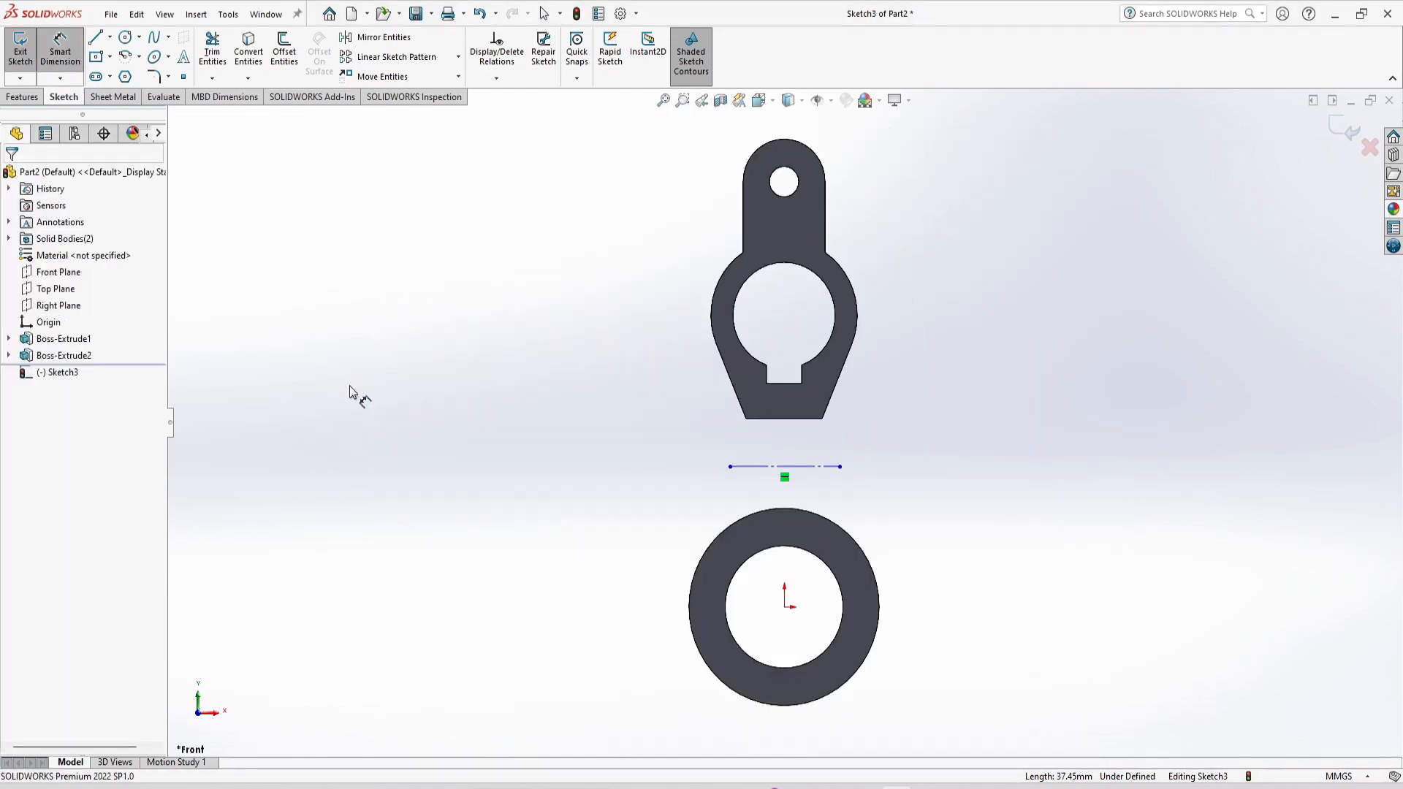
{"action": "key", "text": "alt+Tab"}
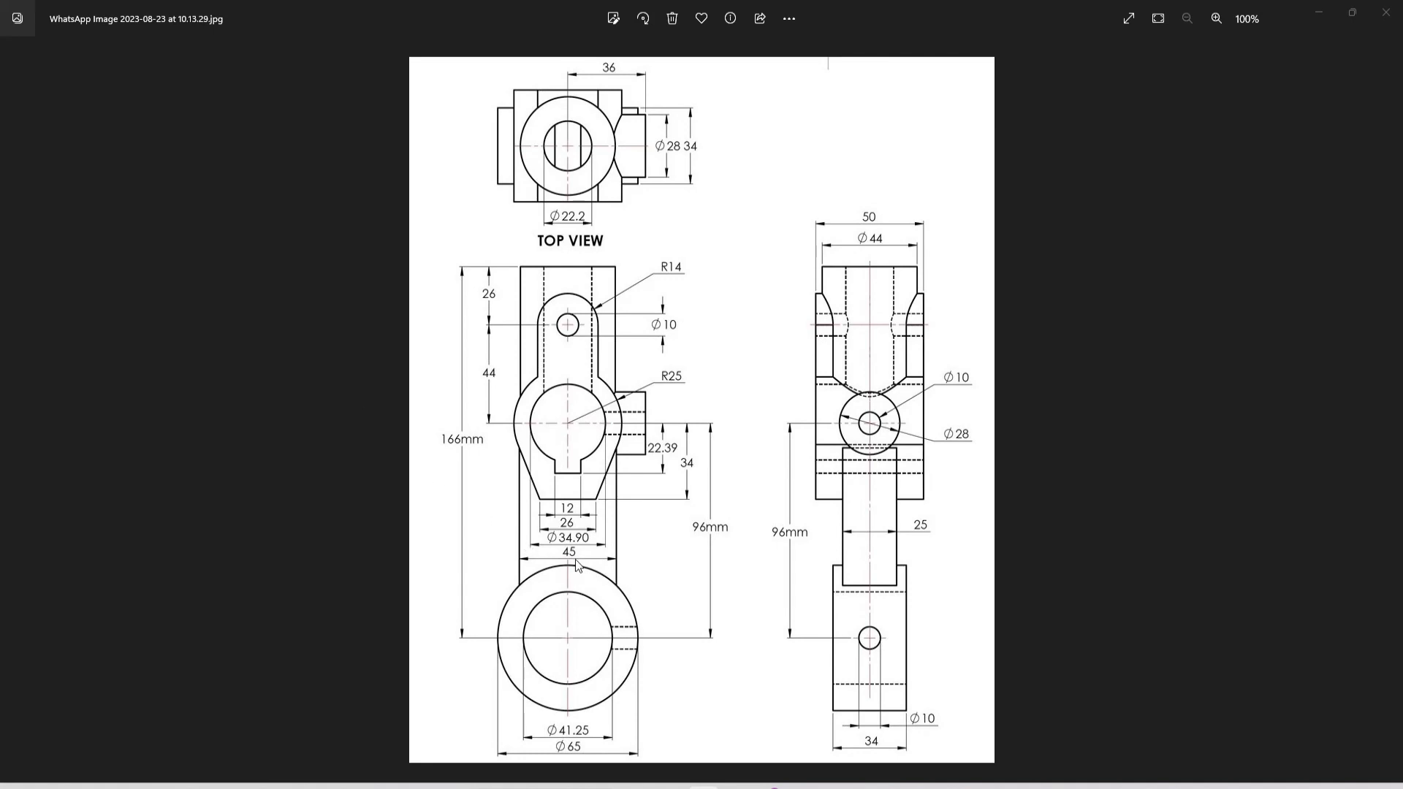
{"action": "scroll", "coordinate": [572, 558], "scroll_direction": "up", "scroll_amount": 3}
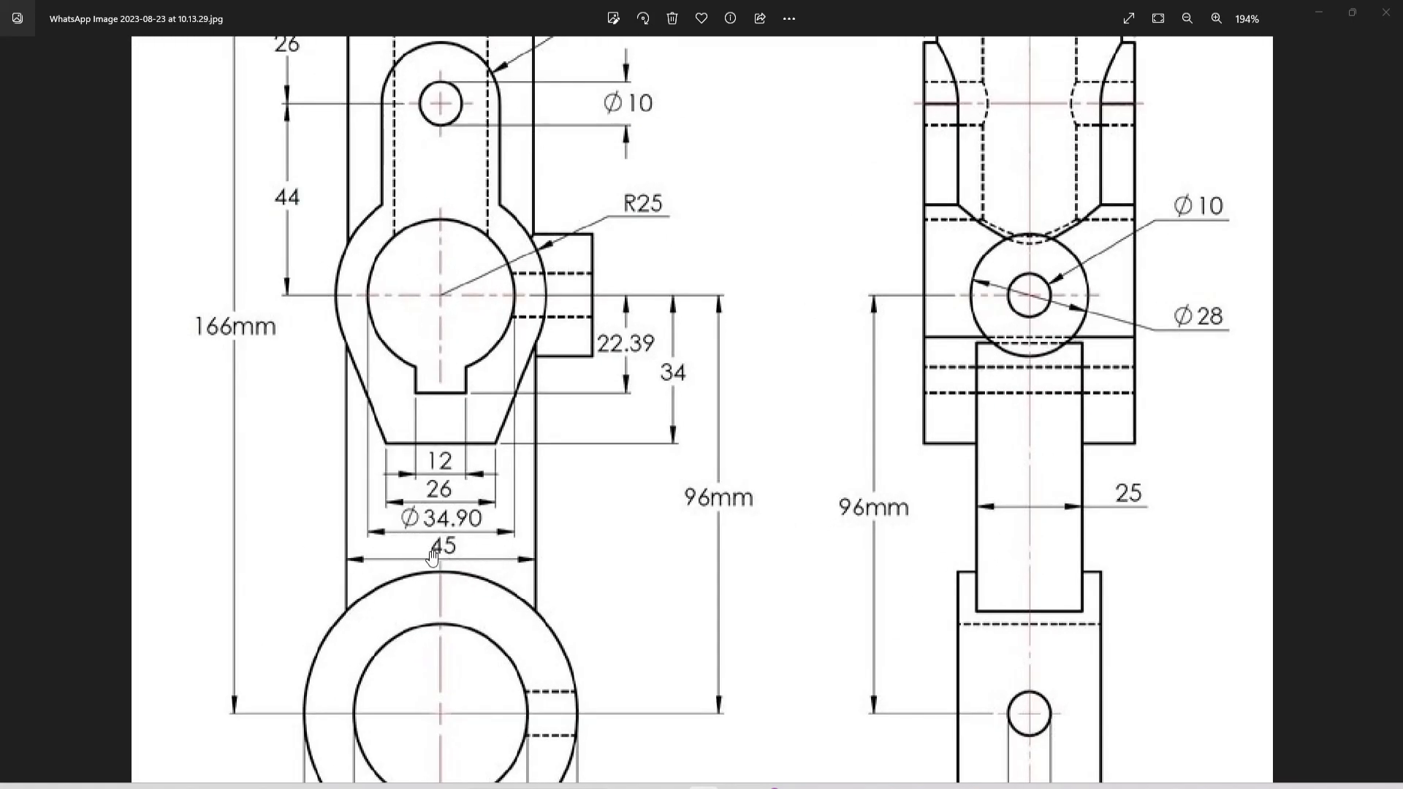
{"action": "key", "text": "alt+Tab"}
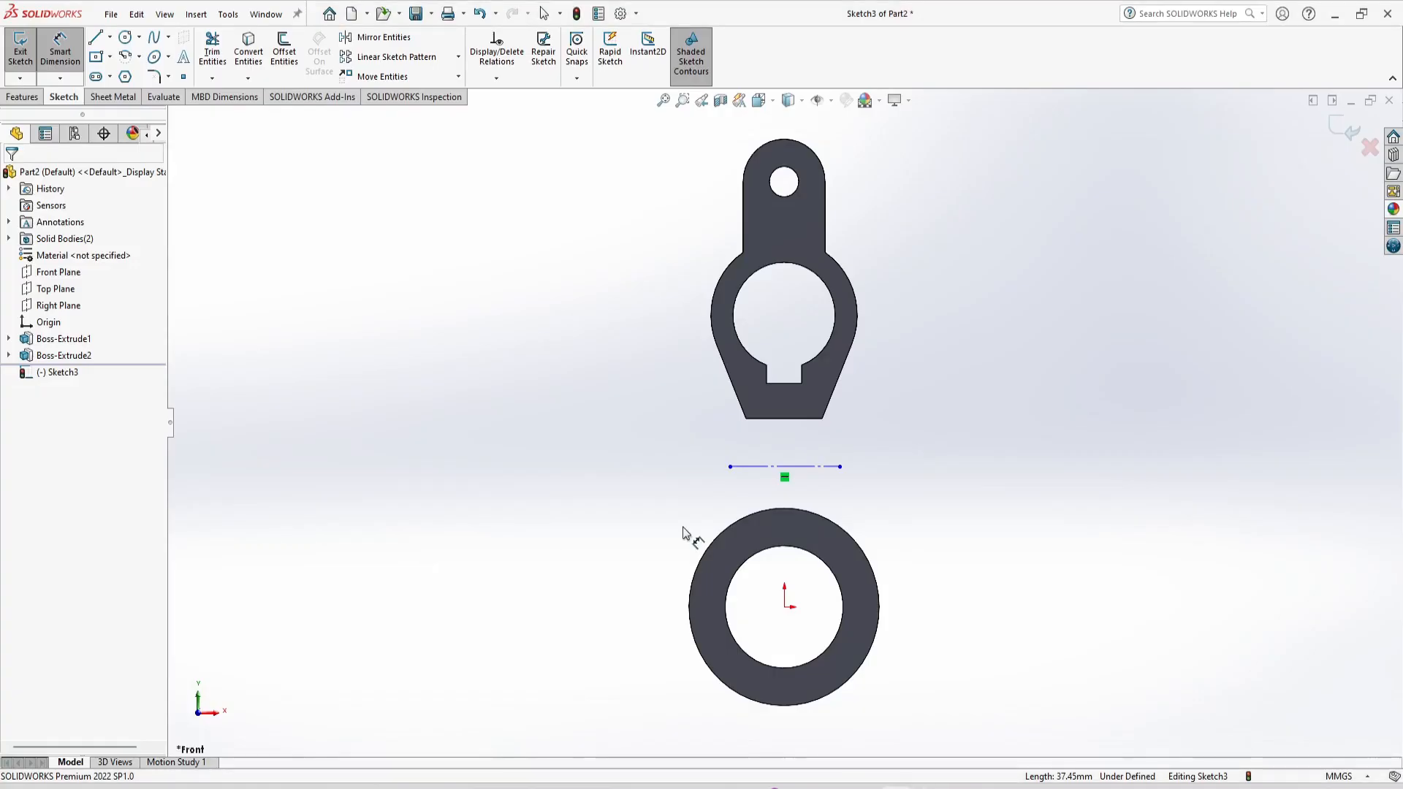
{"action": "left_click", "coordinate": [818, 466]}
{"action": "left_click", "coordinate": [989, 498]}
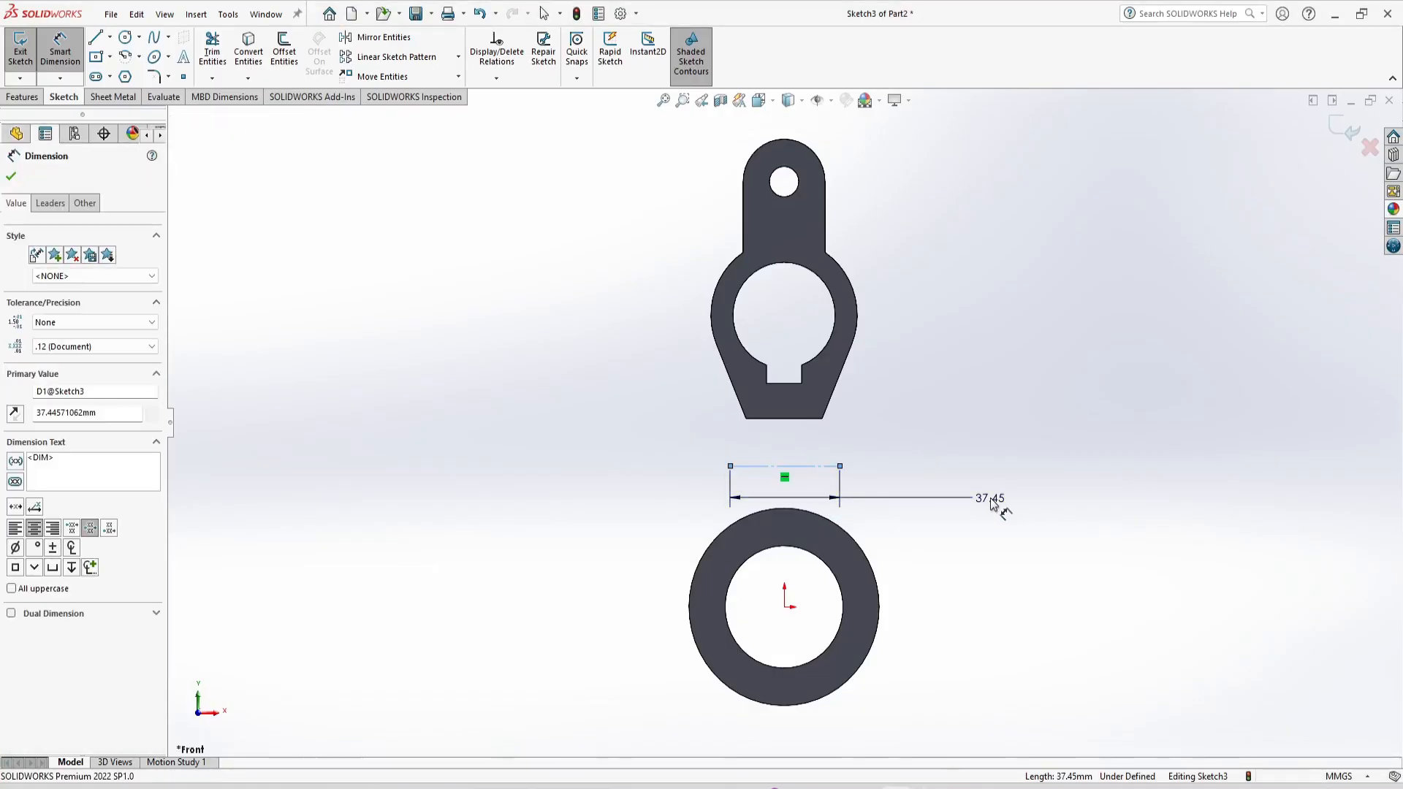
{"action": "type", "text": "45"}
{"action": "key", "text": "Return"}
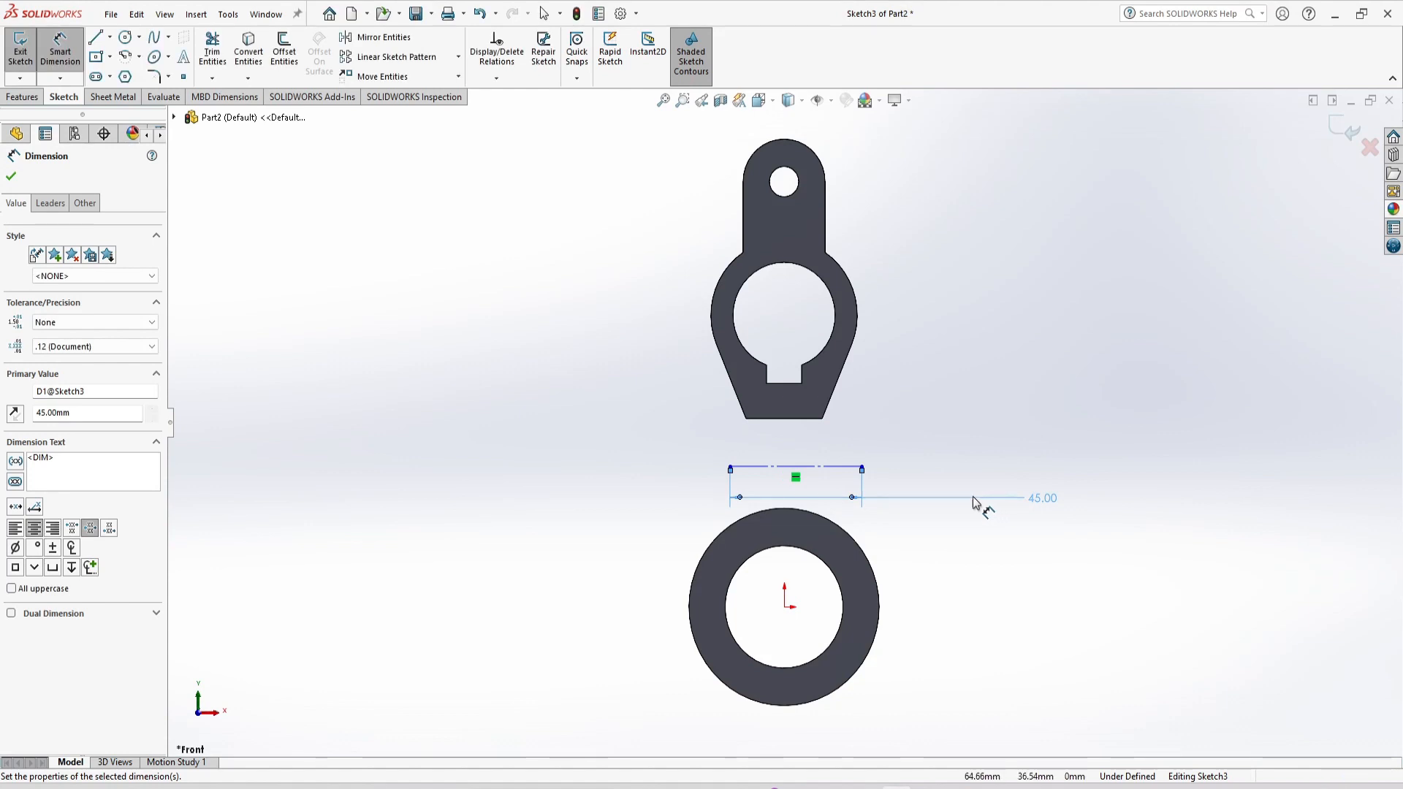
{"action": "key", "text": "Escape"}
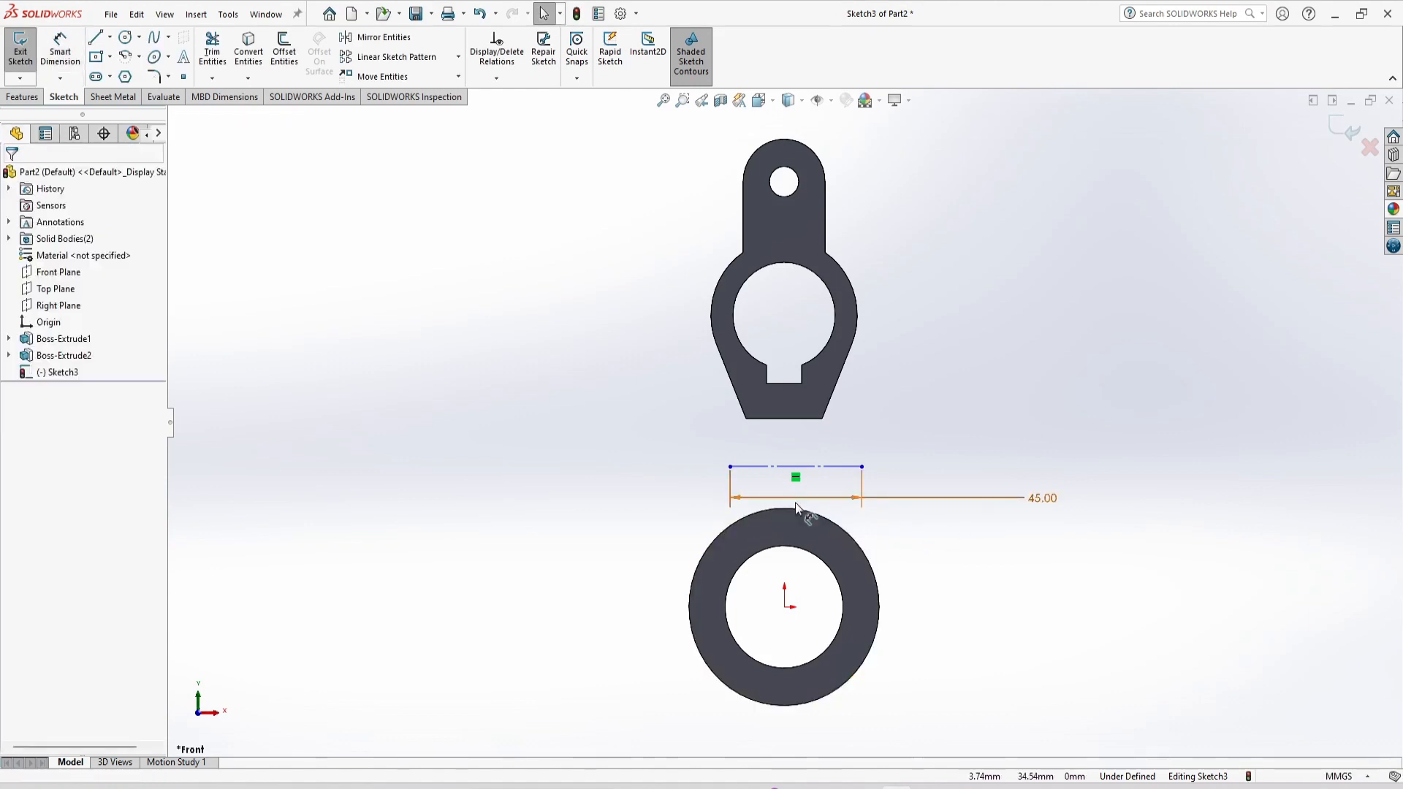
Add a Vertical relation between the construction line's midpoint and the origin.
{"action": "left_click", "coordinate": [801, 466]}
{"action": "left_click", "coordinate": [786, 608], "text": "ctrl"}
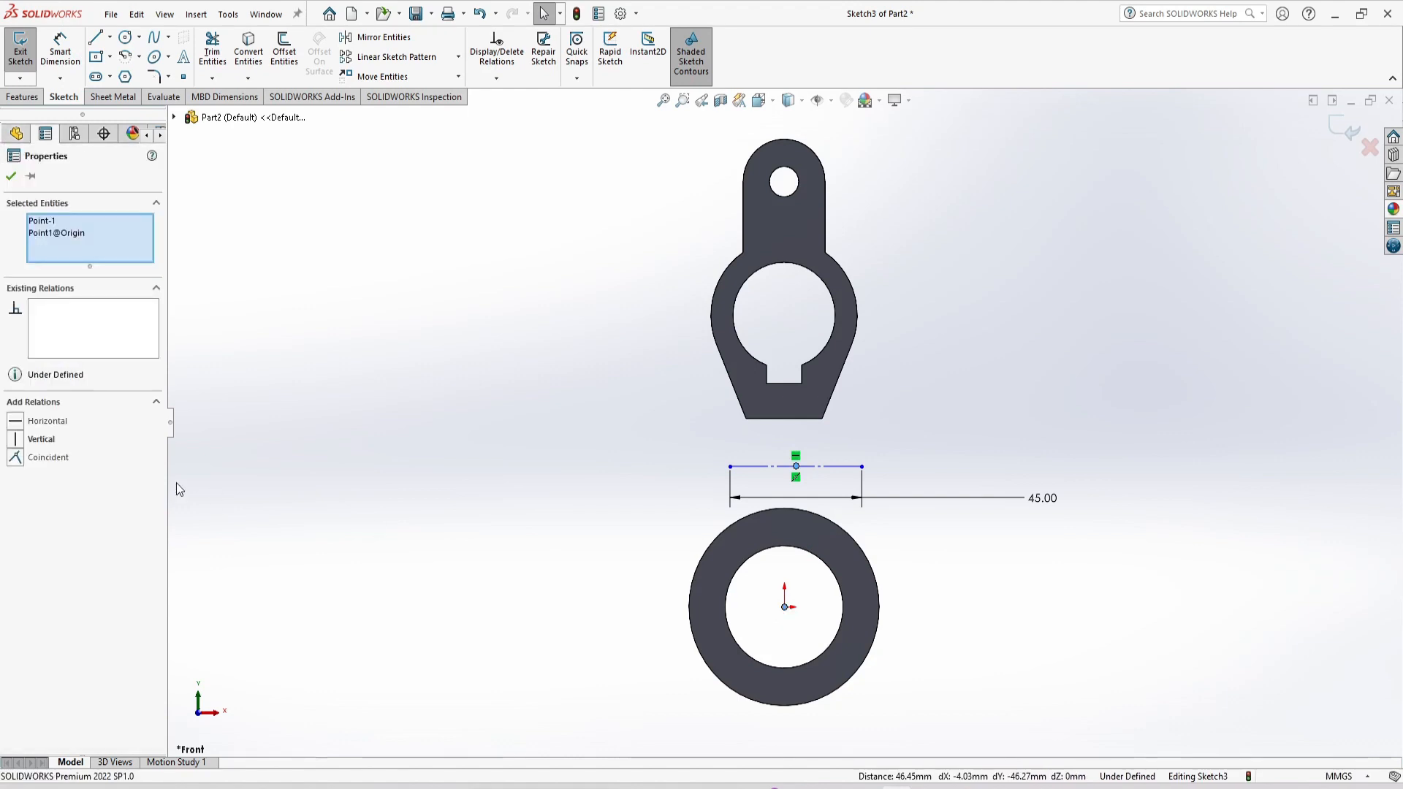
{"action": "left_click", "coordinate": [40, 439]}
{"action": "left_click", "coordinate": [281, 432]}
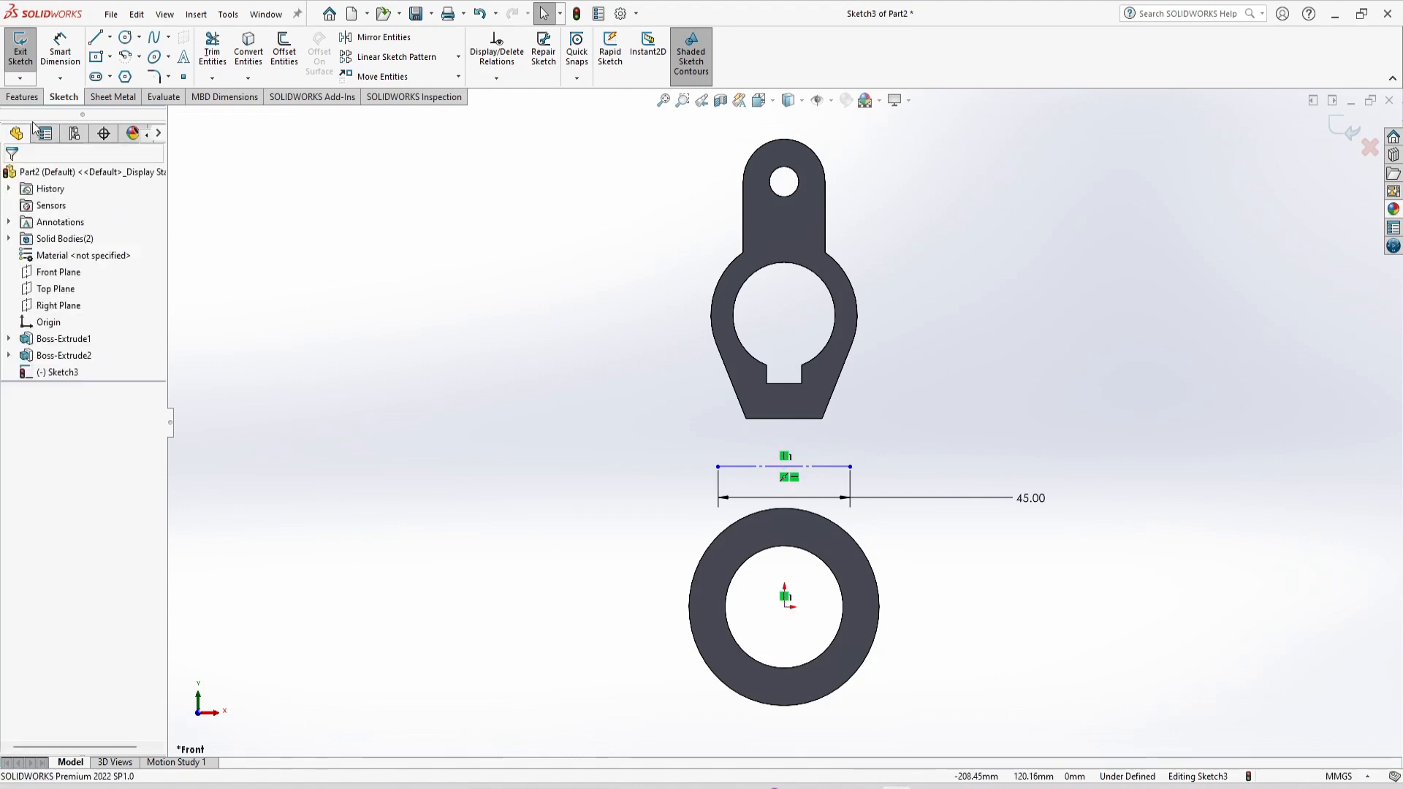
Draw two upright lines about 62 mm long from the ring's outer edge to the boss's sides, aligned with the construction line's ends.
{"action": "left_click", "coordinate": [96, 41]}
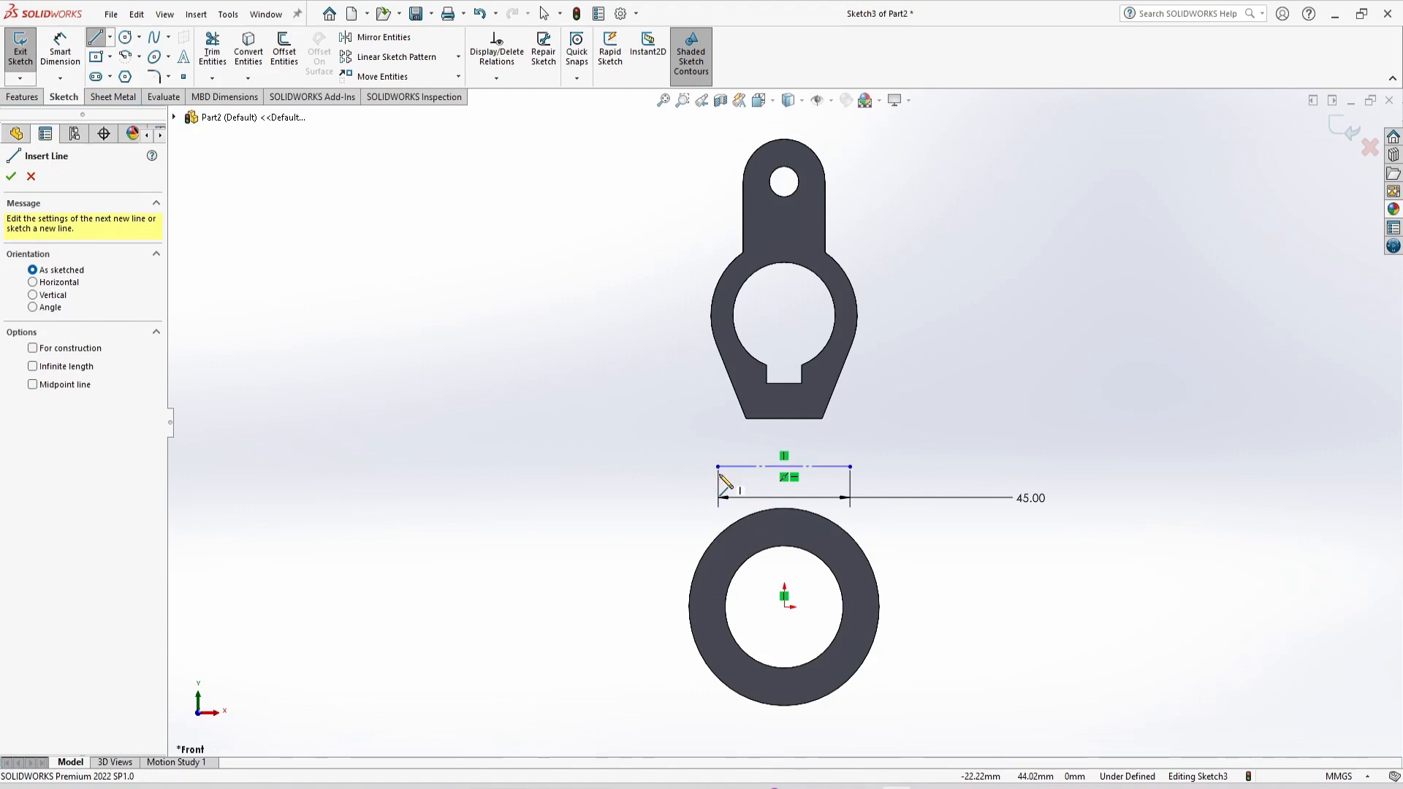
{"action": "left_click", "coordinate": [718, 536]}
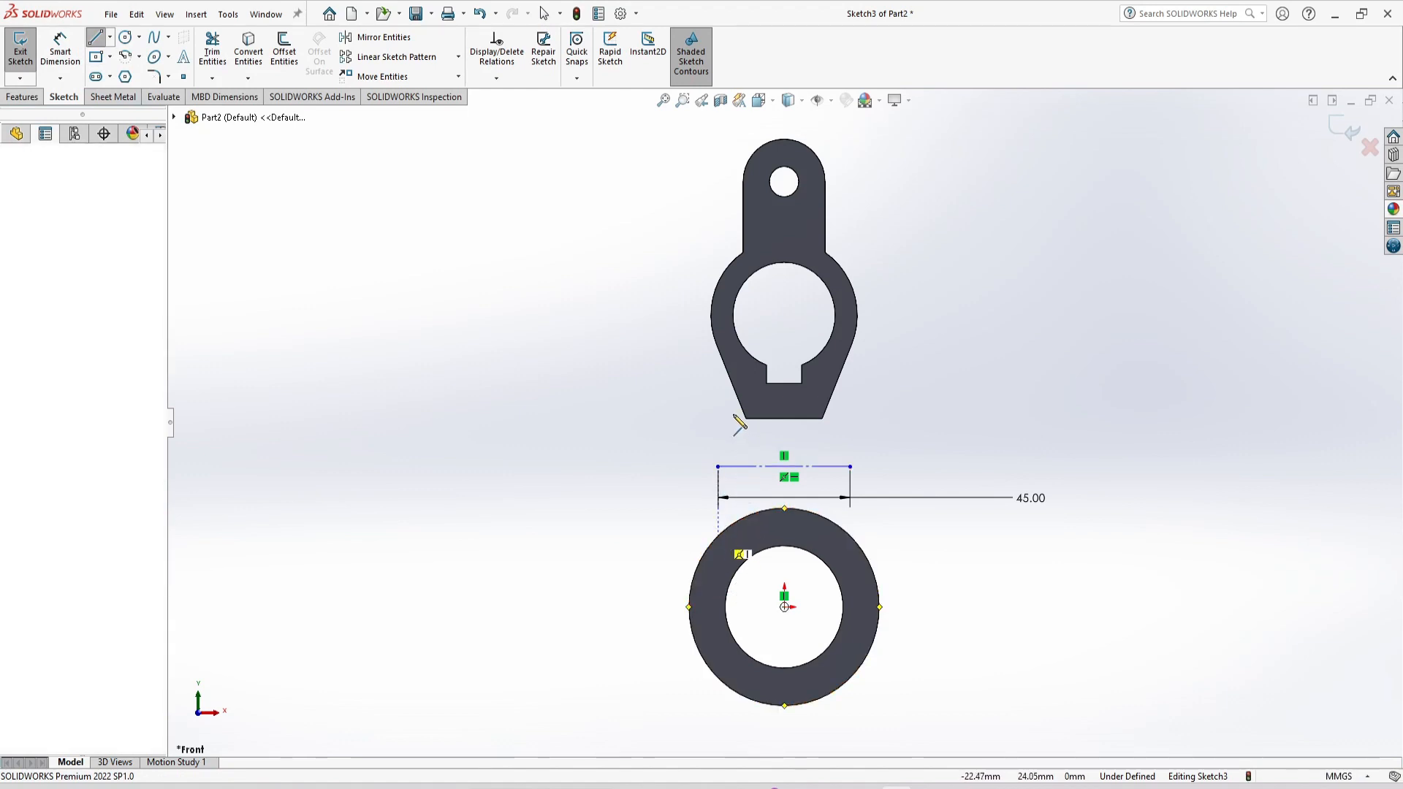
{"action": "left_click", "coordinate": [718, 348]}
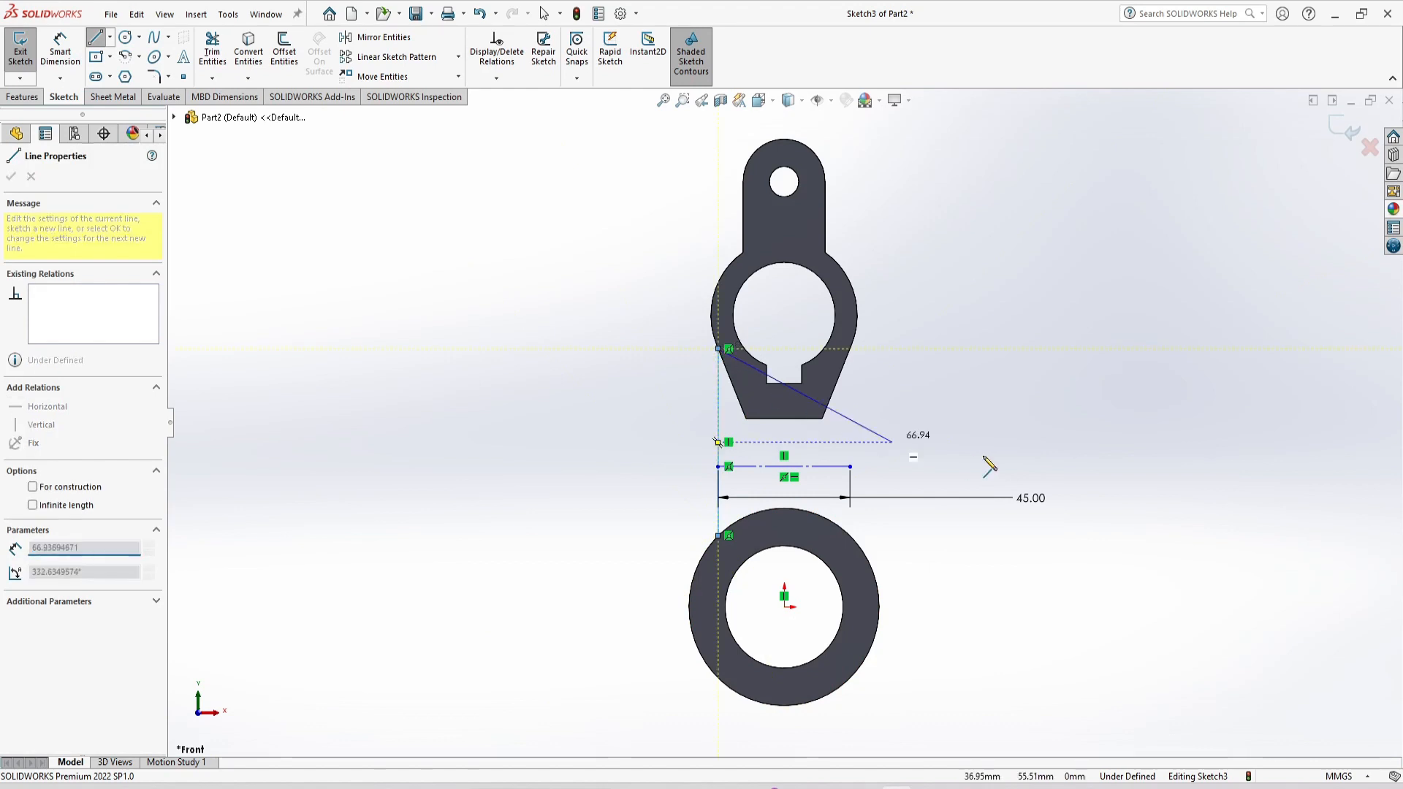
{"action": "key", "text": "Escape"}
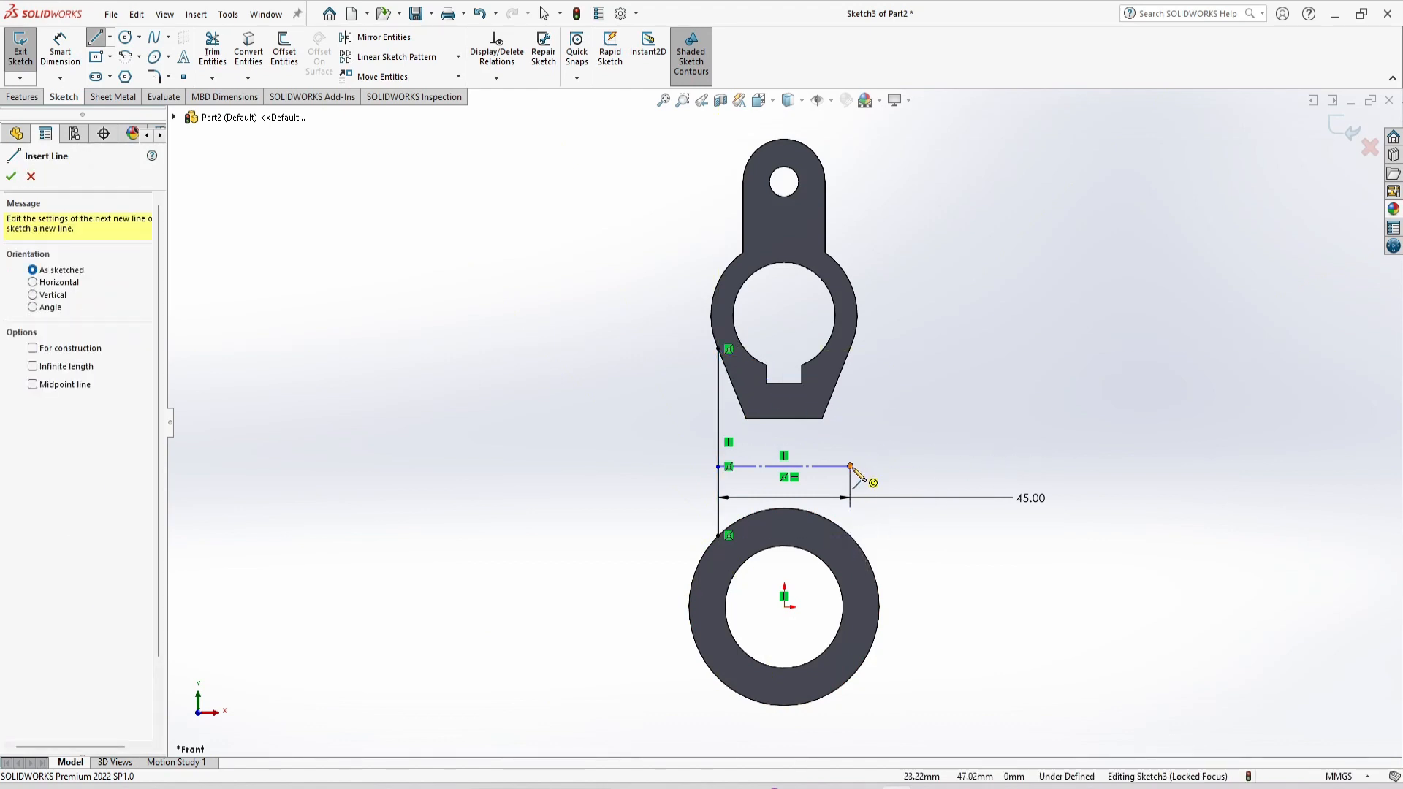
{"action": "left_click", "coordinate": [855, 540]}
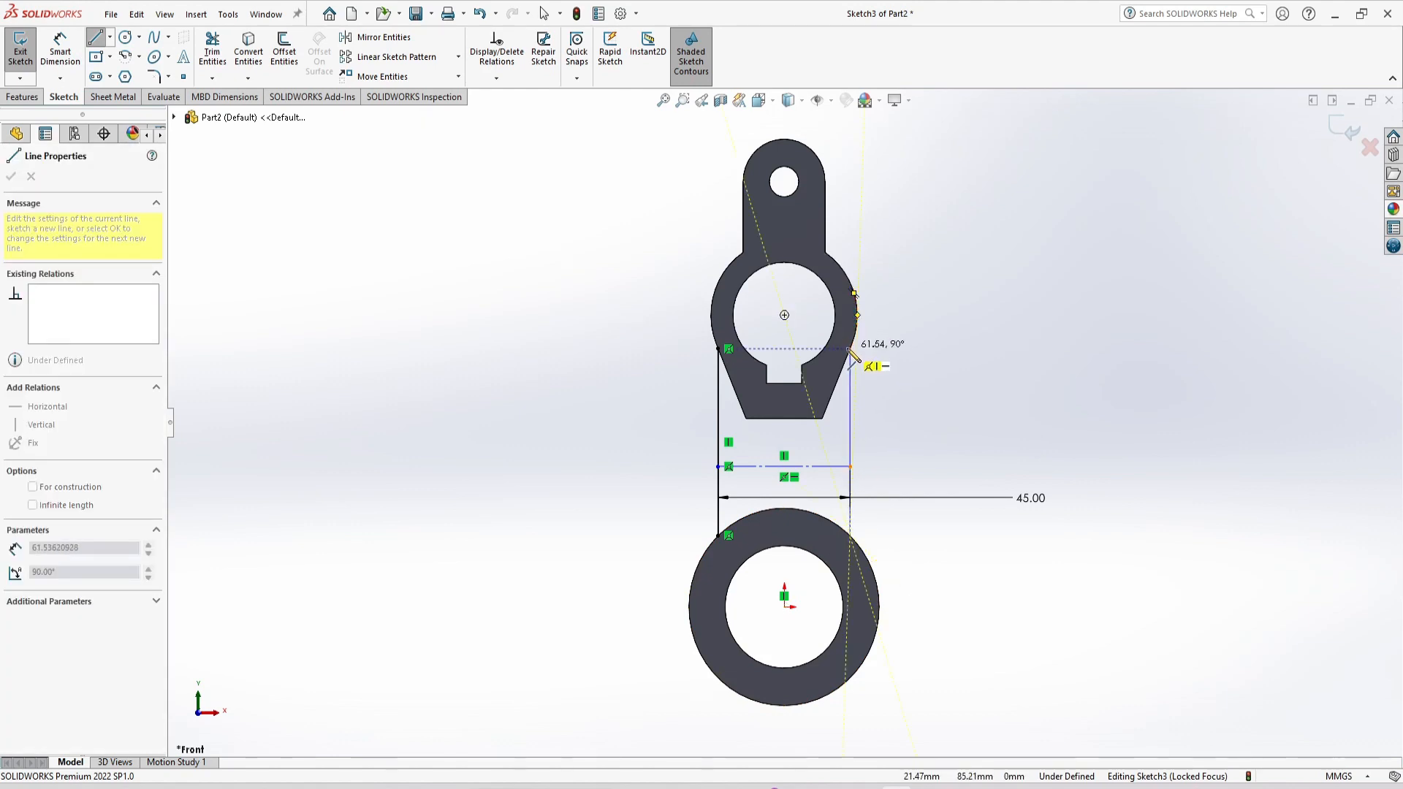
{"action": "left_click", "coordinate": [852, 345]}
{"action": "key", "text": "Escape"}
{"action": "key", "text": "Escape"}
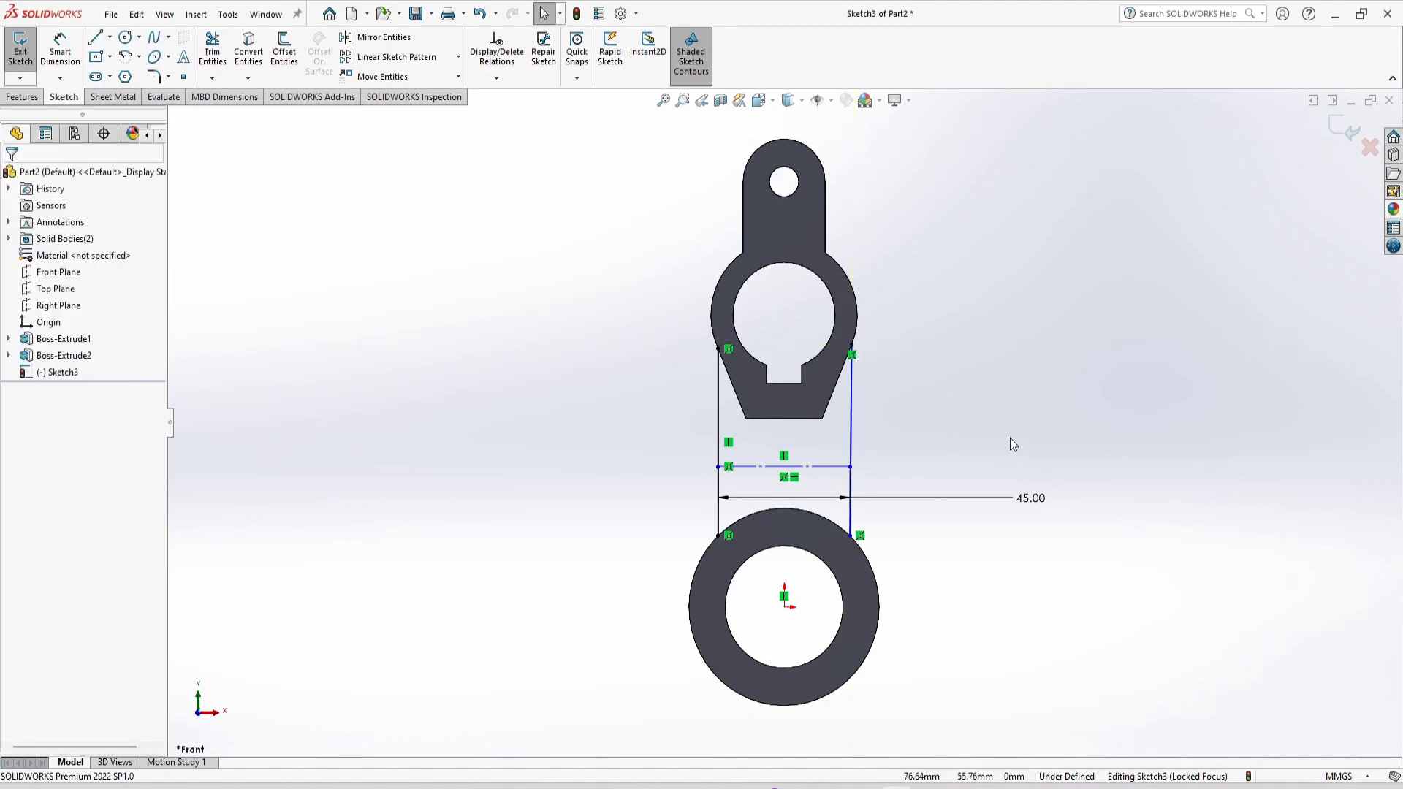
Convert the boss's two slanted edges, its bottom edge and the ring's outer circle into sketch entities.
{"action": "left_click", "coordinate": [799, 410]}
{"action": "left_click", "coordinate": [950, 400]}
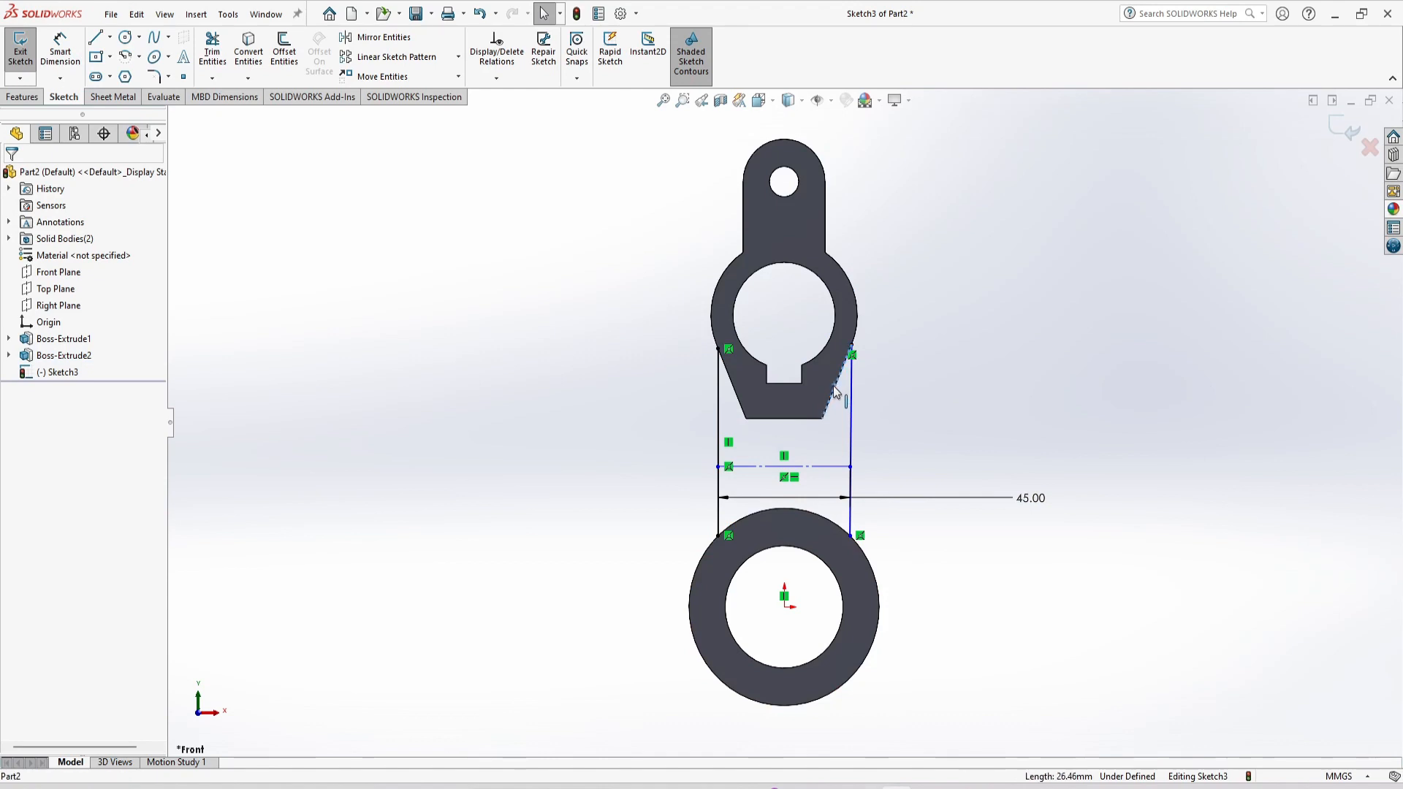
{"action": "left_click", "coordinate": [798, 418], "text": "ctrl"}
{"action": "left_click", "coordinate": [740, 406], "text": "ctrl"}
{"action": "left_click", "coordinate": [763, 510], "text": "ctrl"}
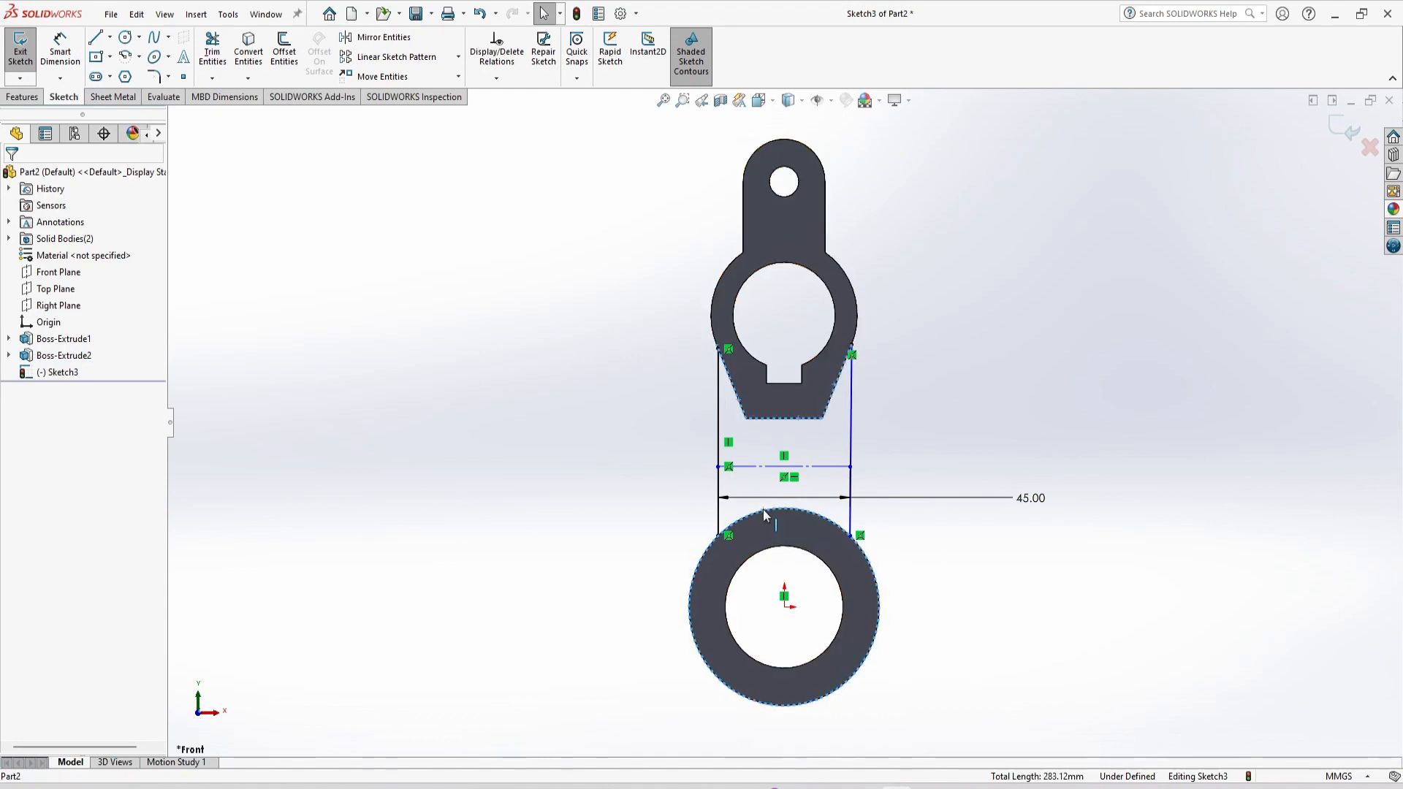
{"action": "left_click", "coordinate": [249, 51]}
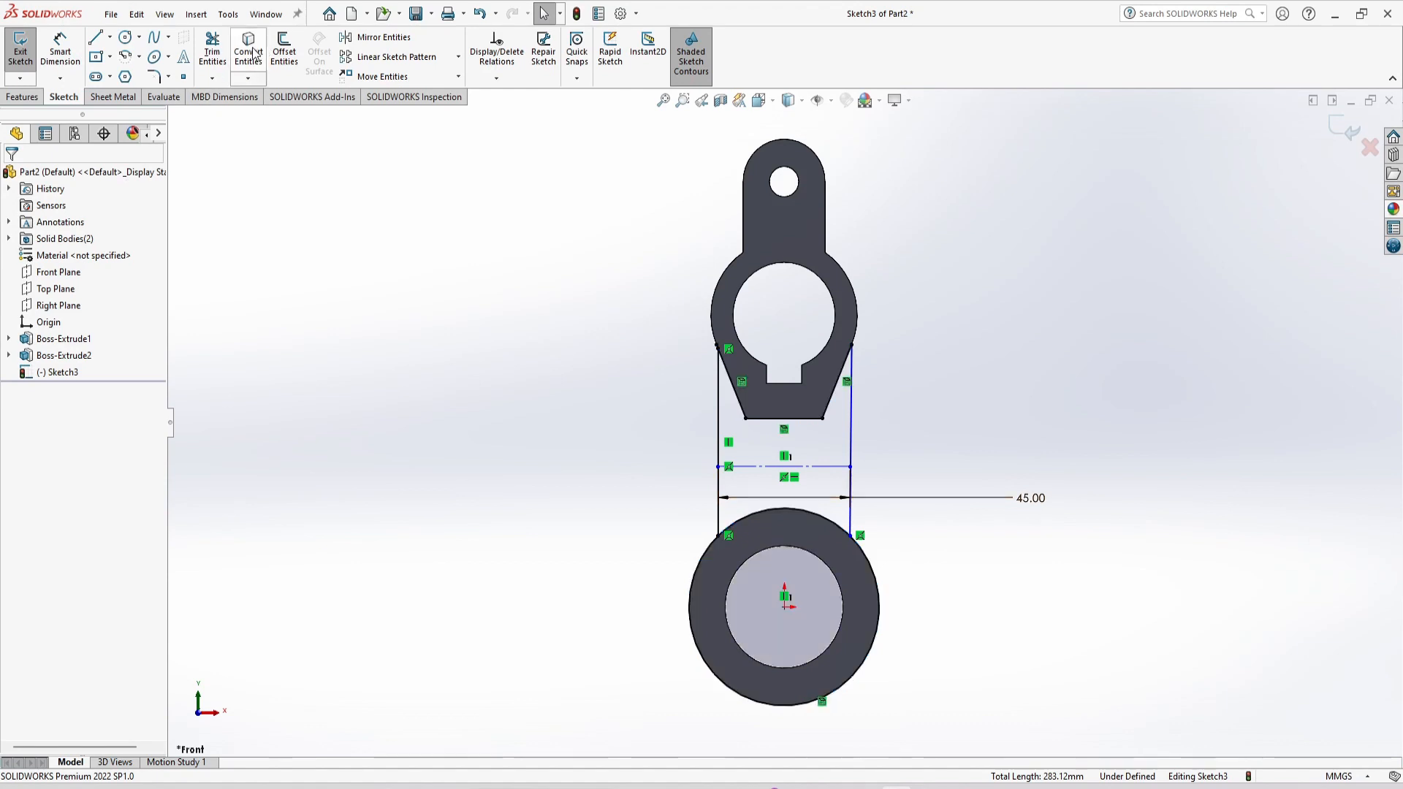
Check the arm's thickness in the reference drawing and extrude the region between the boss and the ring 25 mm with Mid Plane.
{"action": "left_click", "coordinate": [212, 51]}
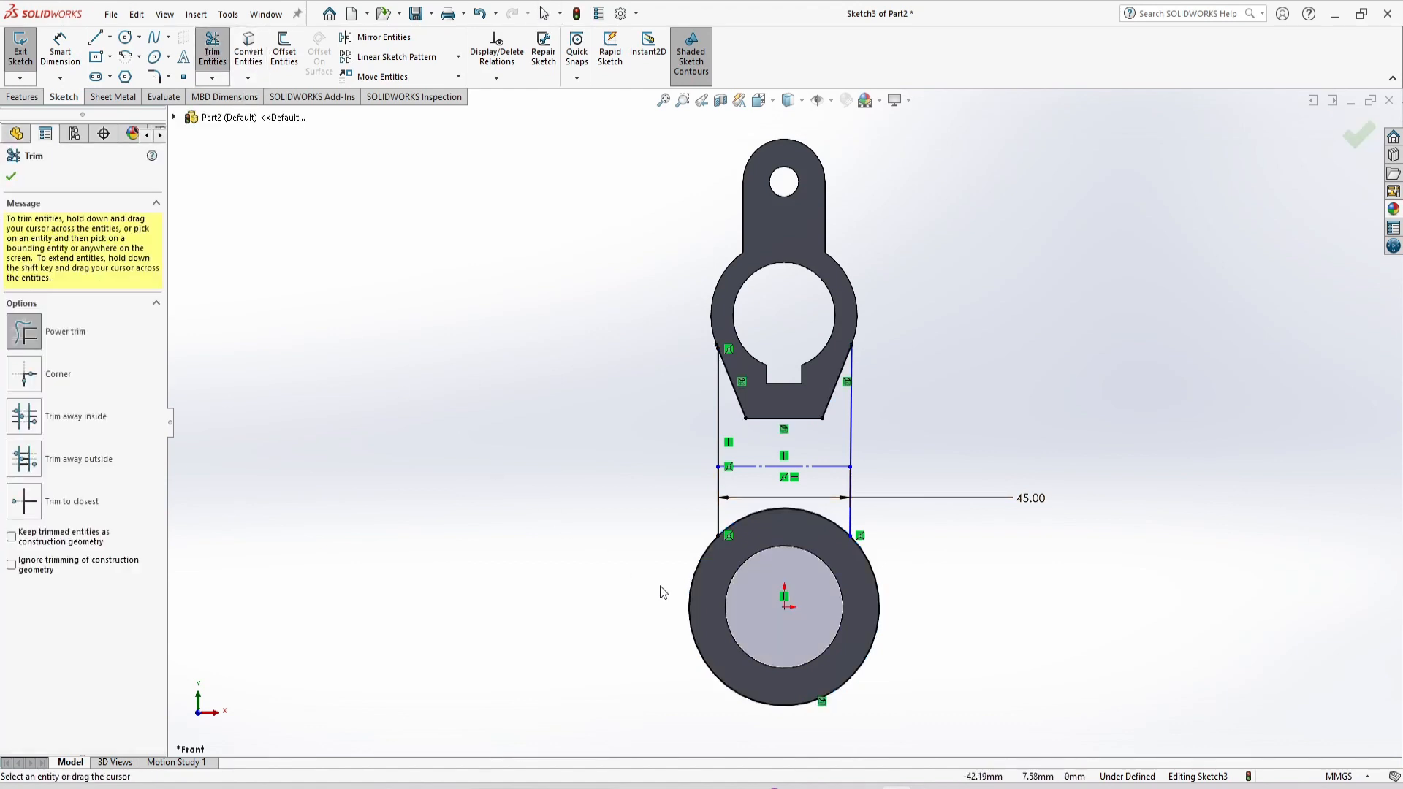
{"action": "middle_click_drag", "start_coordinate": [930, 550], "coordinate": [893, 590]}
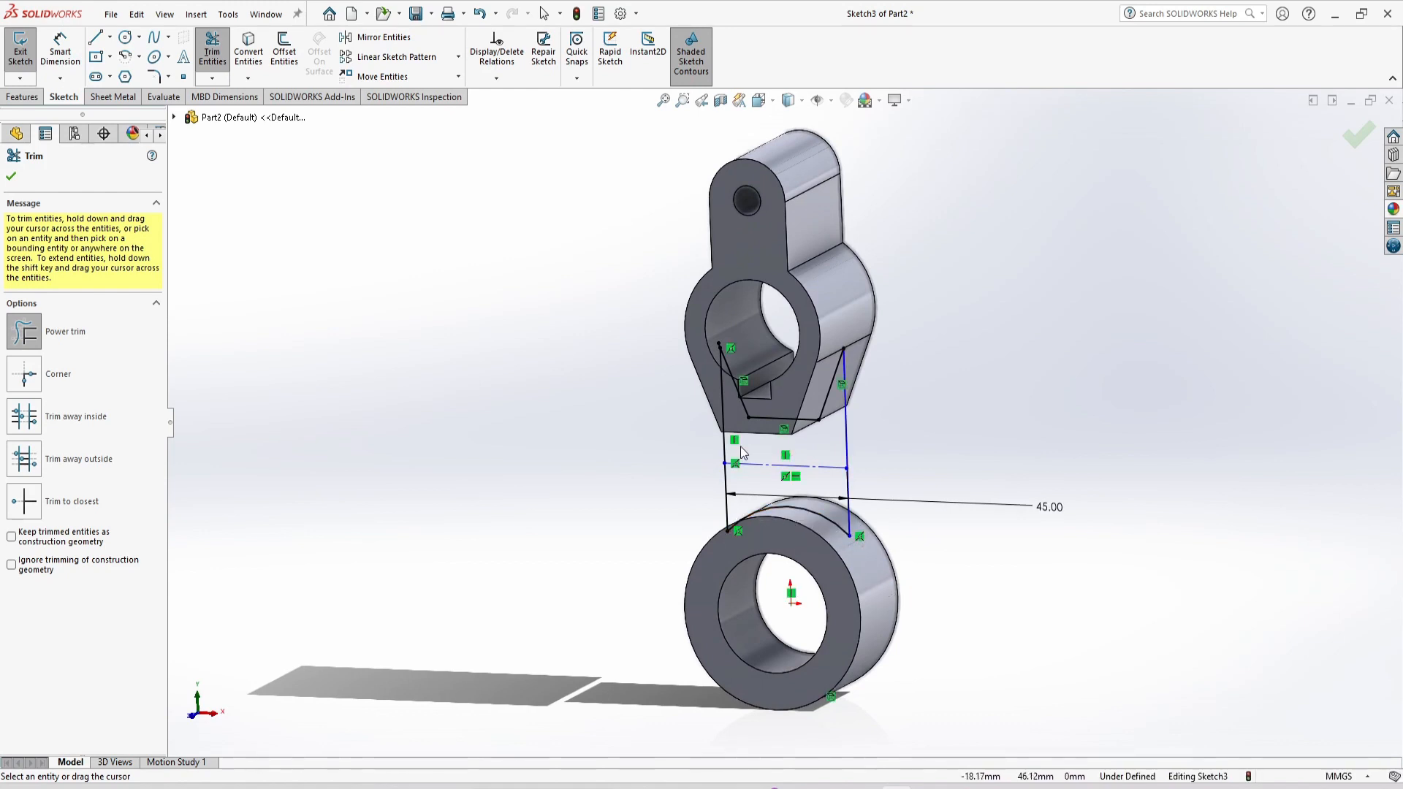
{"action": "left_click", "coordinate": [24, 97]}
{"action": "left_click", "coordinate": [33, 69]}
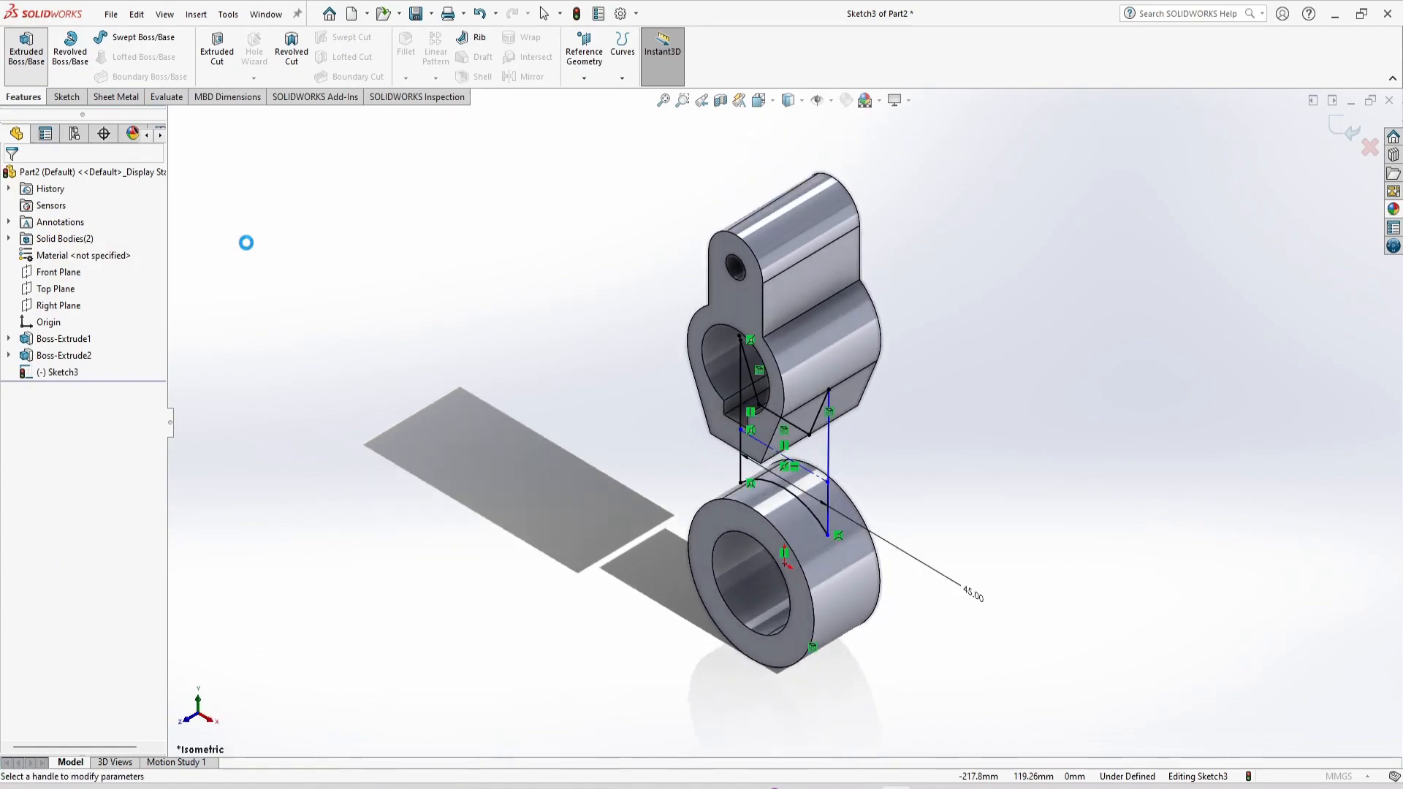
{"action": "key", "text": "alt+Tab"}
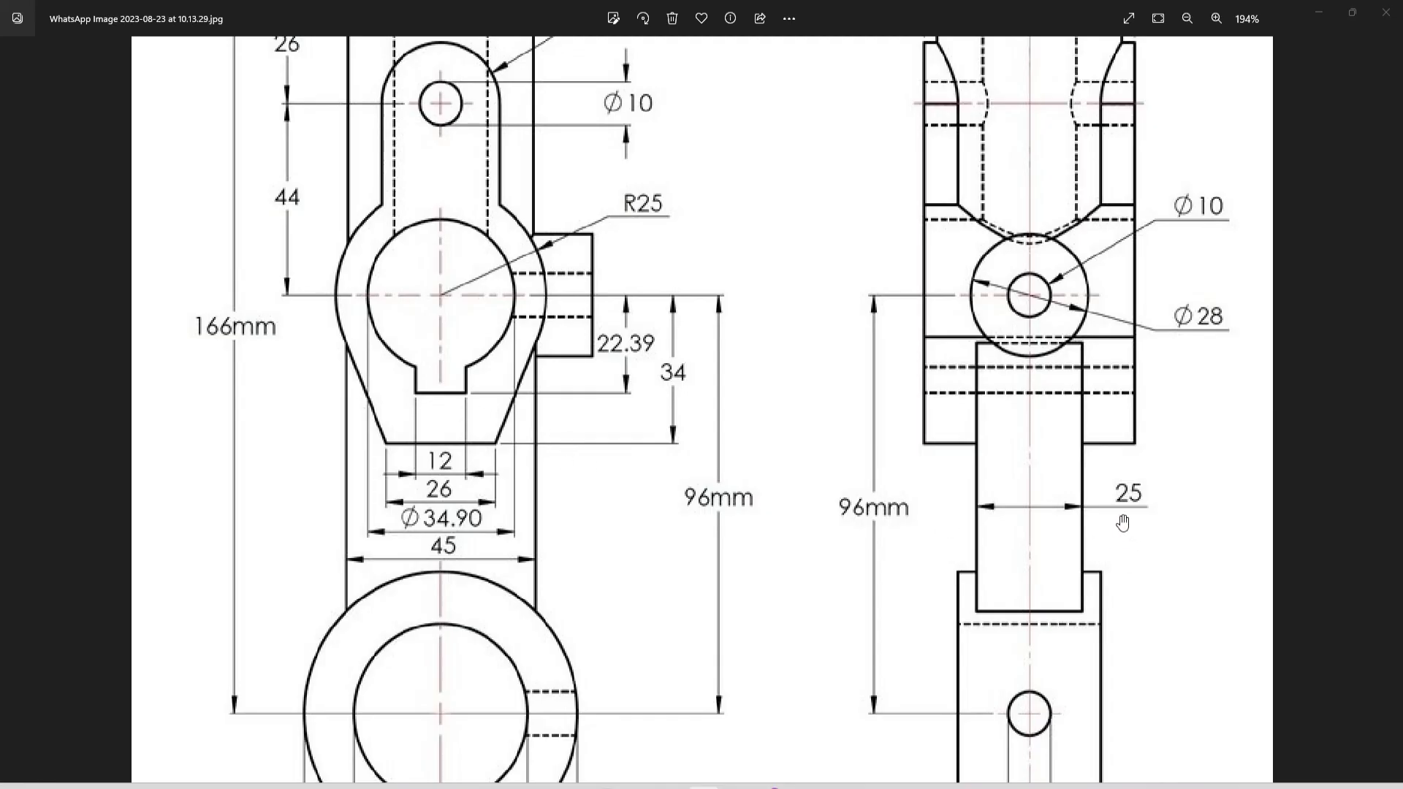
{"action": "key", "text": "alt+Tab"}
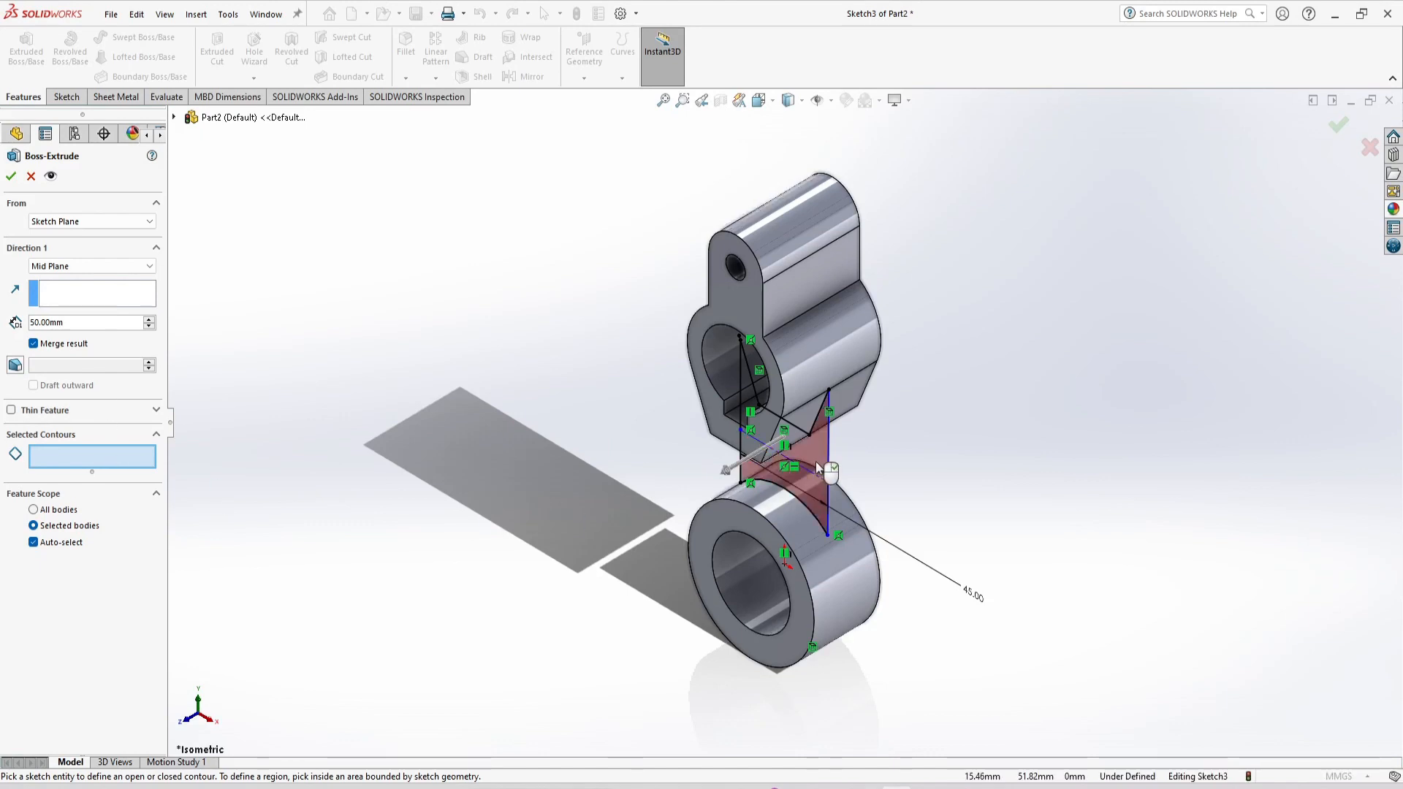
{"action": "left_click", "coordinate": [814, 488]}
{"action": "middle_click_drag", "start_coordinate": [1029, 417], "coordinate": [1112, 316]}
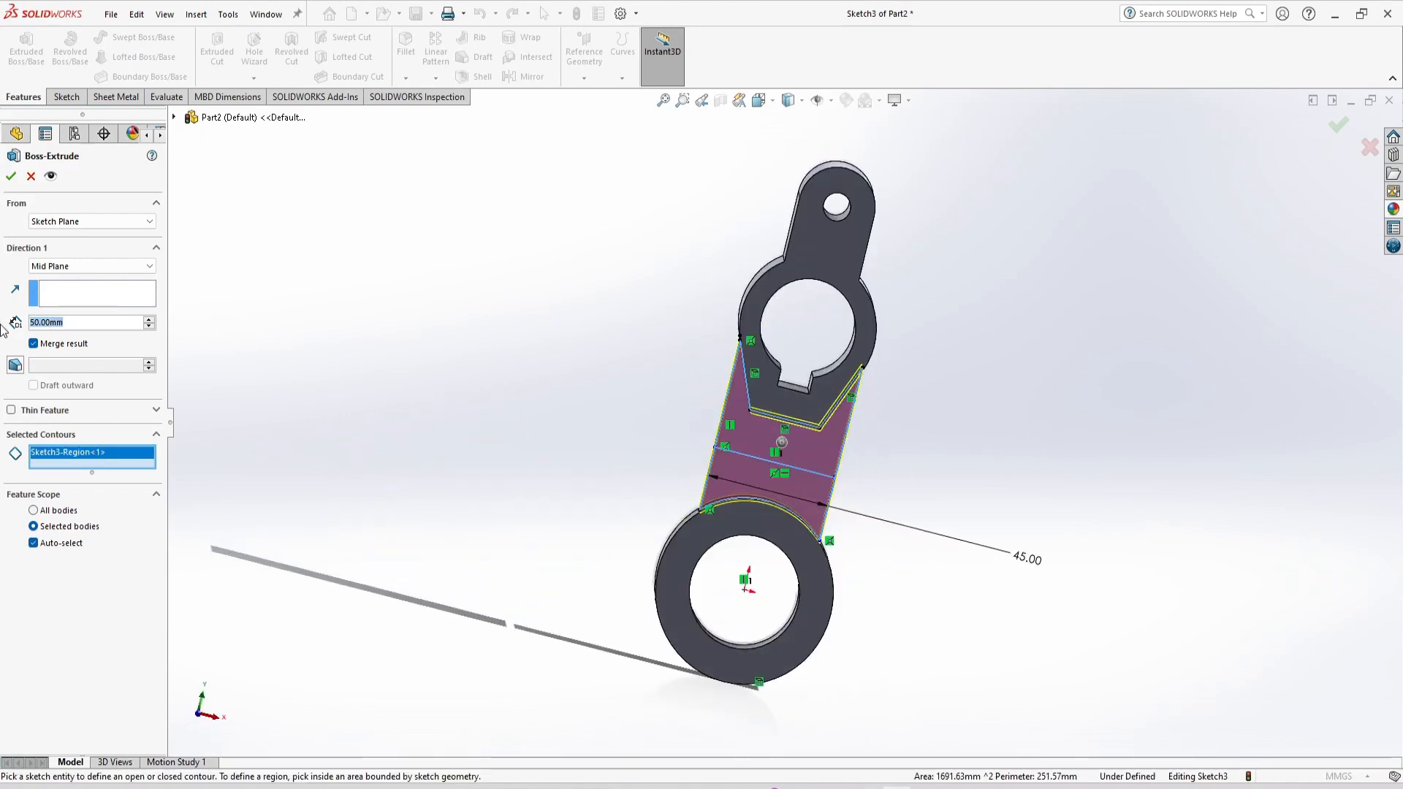
{"action": "type", "text": "10"}
{"action": "key", "text": "Return"}
{"action": "key", "text": "Return"}
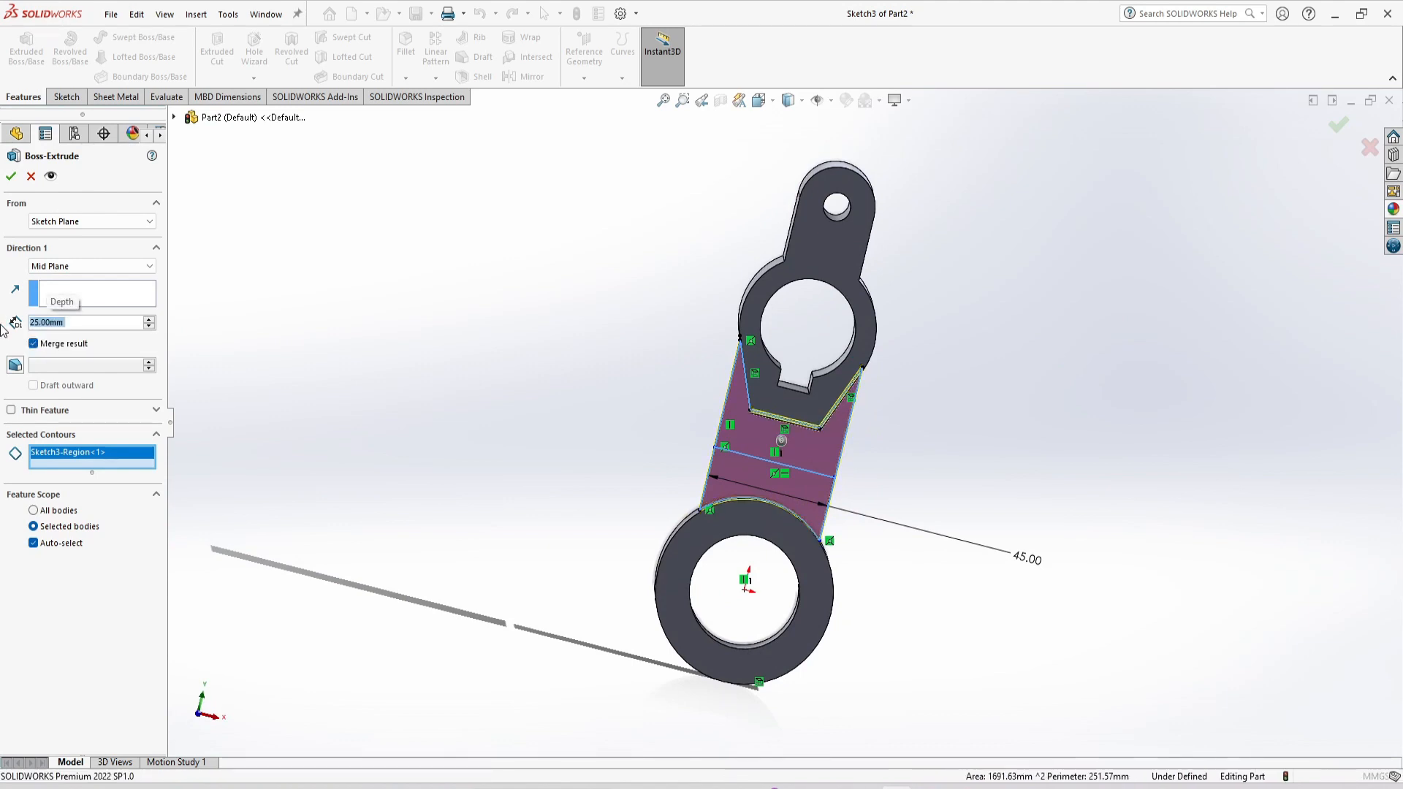
{"action": "left_click", "coordinate": [397, 406]}
{"action": "key", "text": "ctrl+7"}
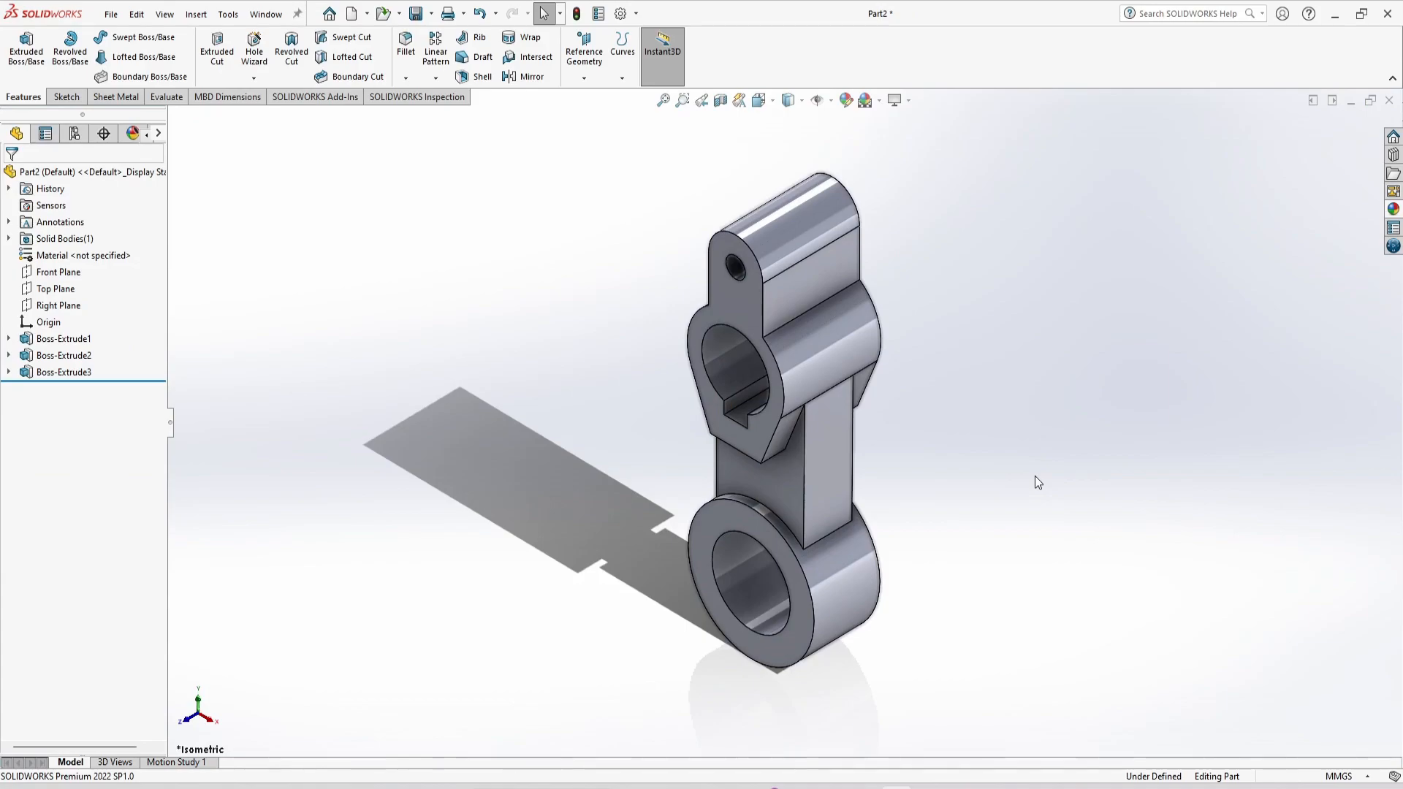
Check the side boss's position in the reference drawing and create a plane offset 36 mm from the Right Plane.
{"action": "key", "text": "alt+Tab"}
{"action": "scroll", "coordinate": [741, 458], "scroll_direction": "up", "scroll_amount": 1}
{"action": "scroll", "coordinate": [742, 458], "scroll_direction": "down", "scroll_amount": 5}
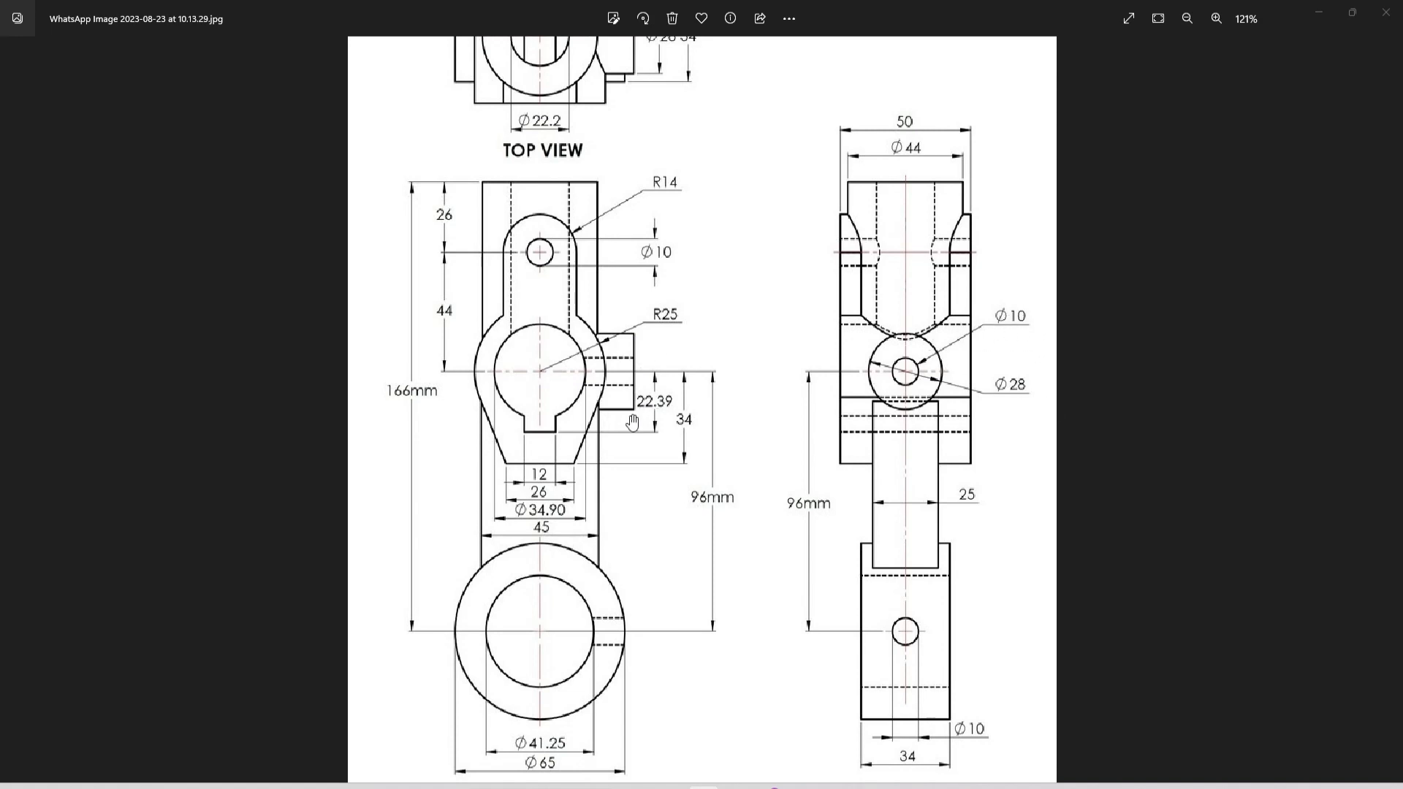
{"action": "scroll", "coordinate": [643, 347], "scroll_direction": "down", "scroll_amount": 2}
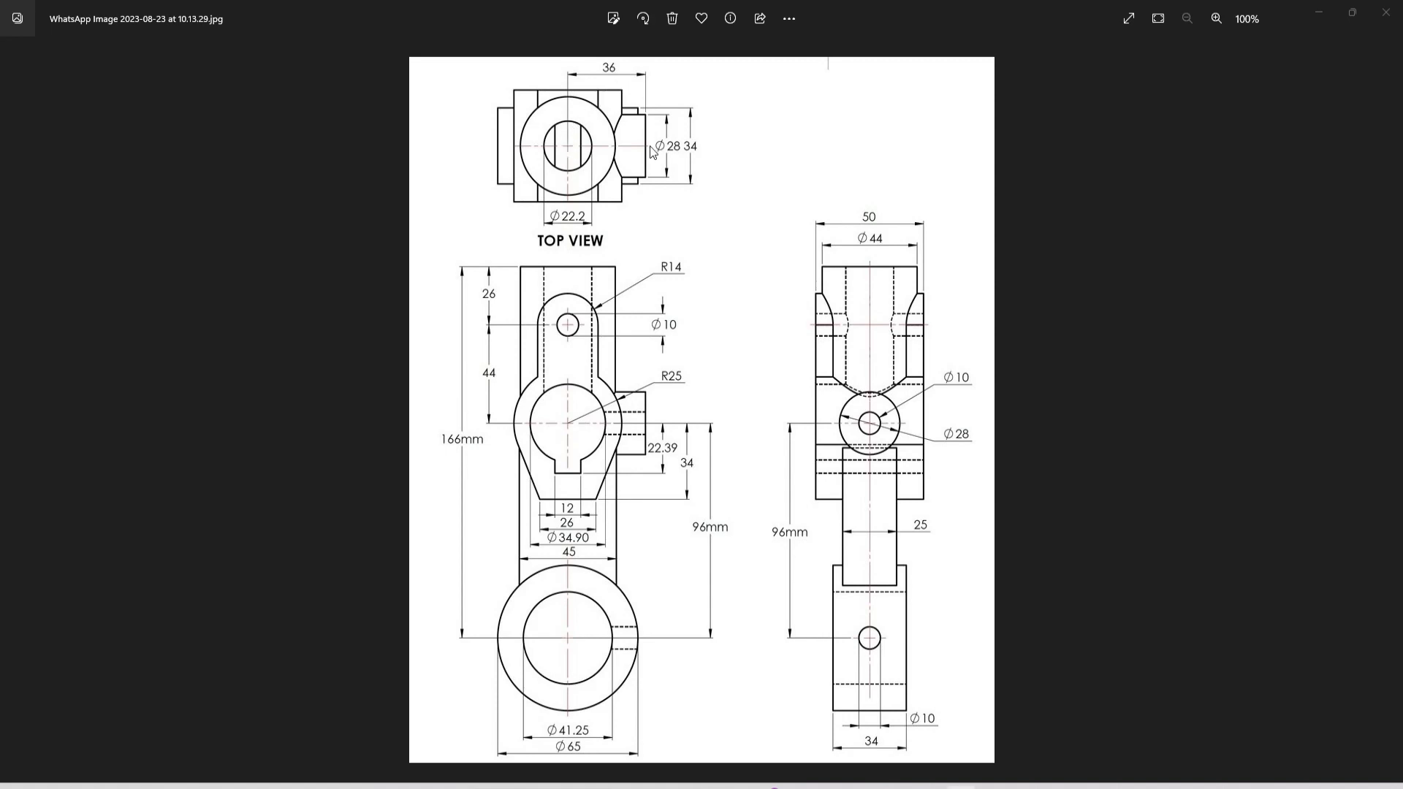
{"action": "key", "text": "alt+Tab"}
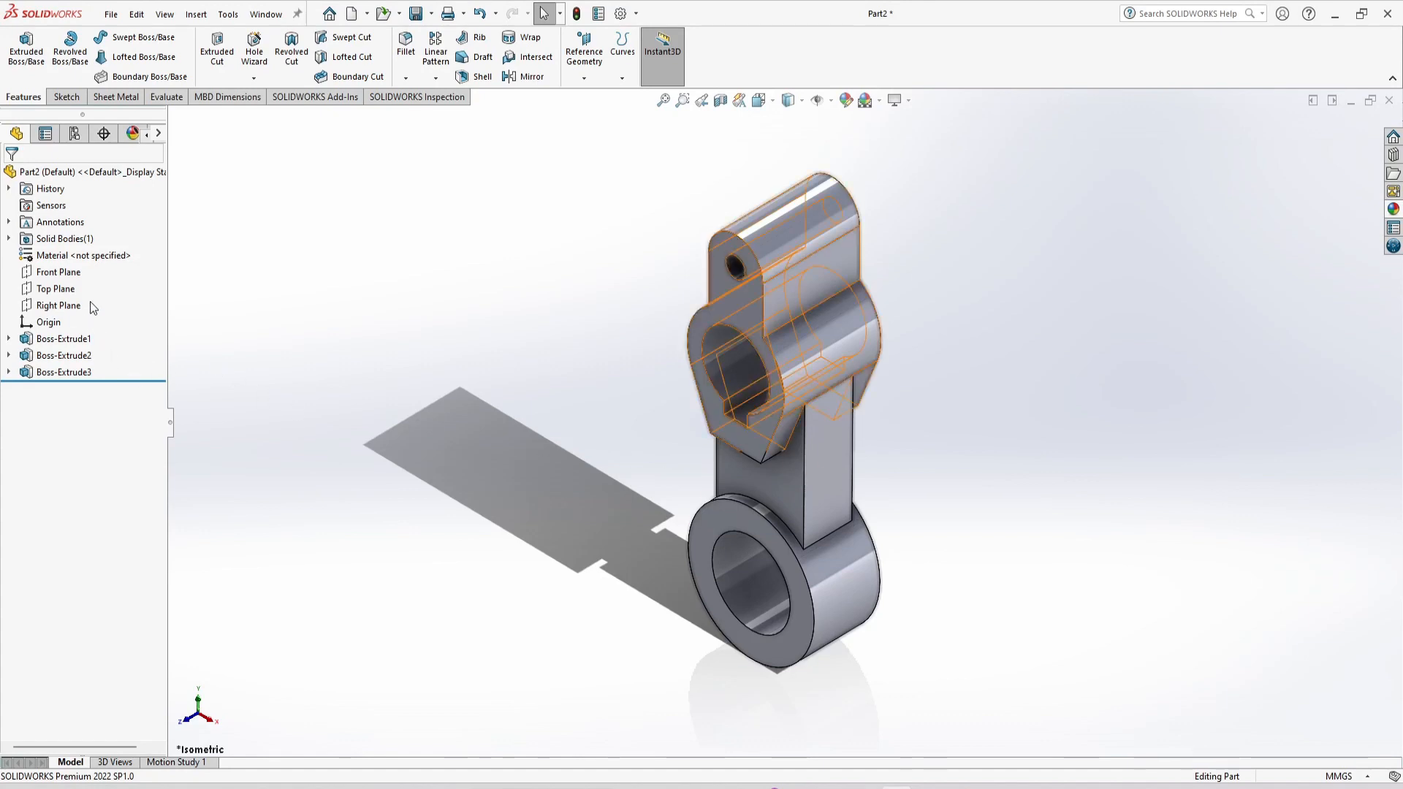
{"action": "left_click", "coordinate": [53, 306]}
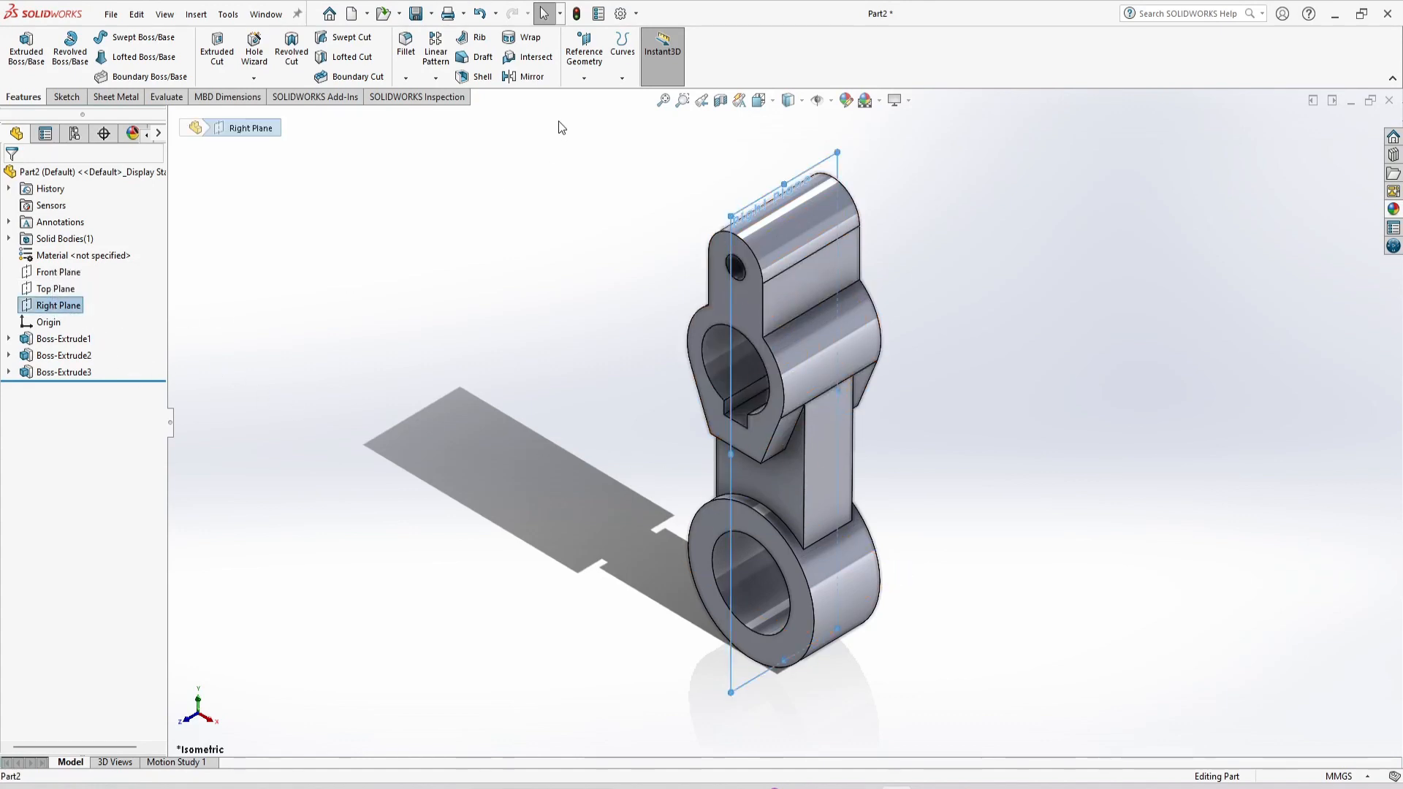
{"action": "left_click", "coordinate": [586, 70]}
{"action": "left_click", "coordinate": [591, 94]}
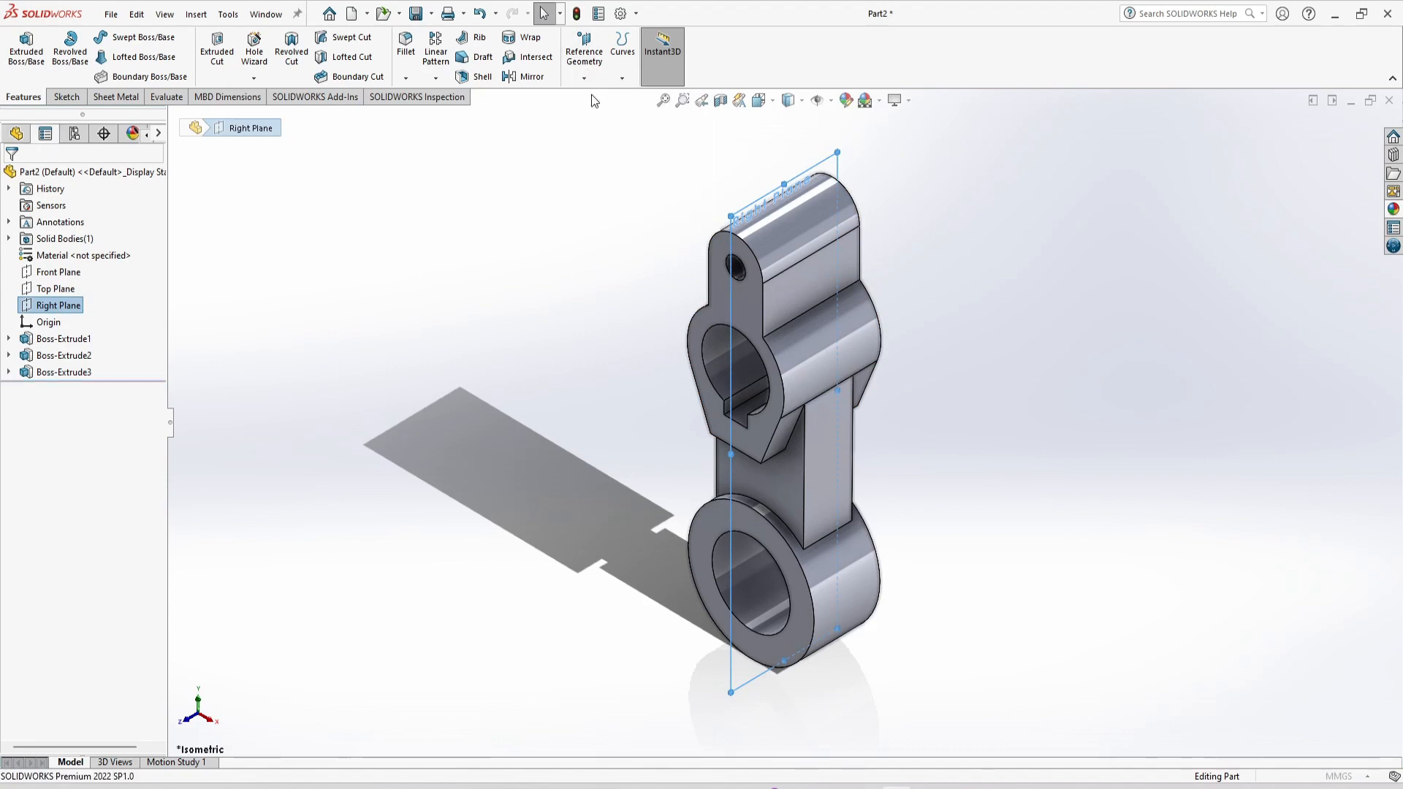
{"action": "type", "text": "36"}
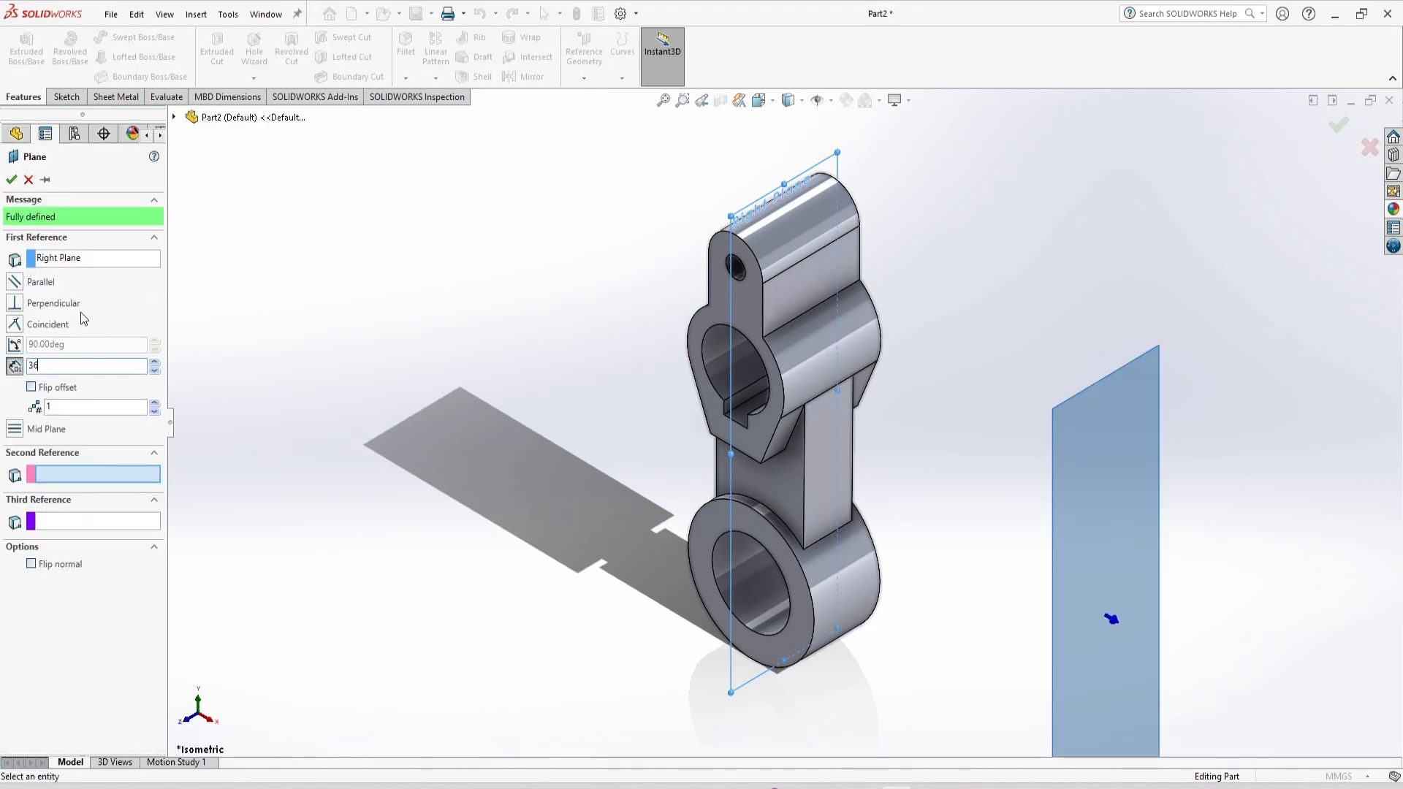
{"action": "key", "text": "Return"}
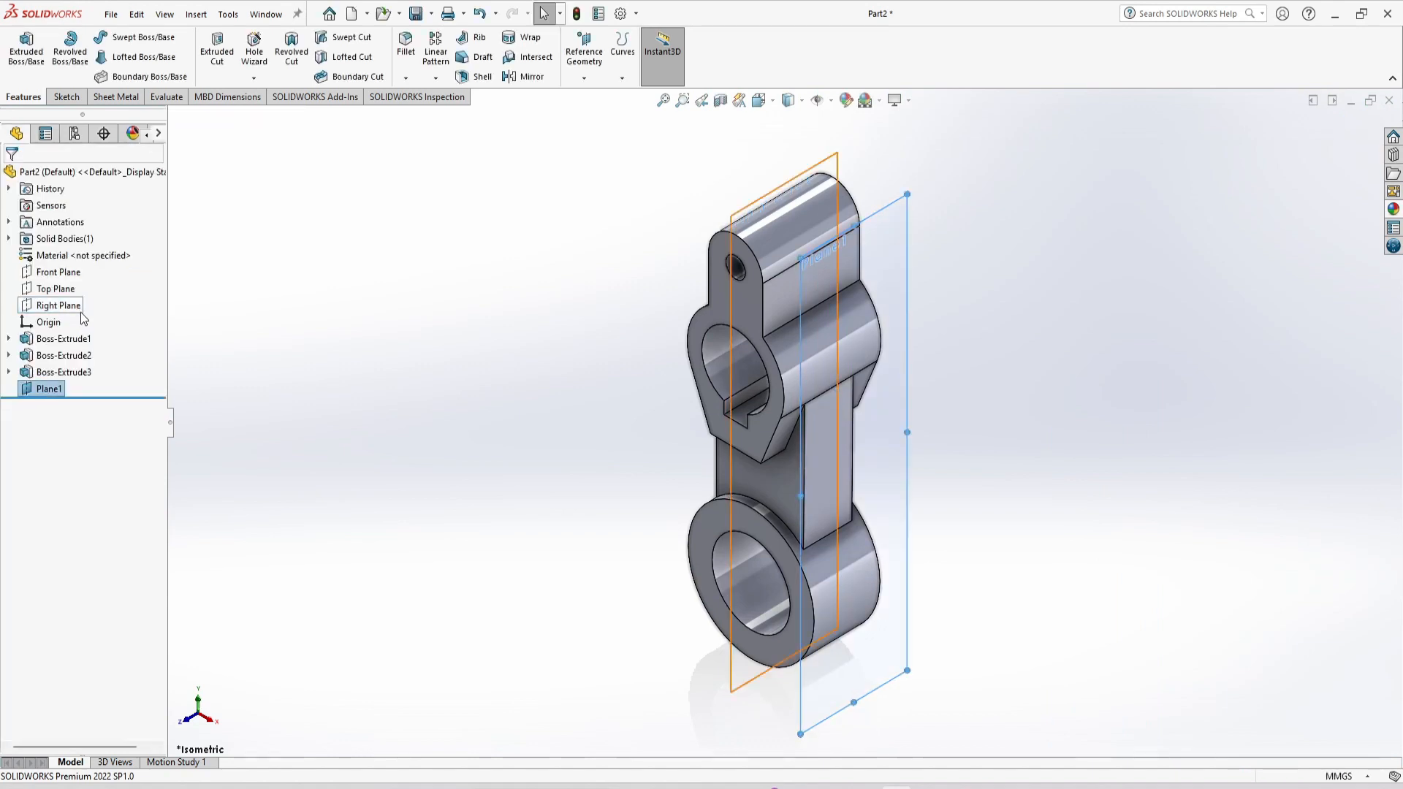
Sketch two concentric circles about 14.5 mm and 28 mm in diameter on the new offset plane, centred across the keyed boss's width.
{"action": "left_click", "coordinate": [888, 257]}
{"action": "left_click", "coordinate": [959, 222]}
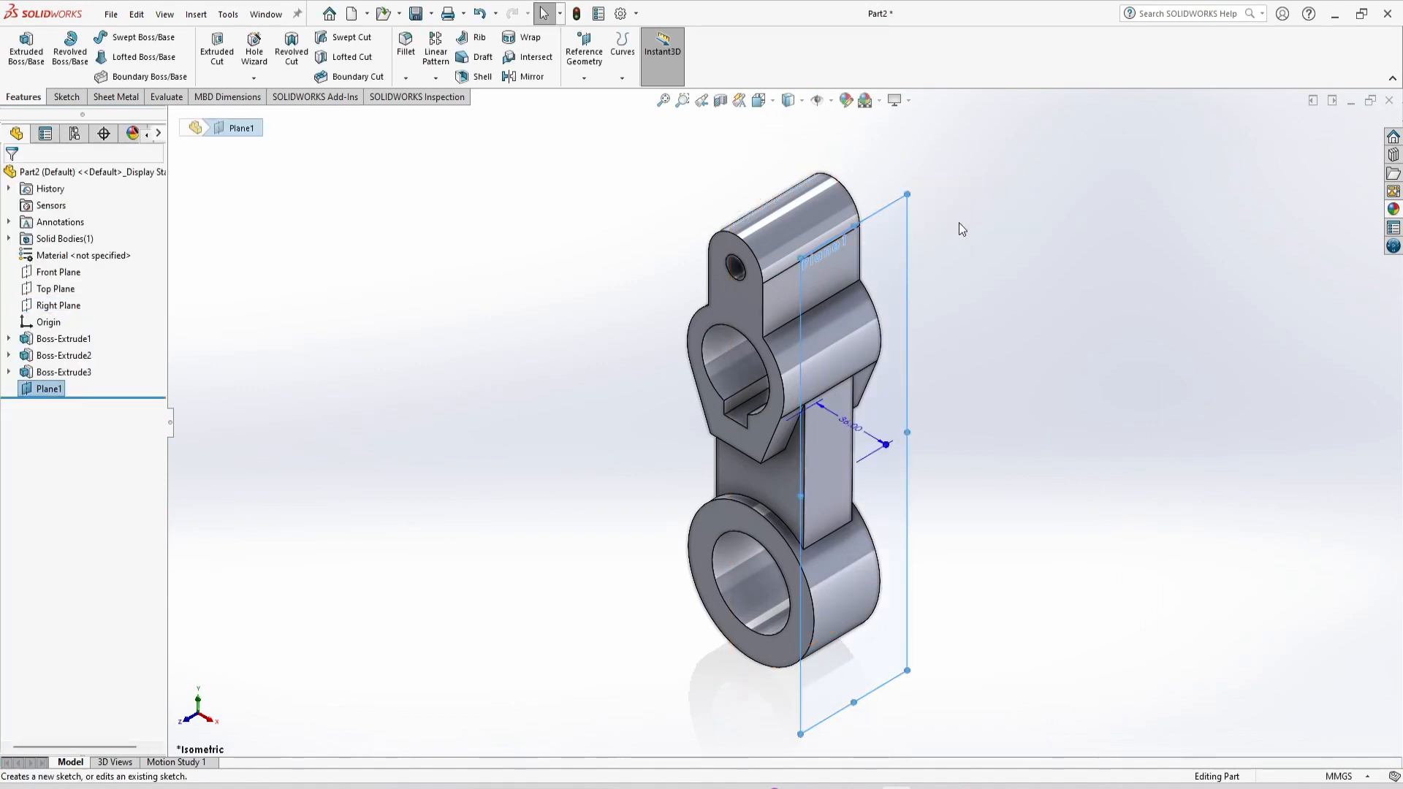
{"action": "left_click", "coordinate": [123, 40]}
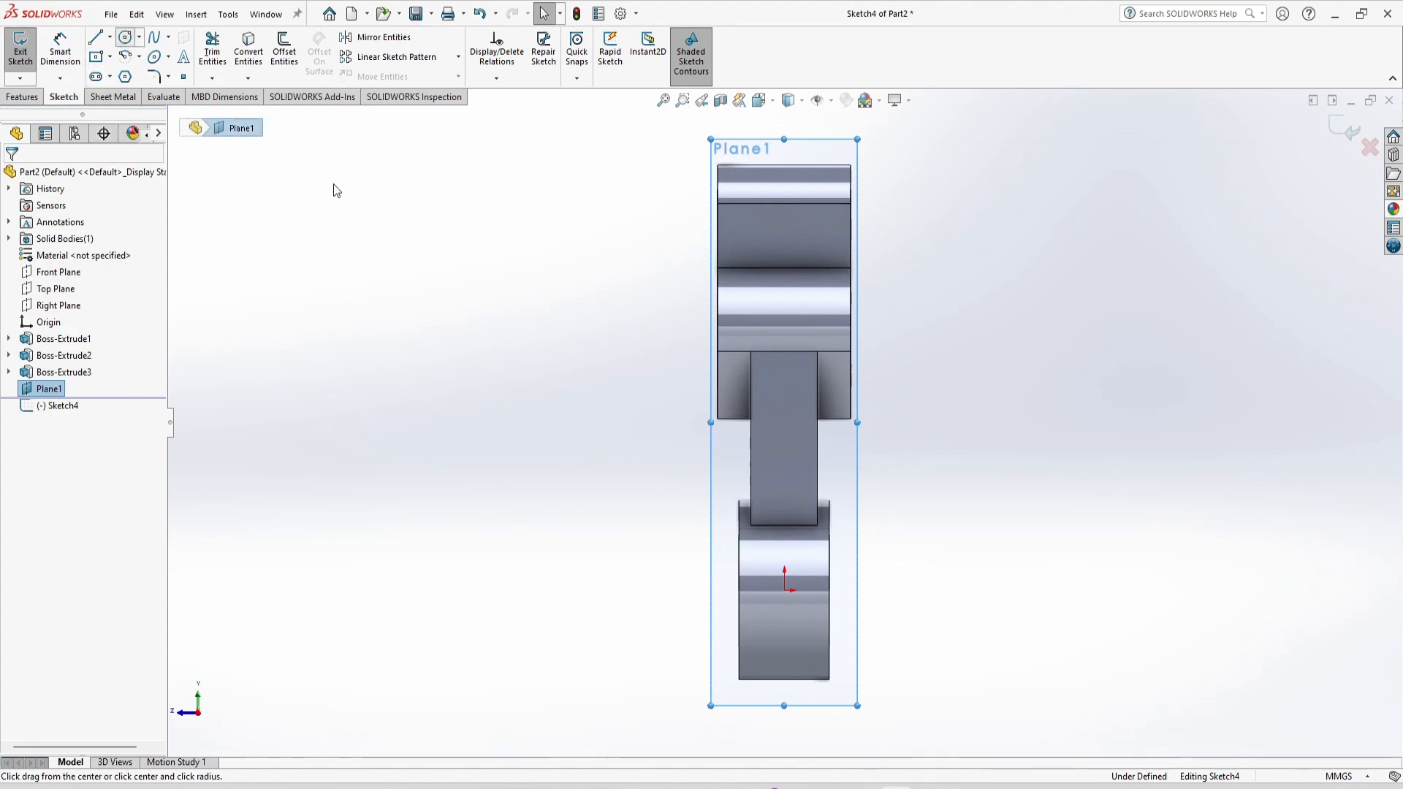
{"action": "left_click", "coordinate": [784, 329]}
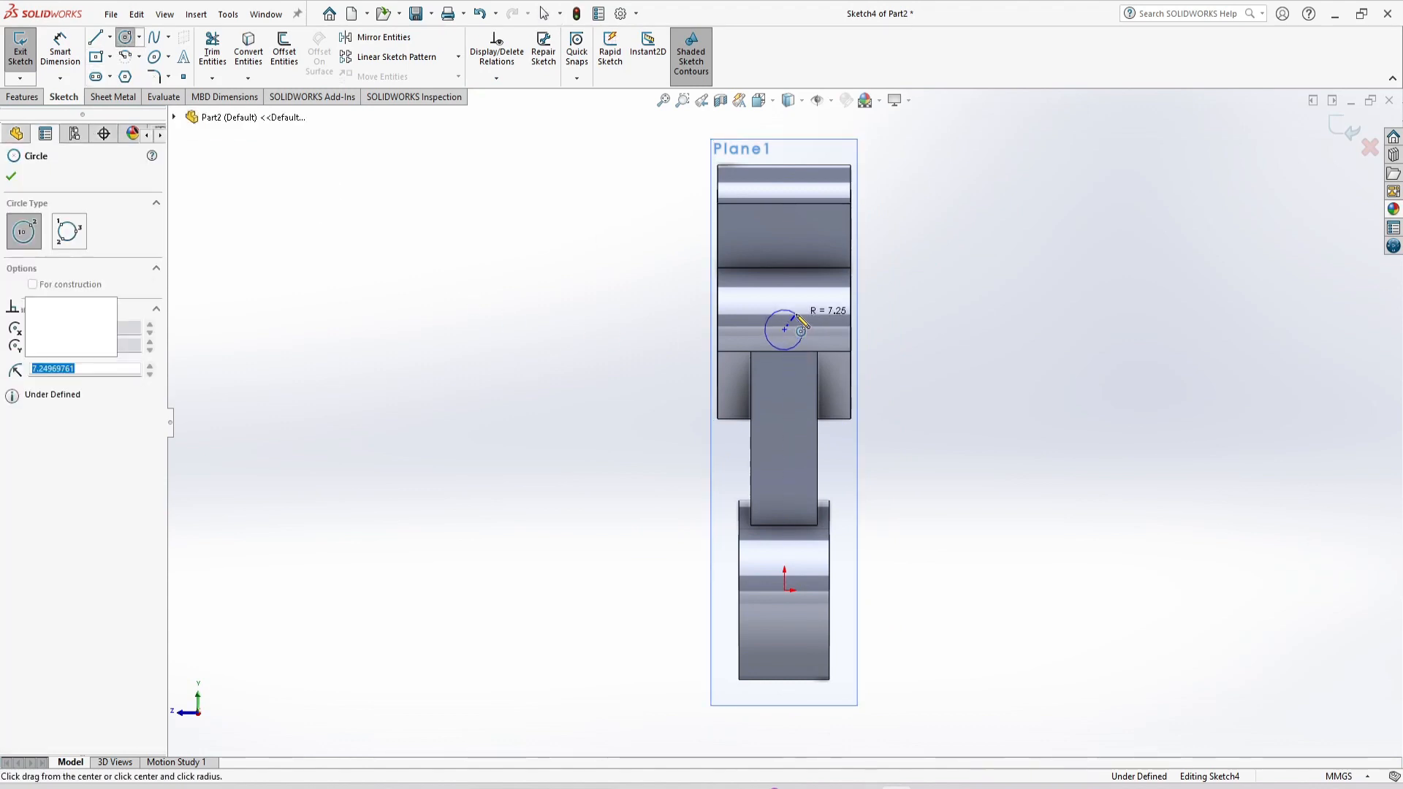
{"action": "left_click", "coordinate": [800, 318]}
{"action": "left_click", "coordinate": [784, 329]}
{"action": "left_click", "coordinate": [806, 298]}
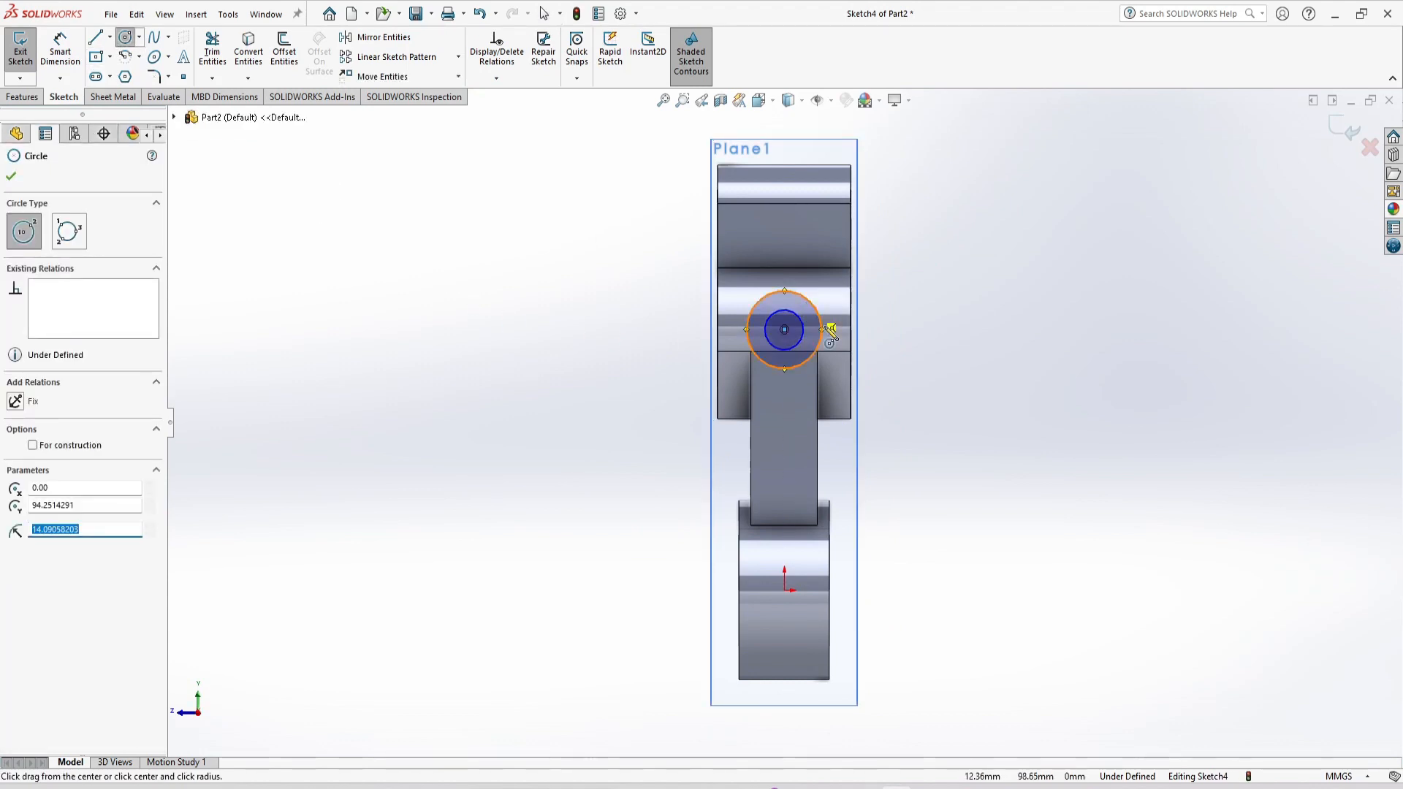
{"action": "key", "text": "Escape"}
Add a Vertical relation between the circles' shared centre and the origin.
{"action": "left_click", "coordinate": [785, 331]}
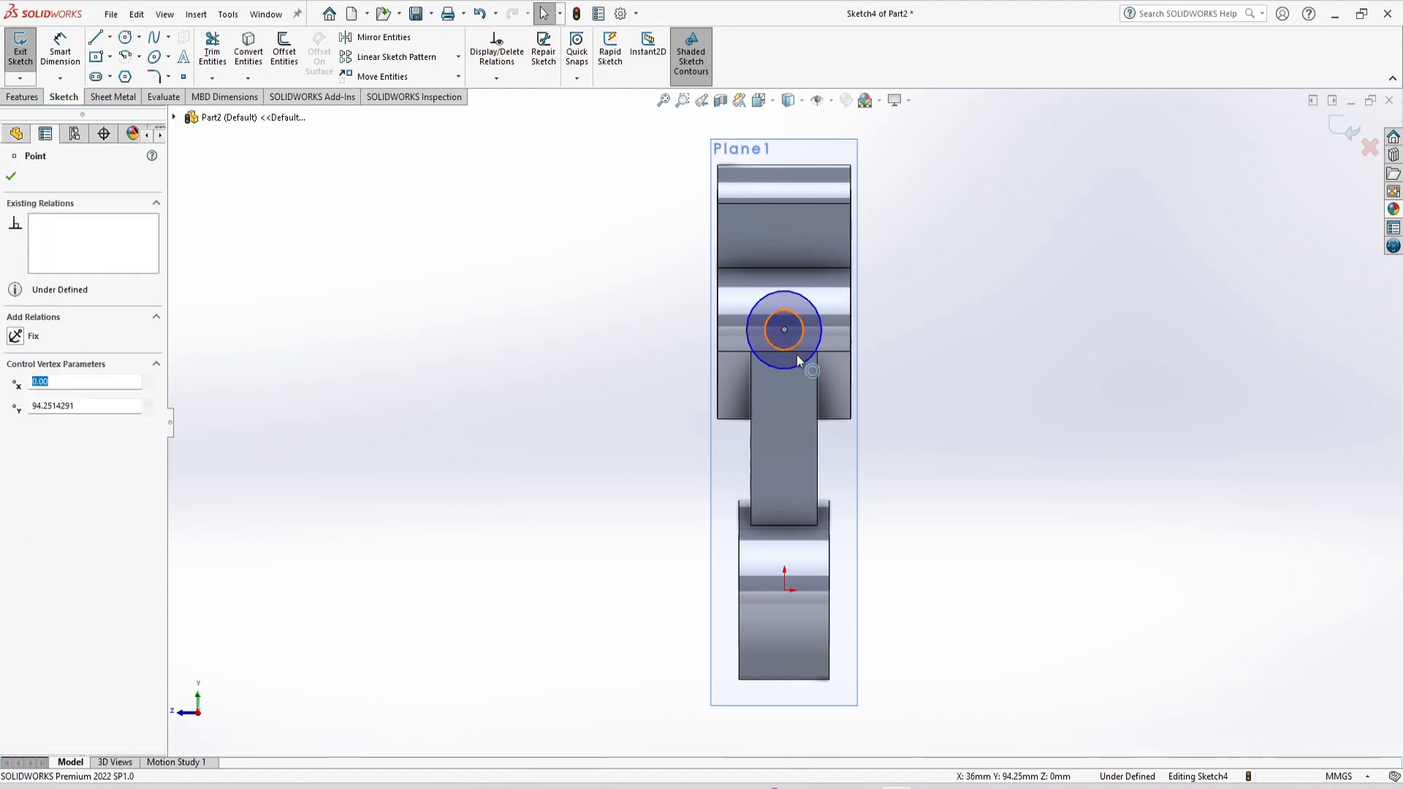
{"action": "left_click", "coordinate": [785, 591], "text": "ctrl"}
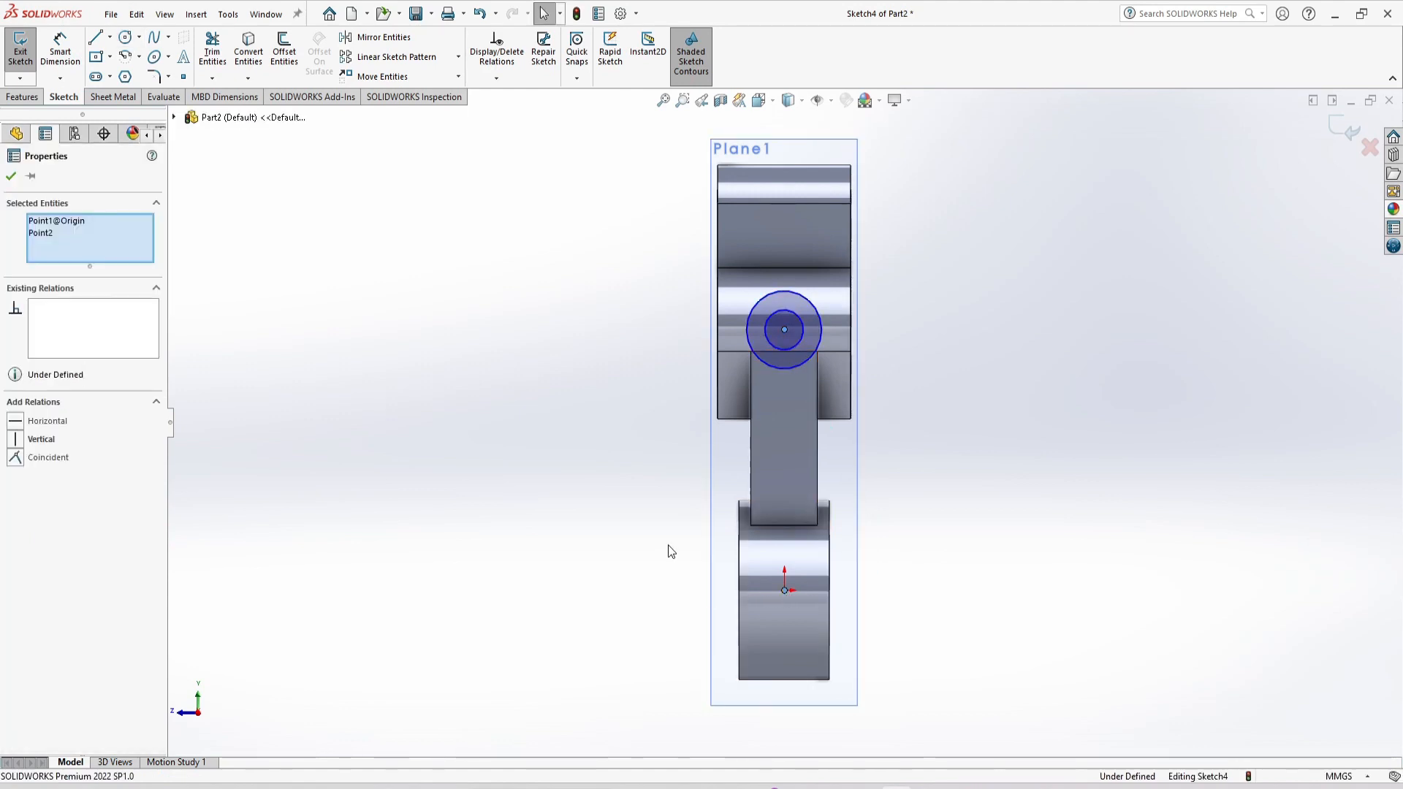
{"action": "left_click", "coordinate": [31, 441]}
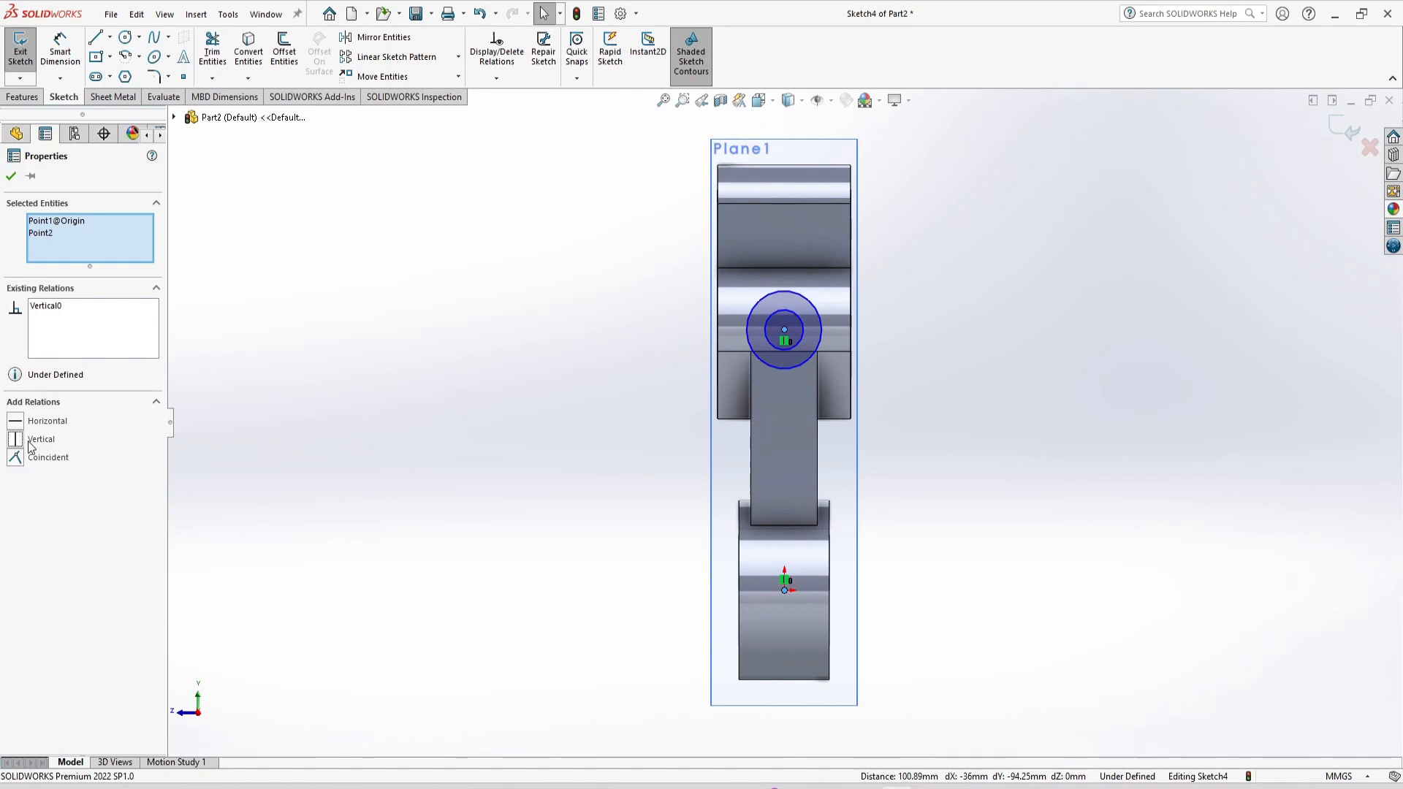
{"action": "left_click", "coordinate": [432, 445]}
Check the side boss's diameters in the reference drawing and dimension the outer circle as 28 mm and the inner circle as 10 mm.
{"action": "left_click", "coordinate": [64, 57]}
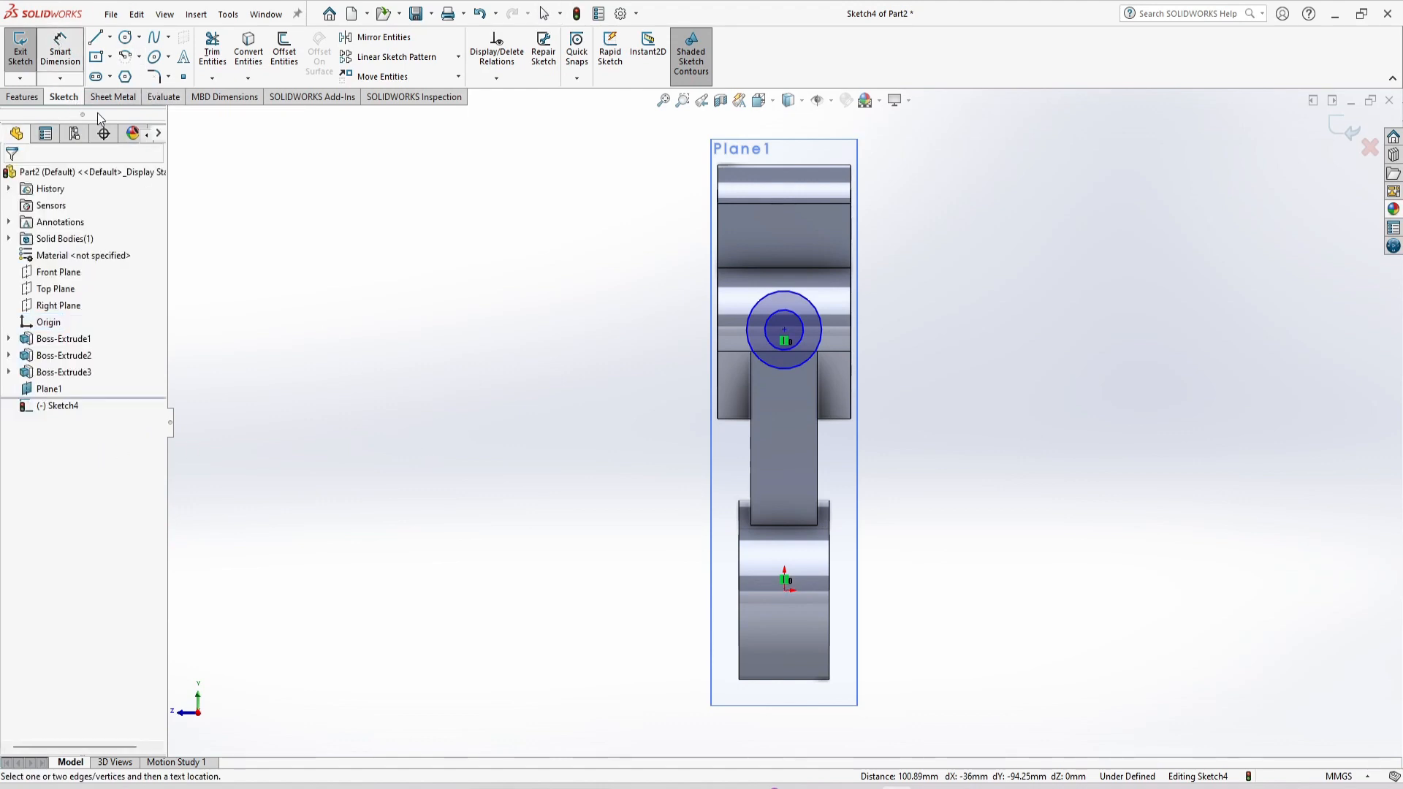
{"action": "key", "text": "alt+Tab"}
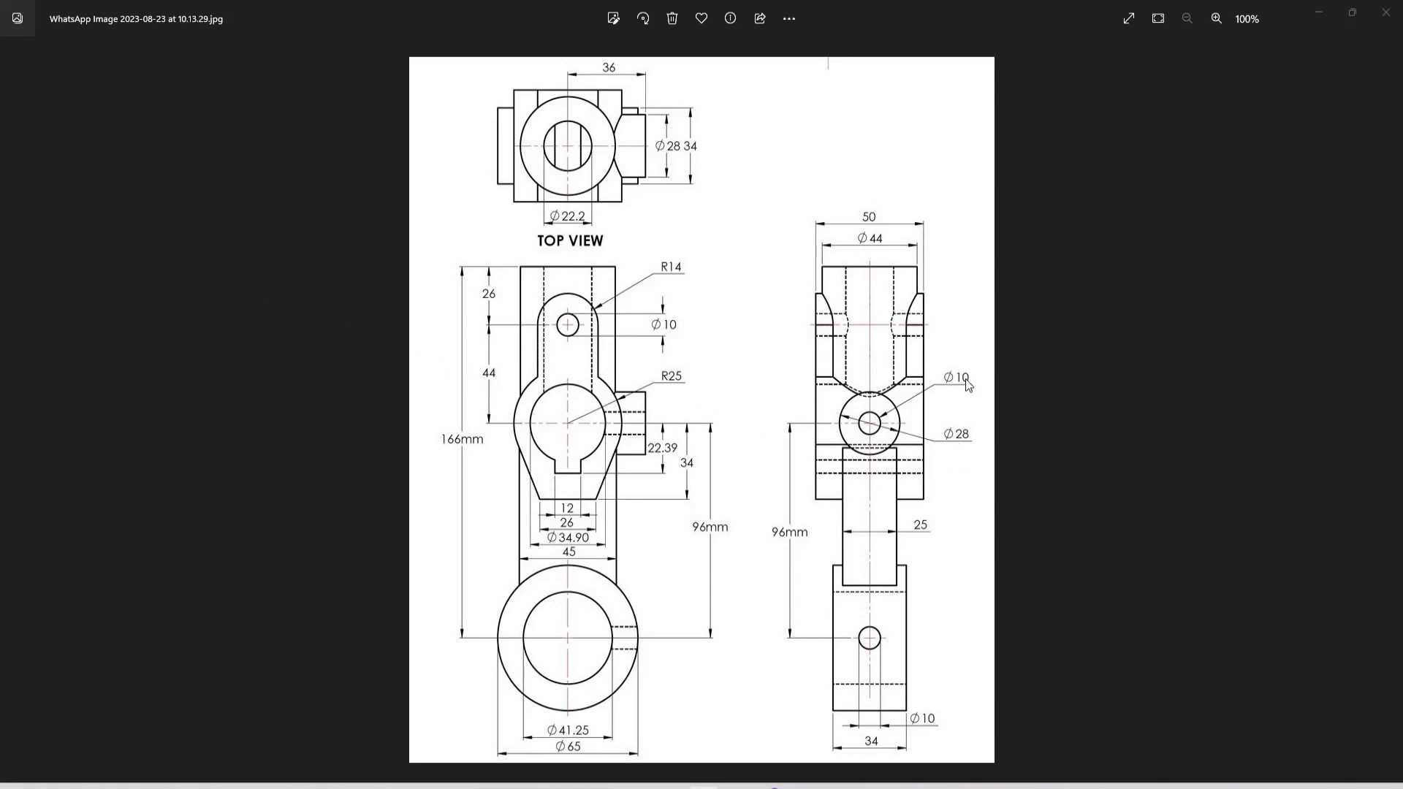
{"action": "key", "text": "alt+Tab"}
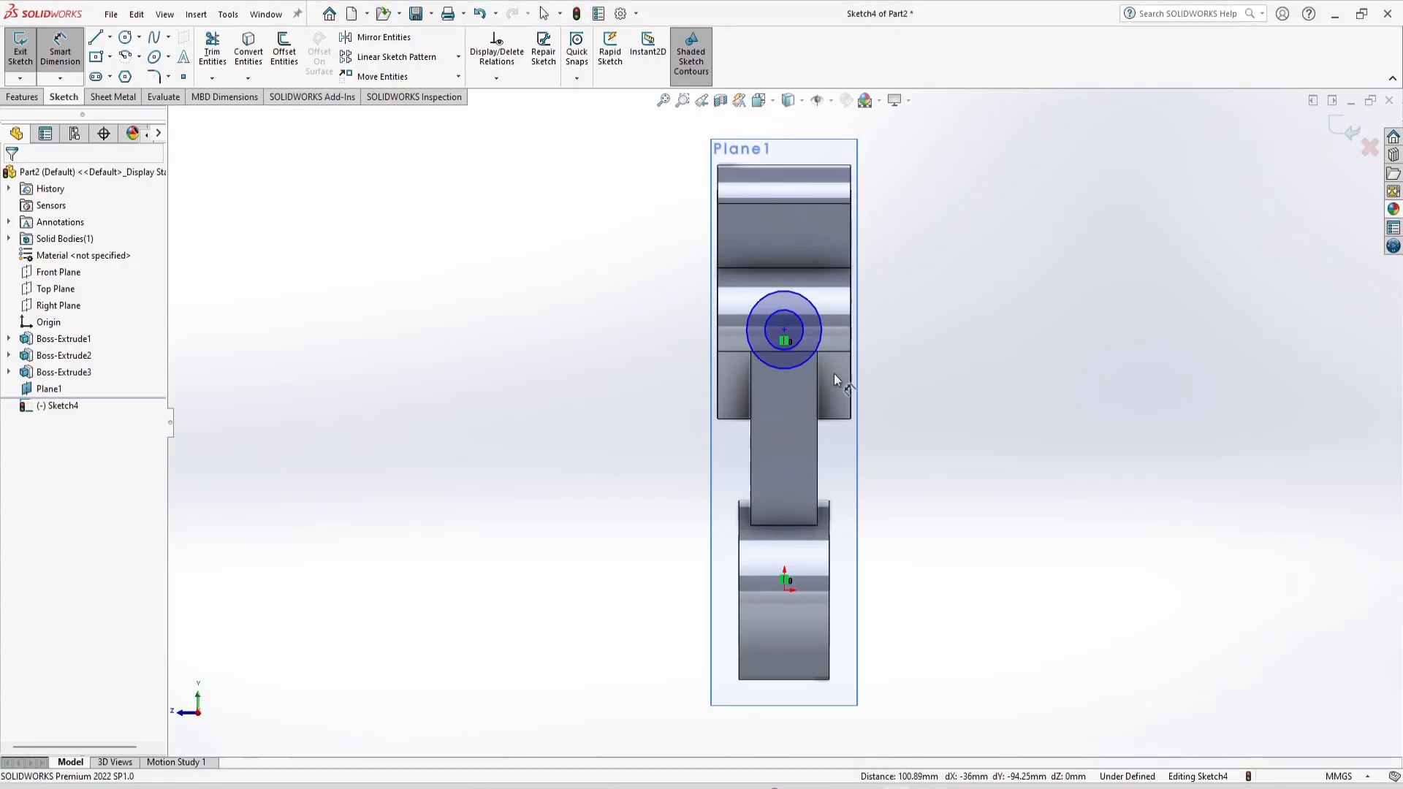
{"action": "left_click", "coordinate": [842, 328]}
{"action": "left_click", "coordinate": [956, 332]}
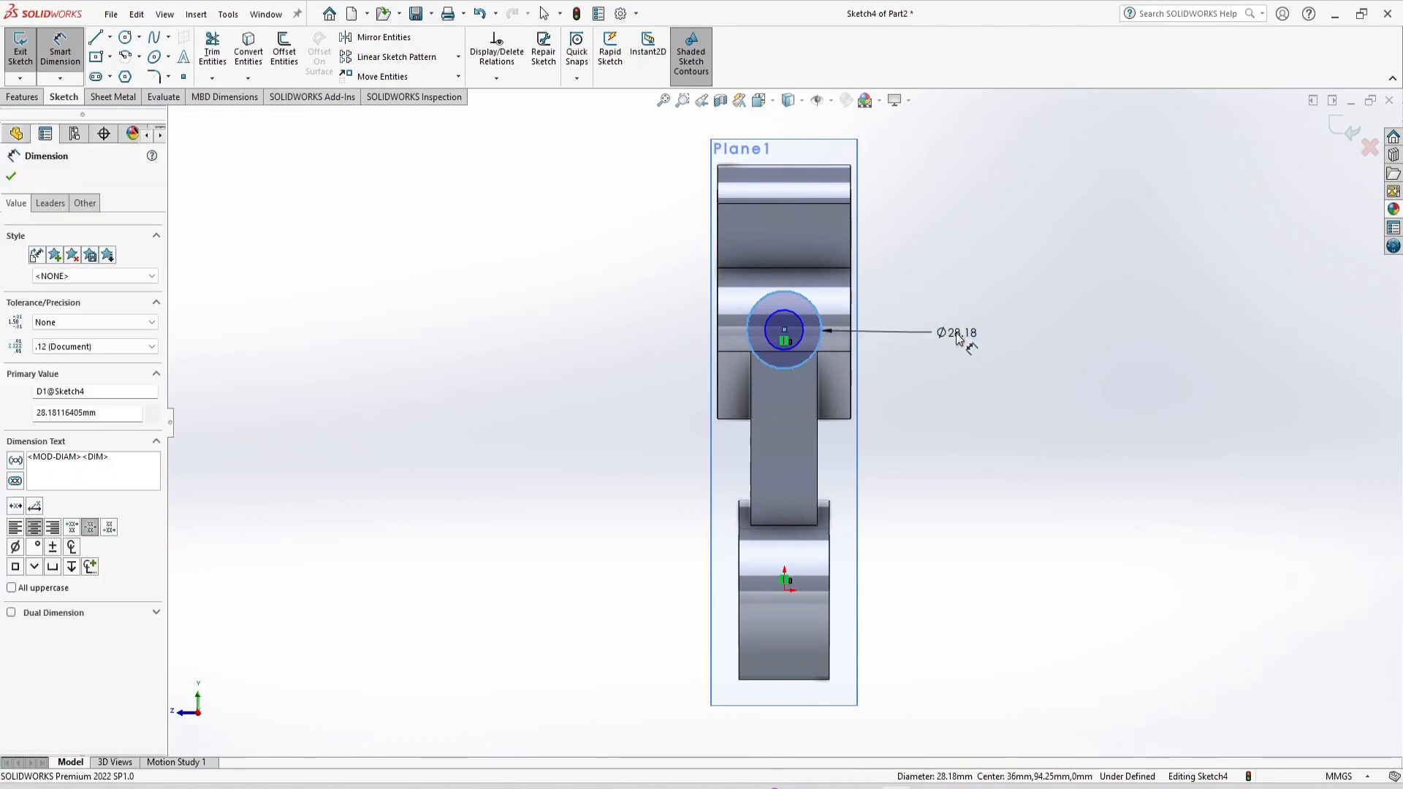
{"action": "type", "text": "28"}
{"action": "key", "text": "Return"}
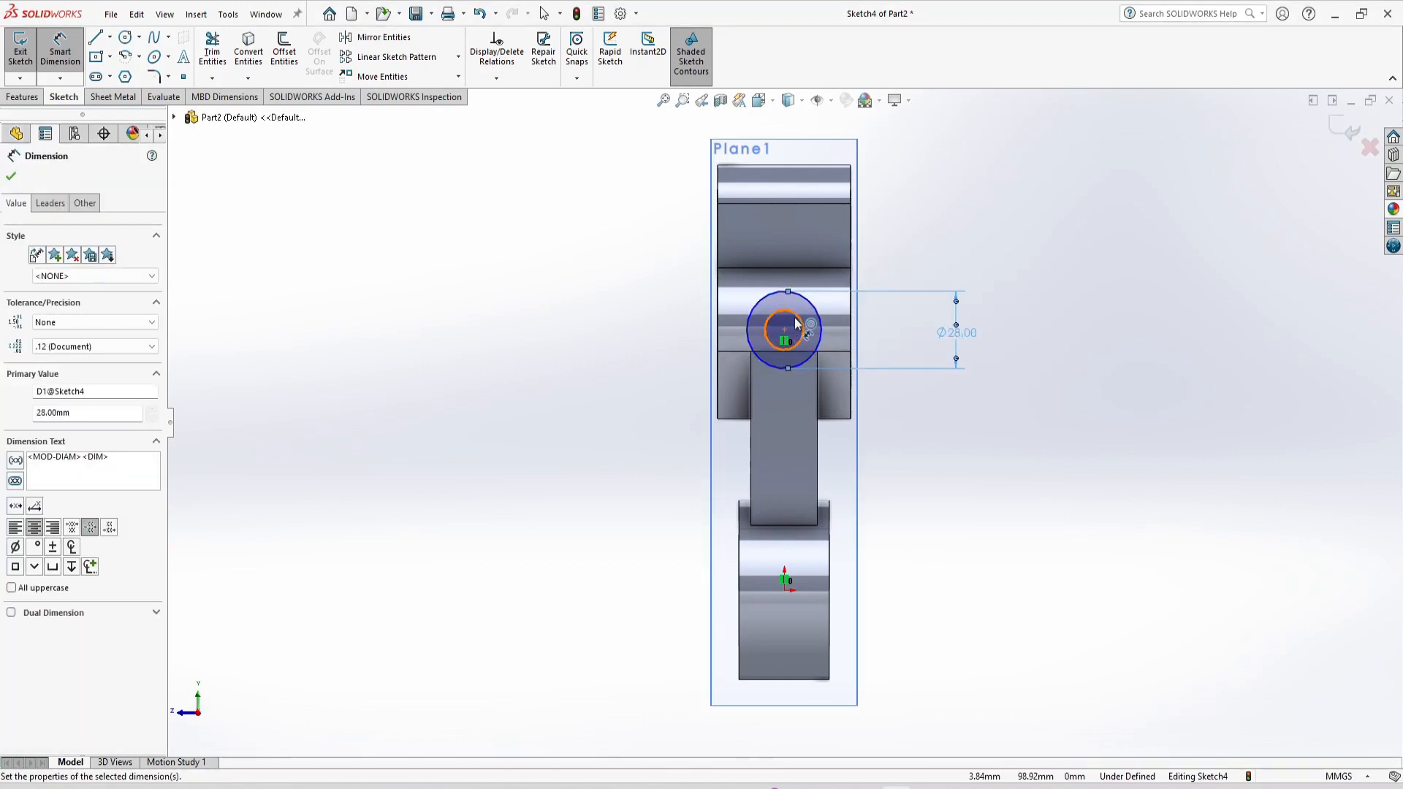
{"action": "left_click", "coordinate": [973, 418]}
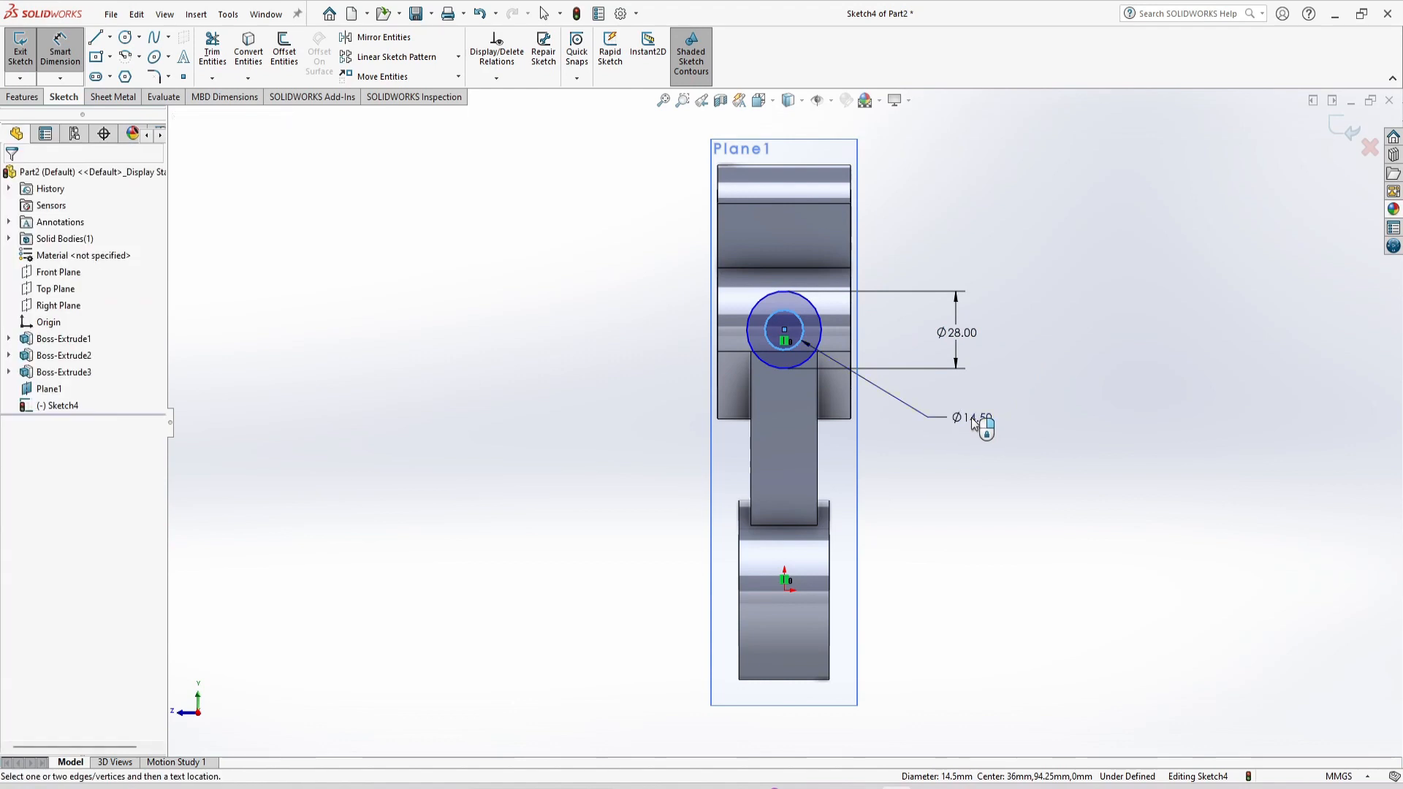
{"action": "type", "text": "10"}
{"action": "key", "text": "Return"}
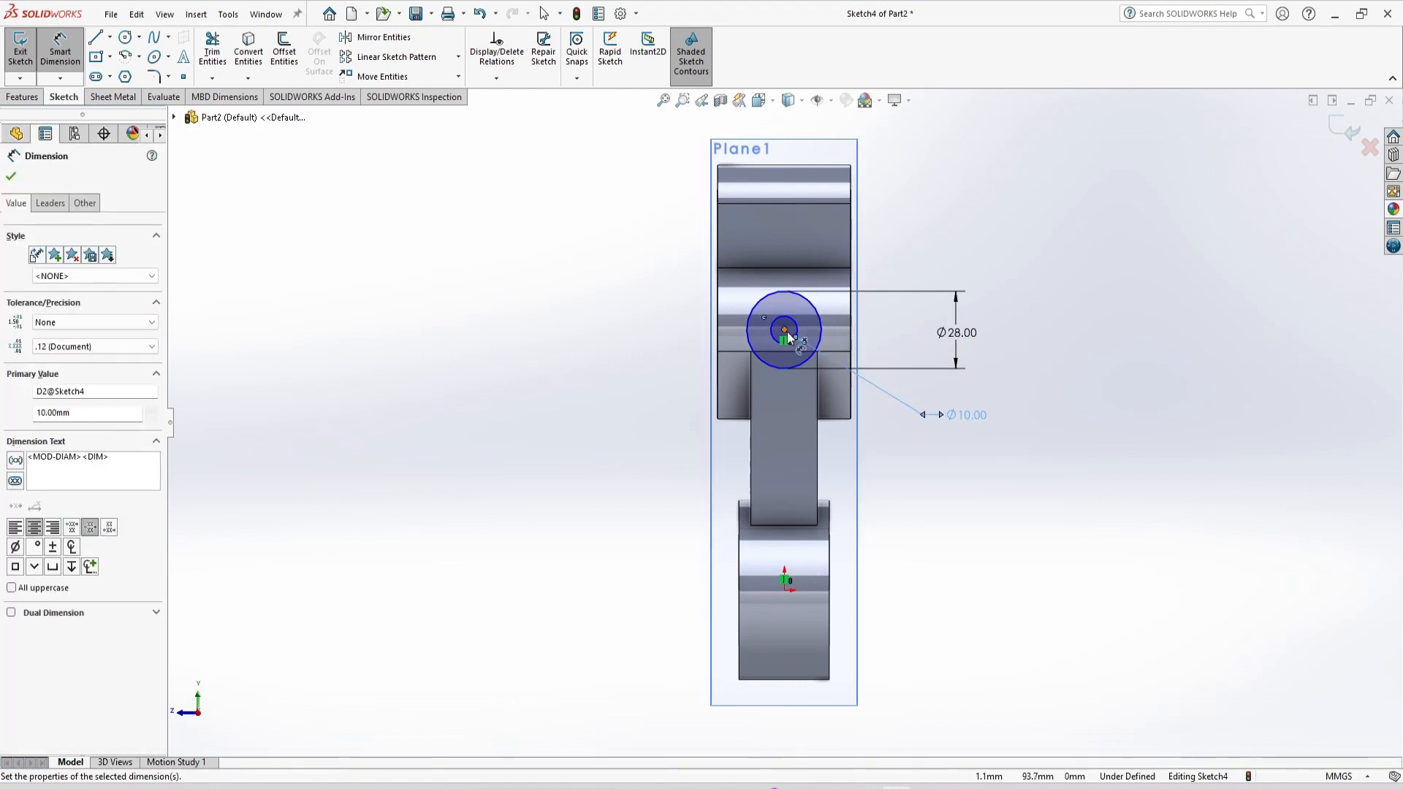
Check the side boss's height in the reference drawing and dimension the circles' centre 96 mm above the origin.
{"action": "key", "text": "alt+Tab"}
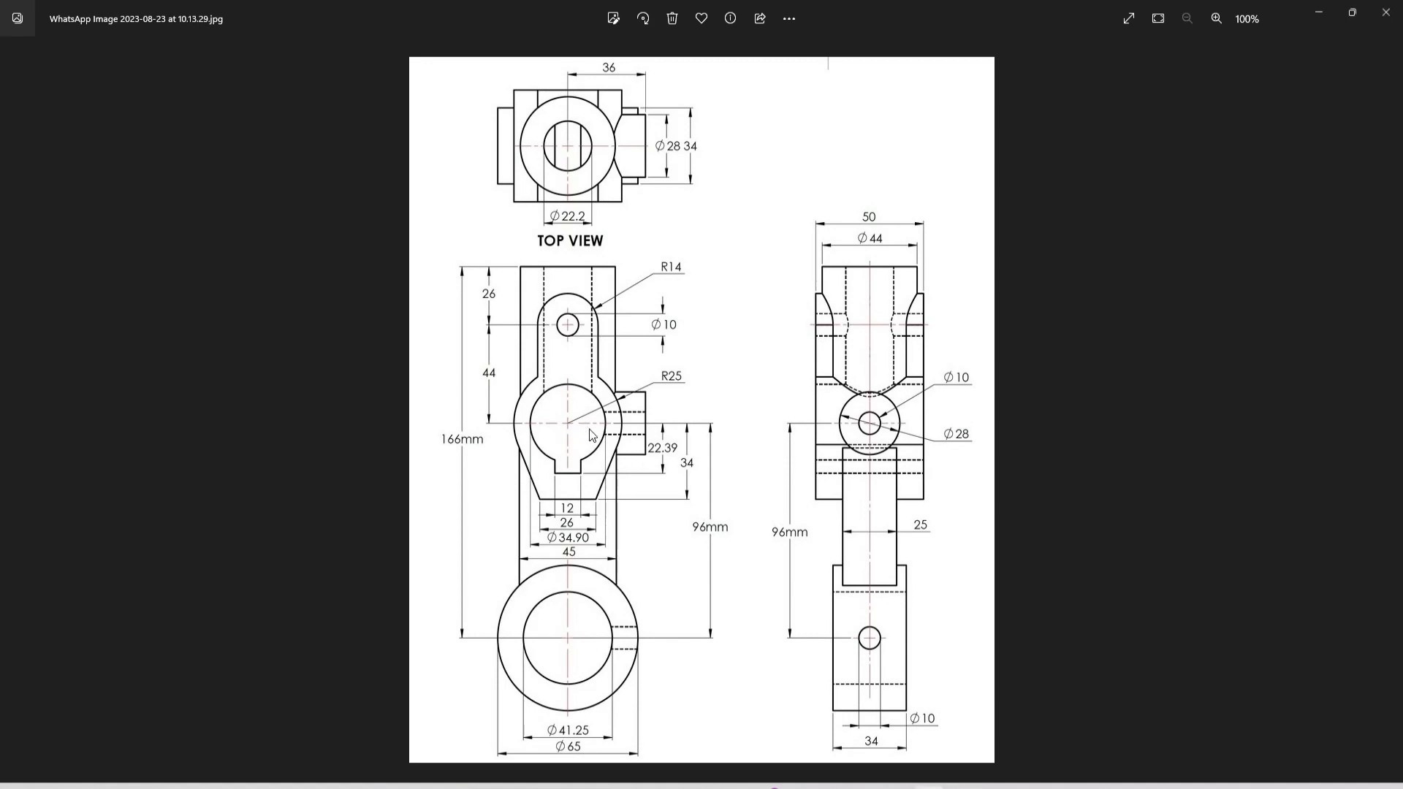
{"action": "key", "text": "alt+Tab"}
{"action": "left_click", "coordinate": [784, 329]}
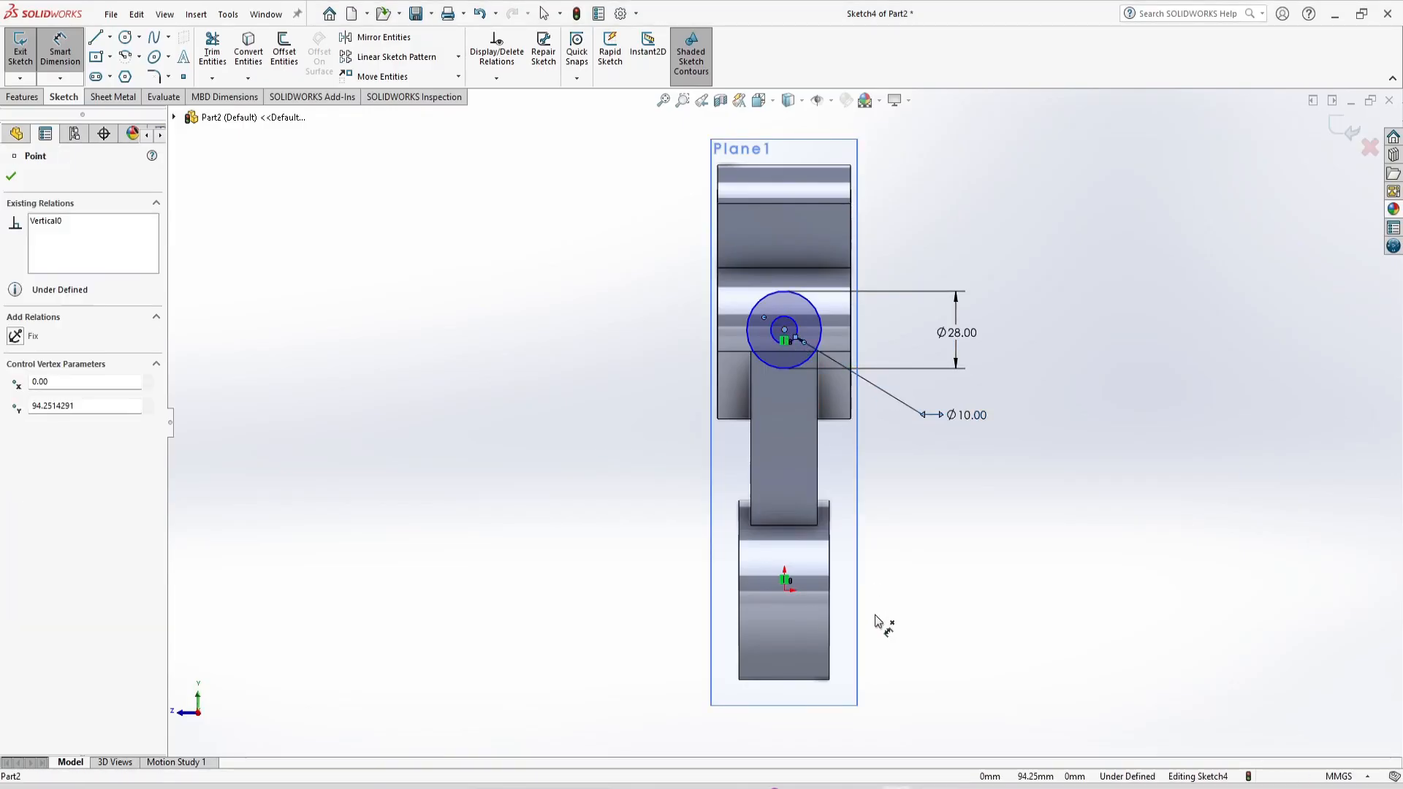
{"action": "left_click", "coordinate": [785, 589]}
{"action": "left_click", "coordinate": [587, 467]}
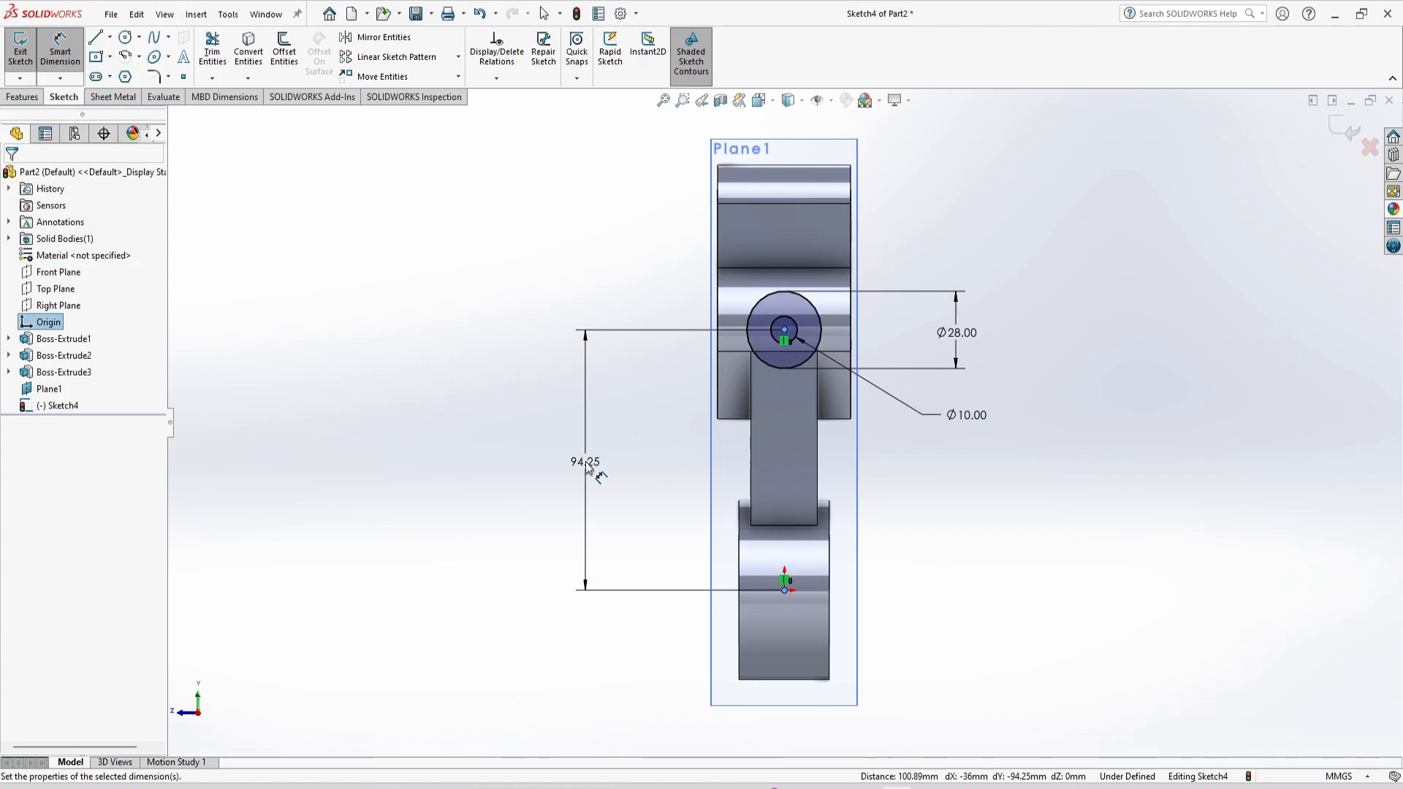
{"action": "type", "text": "96"}
{"action": "key", "text": "Return"}
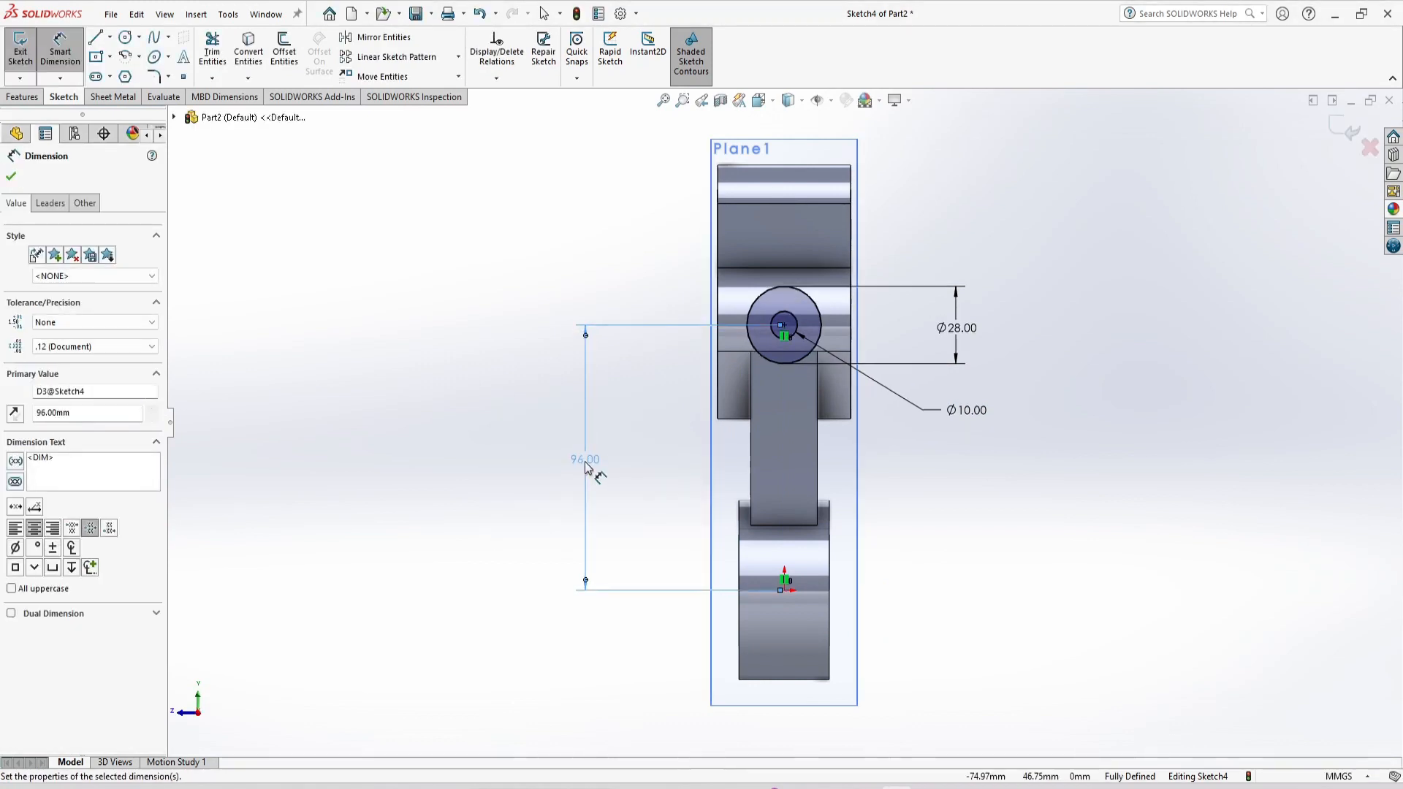
Extrude the side boss's two concentric circles Up To Next, reversed toward the keyed boss, and hide the offset plane.
{"action": "left_click", "coordinate": [22, 97]}
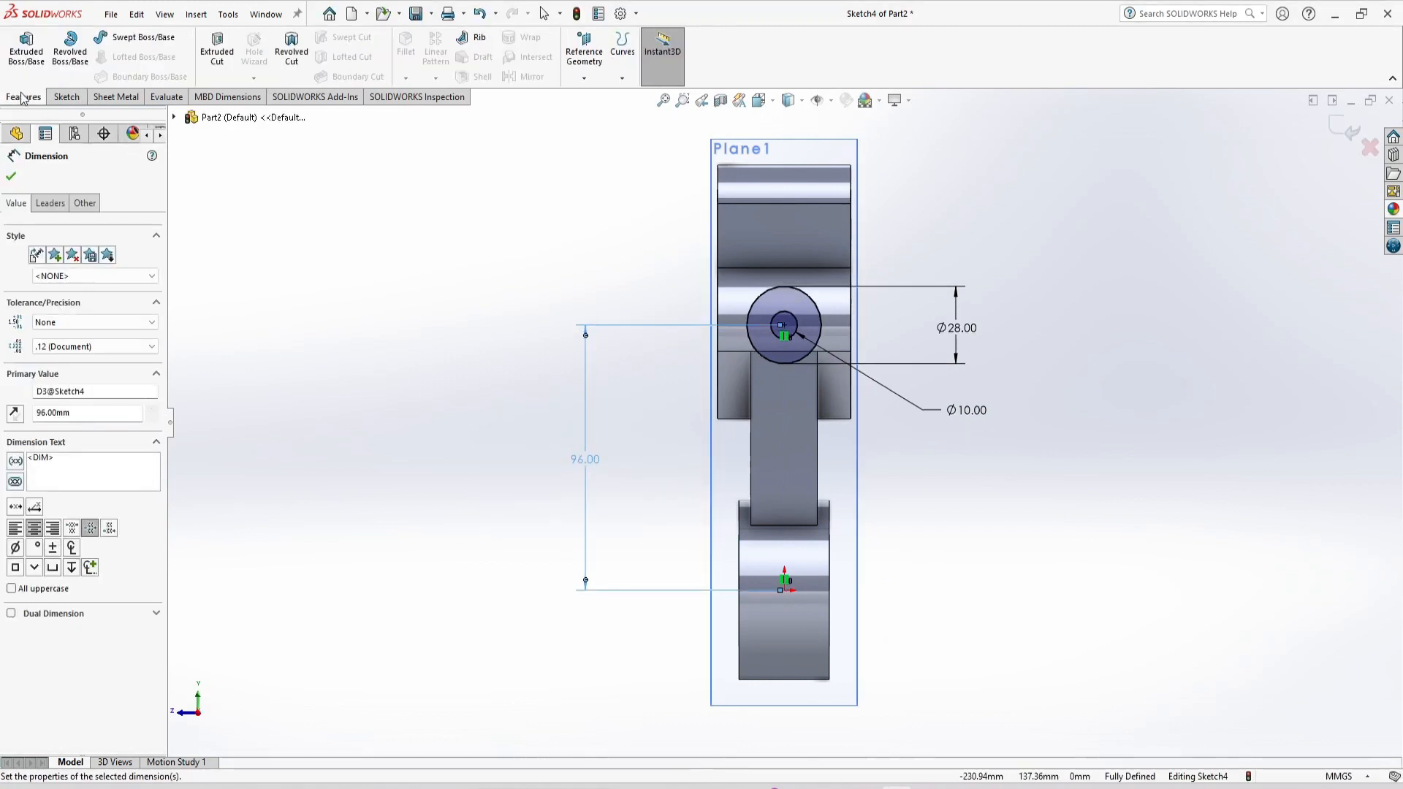
{"action": "key", "text": "ctrl+7"}
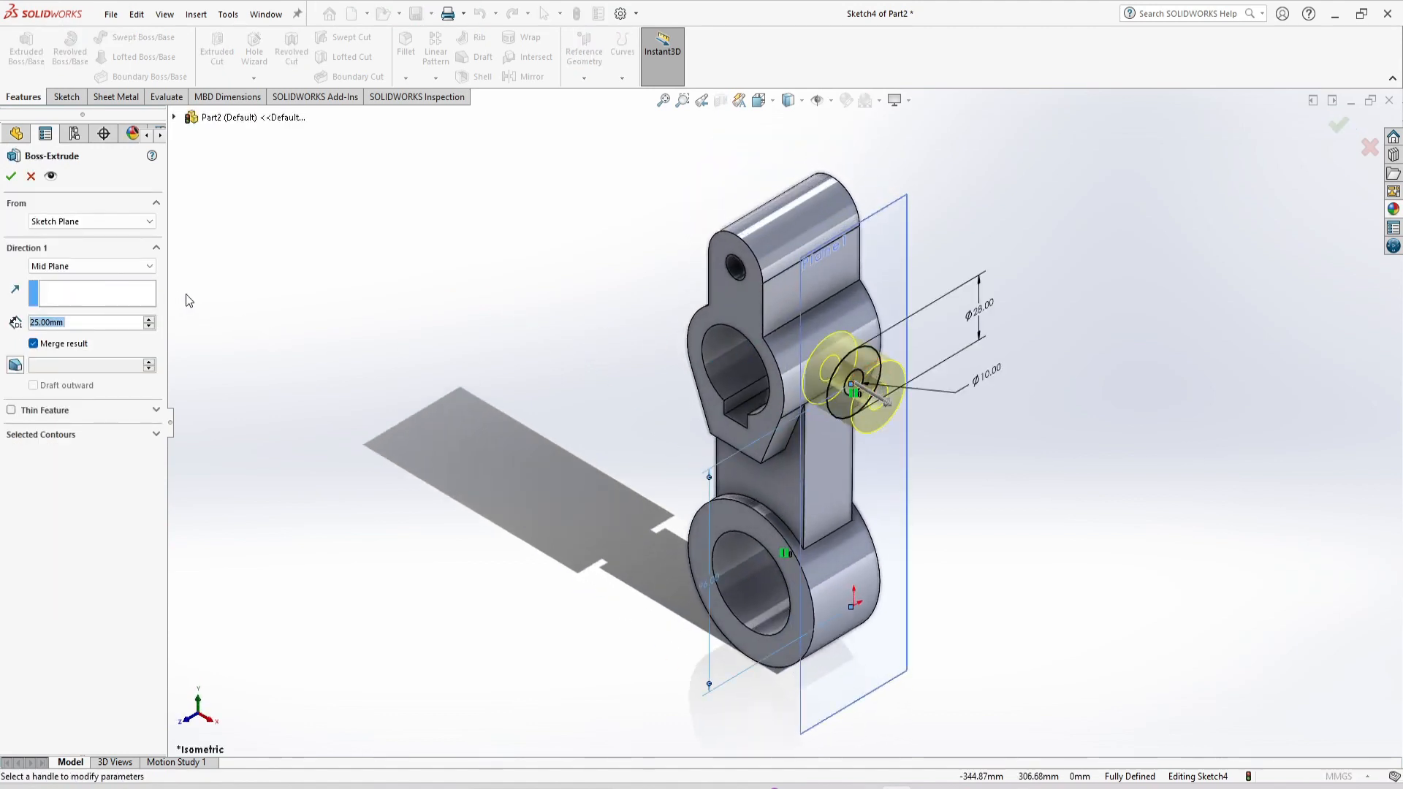
{"action": "left_click", "coordinate": [139, 267]}
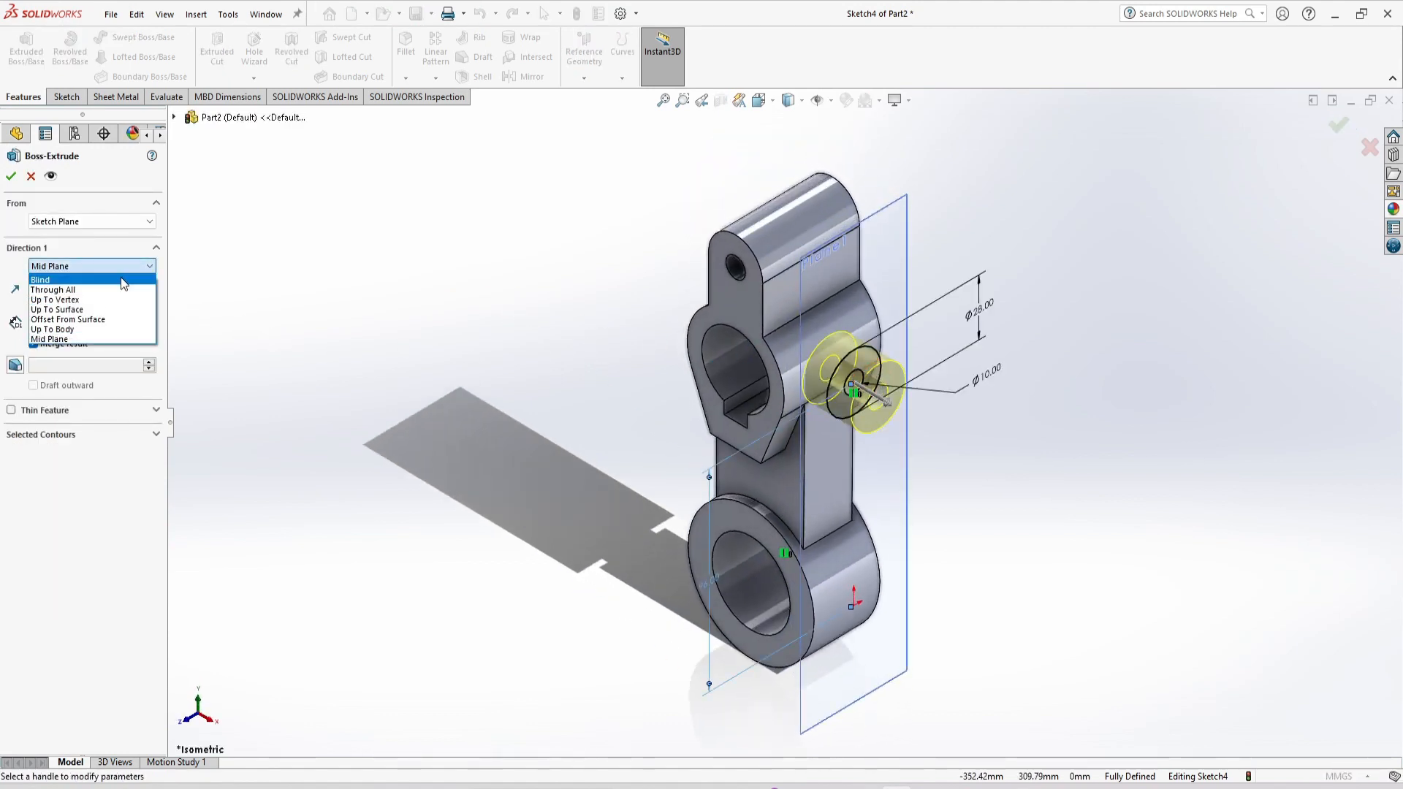
{"action": "left_click", "coordinate": [120, 280]}
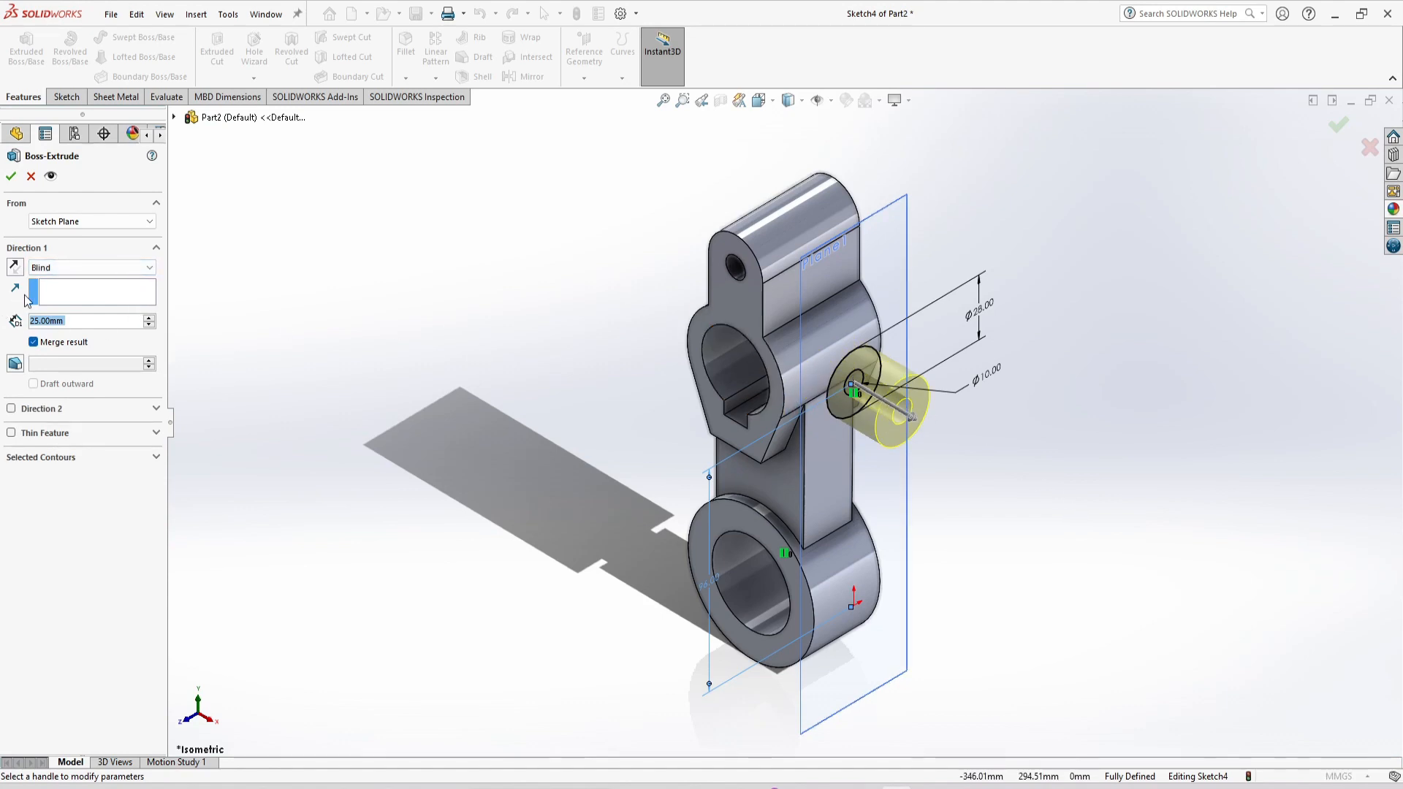
{"action": "left_click", "coordinate": [14, 268]}
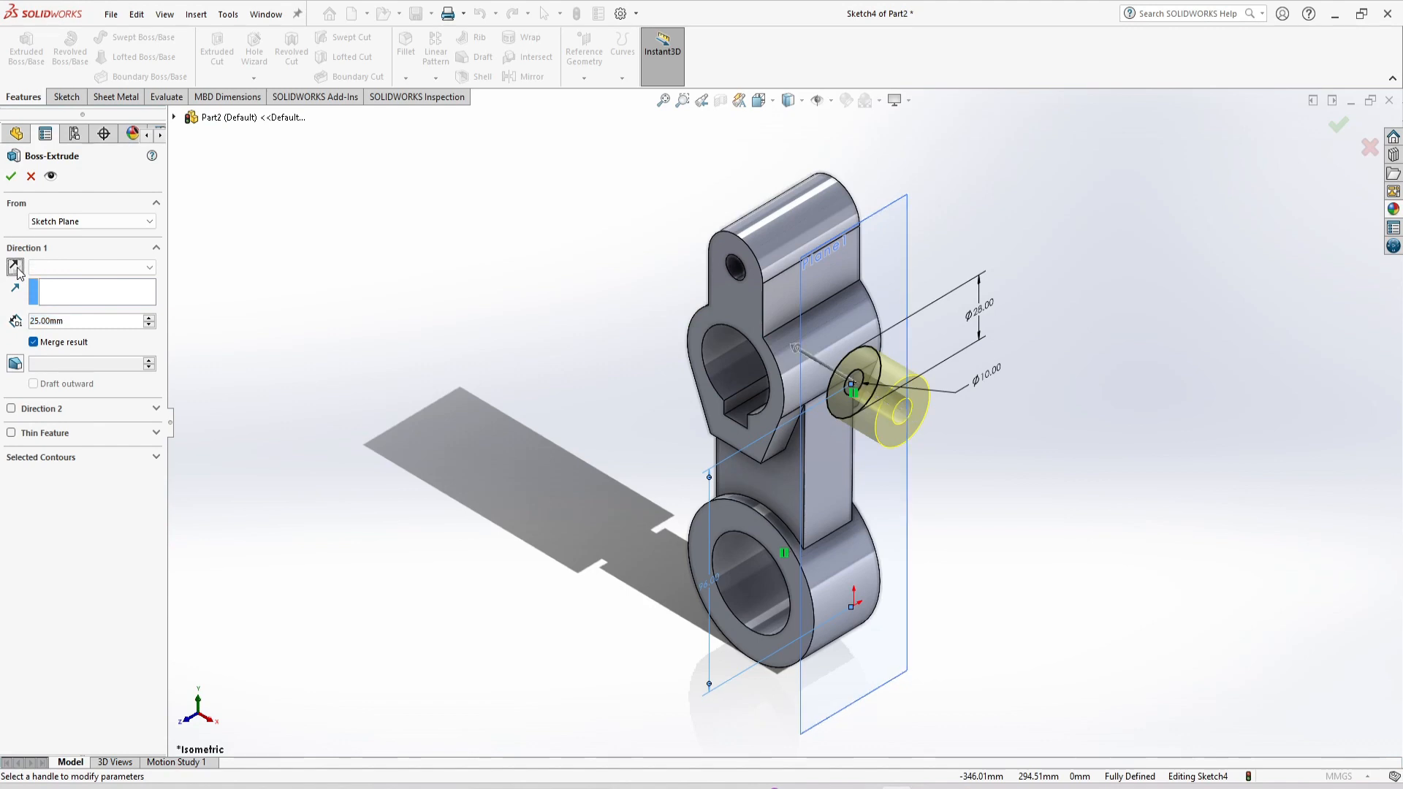
{"action": "left_click", "coordinate": [15, 268]}
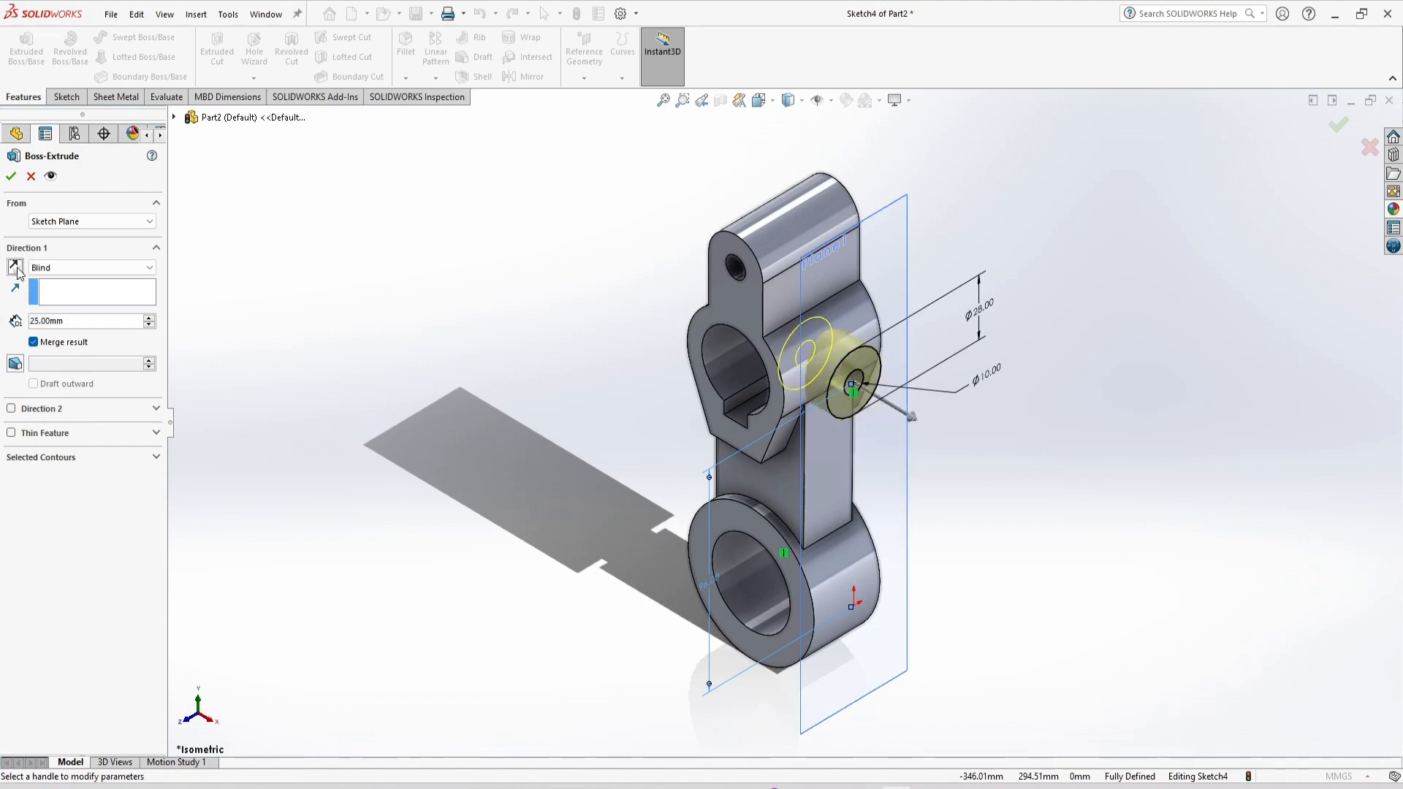
{"action": "left_click", "coordinate": [911, 417]}
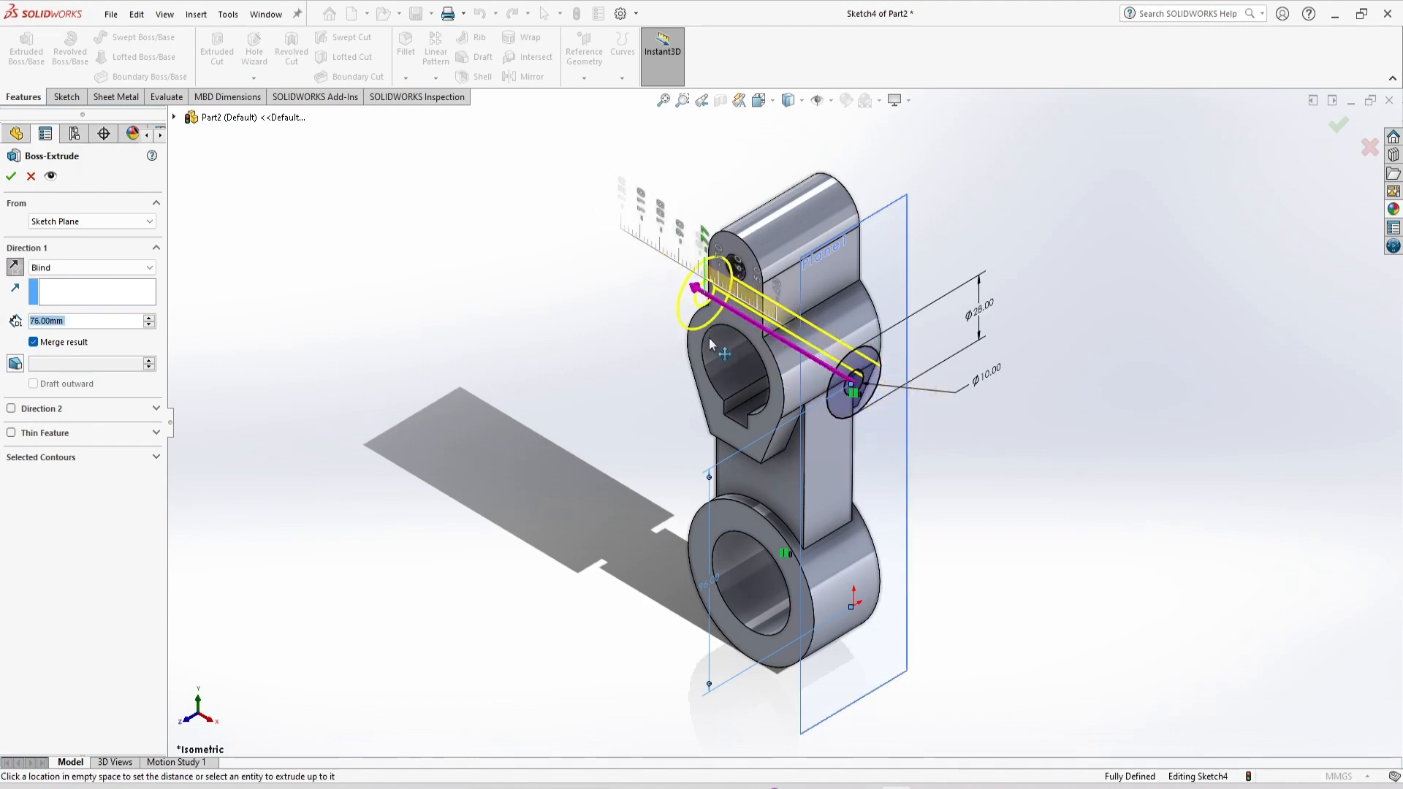
{"action": "left_click", "coordinate": [739, 354]}
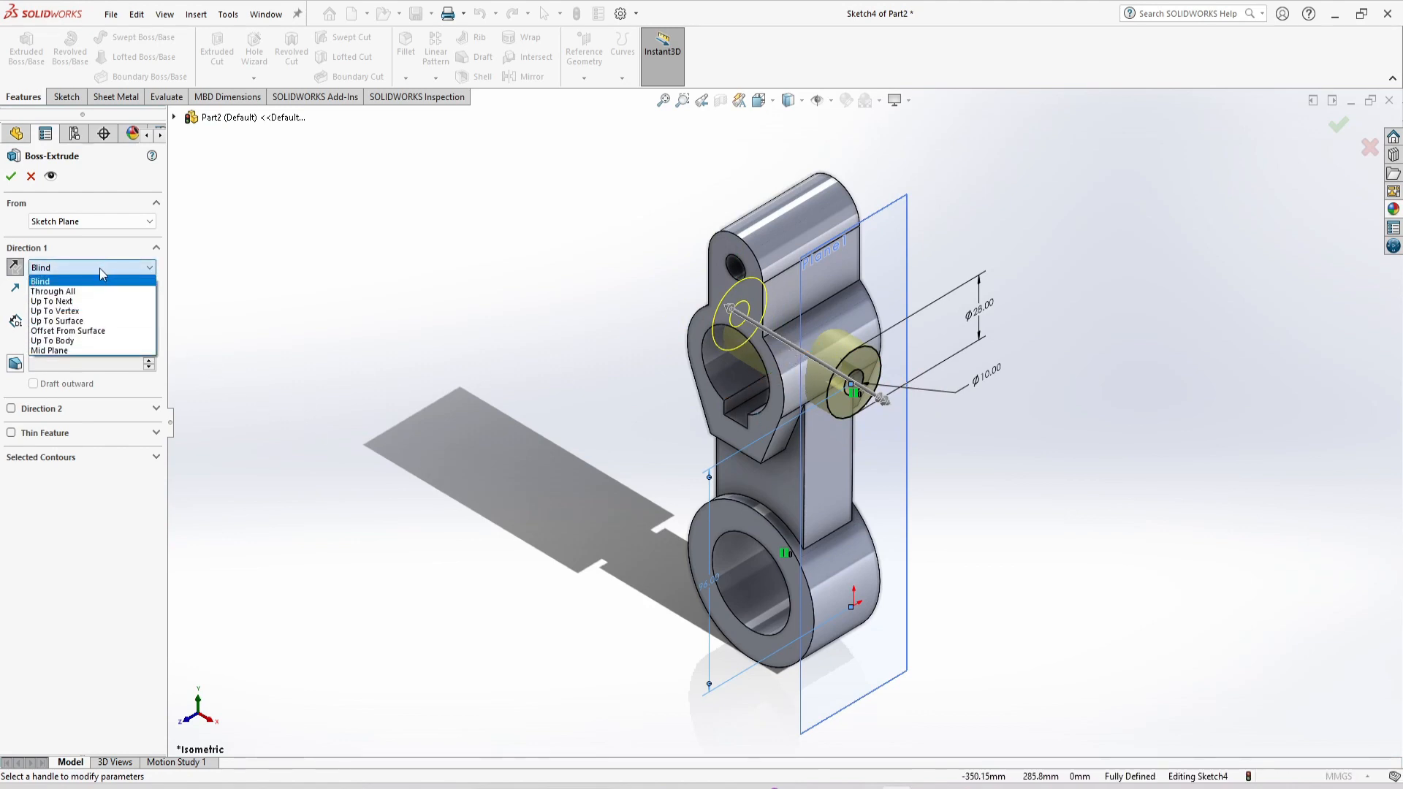
{"action": "left_click", "coordinate": [78, 303]}
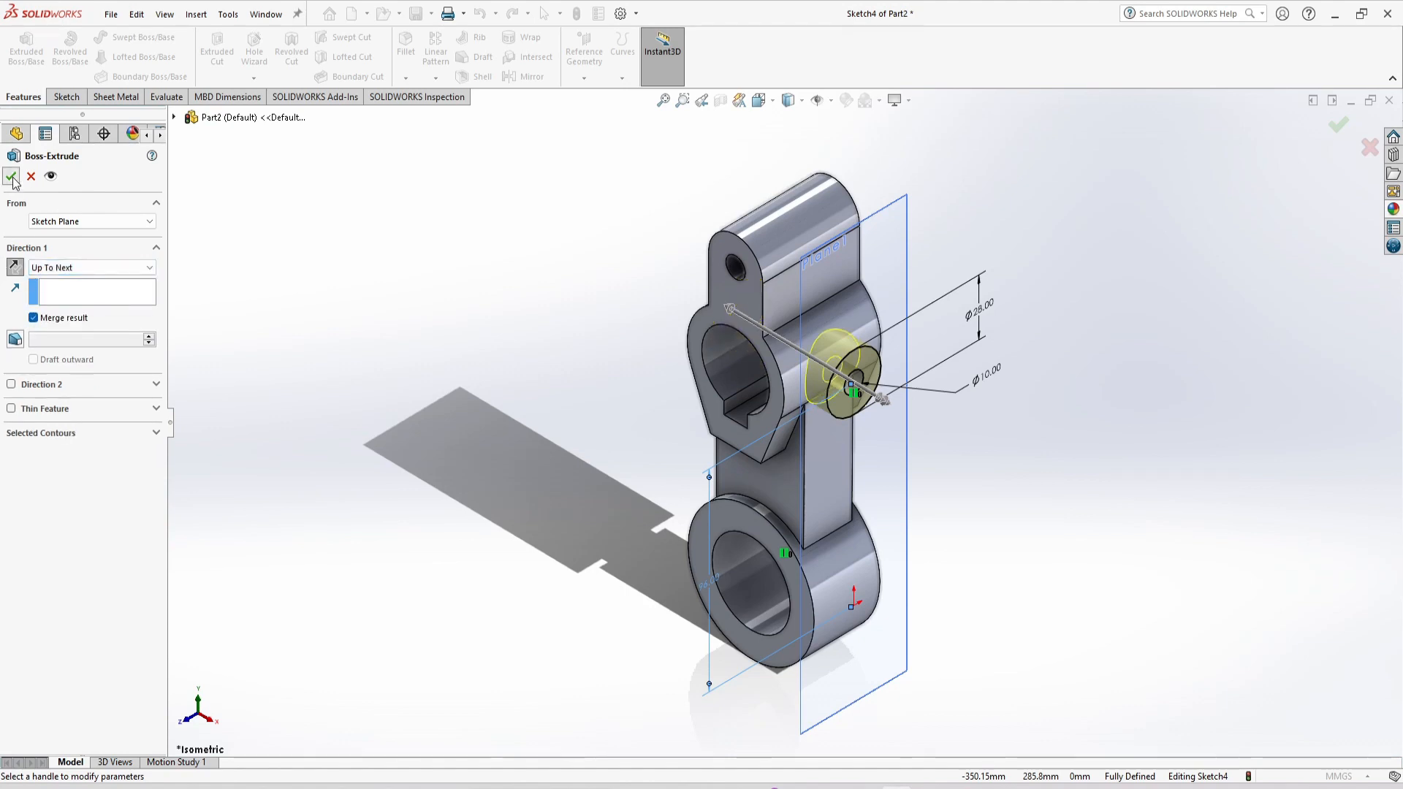
{"action": "key", "text": "Return"}
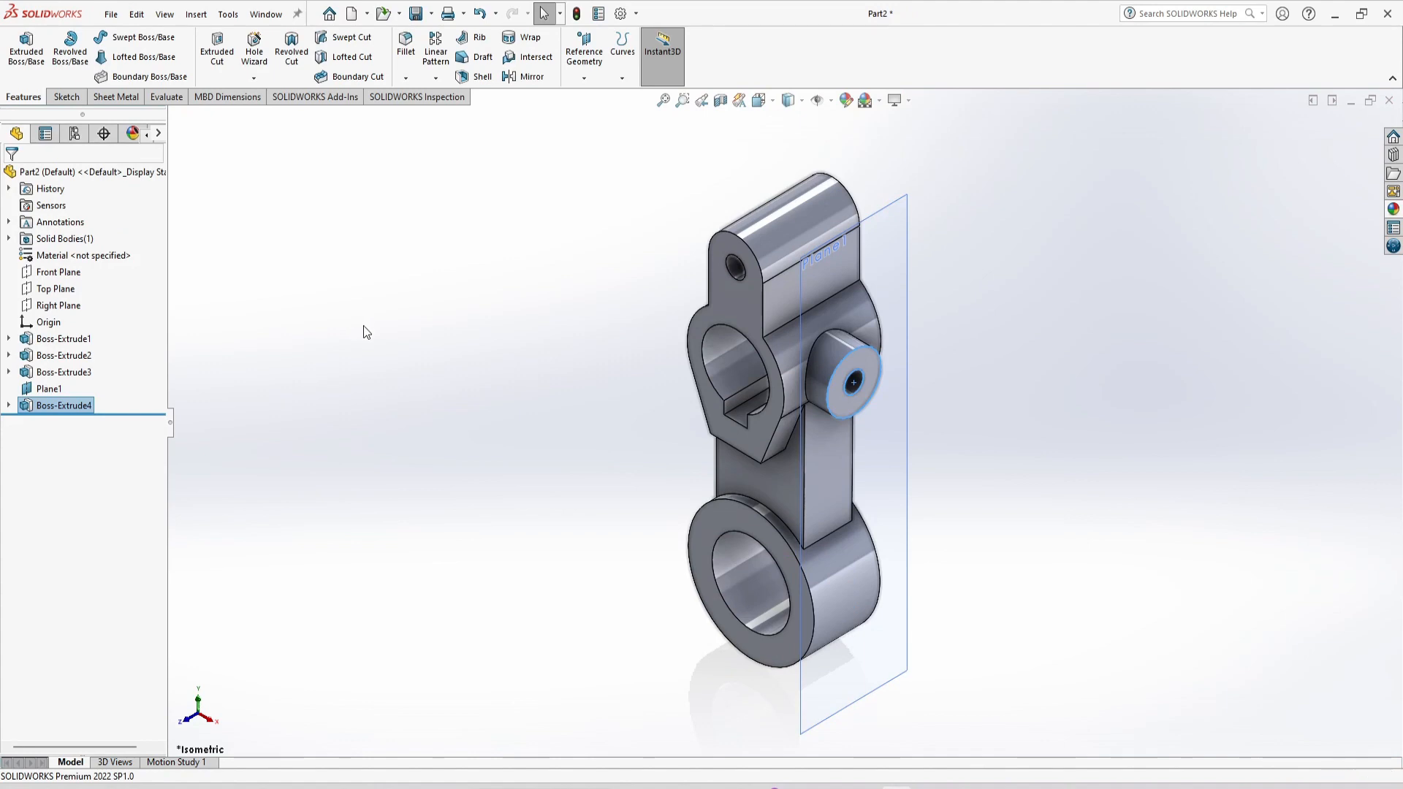
{"action": "left_click", "coordinate": [906, 472]}
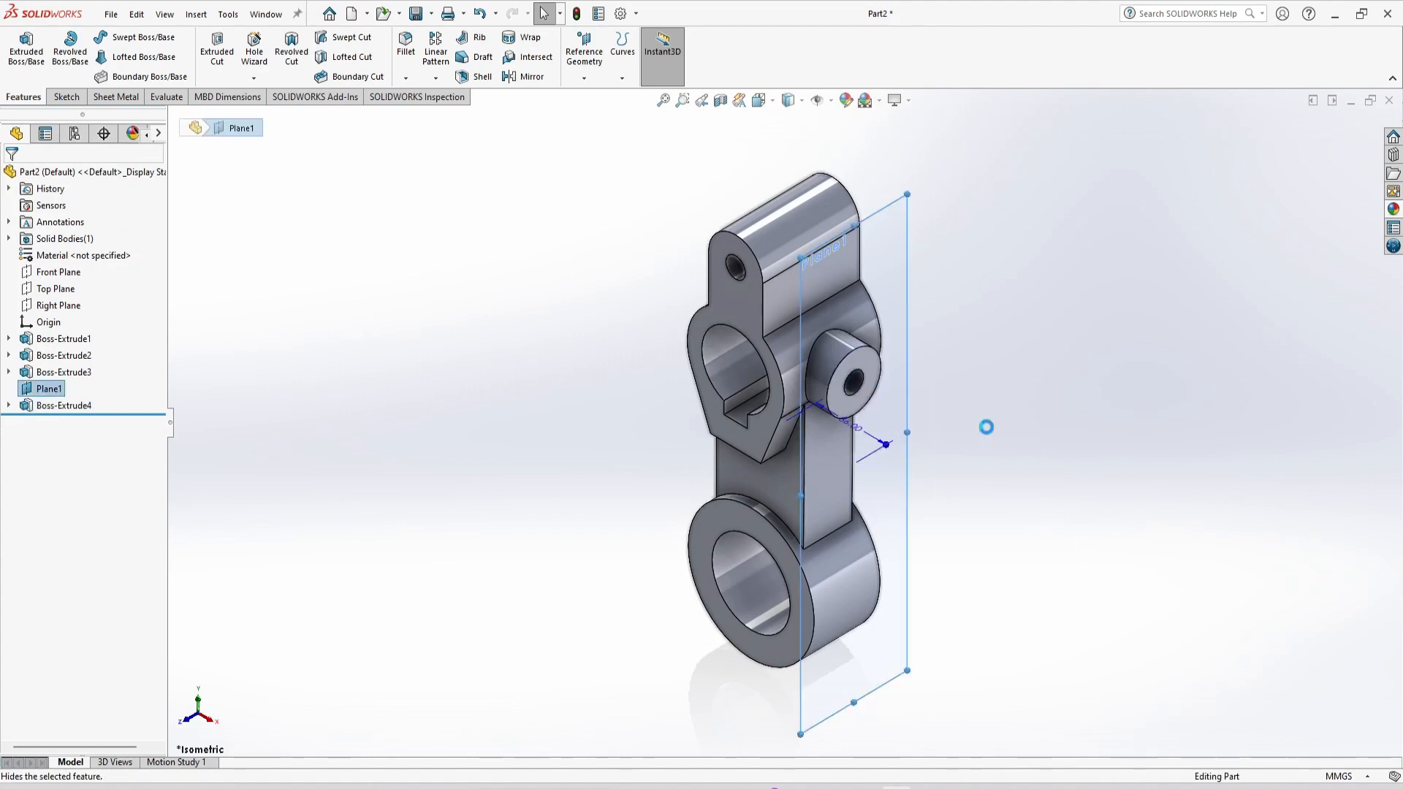
{"action": "left_click", "coordinate": [985, 439]}
Start a sketch on the side boss's end face and convert the 10 mm hole's edge into a sketch circle.
{"action": "middle_click_drag", "start_coordinate": [937, 452], "coordinate": [1052, 336]}
{"action": "middle_click_drag", "start_coordinate": [942, 334], "coordinate": [855, 359]}
{"action": "left_click", "coordinate": [844, 335]}
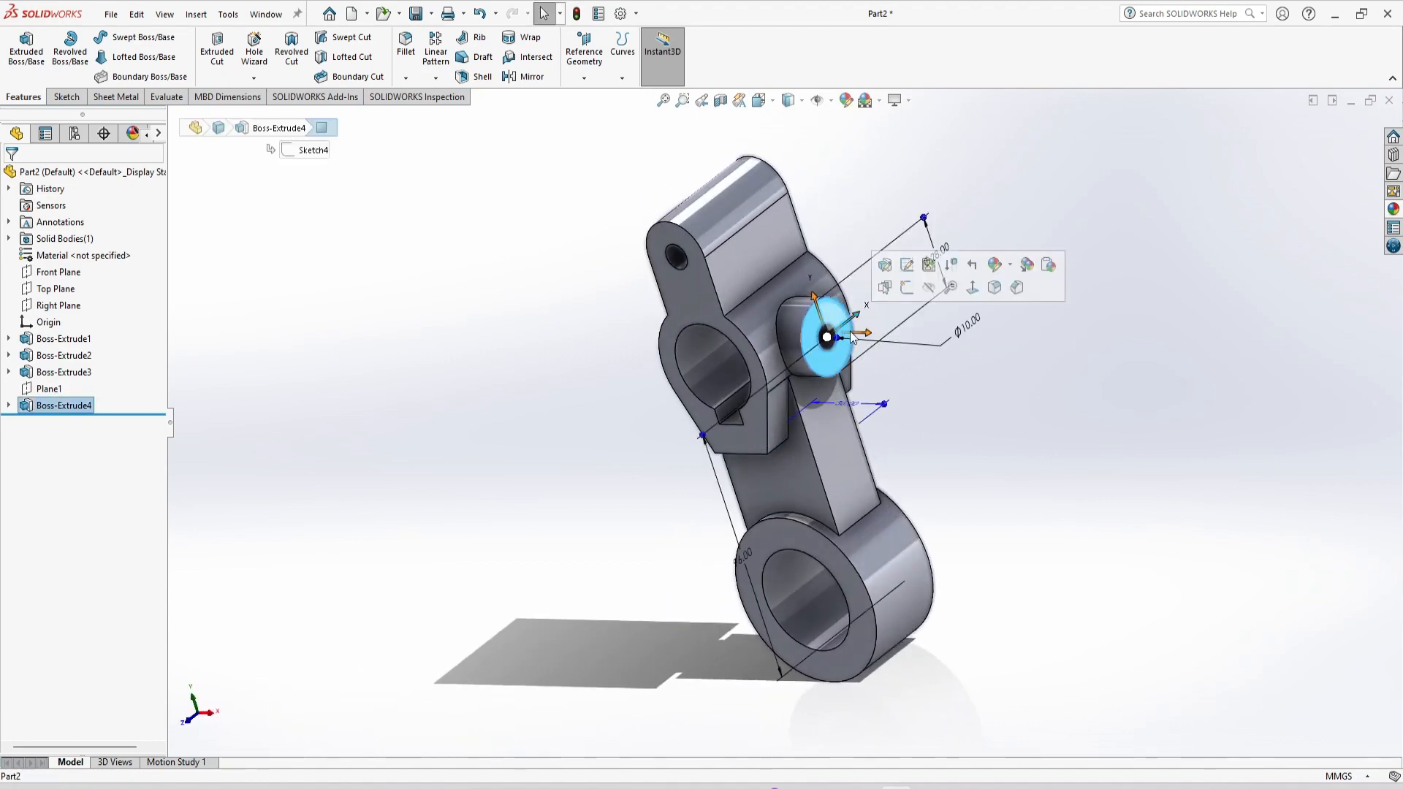
{"action": "left_click", "coordinate": [907, 287]}
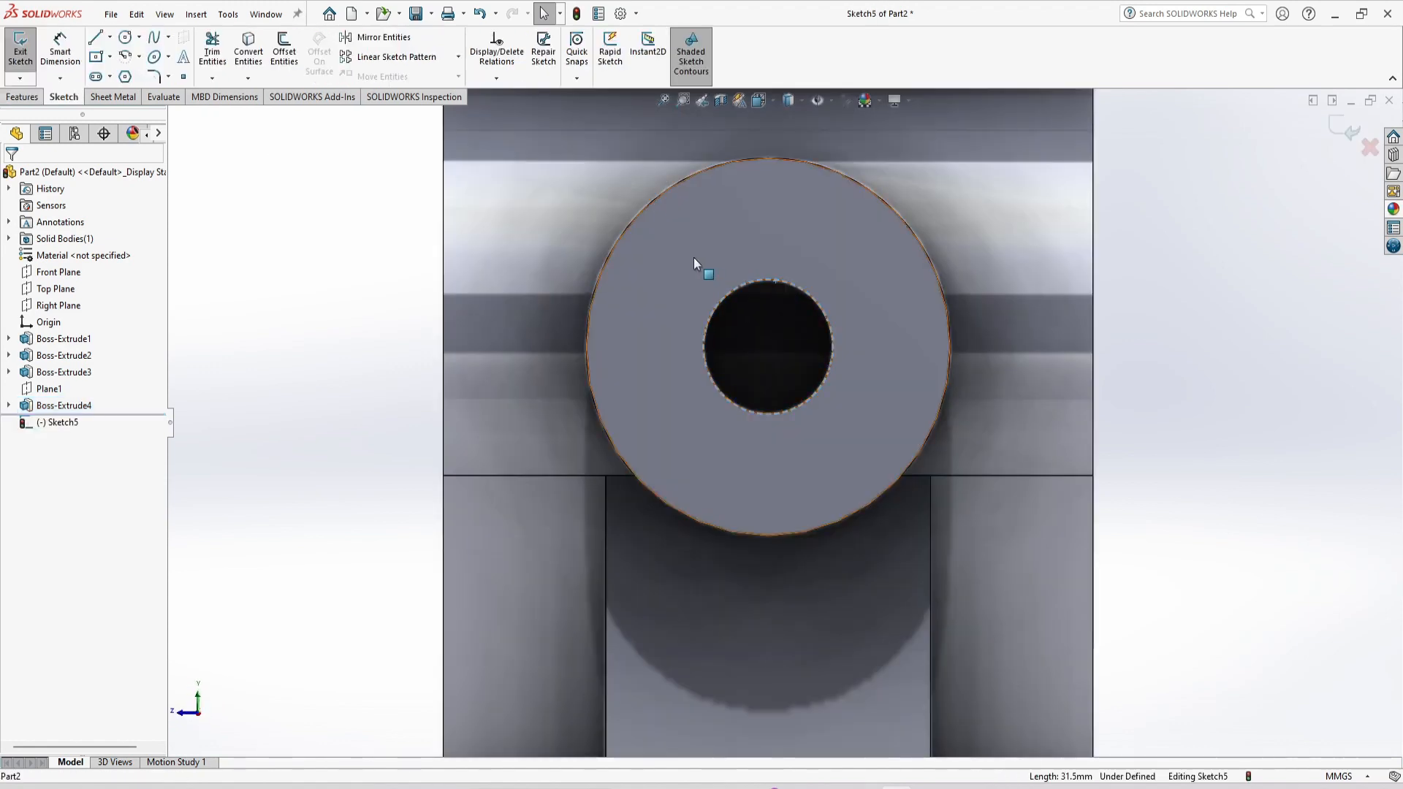
{"action": "left_click", "coordinate": [249, 49]}
Cut-extrude the converted hole circle Up To Next through the wall of the keyed boss.
{"action": "middle_click_drag", "start_coordinate": [276, 273], "coordinate": [410, 361]}
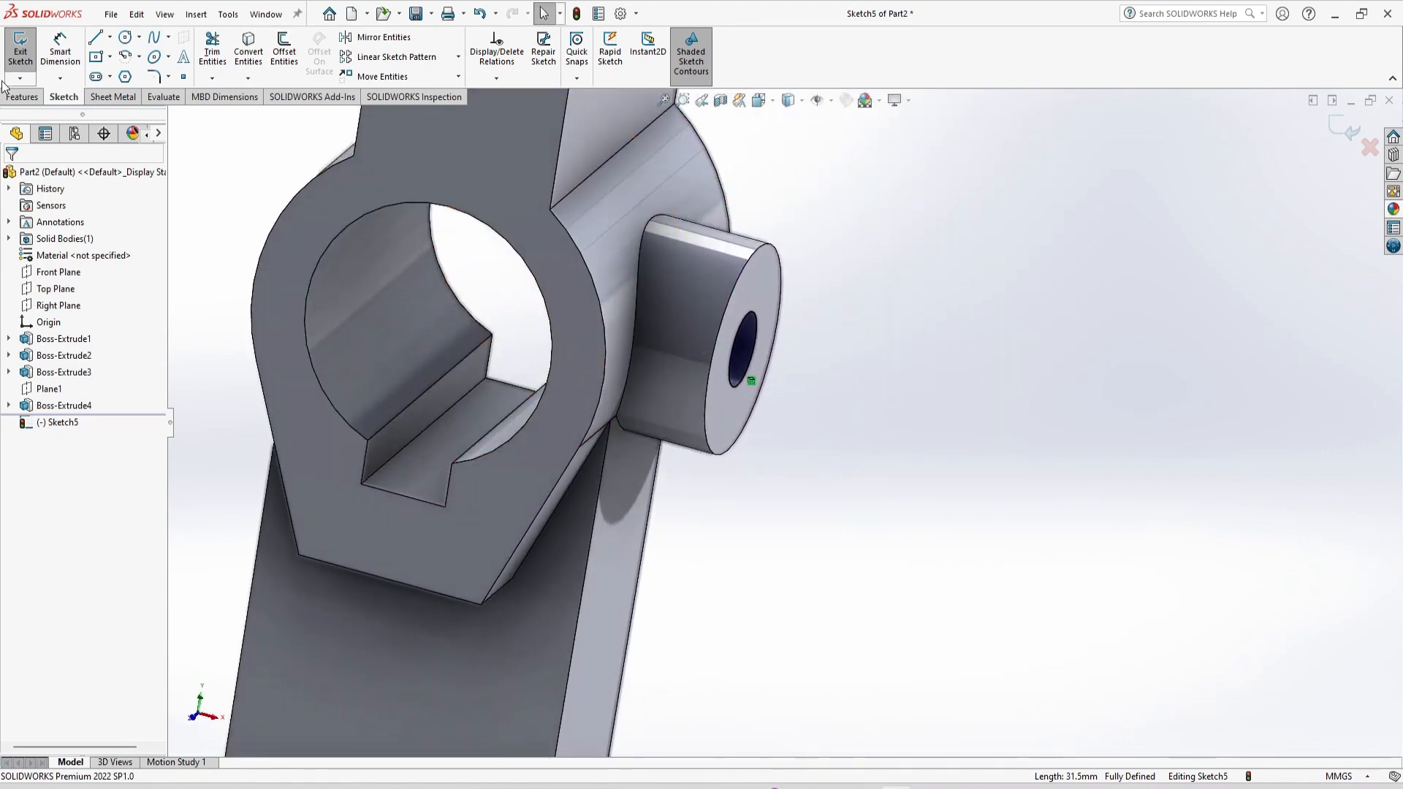
{"action": "left_click", "coordinate": [22, 97]}
{"action": "left_click", "coordinate": [217, 51]}
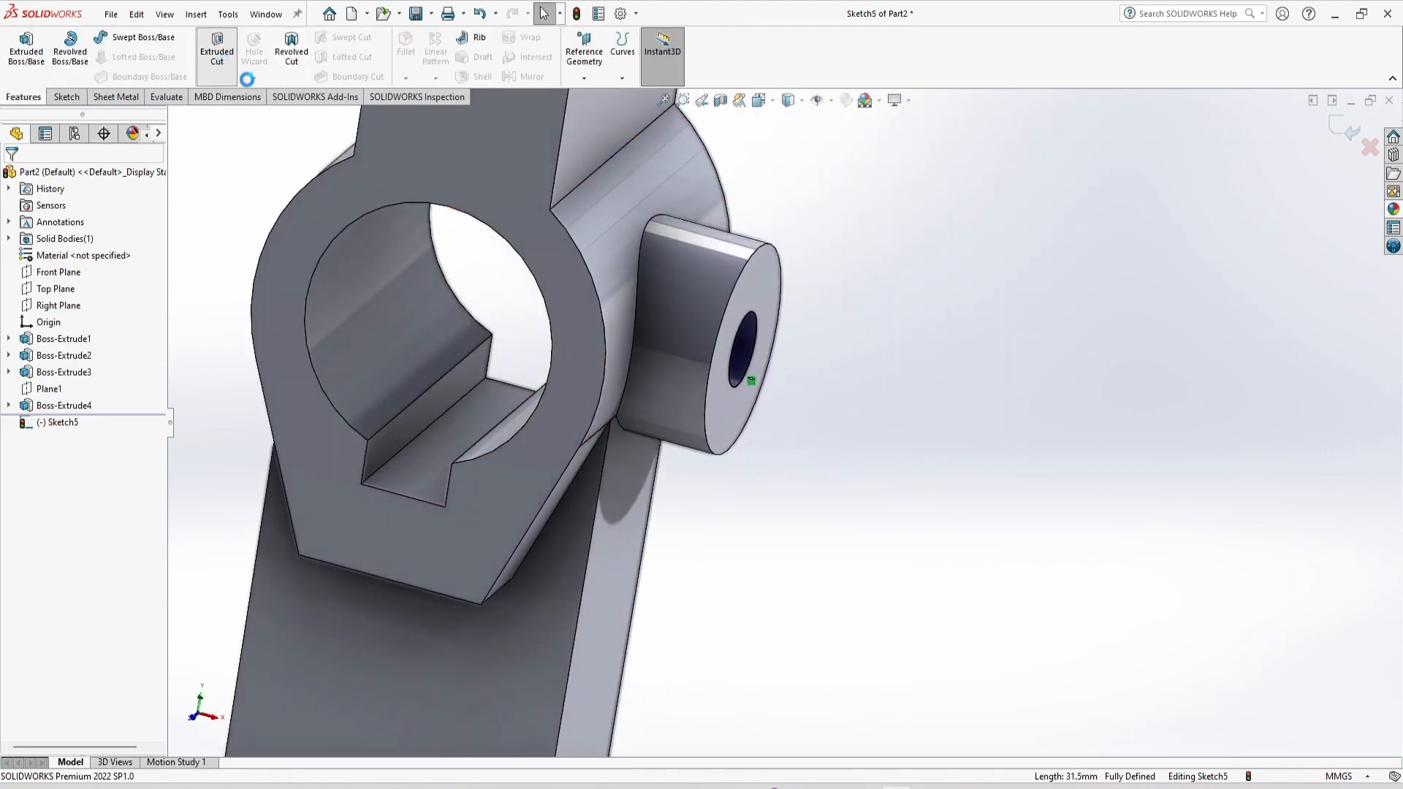
{"action": "middle_click_drag", "start_coordinate": [590, 347], "coordinate": [667, 310]}
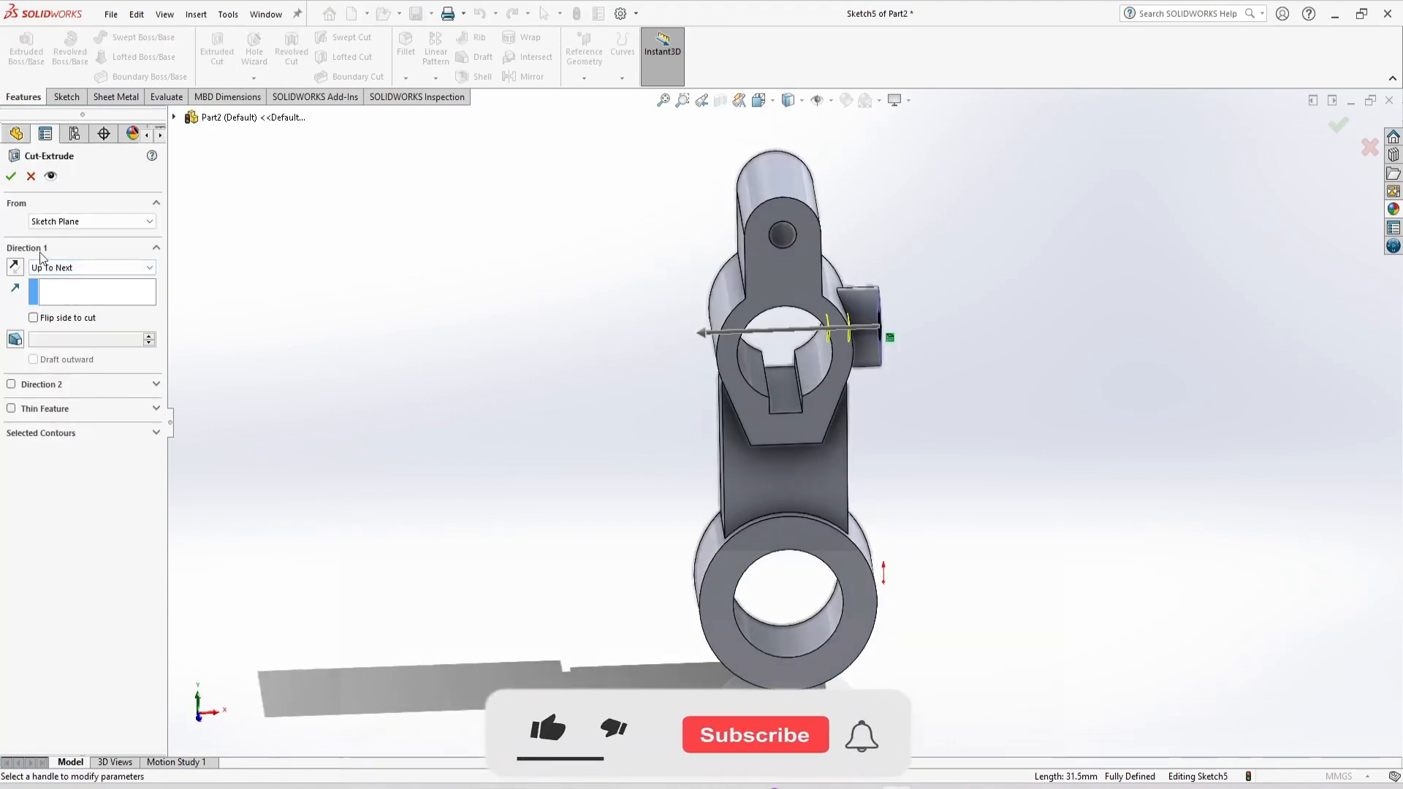
{"action": "left_click", "coordinate": [11, 176]}
{"action": "middle_click_drag", "start_coordinate": [496, 403], "coordinate": [514, 438]}
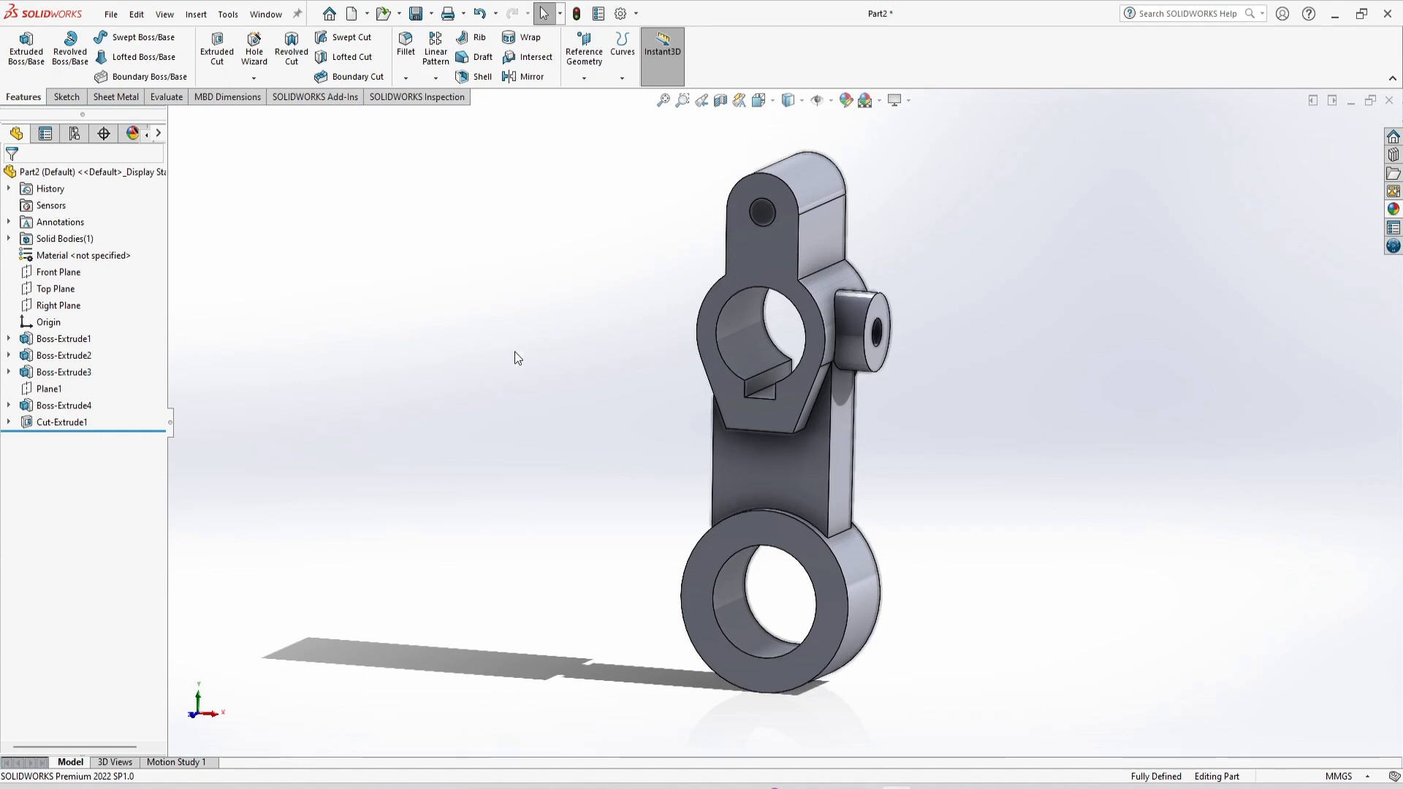
Check the lower ring's side hole in the reference drawing and add a circle of 5 mm radius at the origin to the cut's sketch.
{"action": "key", "text": "alt+Tab"}
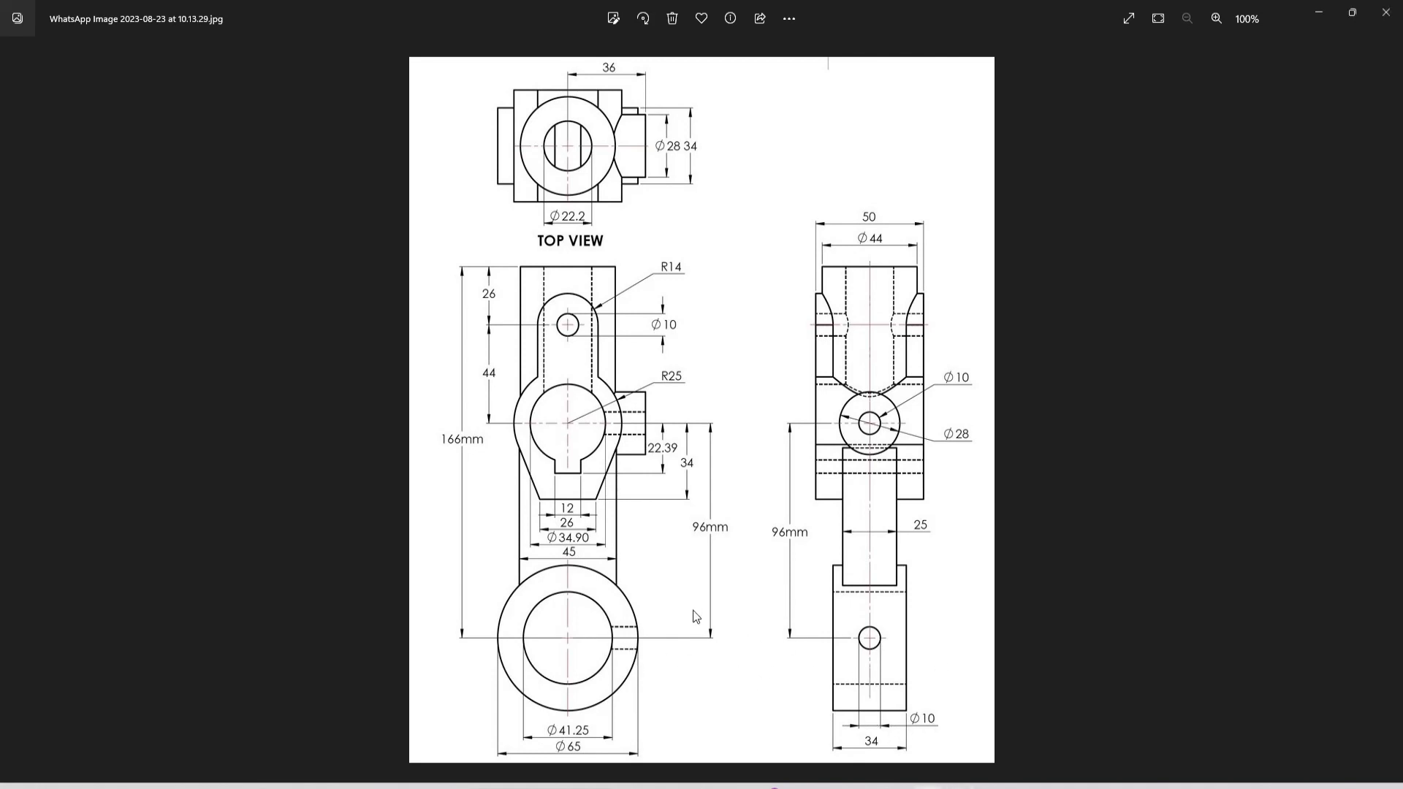
{"action": "key", "text": "alt+Tab"}
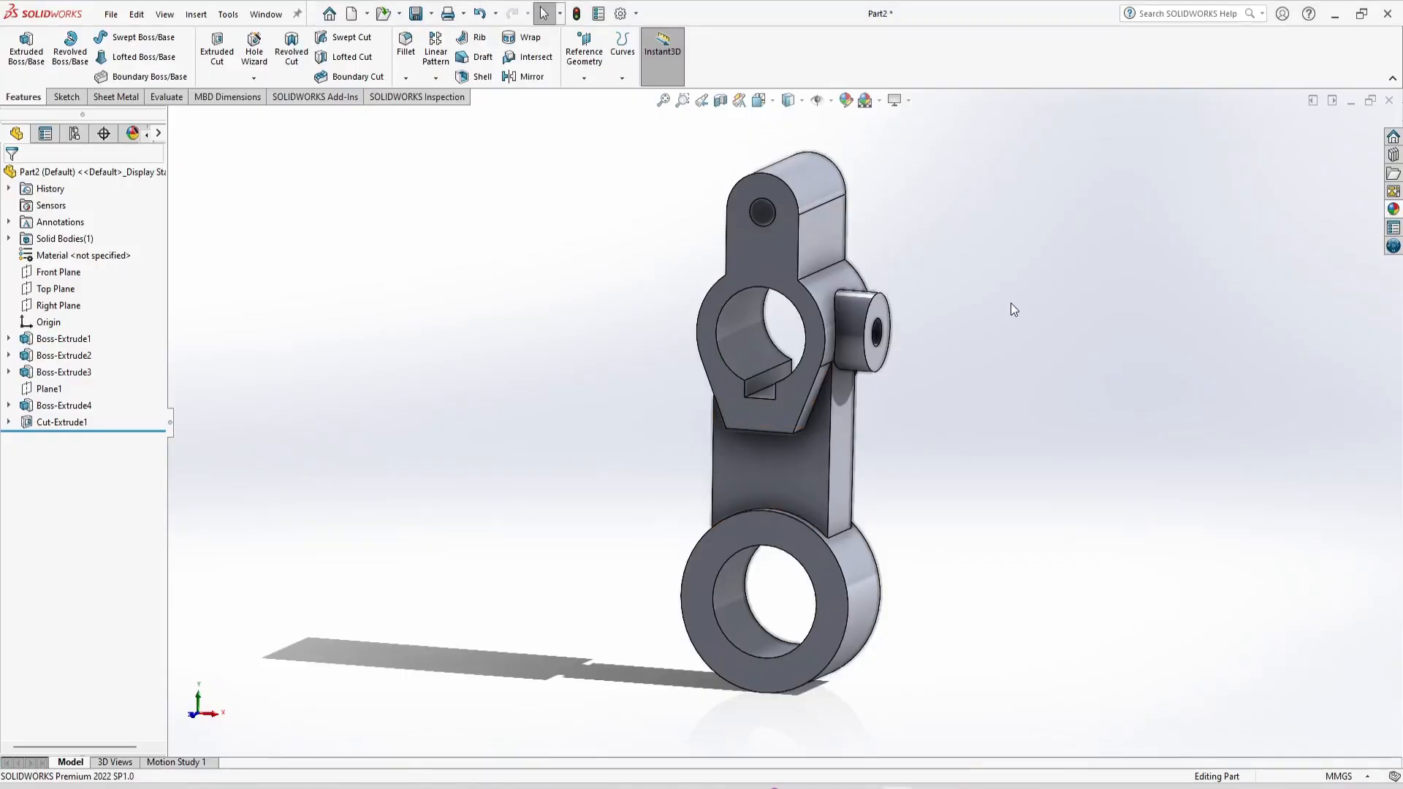
{"action": "left_click", "coordinate": [69, 423]}
{"action": "left_click", "coordinate": [104, 395]}
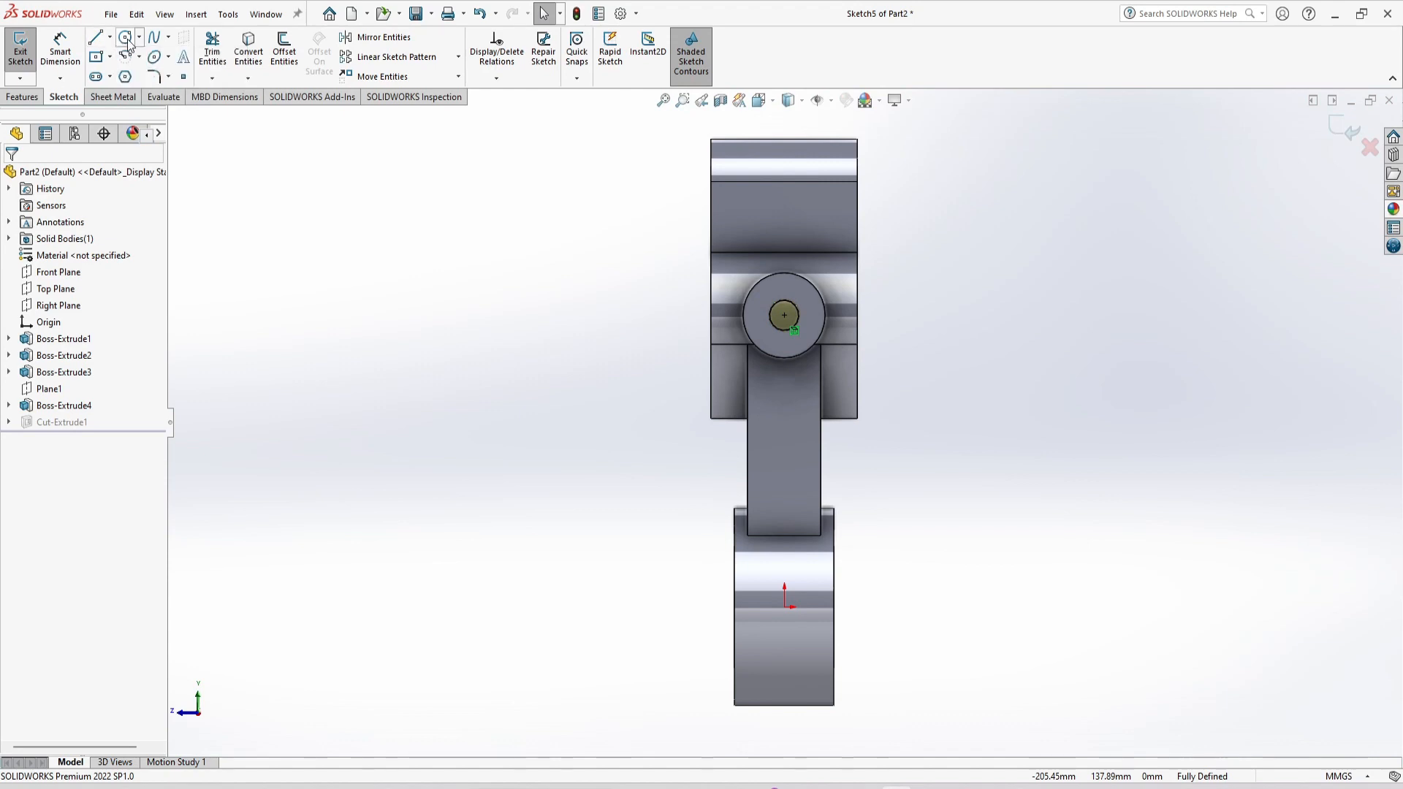
{"action": "left_click", "coordinate": [126, 37]}
{"action": "left_click", "coordinate": [784, 607]}
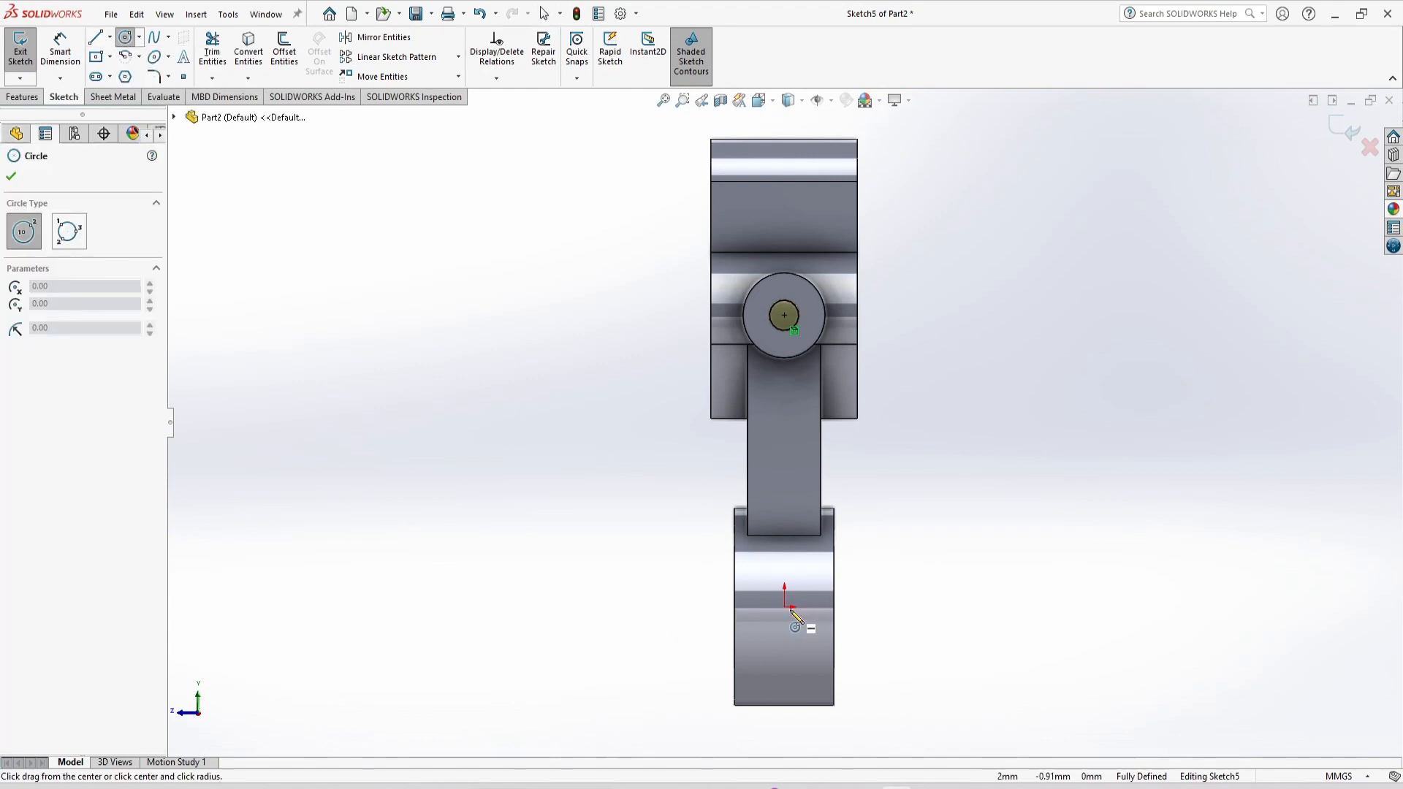
{"action": "left_click", "coordinate": [806, 596]}
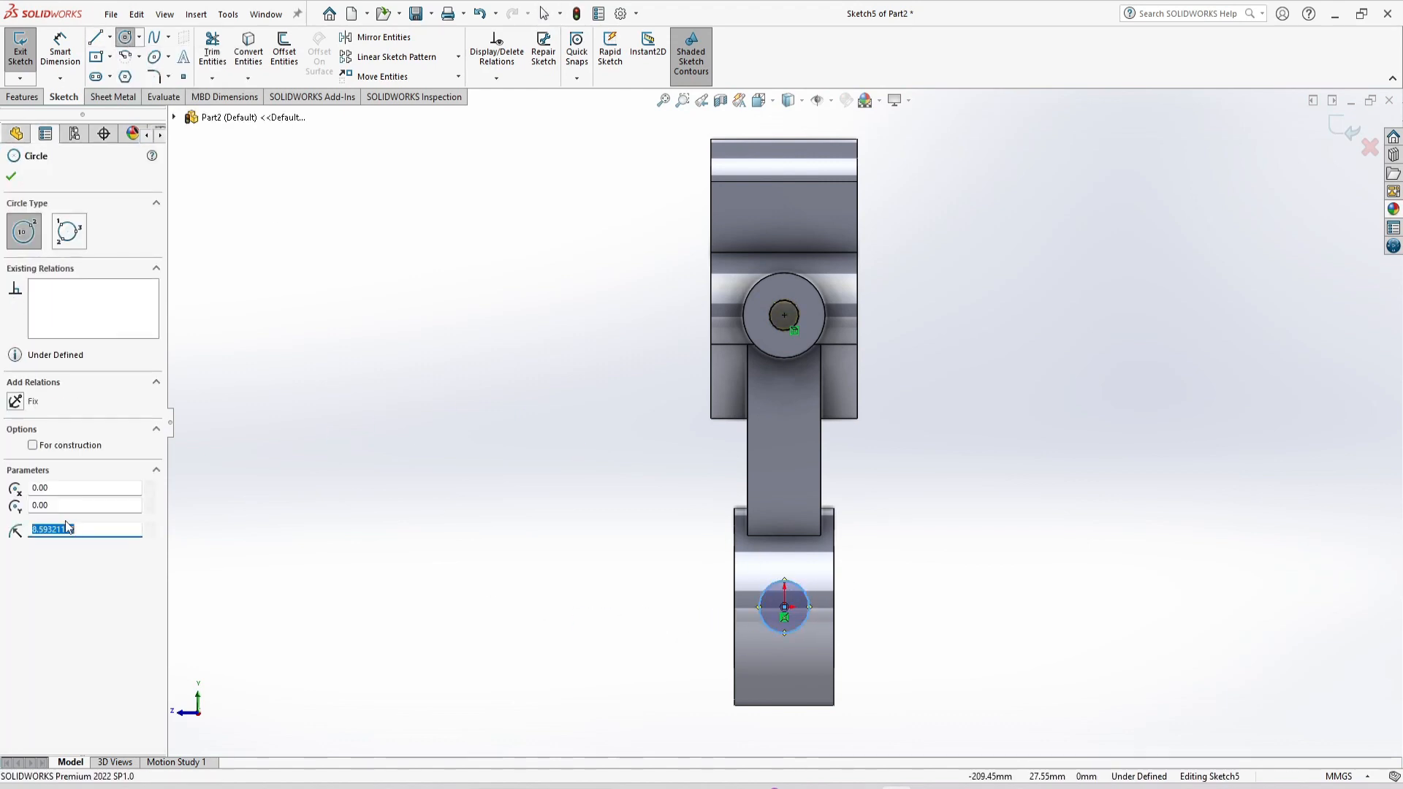
{"action": "type", "text": "5"}
{"action": "key", "text": "Return"}
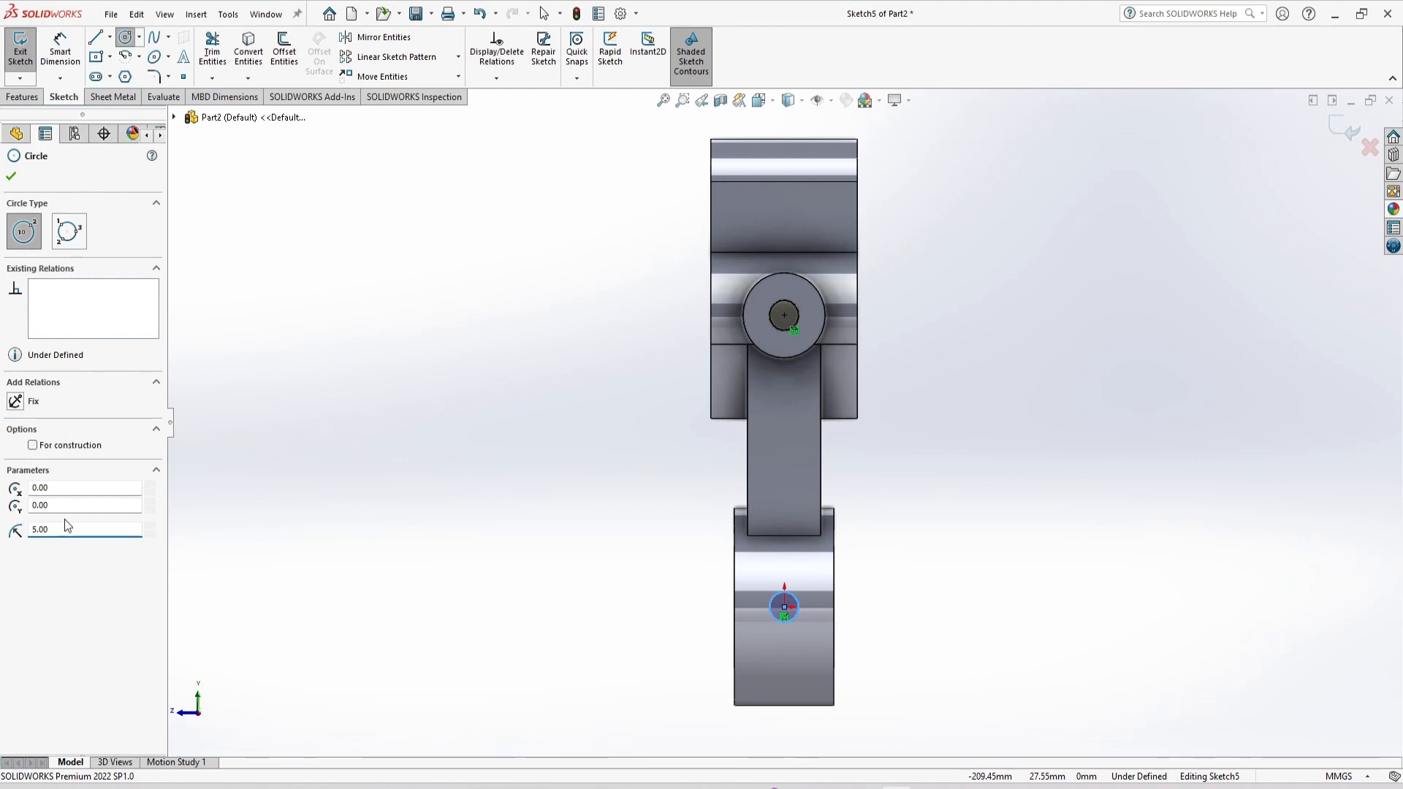
Rebuild the part from the edited sketch to cut the lower ring's side hole, and return to the isometric view.
{"action": "left_click", "coordinate": [28, 96]}
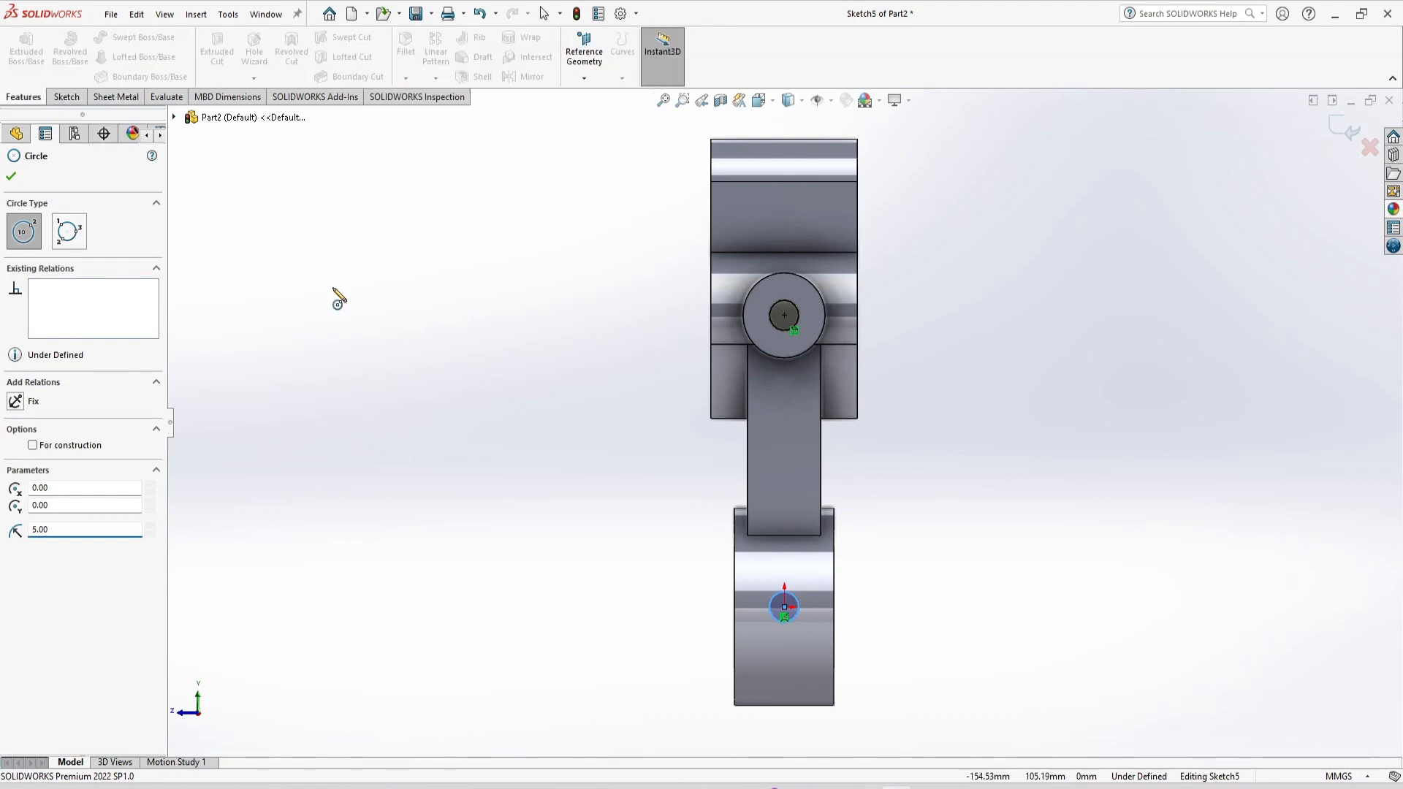
{"action": "key", "text": "Escape"}
{"action": "middle_click_drag", "start_coordinate": [364, 319], "coordinate": [420, 322]}
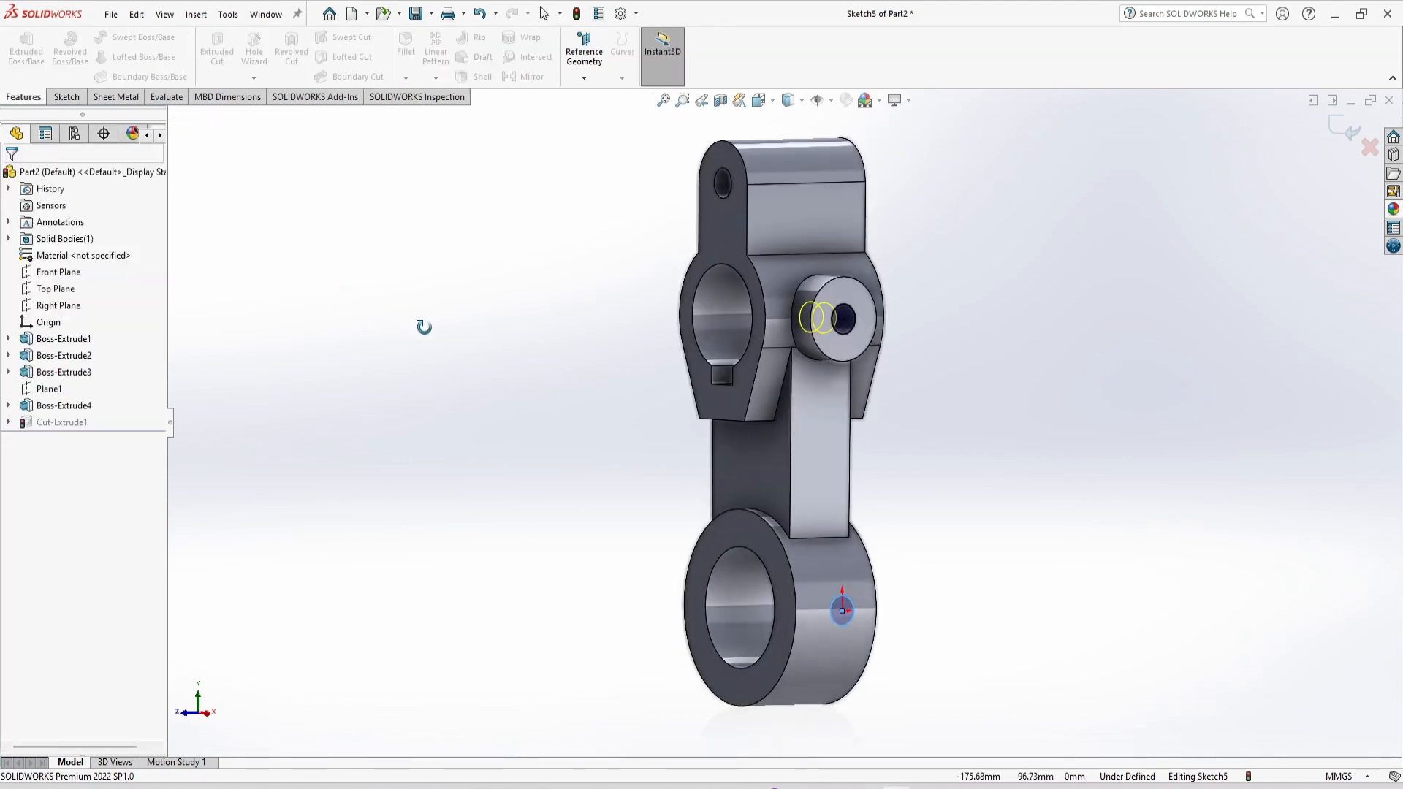
{"action": "key", "text": "ctrl+b"}
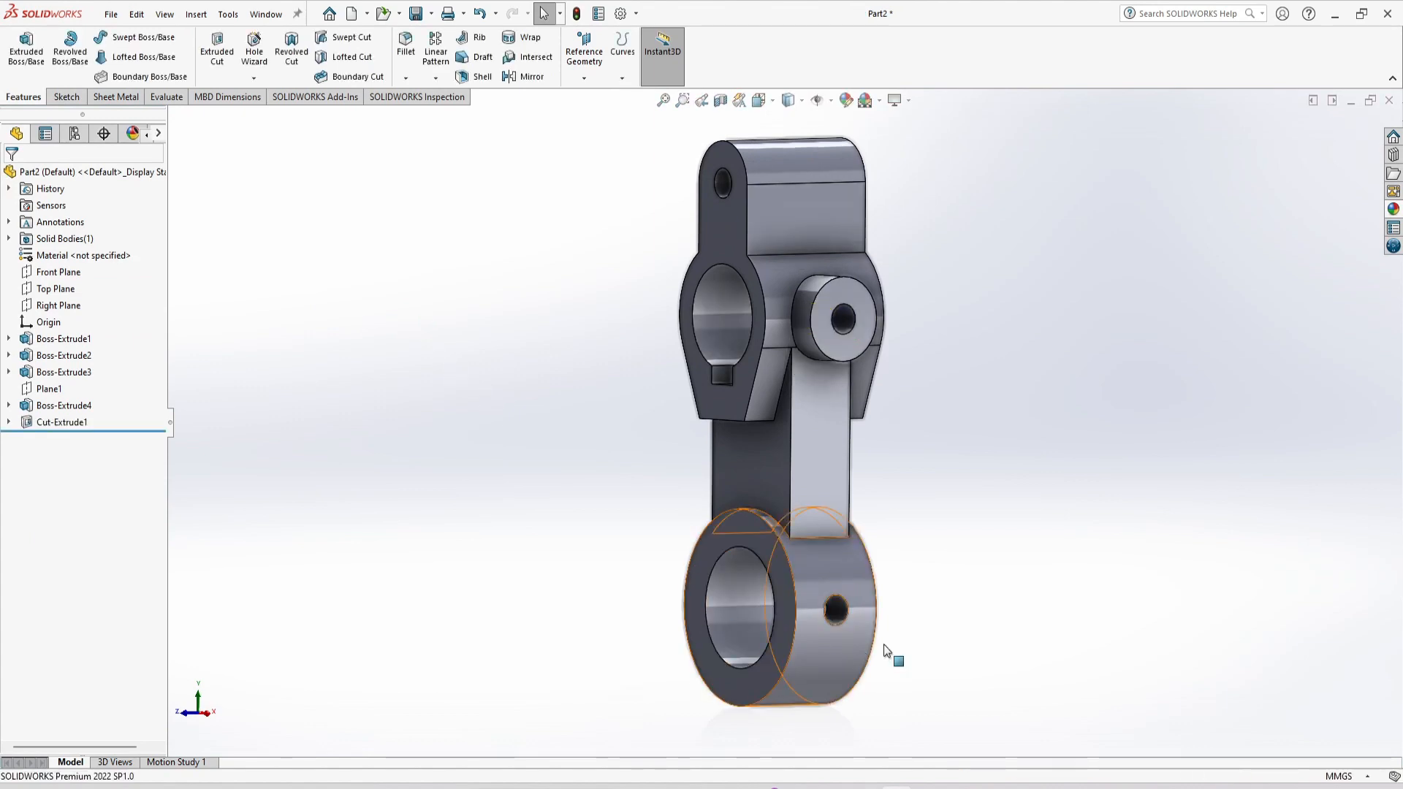
{"action": "middle_click_drag", "start_coordinate": [972, 612], "coordinate": [1028, 621]}
{"action": "key", "text": "ctrl+7"}
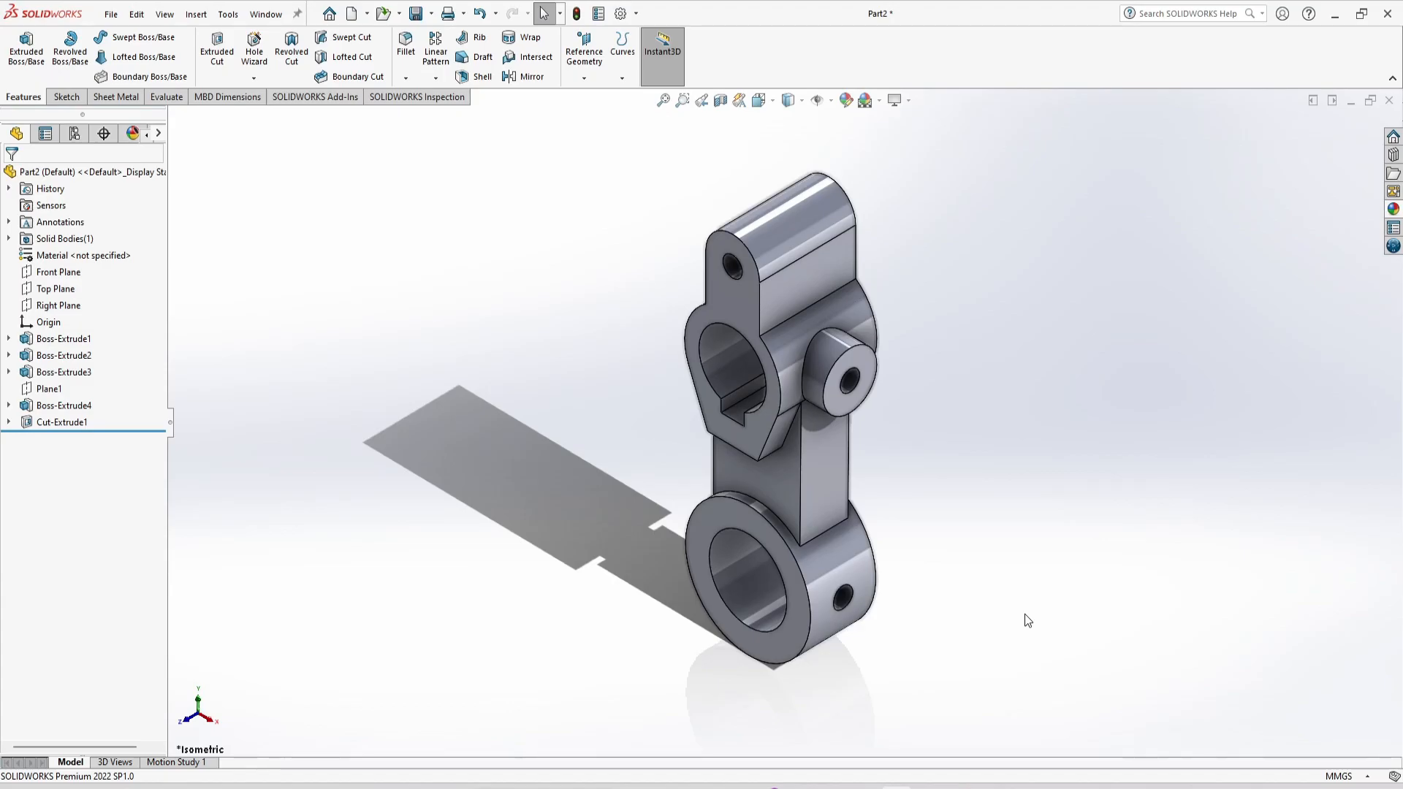
Check the overall height in the reference drawing and create a reference plane offset 166 mm above the Top Plane.
{"action": "key", "text": "alt+Tab"}
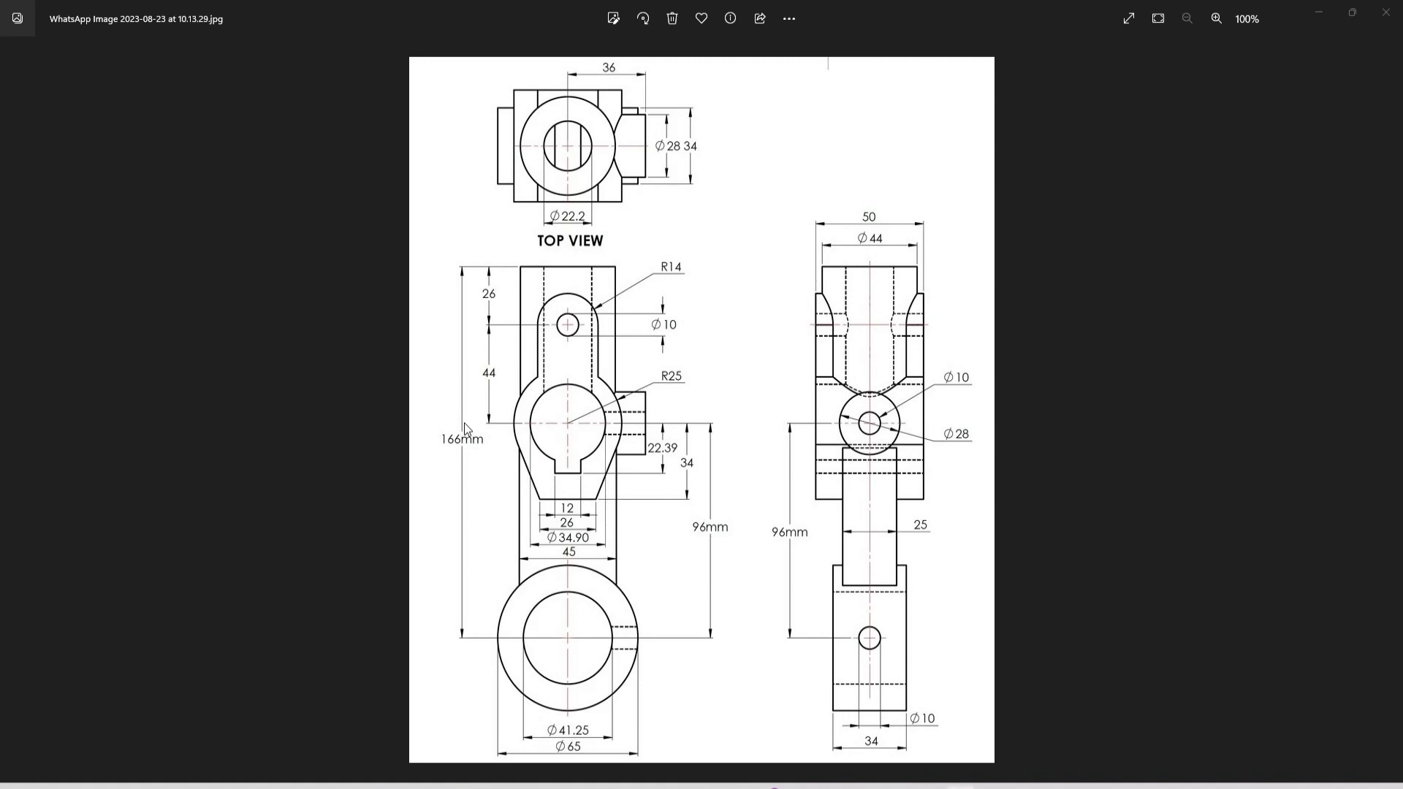
{"action": "key", "text": "alt+Tab"}
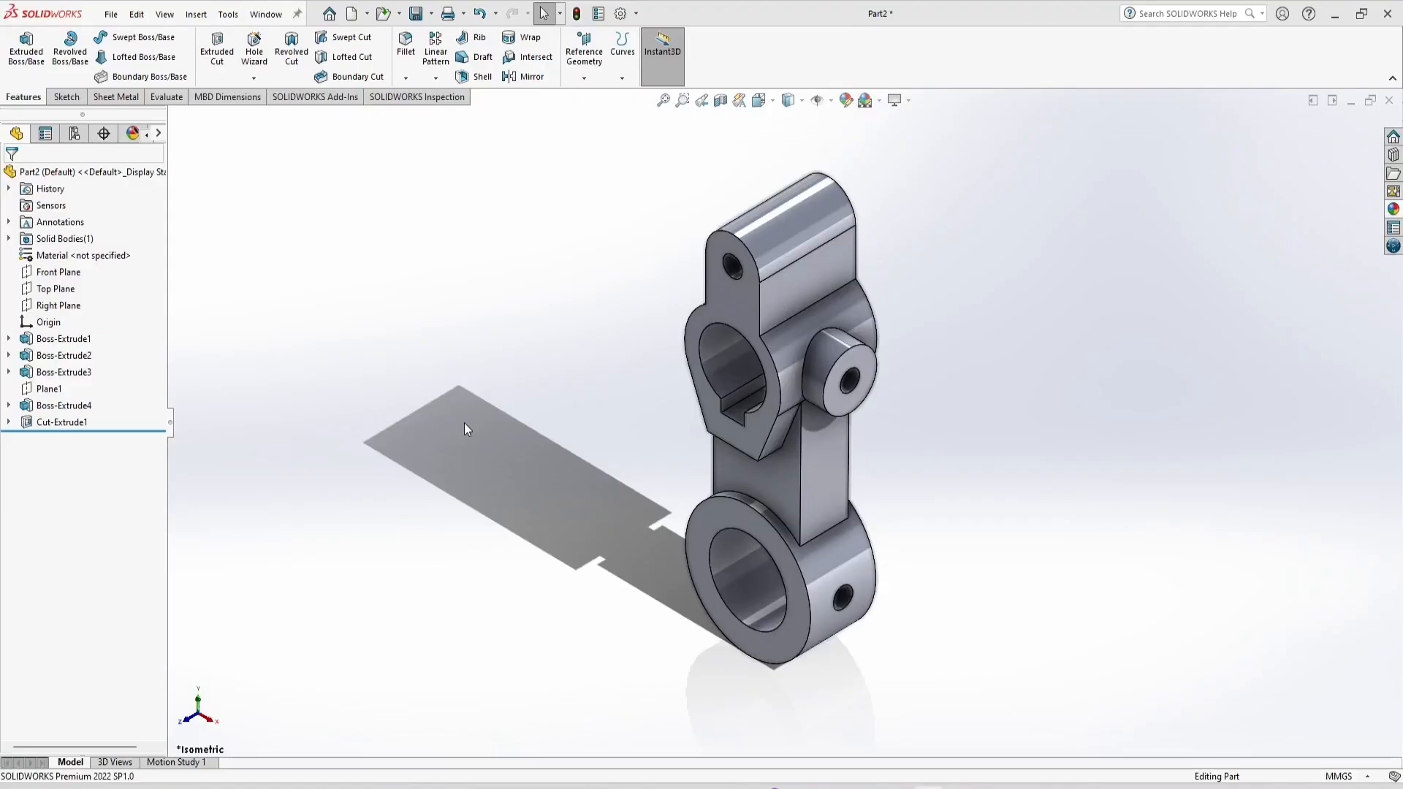
{"action": "left_click", "coordinate": [55, 293]}
{"action": "left_click", "coordinate": [584, 76]}
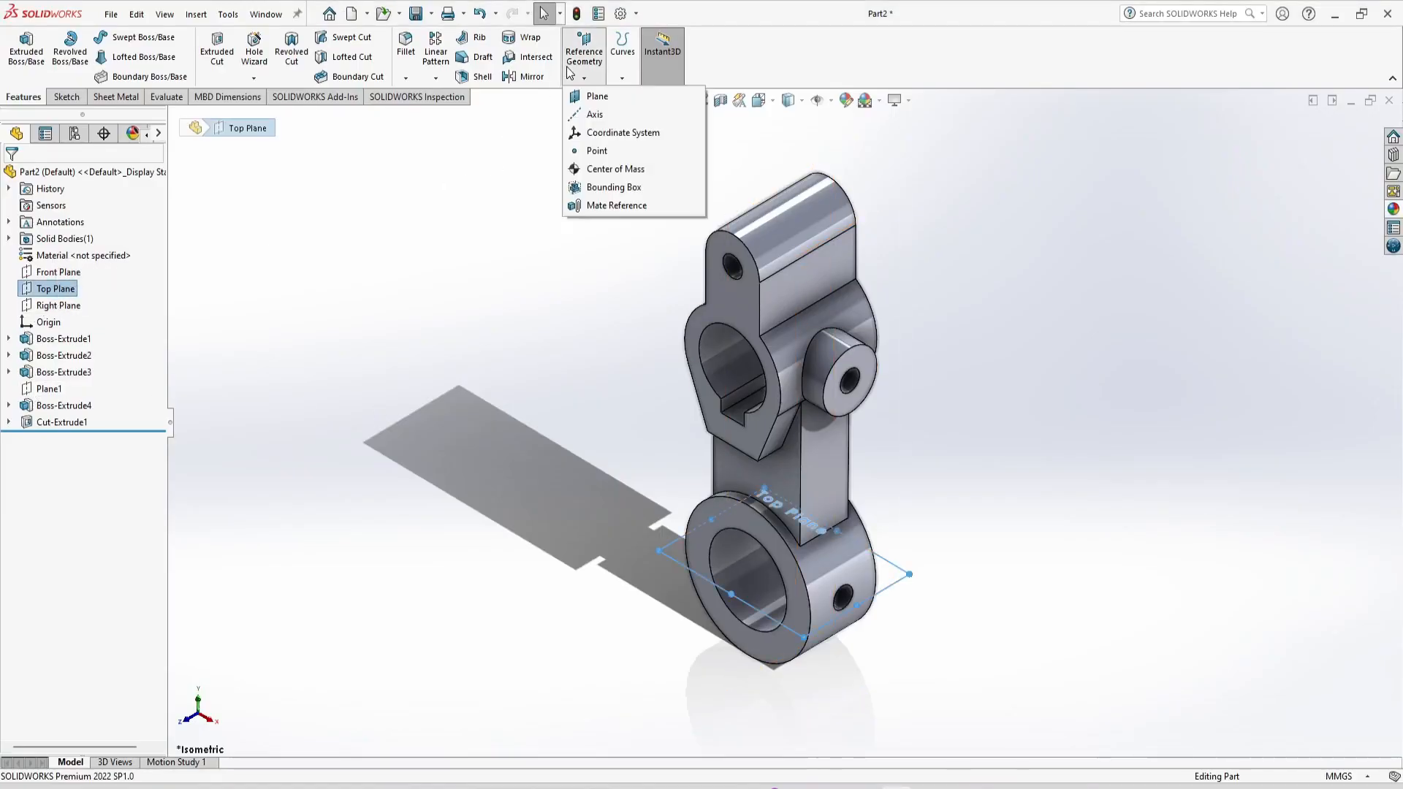
{"action": "left_click", "coordinate": [577, 96]}
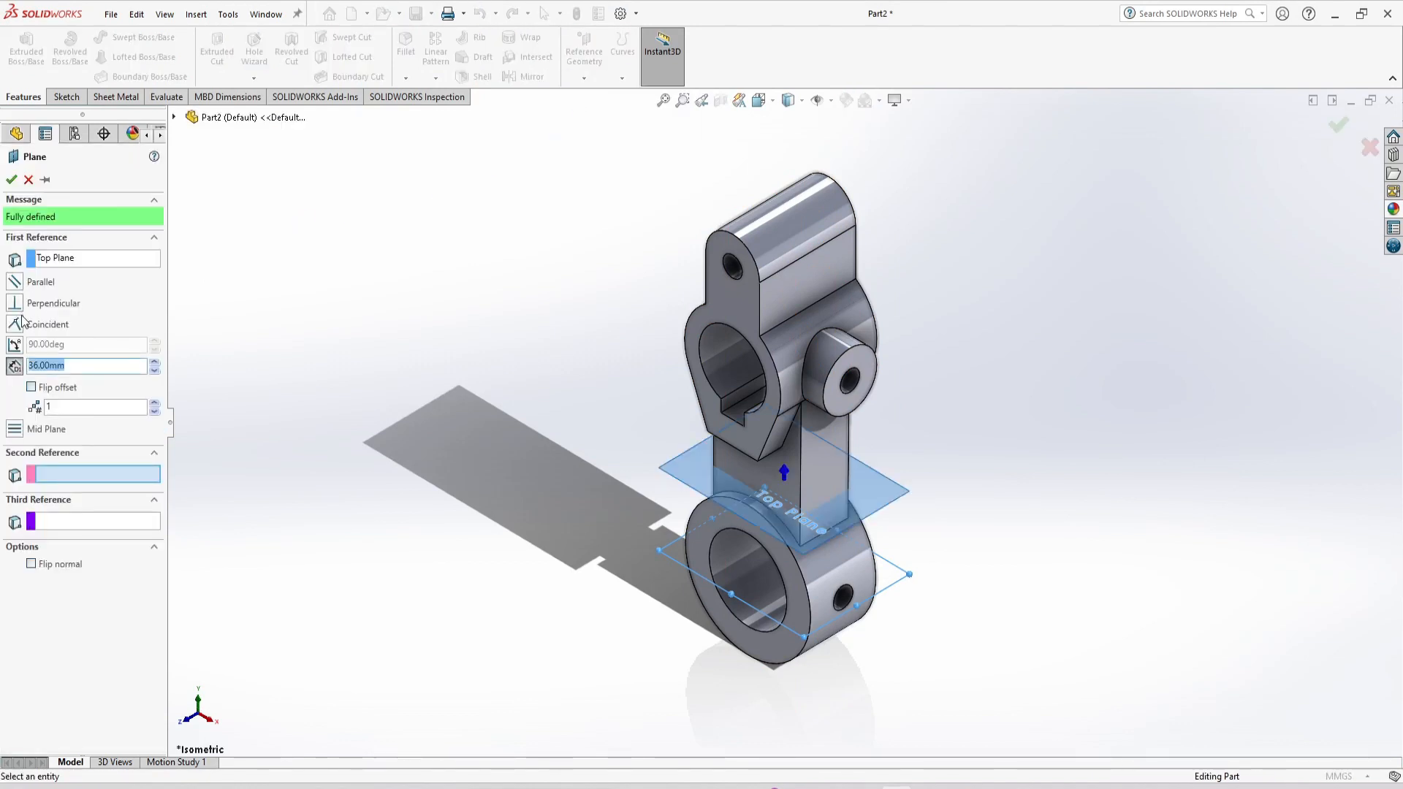
{"action": "type", "text": "166"}
{"action": "key", "text": "Return"}
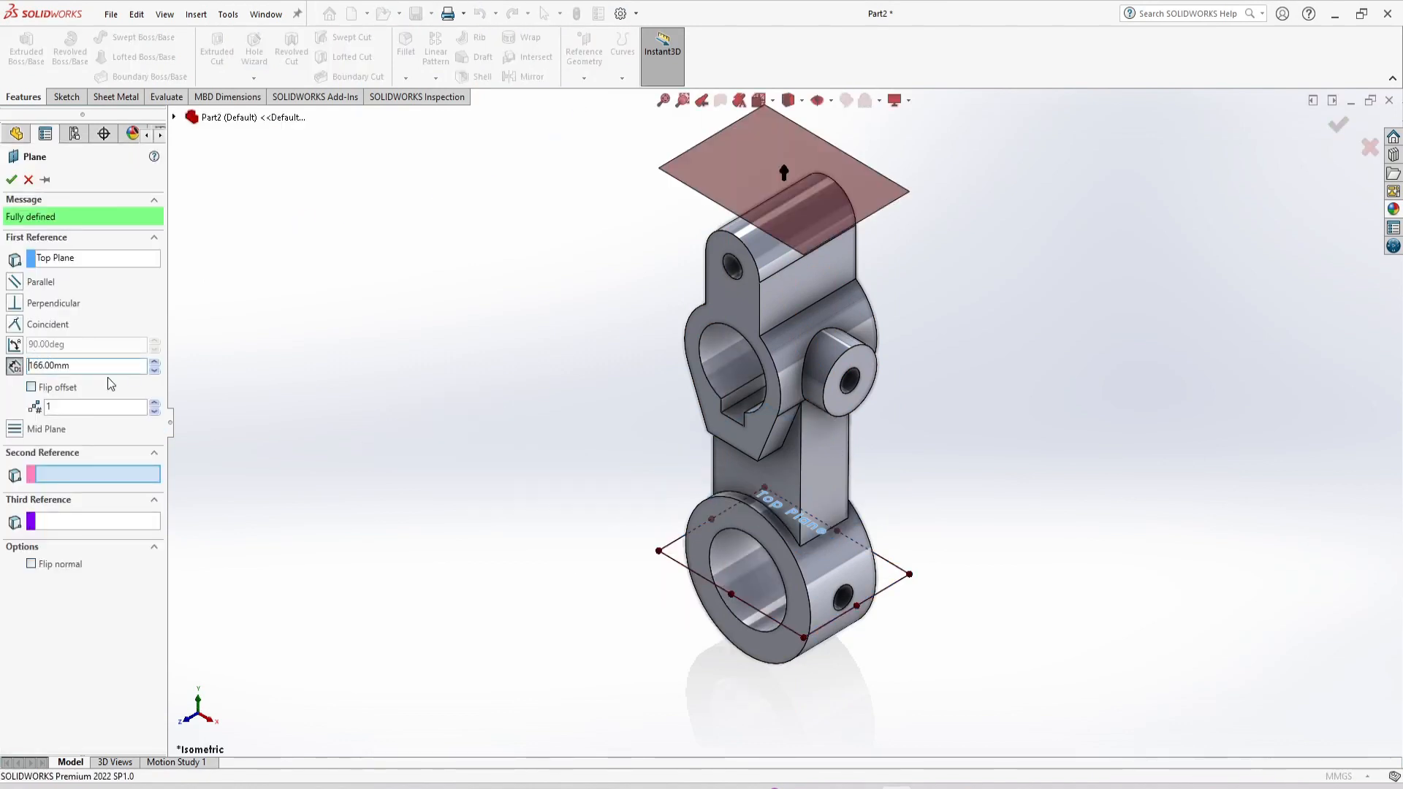
{"action": "left_click", "coordinate": [11, 180]}
Sketch a circle about 38 mm in diameter centred on the origin on the new 166 mm offset plane.
{"action": "left_click", "coordinate": [727, 169]}
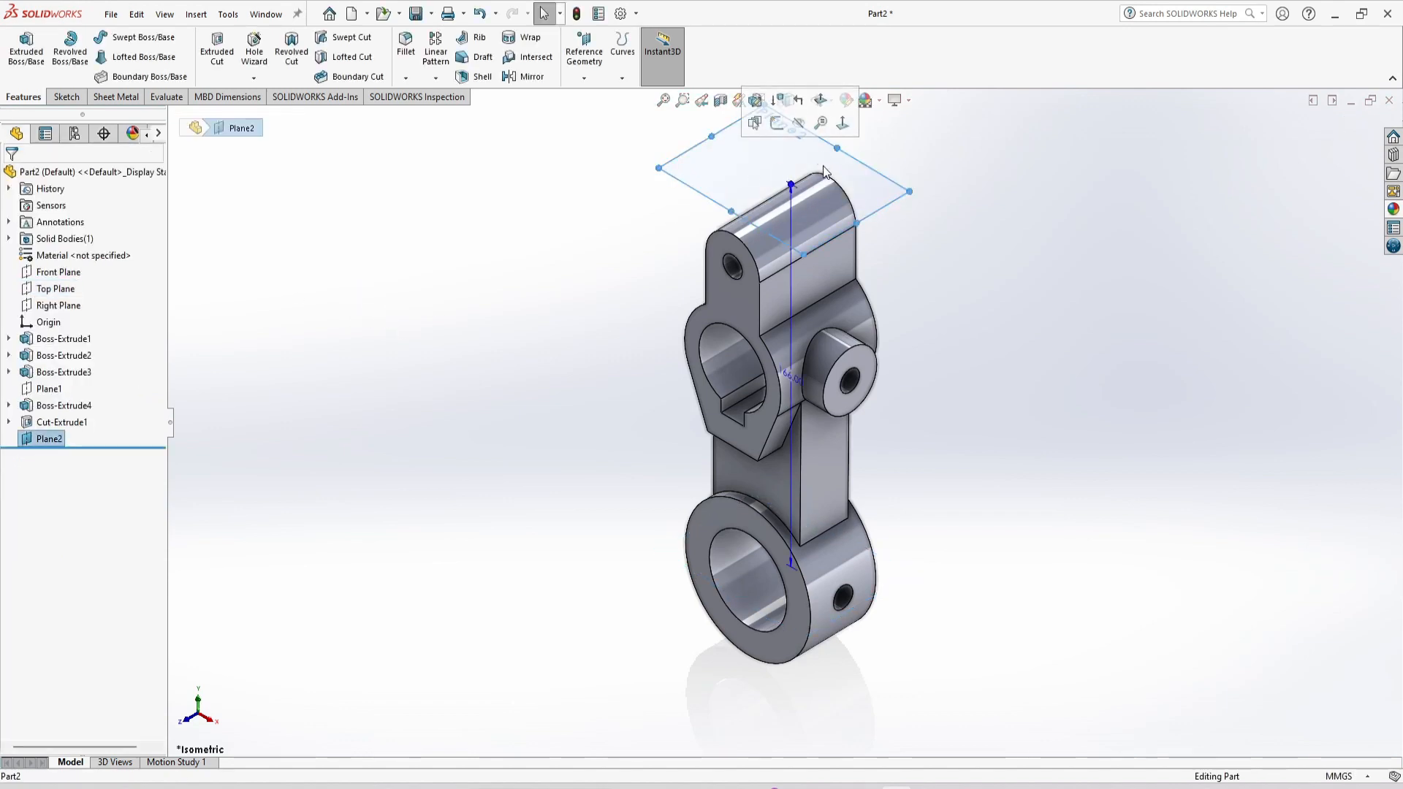
{"action": "left_click", "coordinate": [777, 125]}
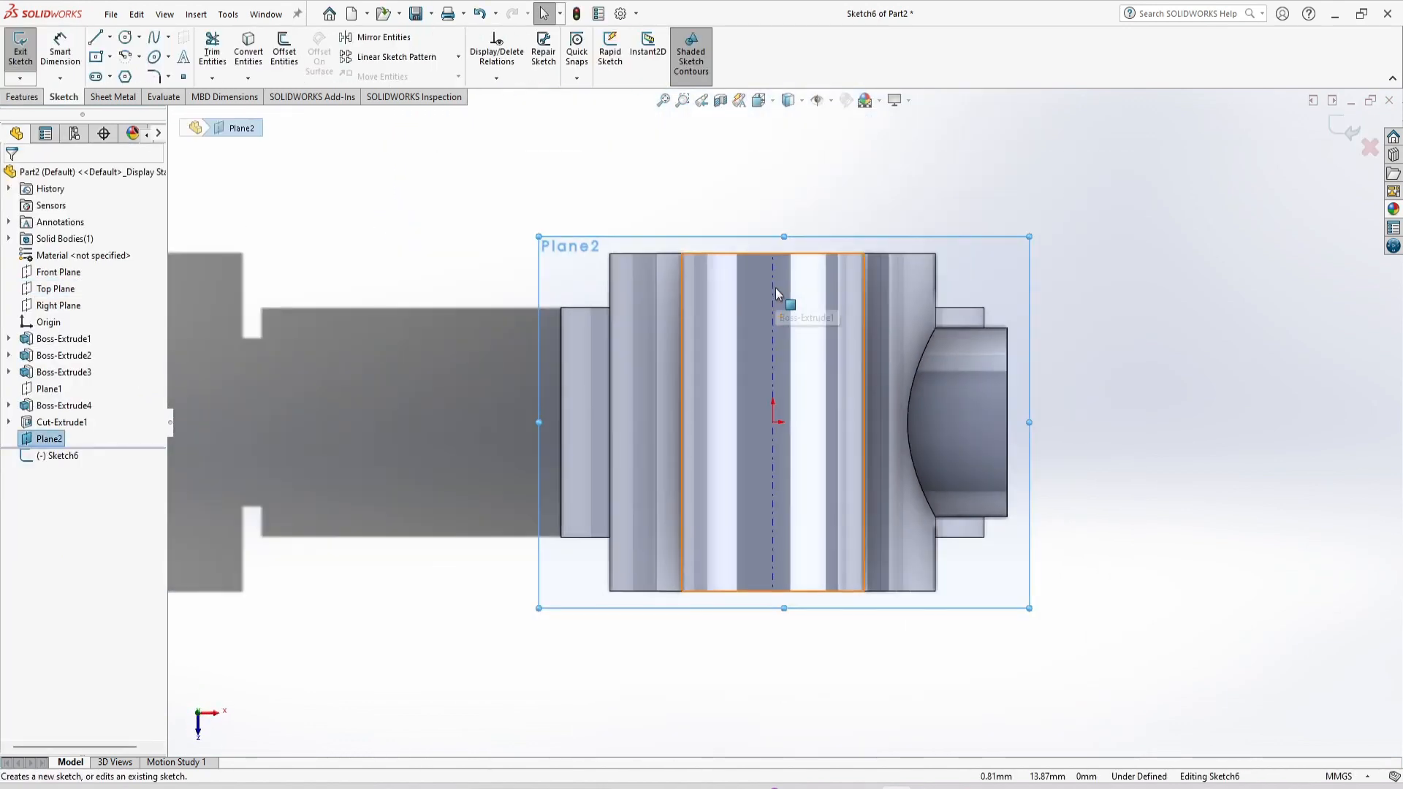
{"action": "left_click", "coordinate": [125, 36]}
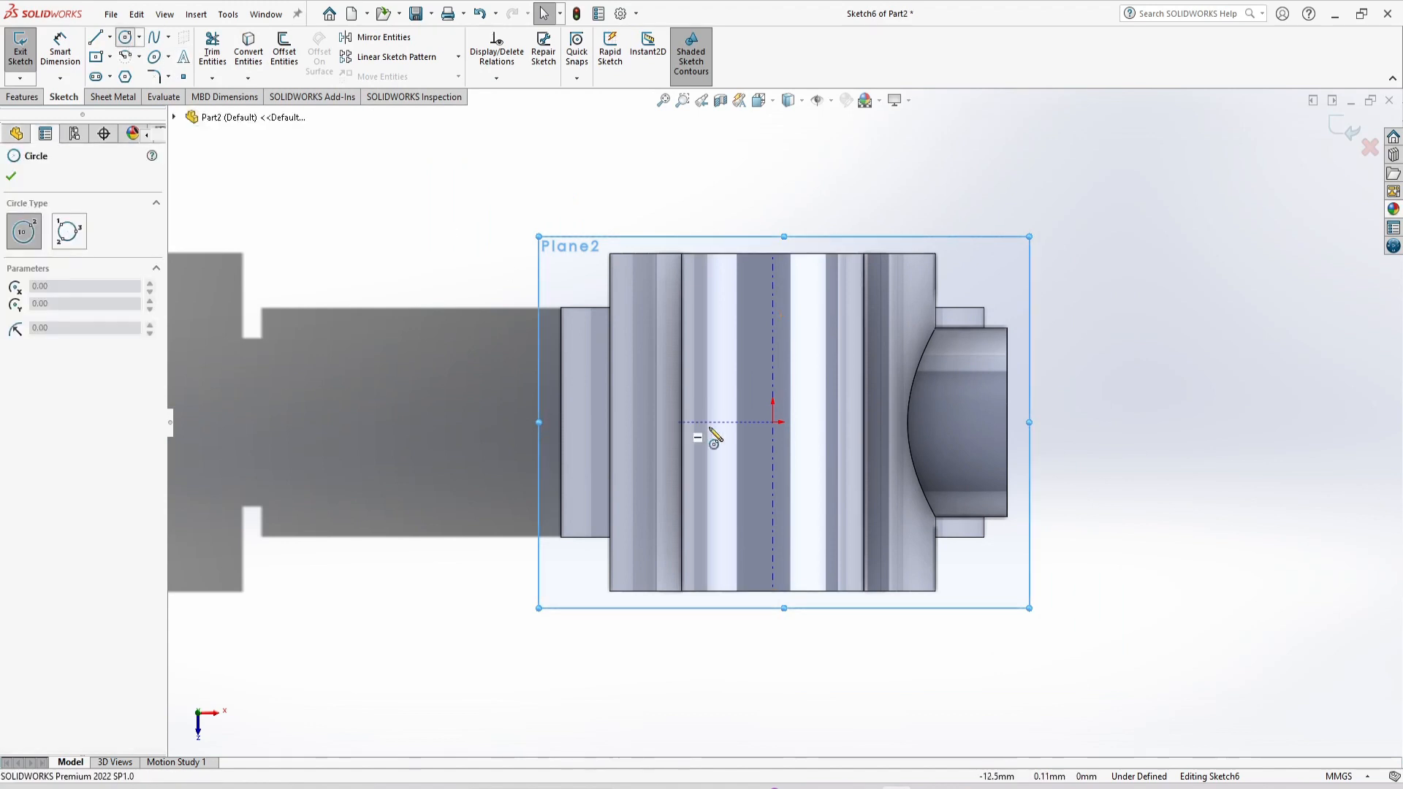
{"action": "left_click", "coordinate": [776, 428]}
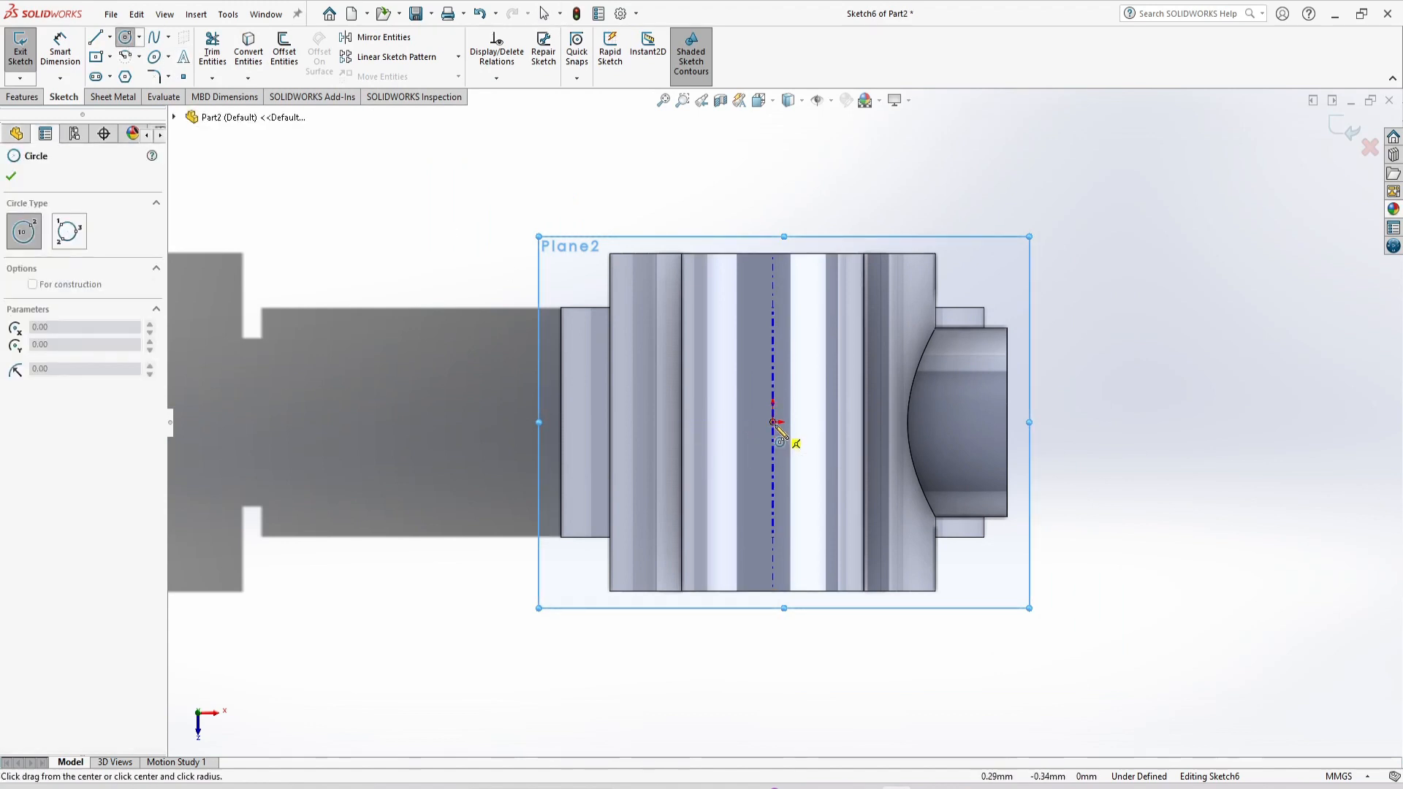
{"action": "left_click", "coordinate": [719, 539]}
{"action": "key", "text": "Escape"}
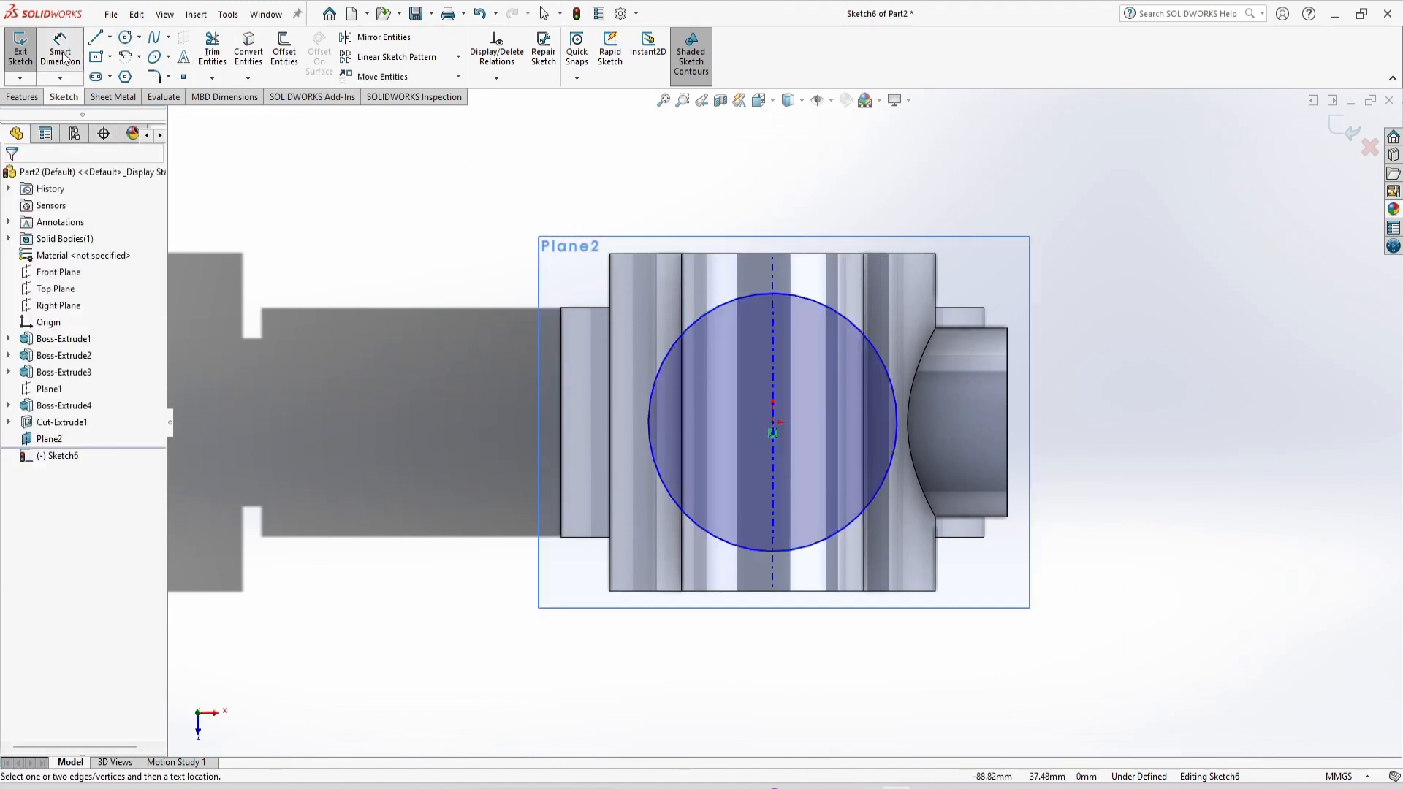
Check the upper cylinder's outer diameter in the reference drawing and dimension the circle to 44 mm.
{"action": "key", "text": "alt+Tab"}
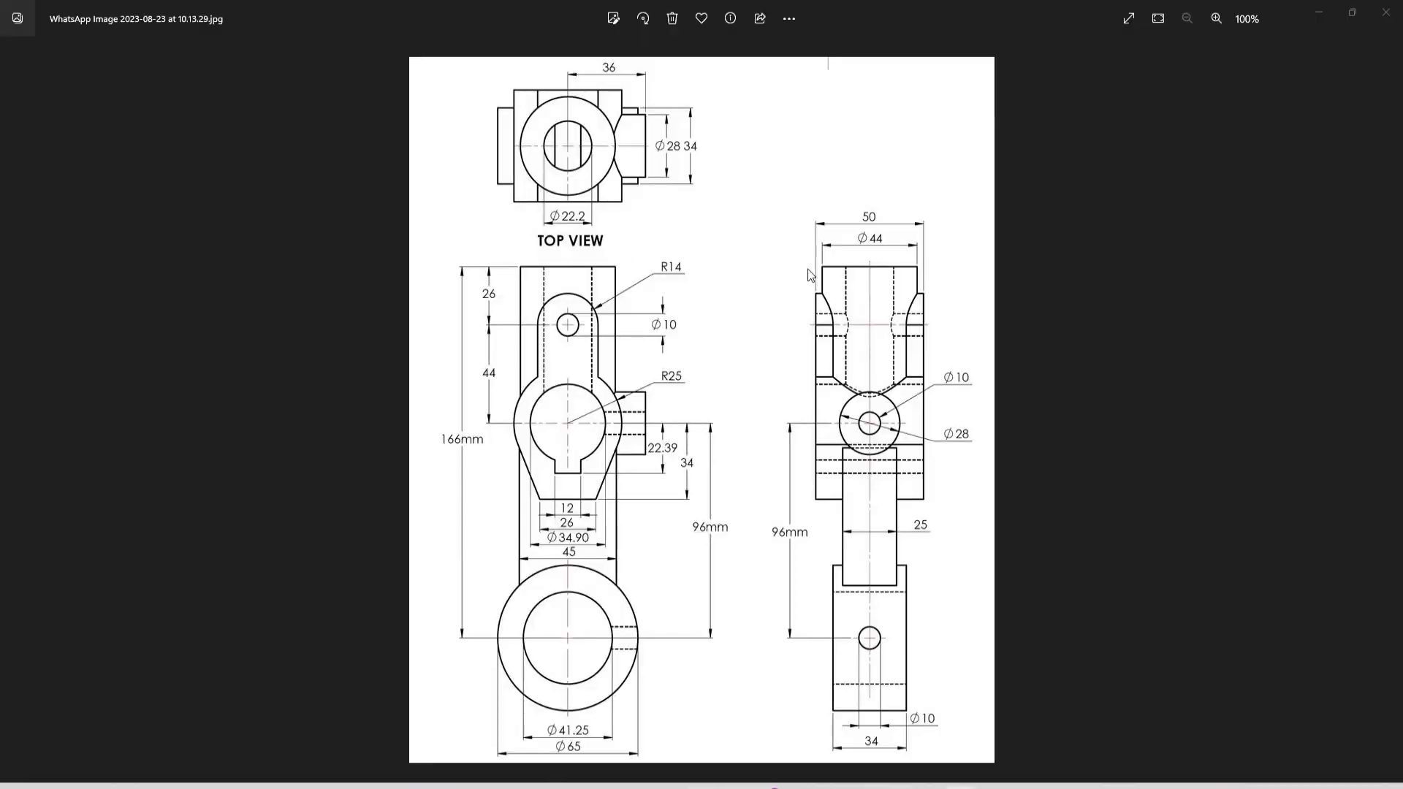
{"action": "key", "text": "alt+Tab"}
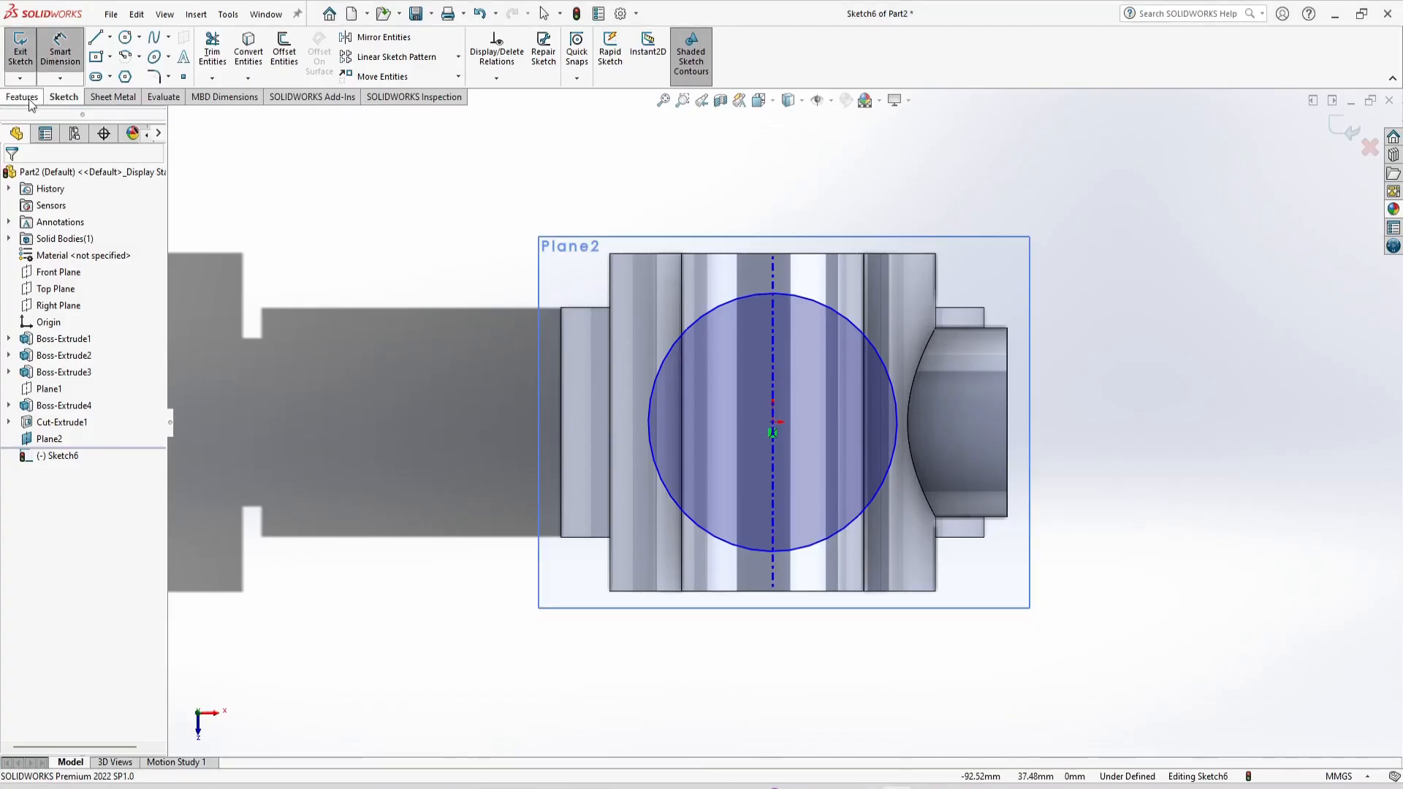
{"action": "left_click", "coordinate": [29, 100]}
{"action": "left_click", "coordinate": [67, 97]}
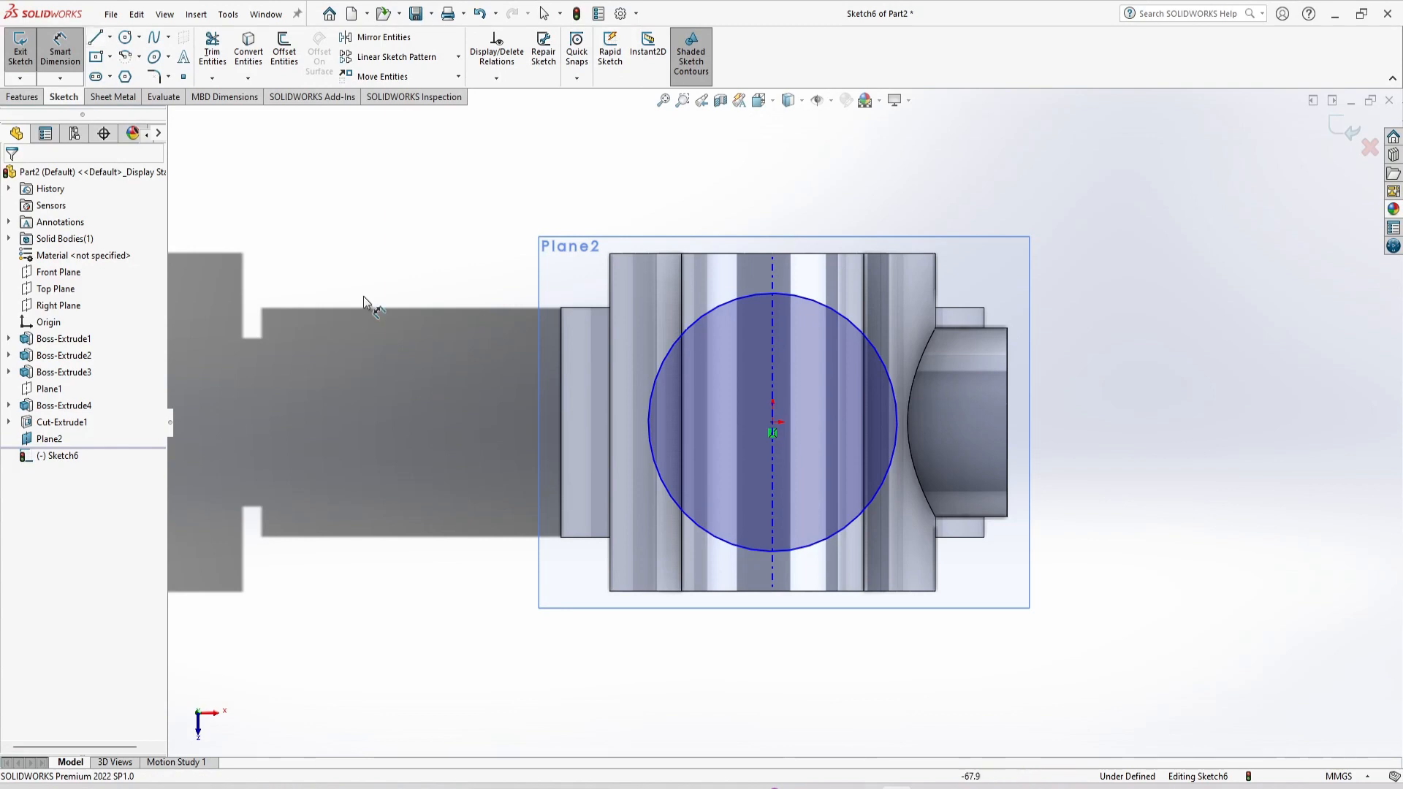
{"action": "left_click", "coordinate": [701, 321]}
{"action": "left_click", "coordinate": [755, 695]}
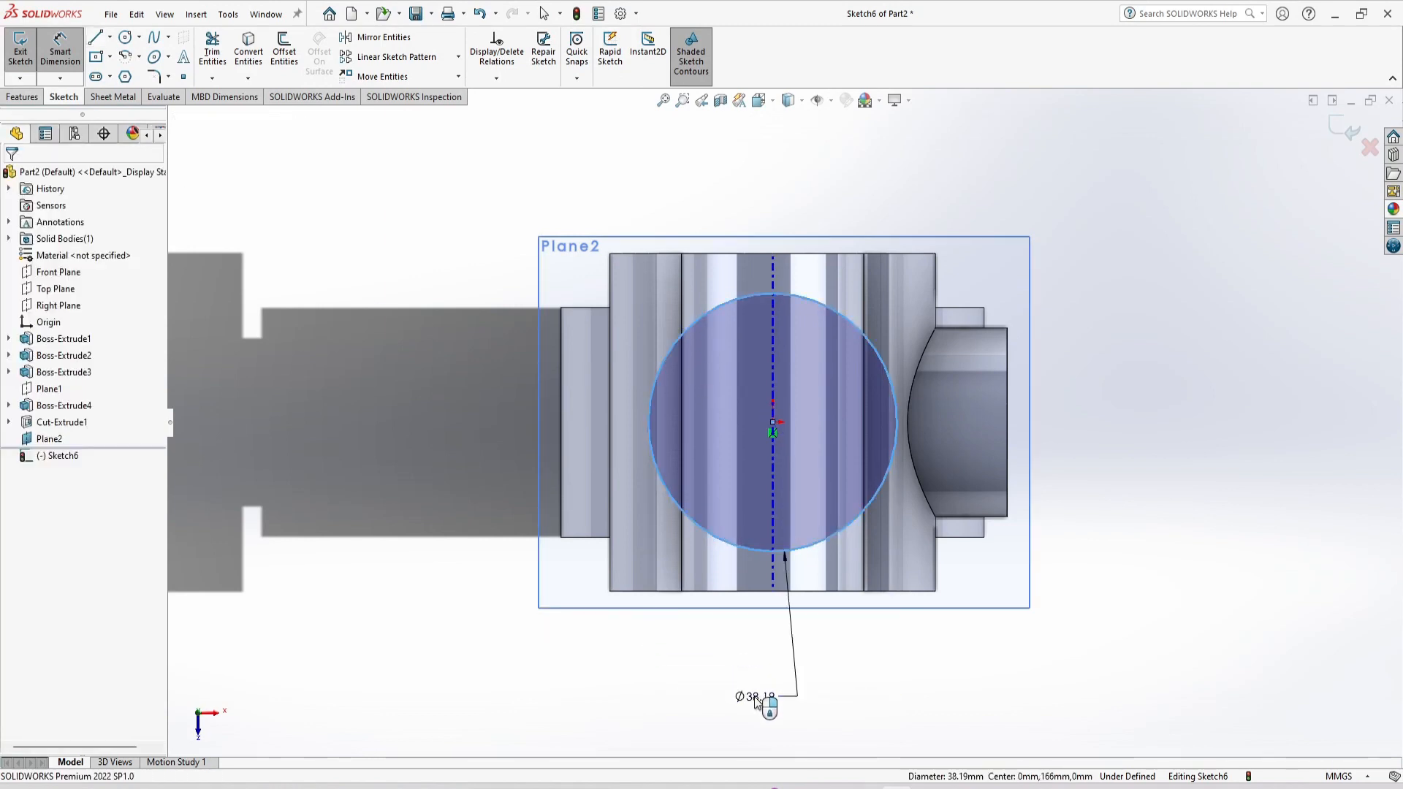
{"action": "type", "text": "44"}
{"action": "key", "text": "Return"}
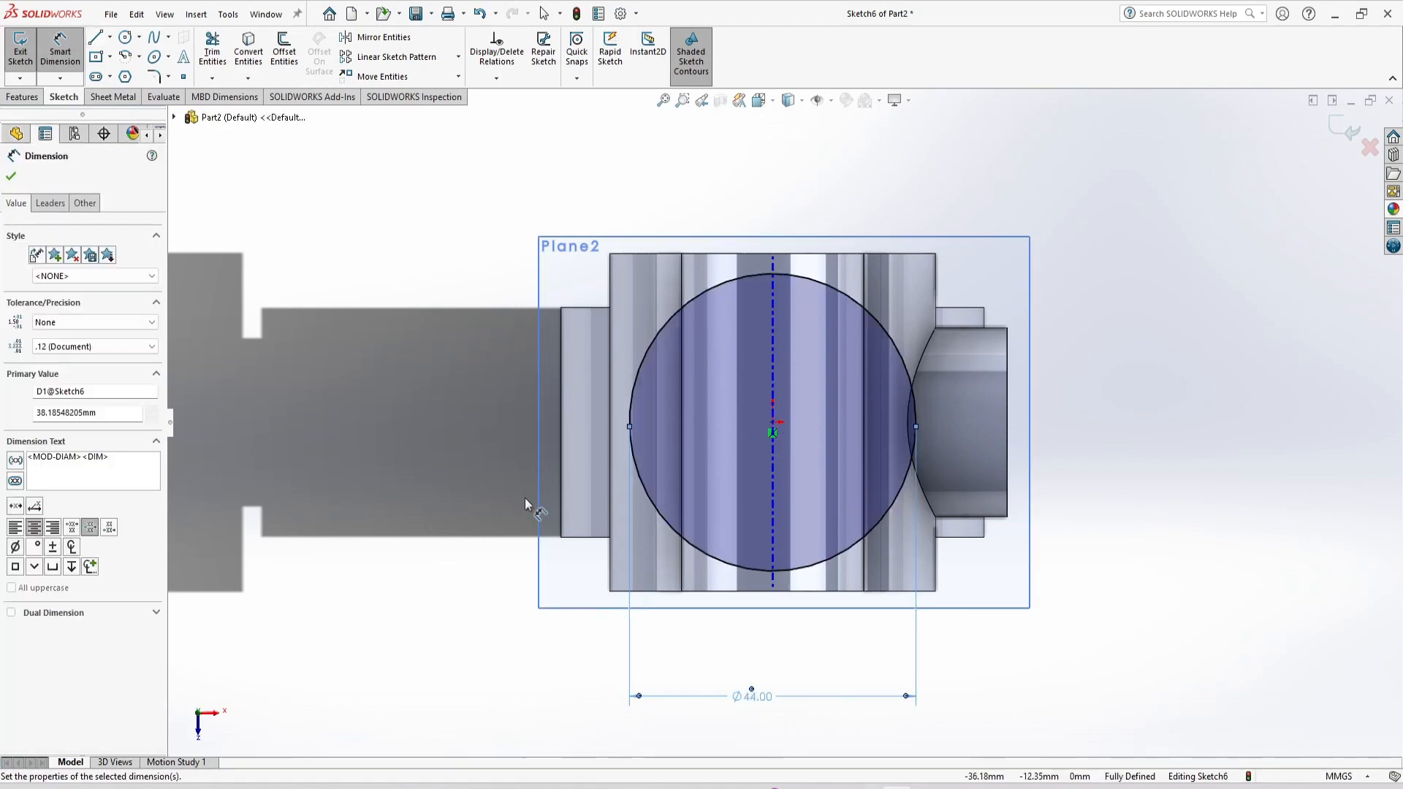
Extrude the 44 mm circle downward as a merged boss with the Up To Next end condition.
{"action": "left_click", "coordinate": [16, 98]}
{"action": "left_click", "coordinate": [26, 48]}
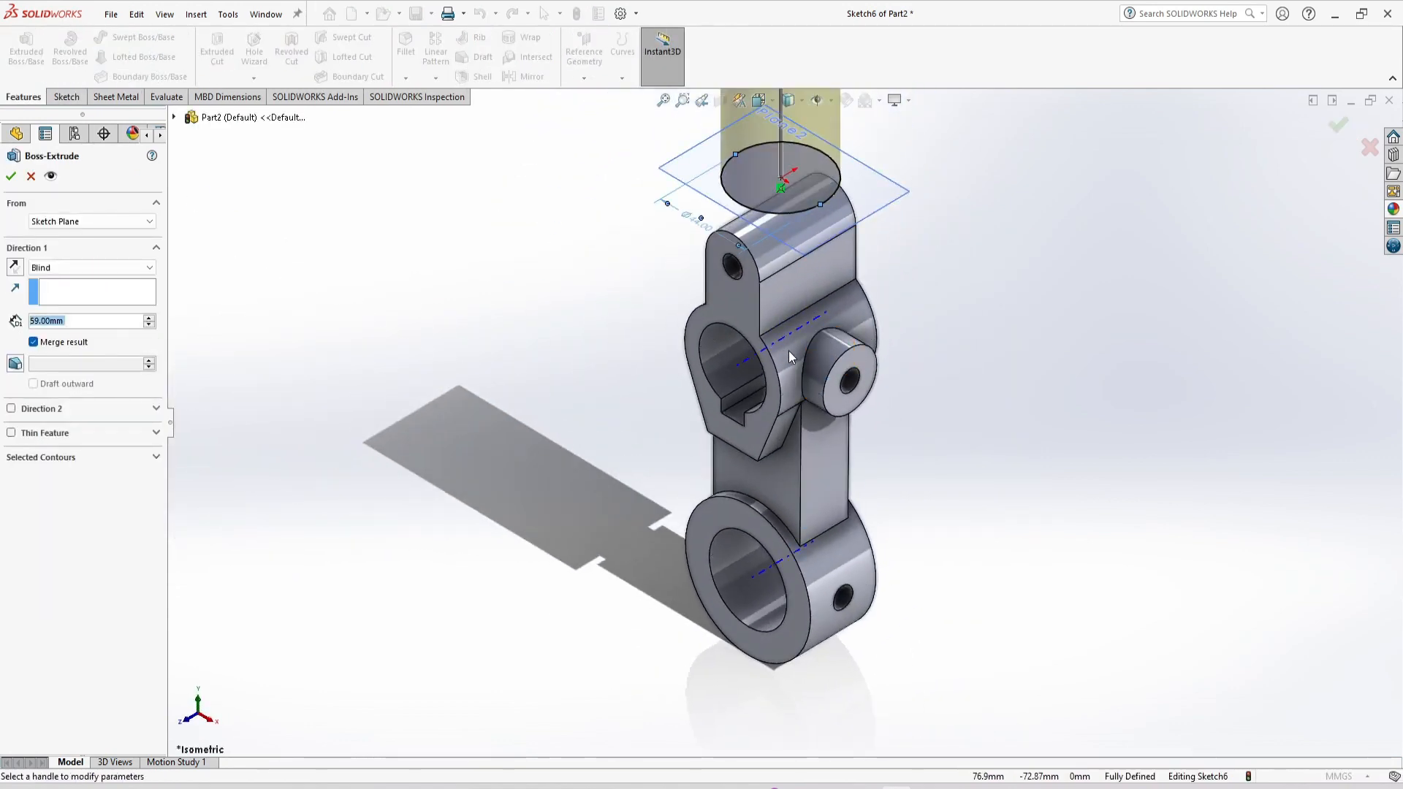
{"action": "scroll", "coordinate": [787, 351], "scroll_direction": "down", "scroll_amount": 5}
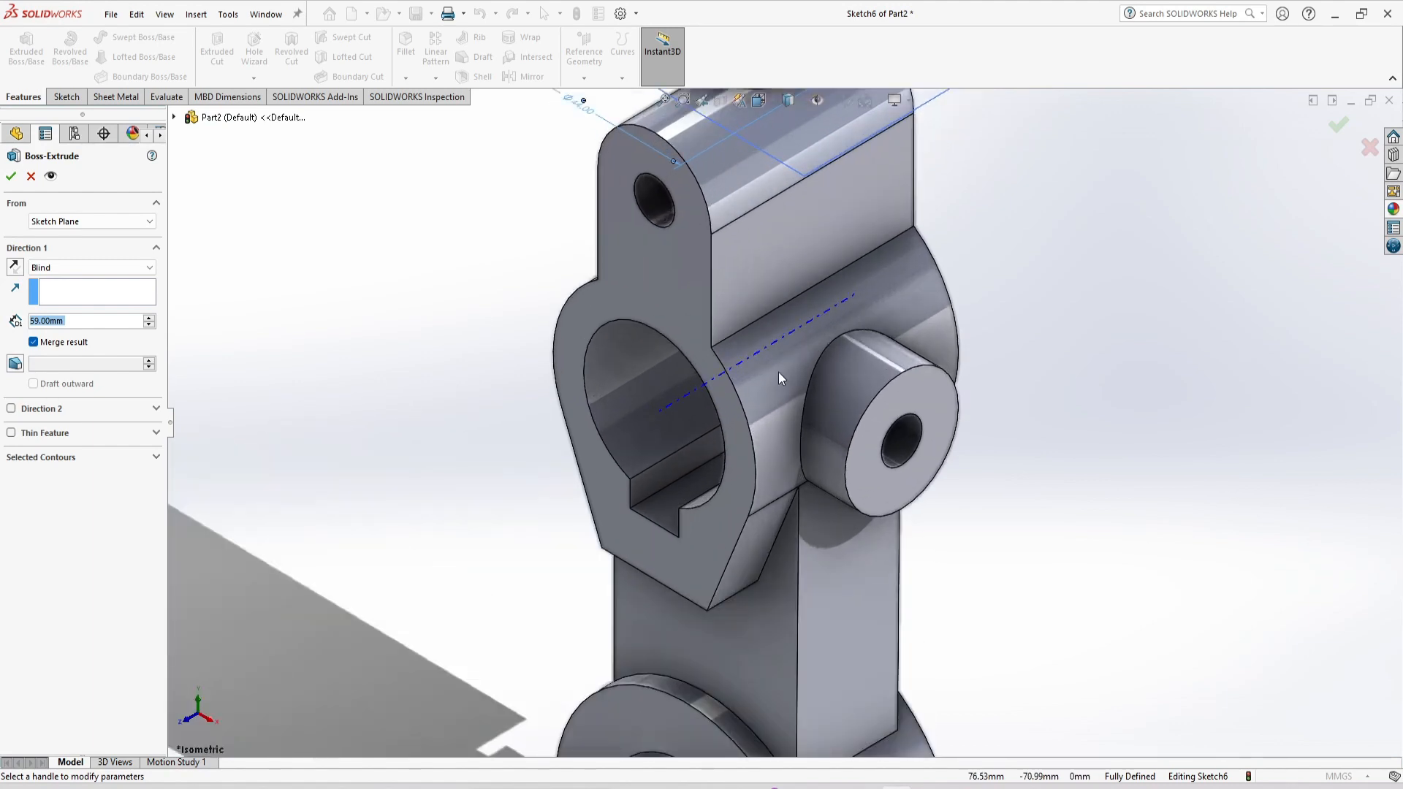
{"action": "left_click", "coordinate": [123, 268]}
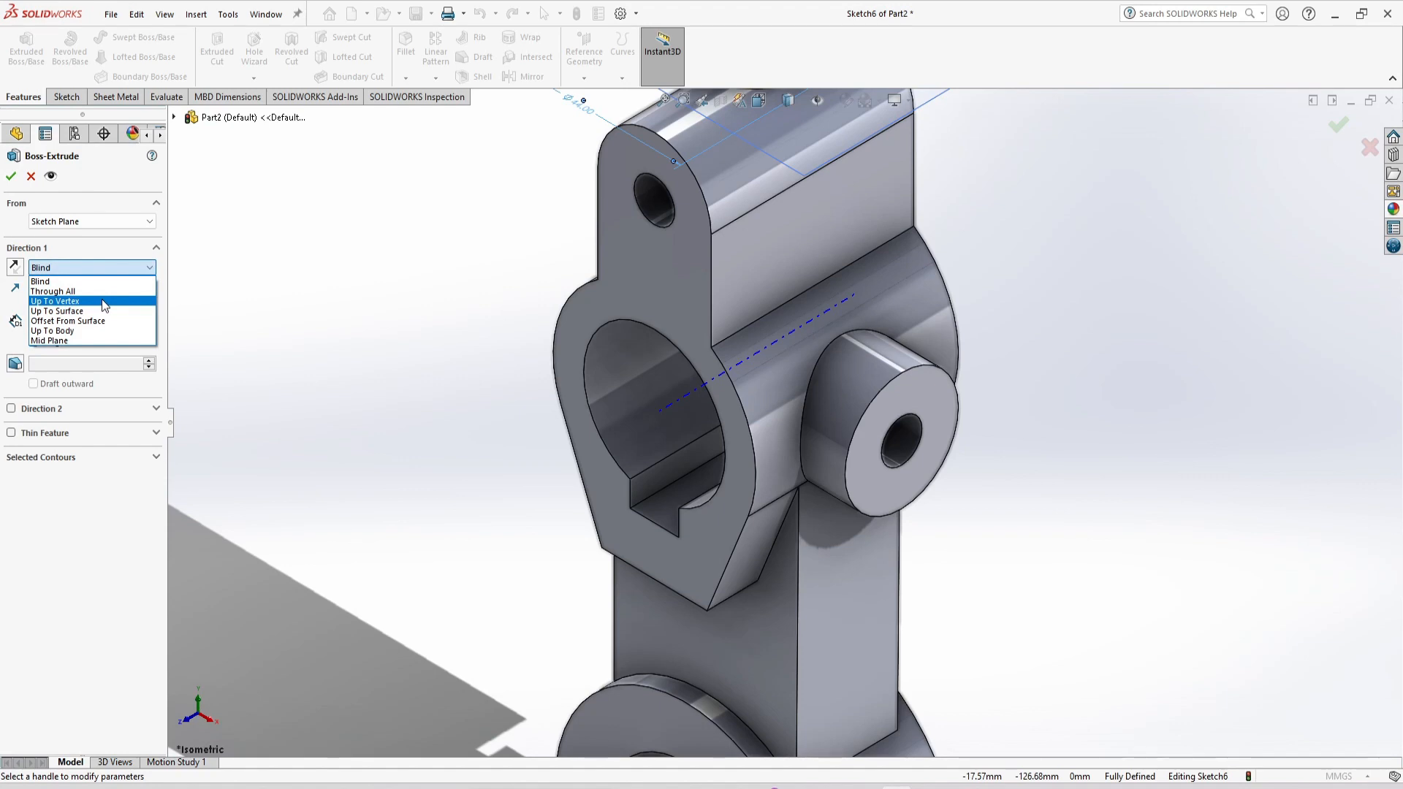
{"action": "left_click", "coordinate": [107, 281]}
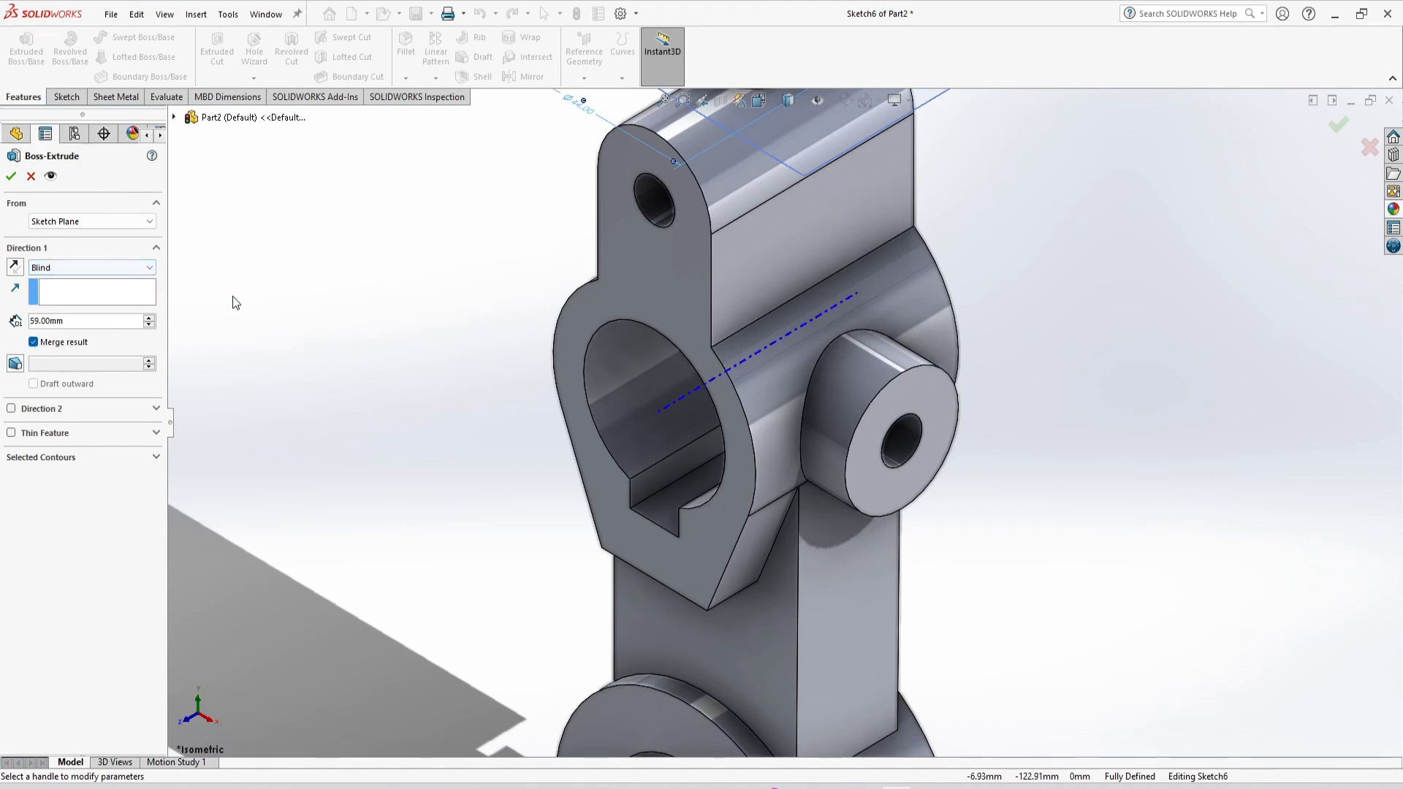
{"action": "key", "text": "z"}
{"action": "key", "text": "z"}
{"action": "key", "text": "z"}
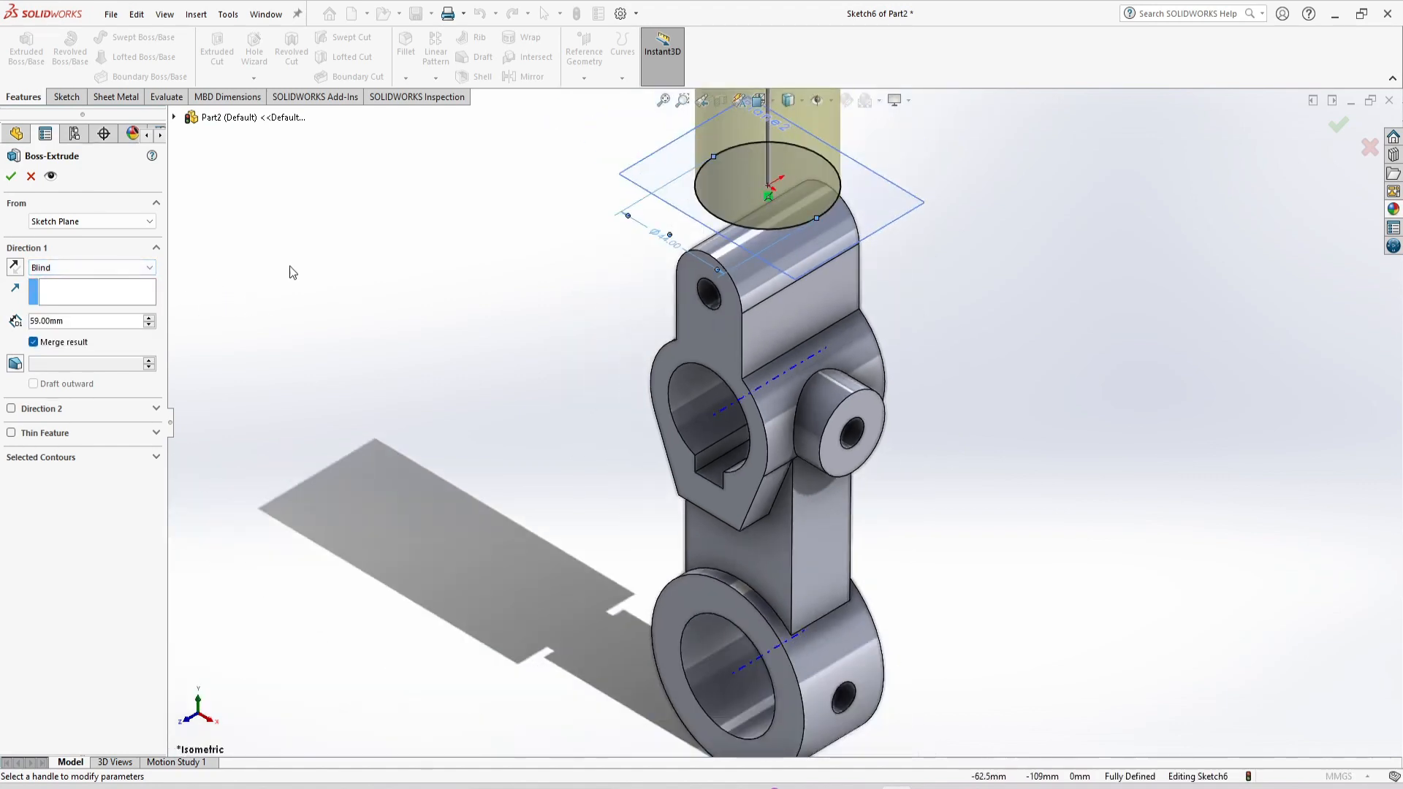
{"action": "left_click", "coordinate": [98, 268]}
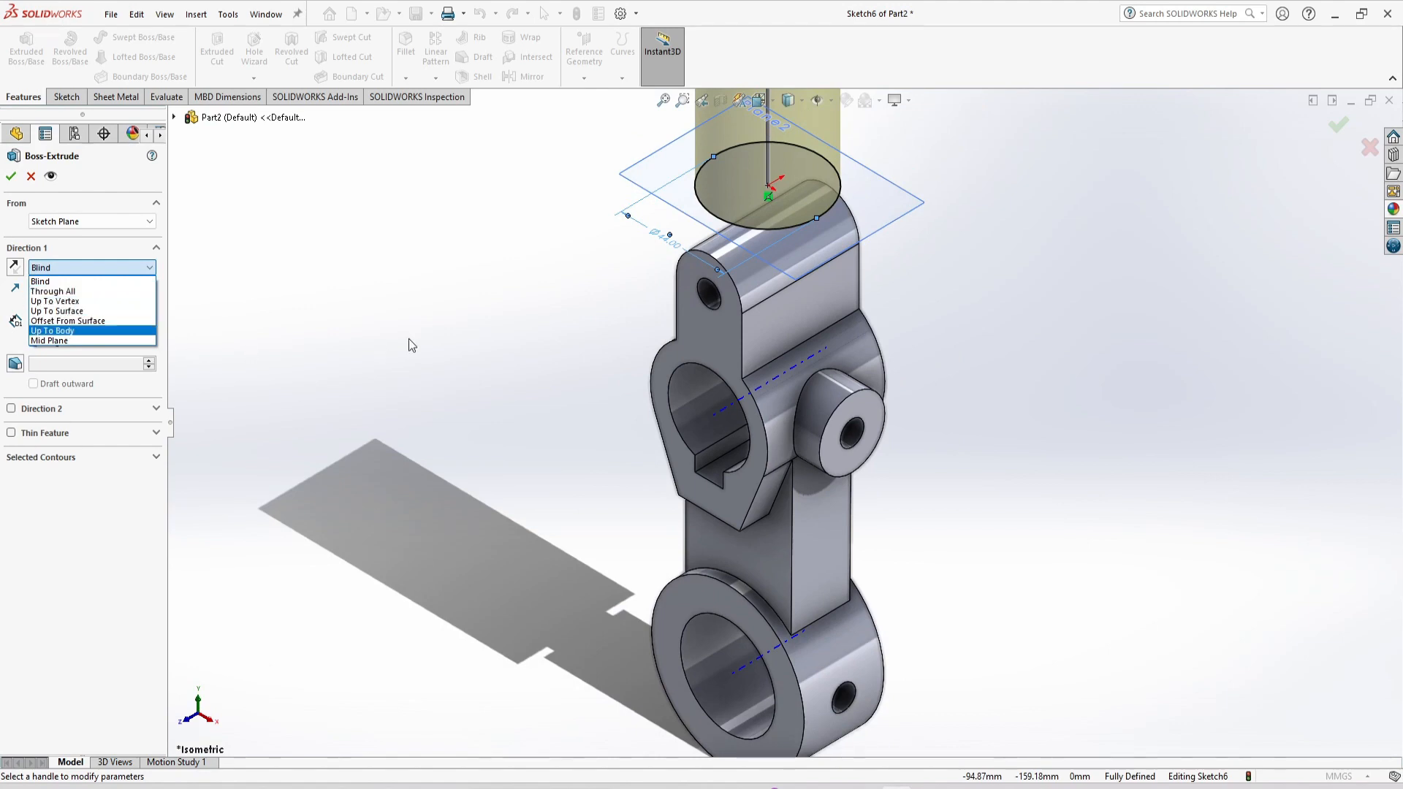
{"action": "left_click", "coordinate": [537, 339]}
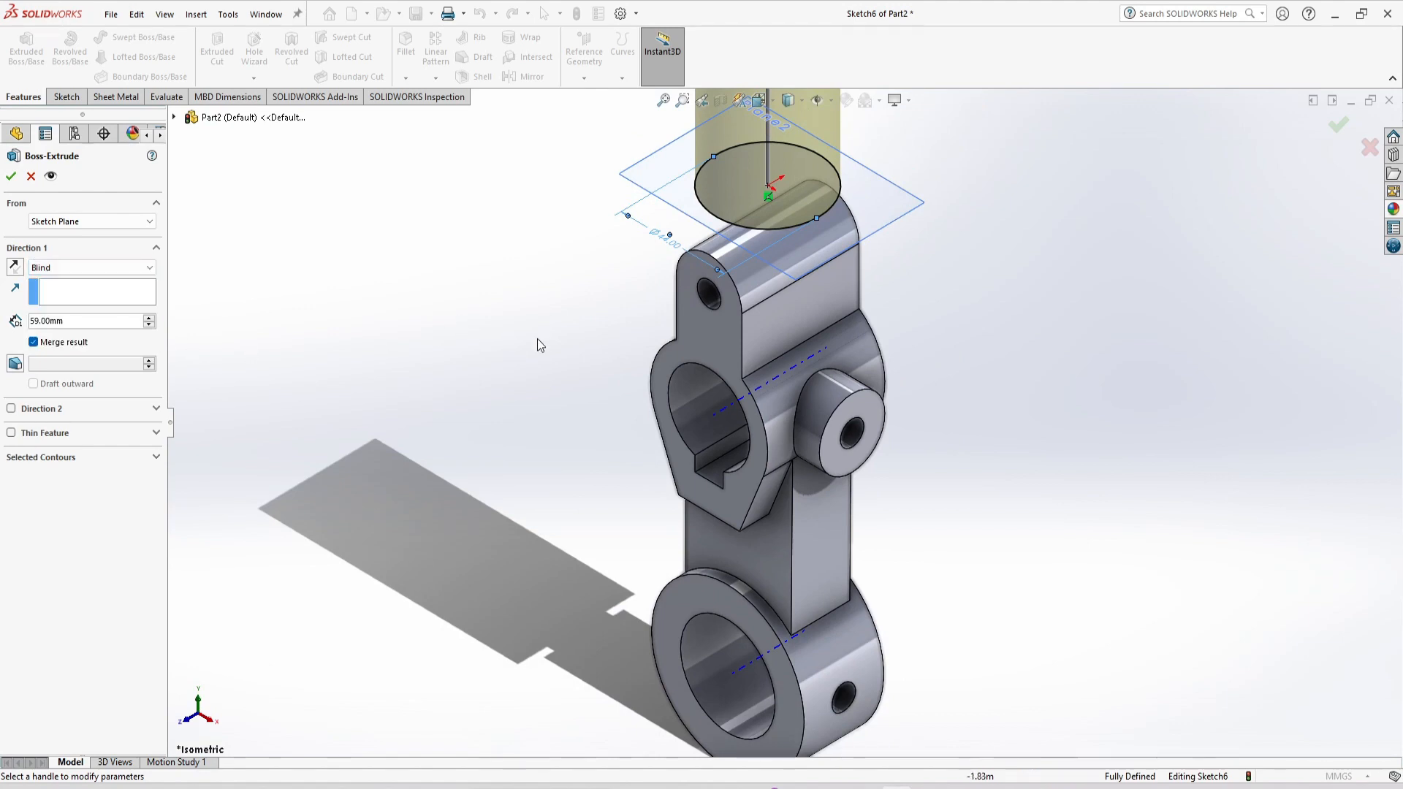
{"action": "left_click", "coordinate": [18, 269]}
{"action": "left_click", "coordinate": [114, 270]}
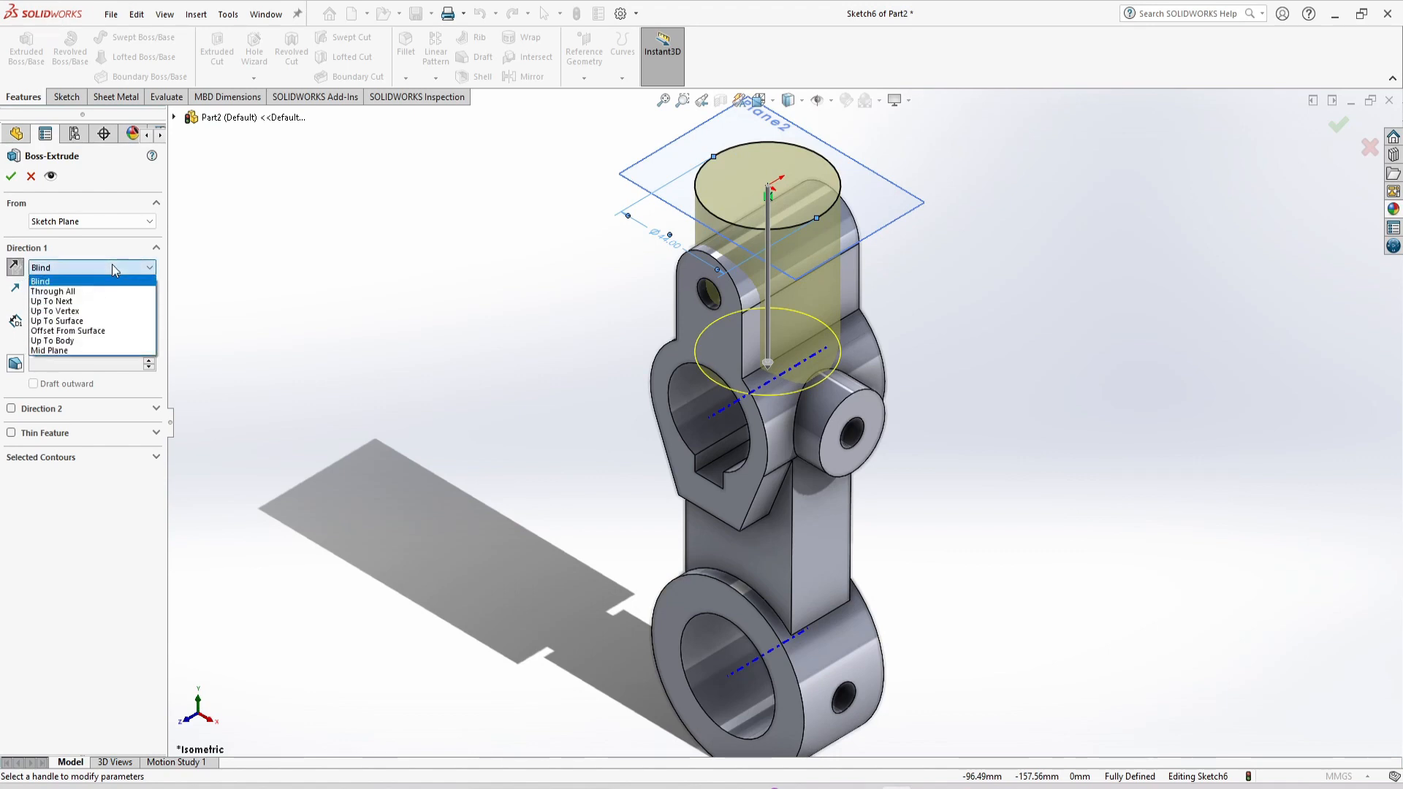
{"action": "left_click", "coordinate": [73, 301]}
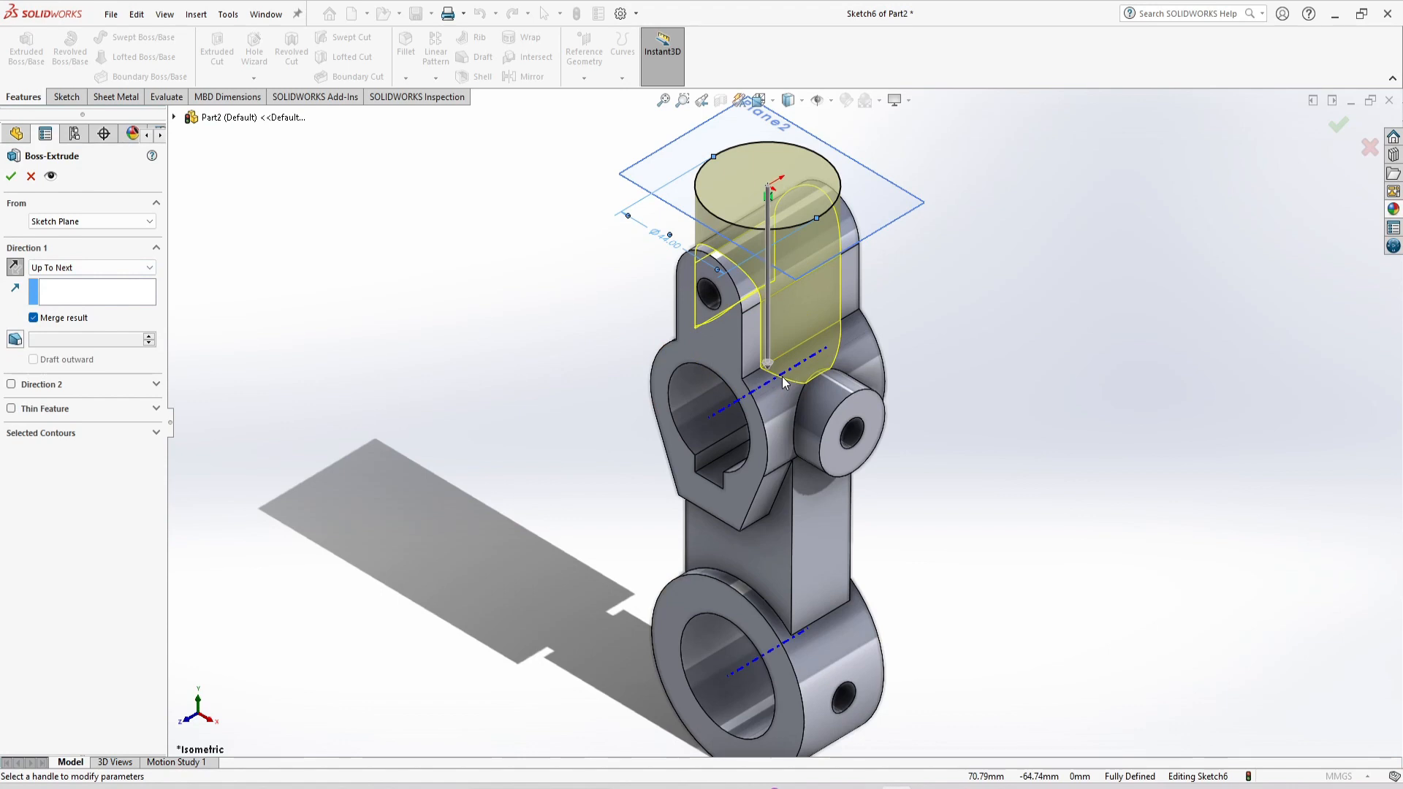
{"action": "left_click", "coordinate": [10, 176]}
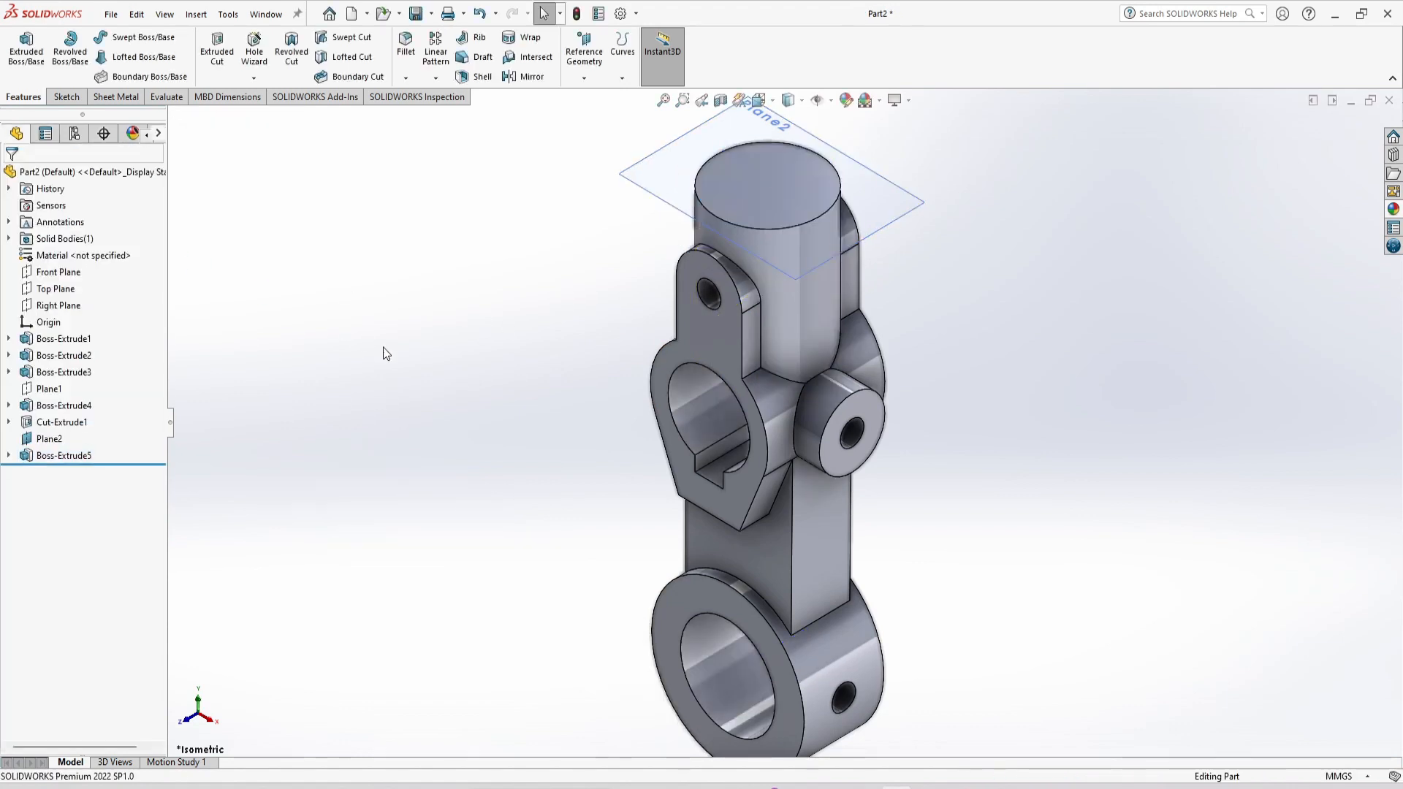
Check the bore diameter in the reference drawing and sketch a circle about 16.5 mm in diameter at the origin on the vertical cylinder's top face.
{"action": "key", "text": "alt+Tab"}
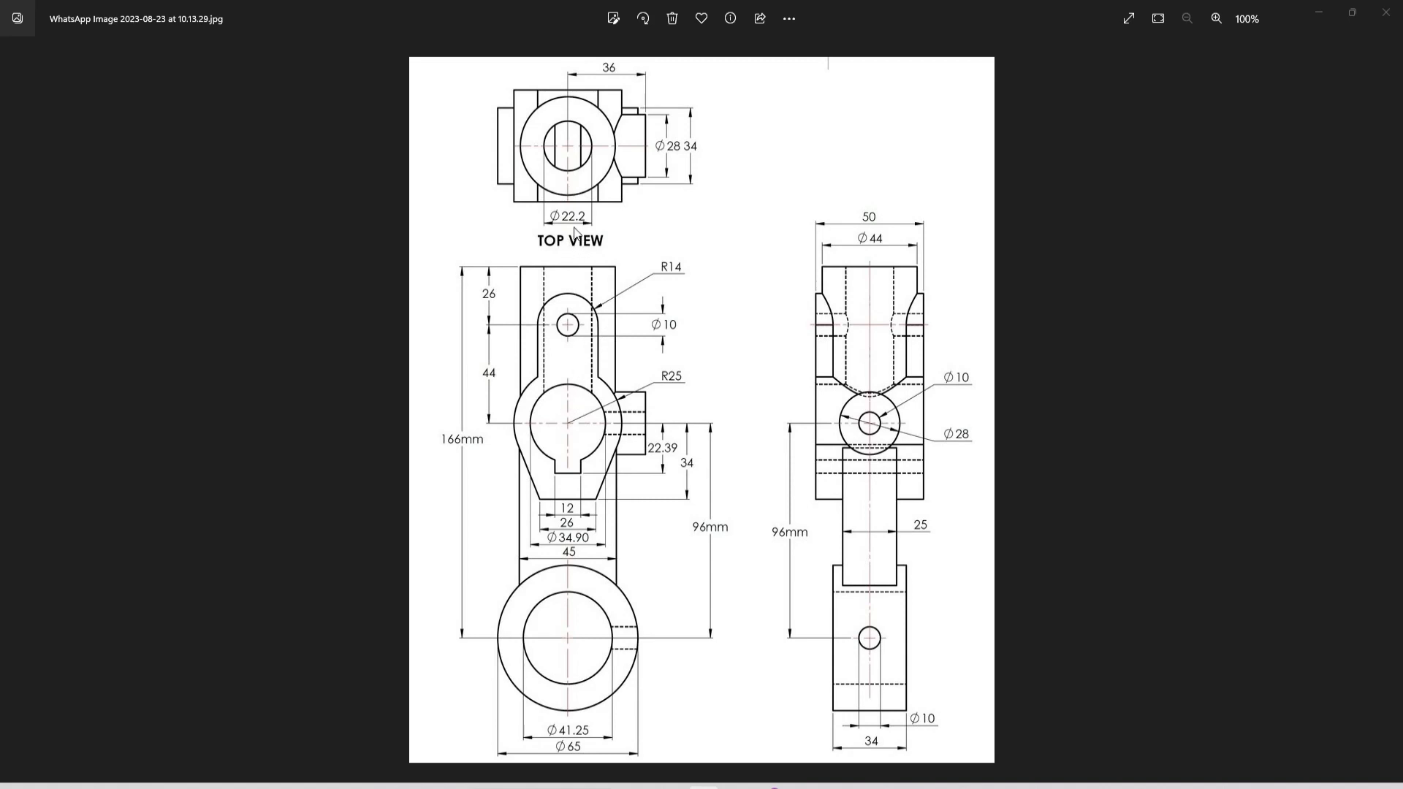
{"action": "key", "text": "alt+Tab"}
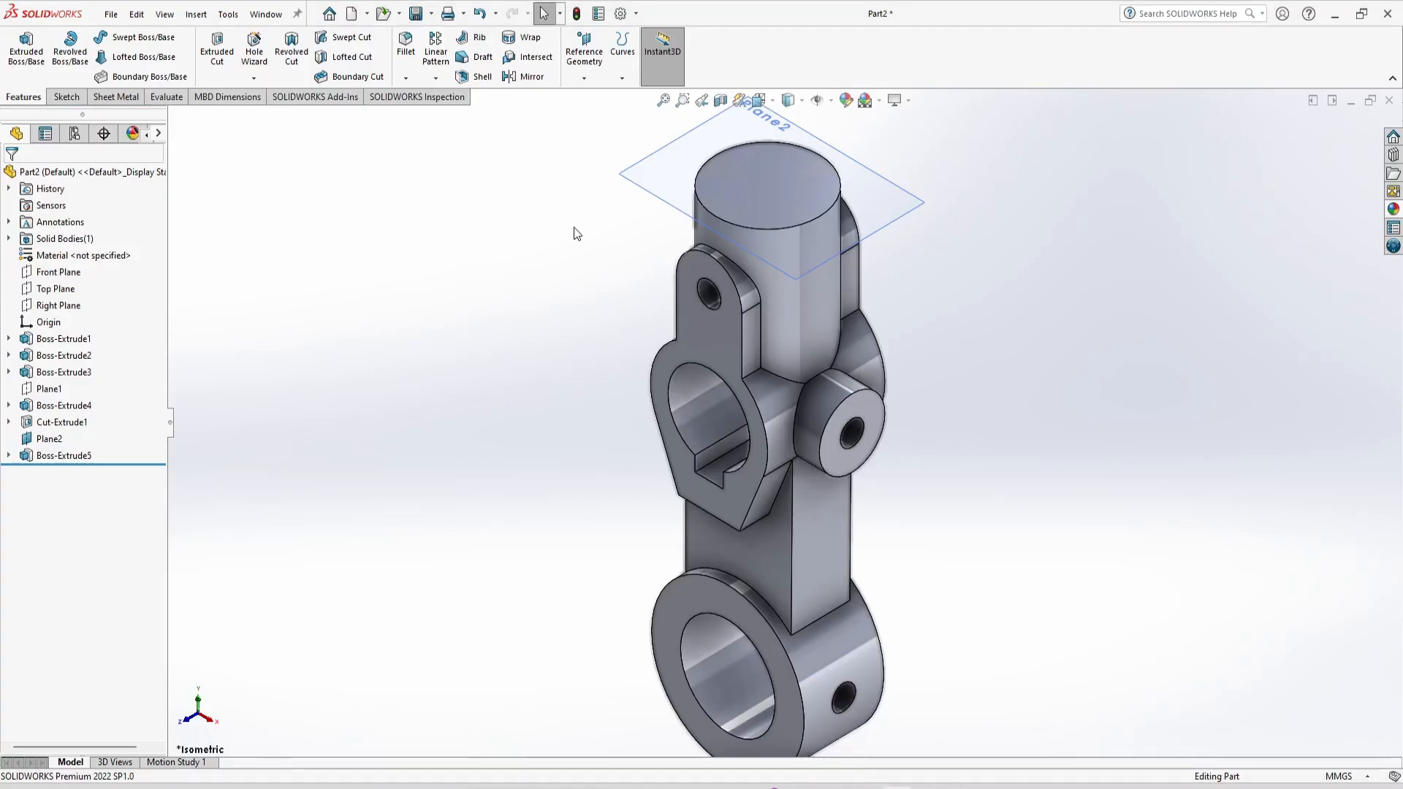
{"action": "left_click", "coordinate": [760, 187]}
{"action": "left_click", "coordinate": [824, 144]}
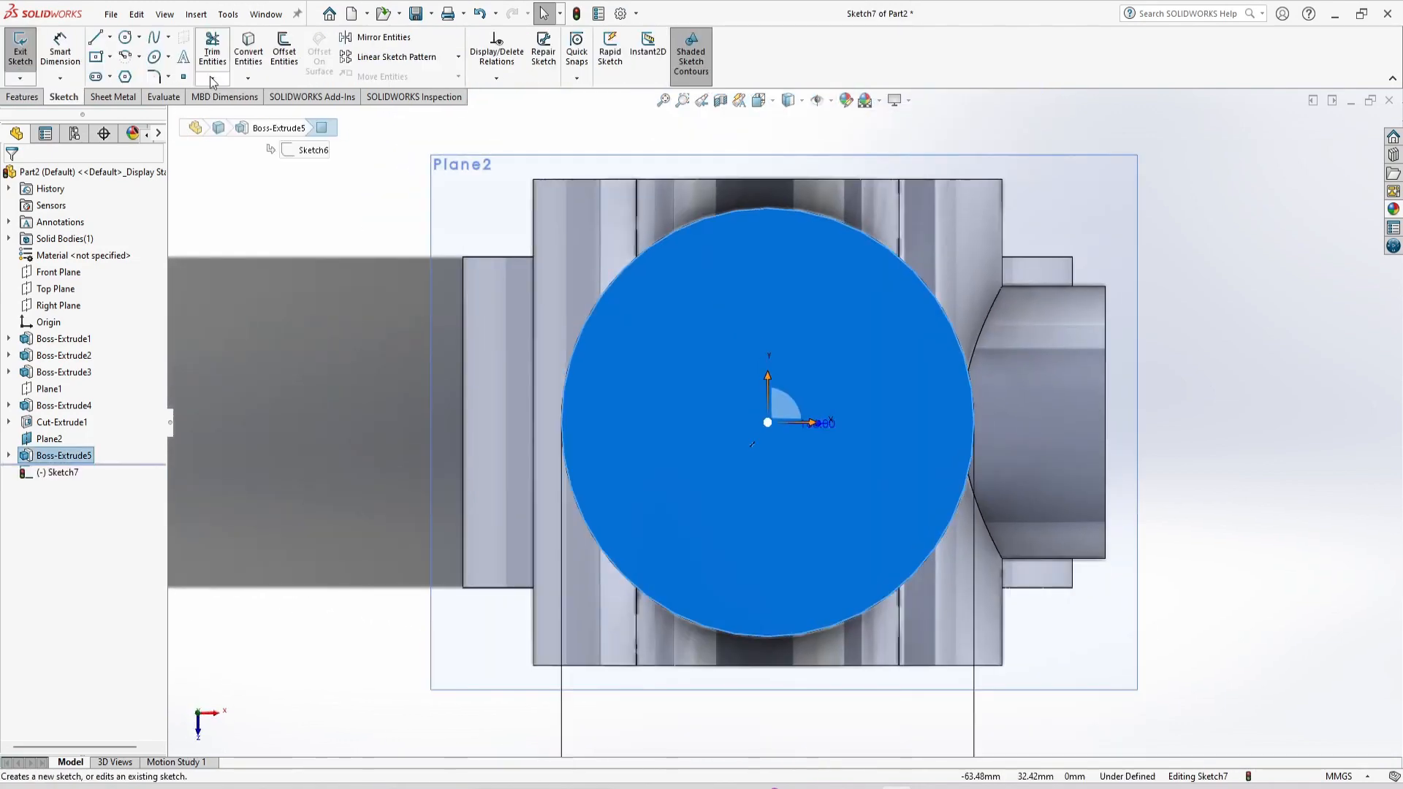
{"action": "left_click", "coordinate": [125, 38]}
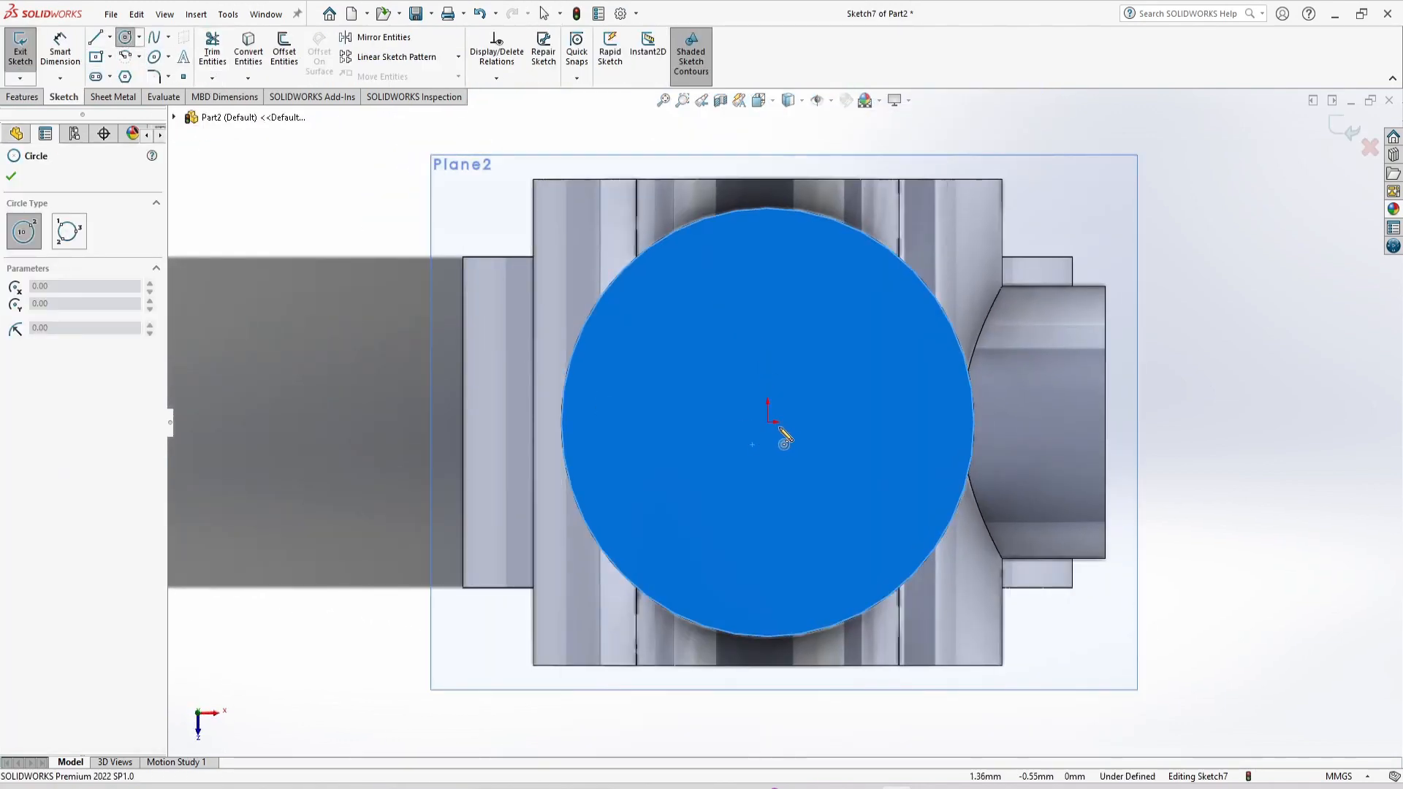
{"action": "left_click", "coordinate": [767, 421]}
{"action": "left_click", "coordinate": [737, 496]}
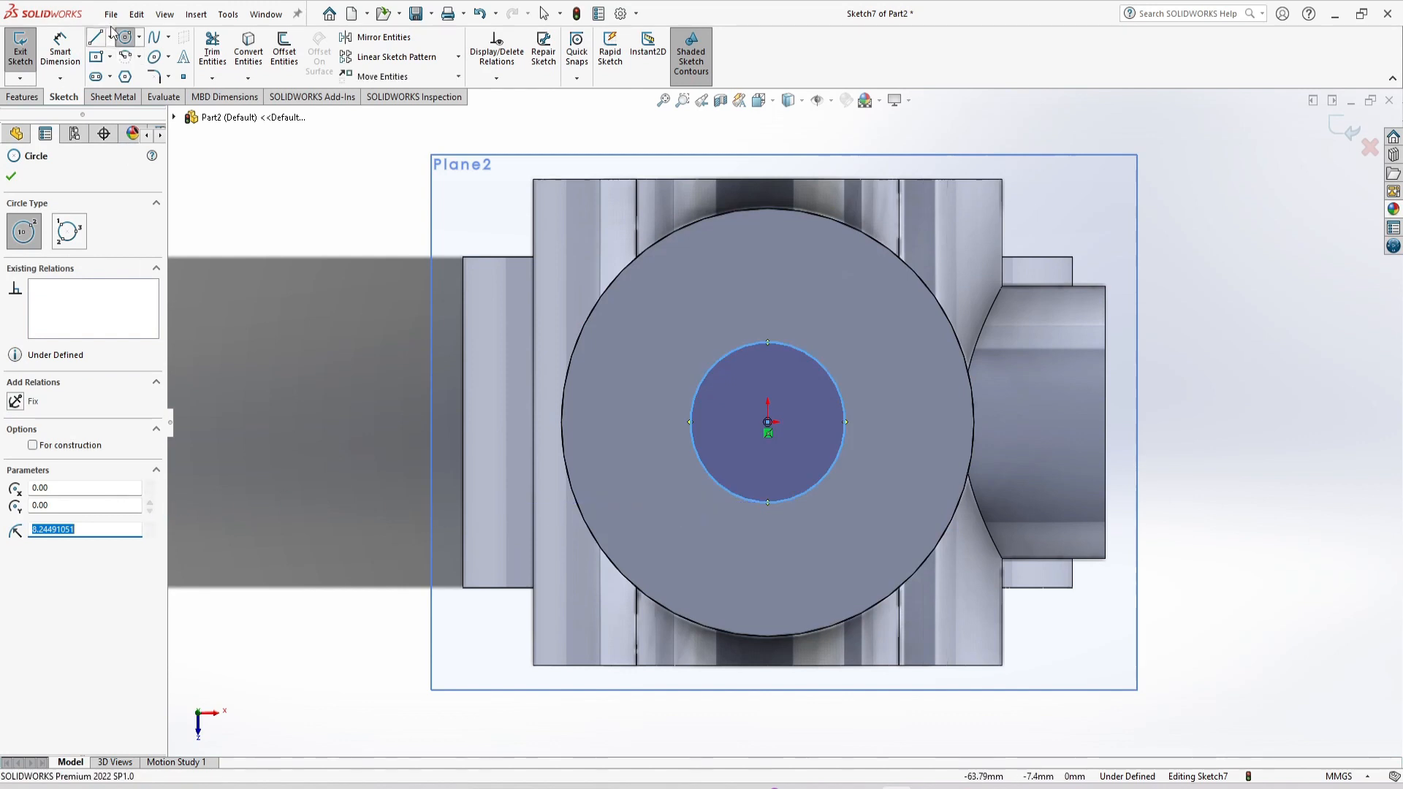
{"action": "key", "text": "Escape"}
Dimension the bore circle's diameter to 22.2 mm.
{"action": "left_click", "coordinate": [739, 498]}
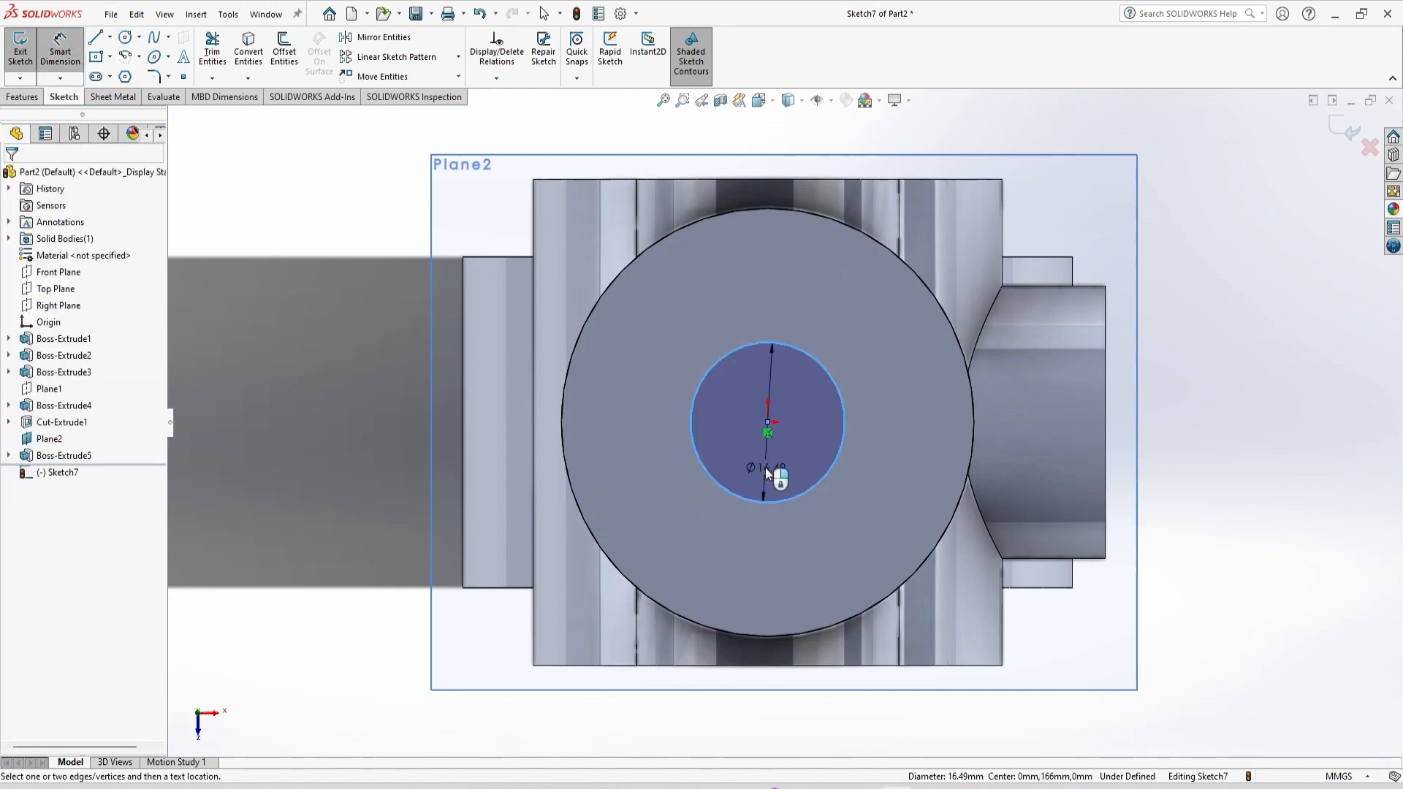
{"action": "left_click", "coordinate": [765, 467]}
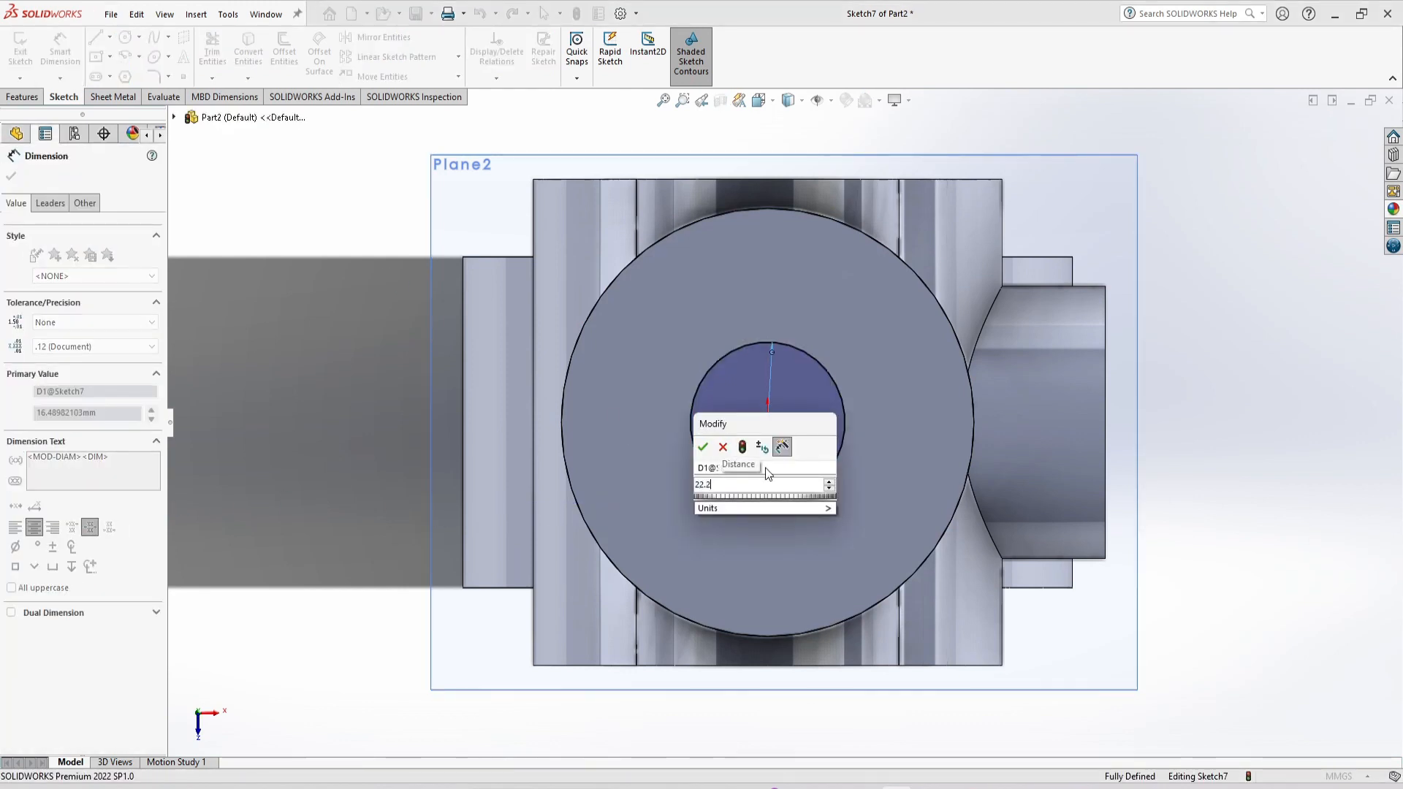
{"action": "key", "text": "Return"}
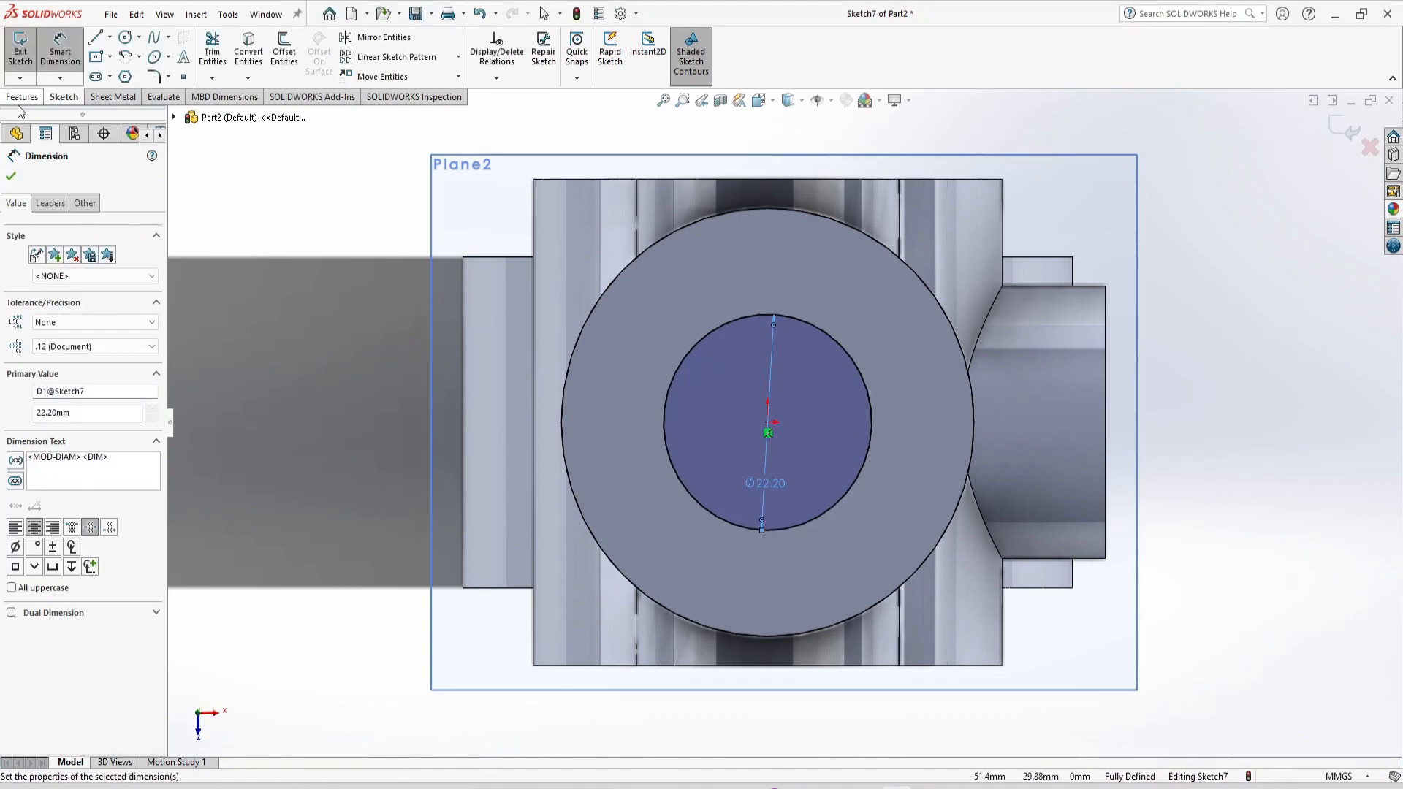
Cut-extrude the bore circle Up To Next through the vertical cylinder into the keyed boss's hole.
{"action": "left_click", "coordinate": [22, 97]}
{"action": "left_click", "coordinate": [218, 62]}
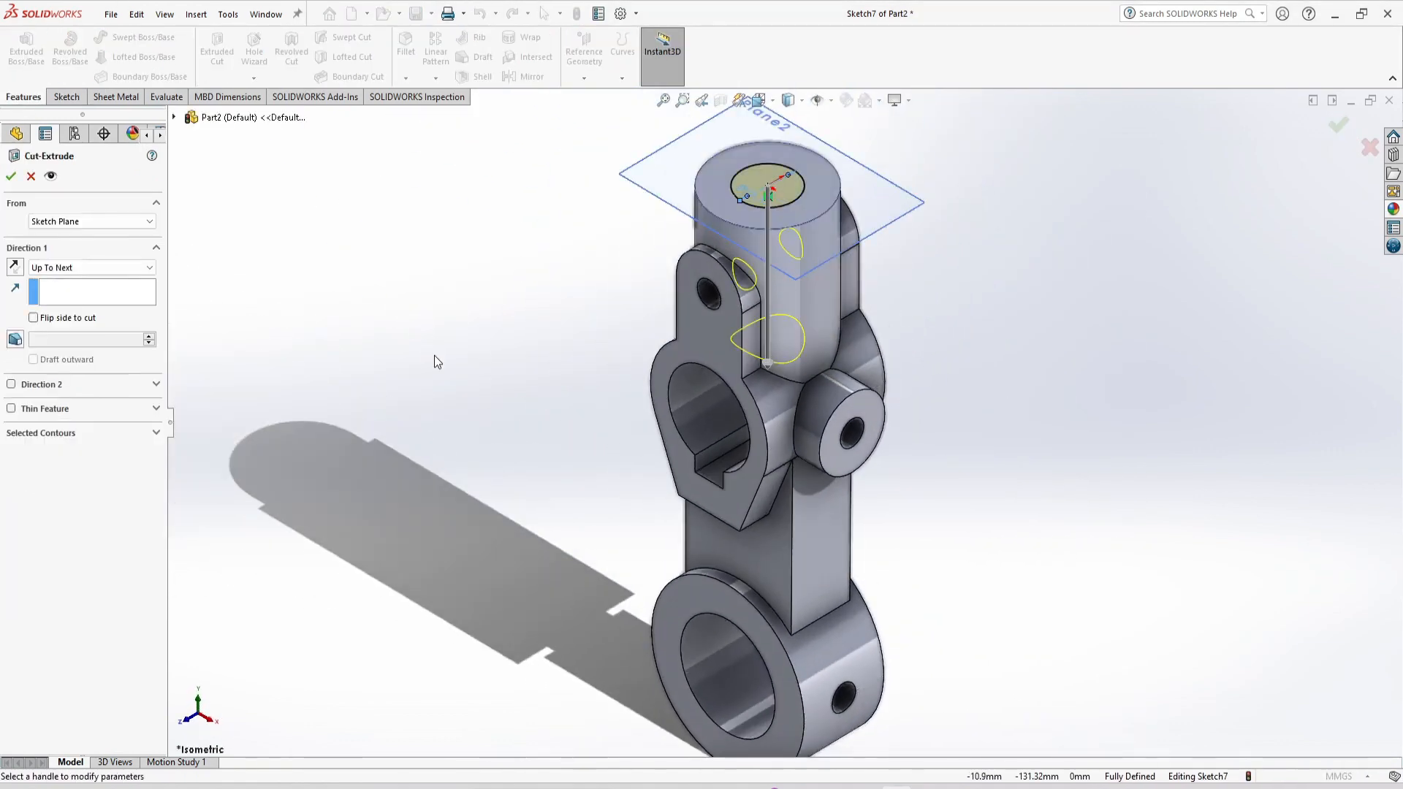
{"action": "middle_click_drag", "start_coordinate": [434, 356], "coordinate": [514, 263]}
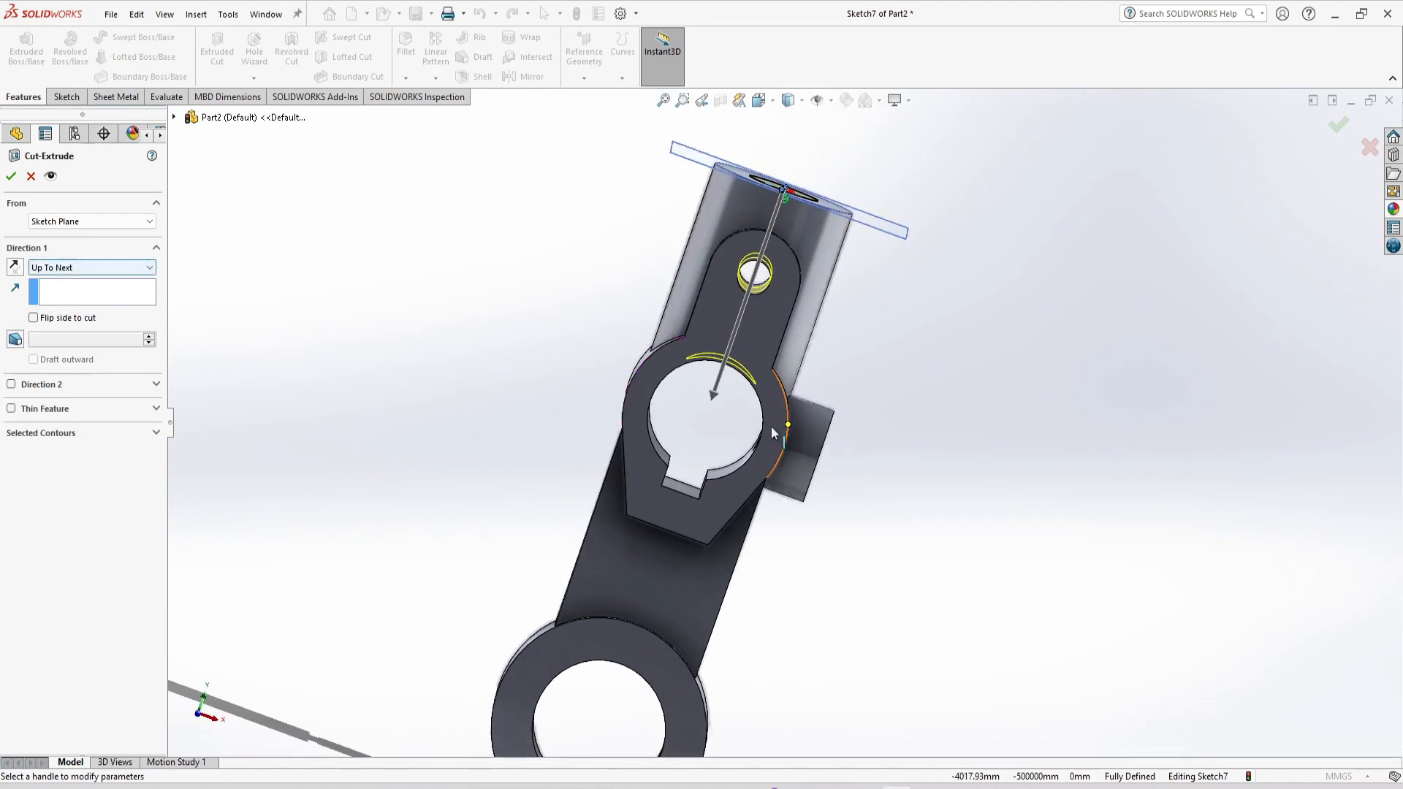
{"action": "middle_click_drag", "start_coordinate": [730, 403], "coordinate": [727, 343]}
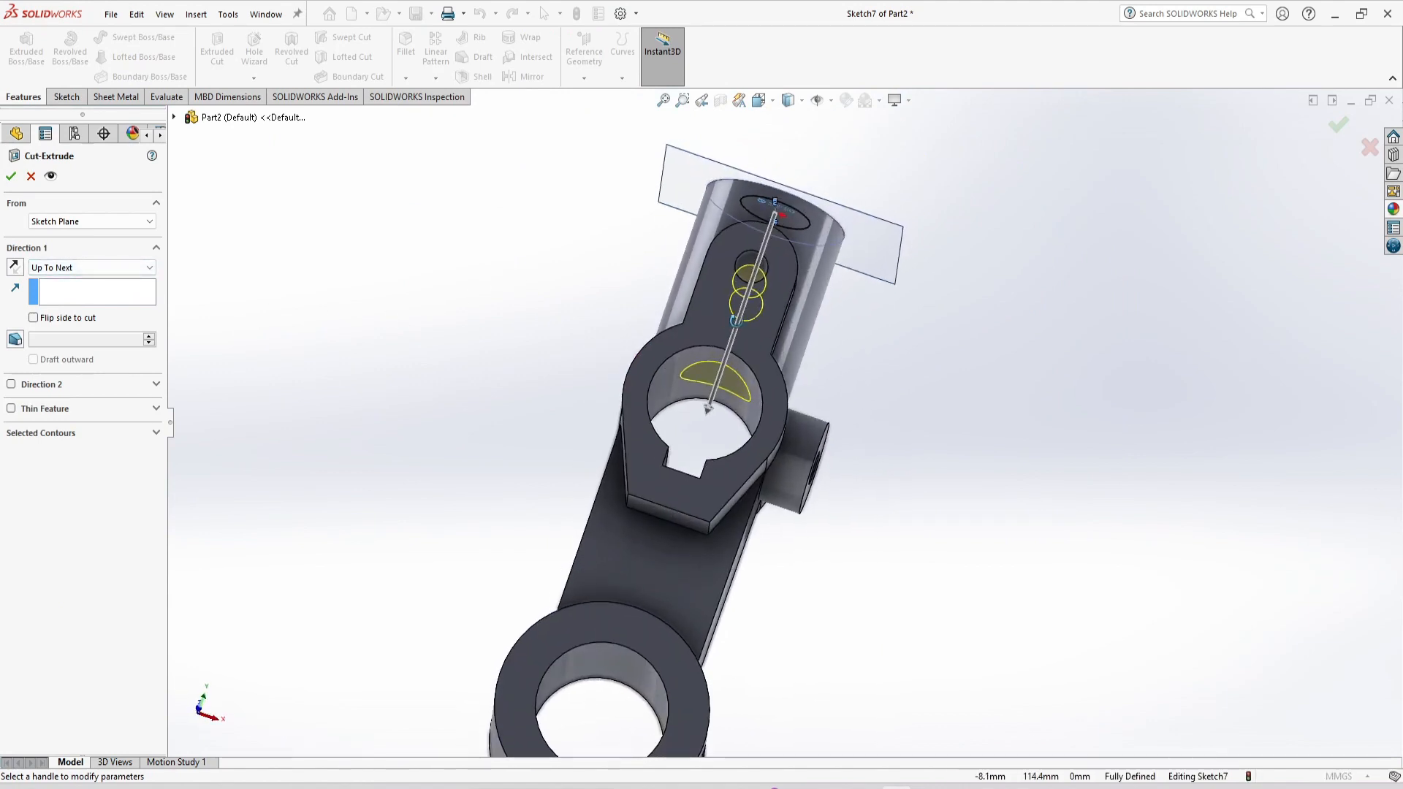
{"action": "left_click", "coordinate": [11, 175]}
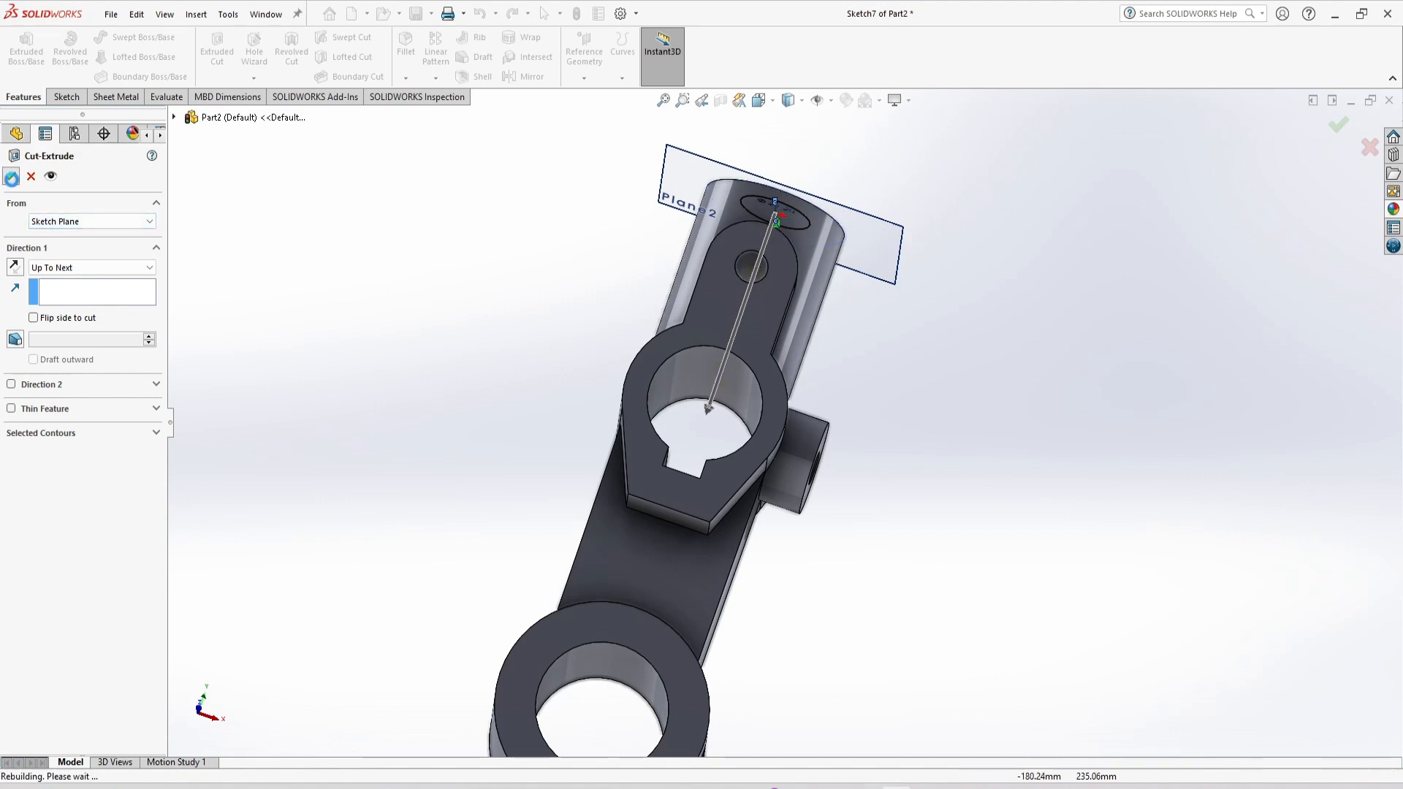
Hide the offset plane at the top of the vertical cylinder and return to the isometric view.
{"action": "left_click", "coordinate": [884, 244]}
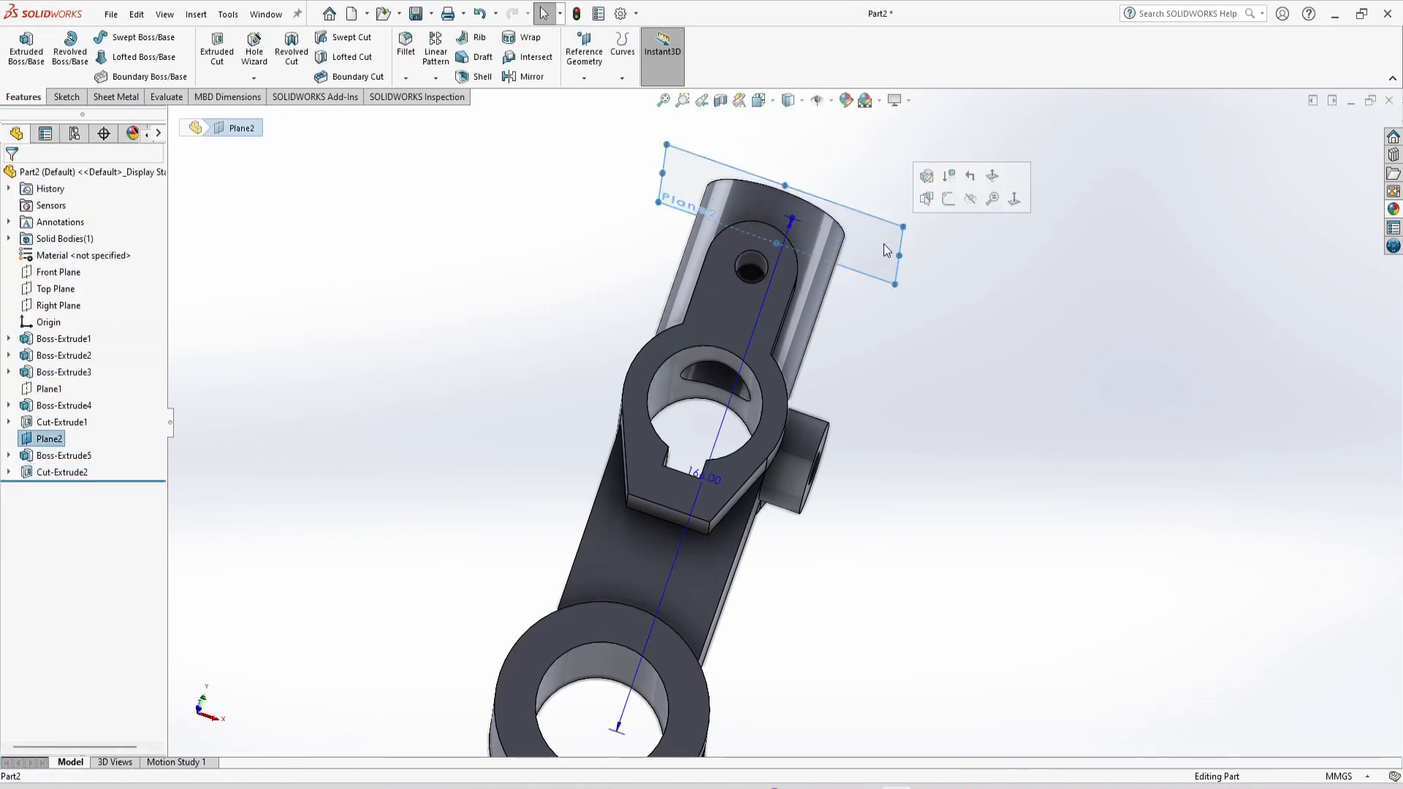
{"action": "left_click", "coordinate": [969, 199]}
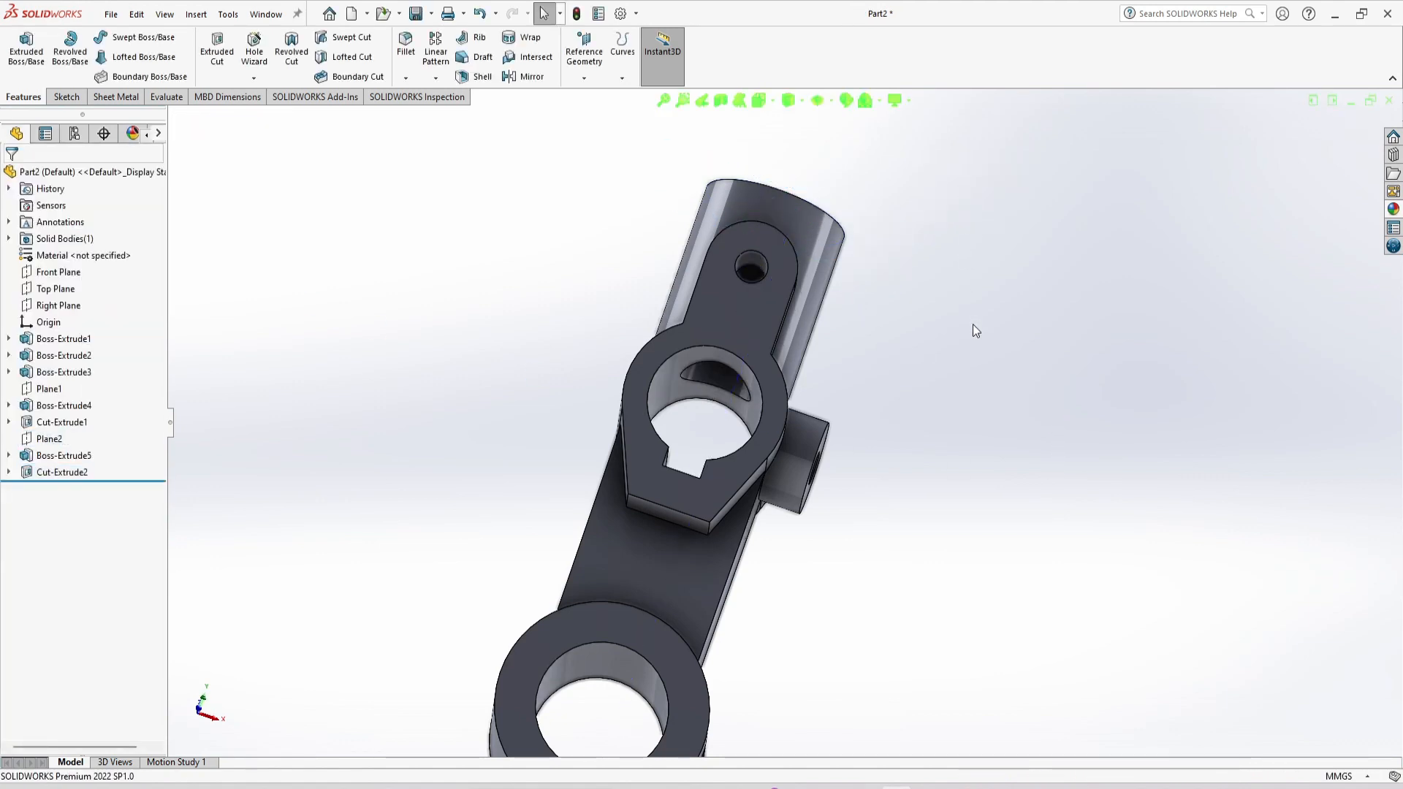
{"action": "key", "text": "ctrl+7"}
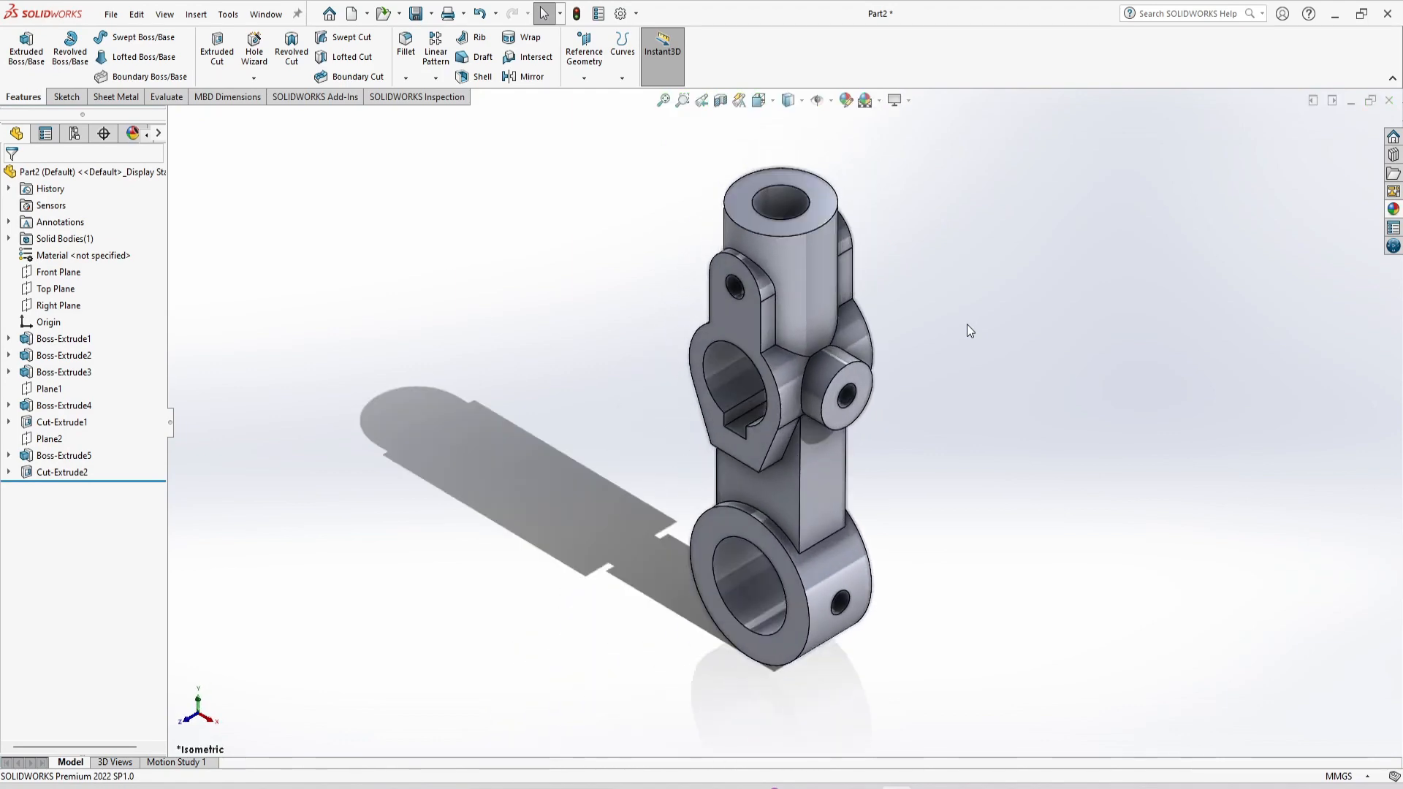
Check the model against the reference drawing and apply a green color appearance, RGB 128, 255, 128, to the whole part.
{"action": "key", "text": "alt+Tab"}
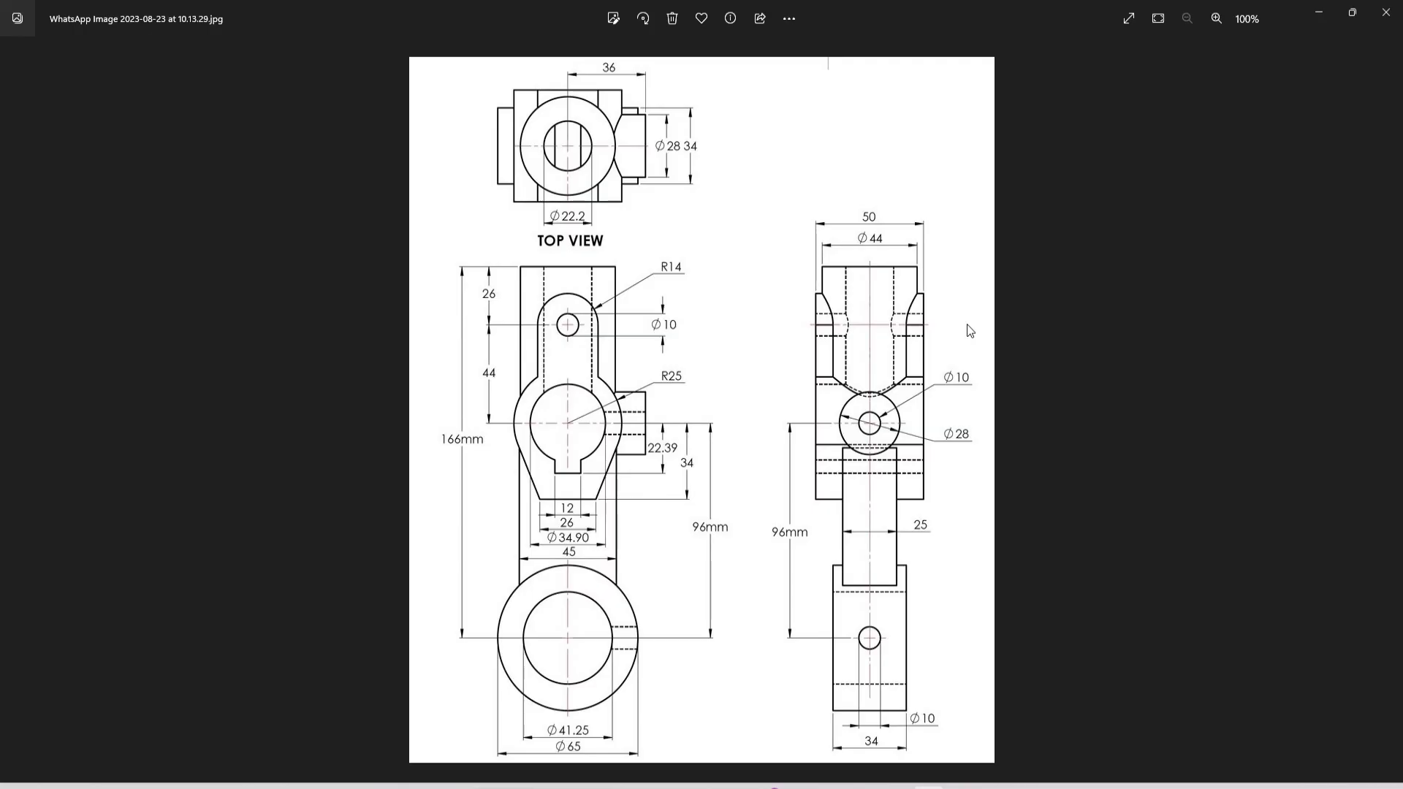
{"action": "key", "text": "alt+Tab"}
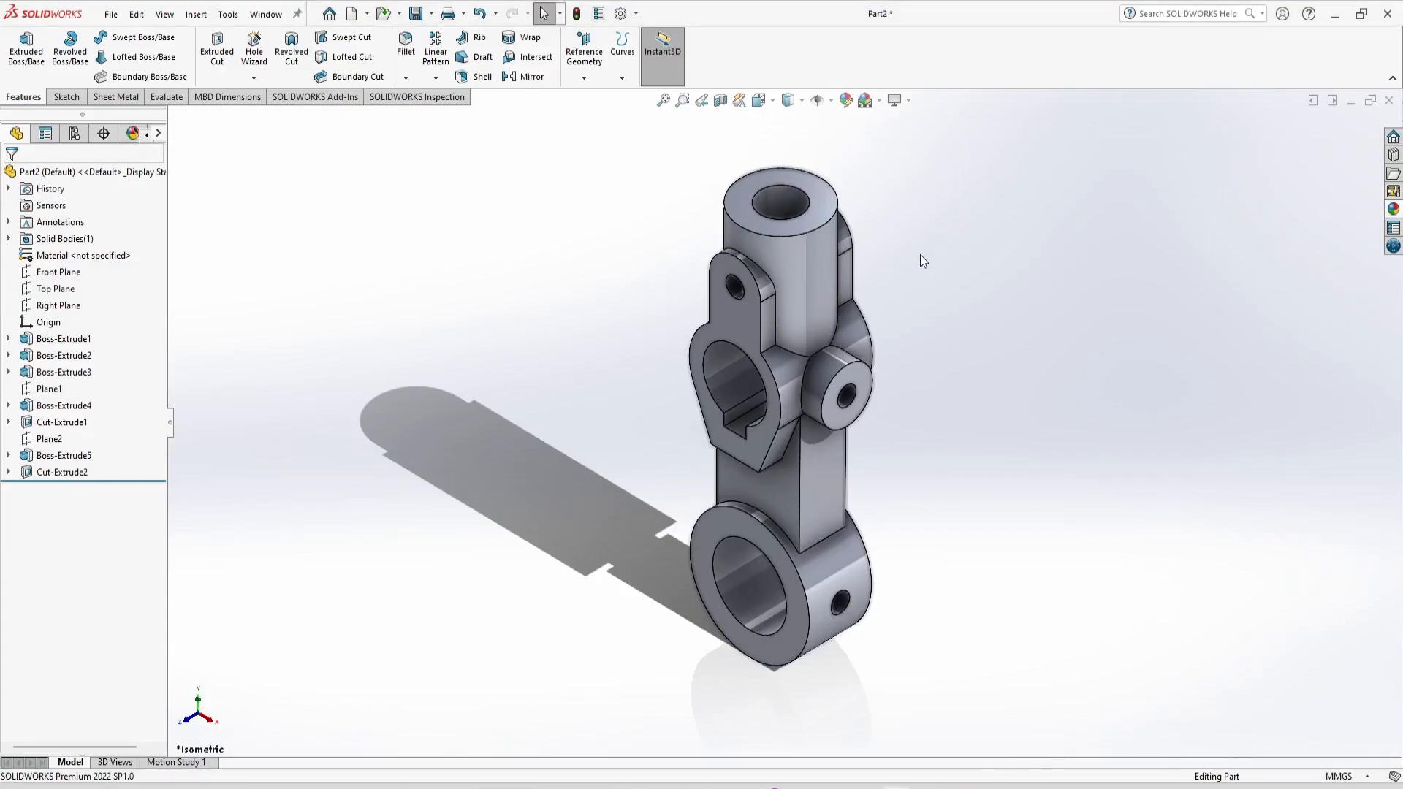
{"action": "left_click", "coordinate": [845, 100]}
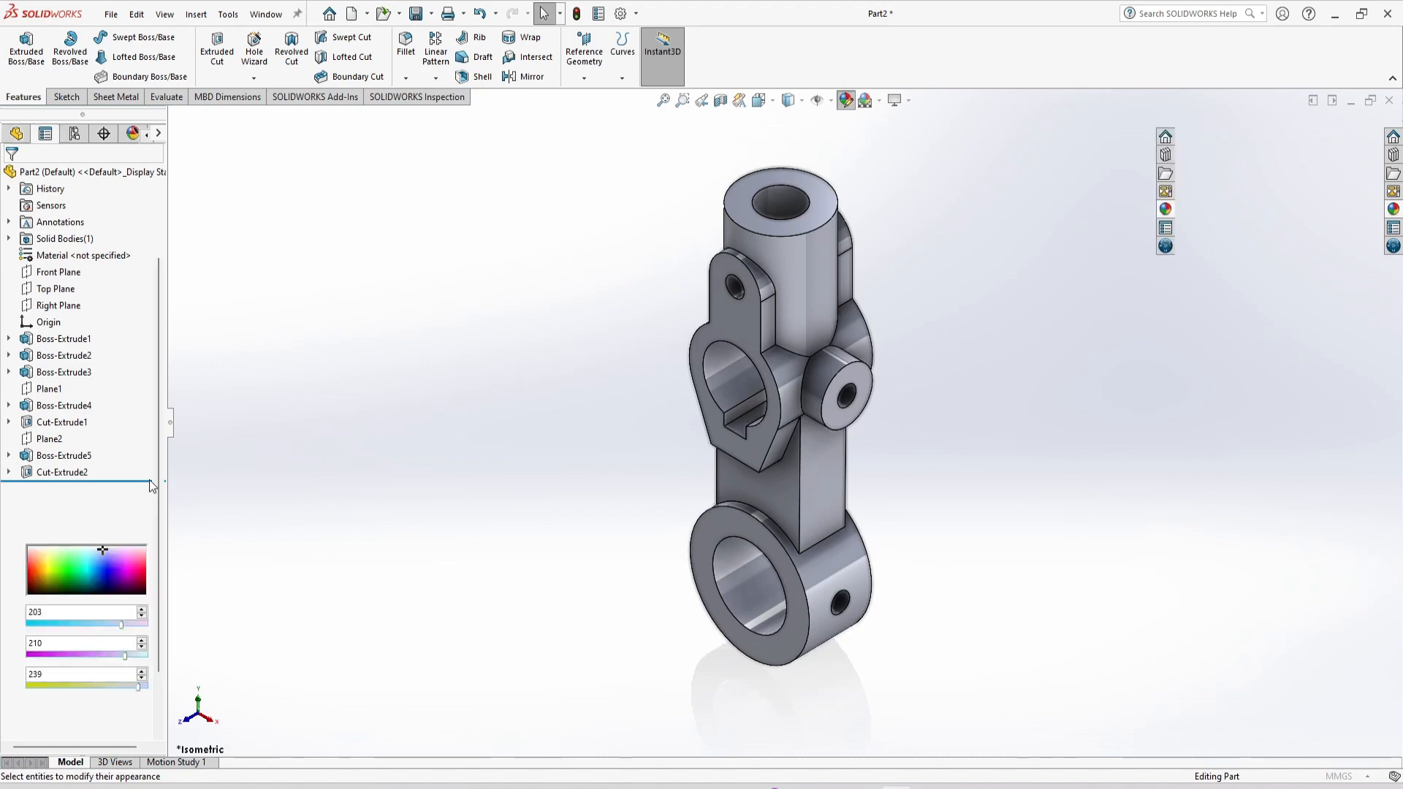
{"action": "left_click", "coordinate": [77, 473]}
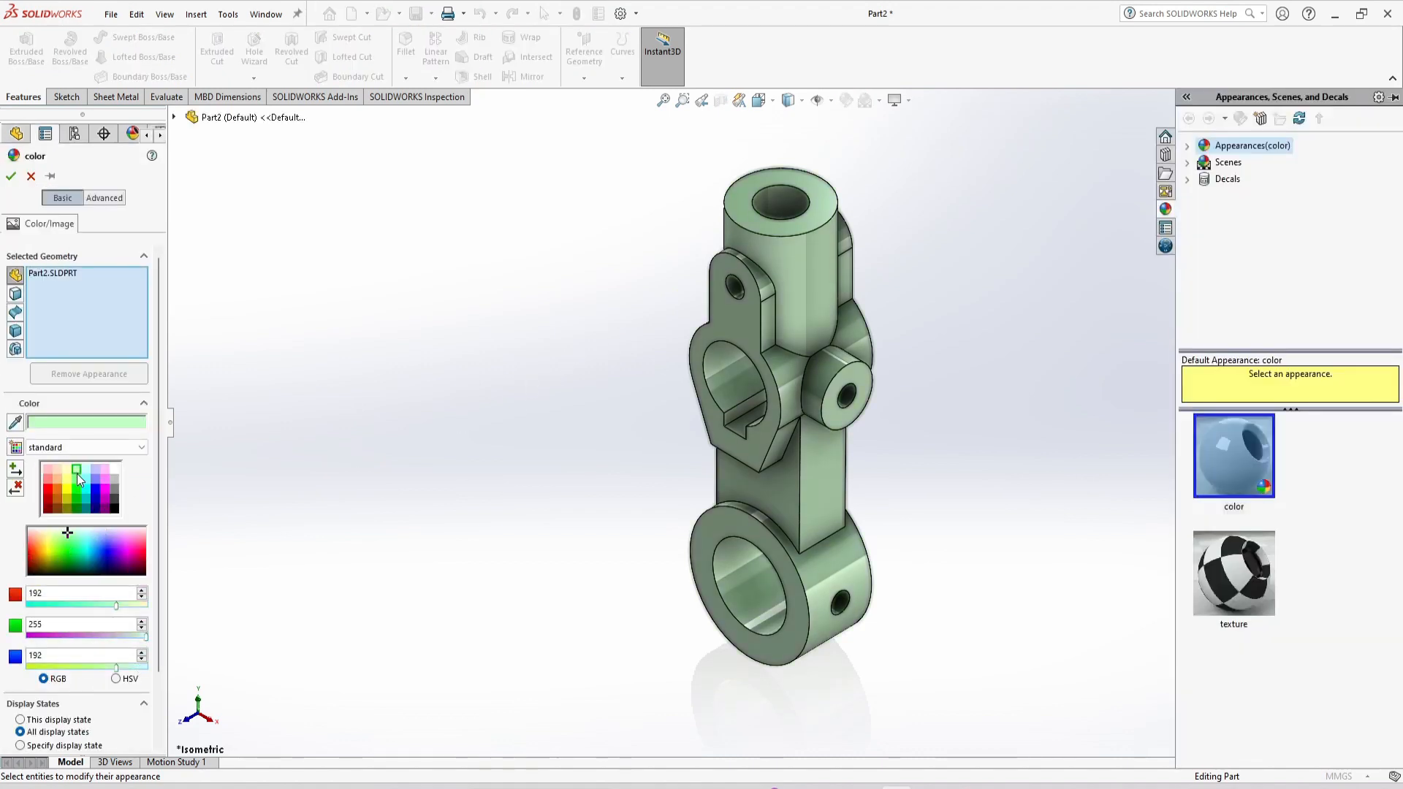
{"action": "left_click", "coordinate": [77, 479]}
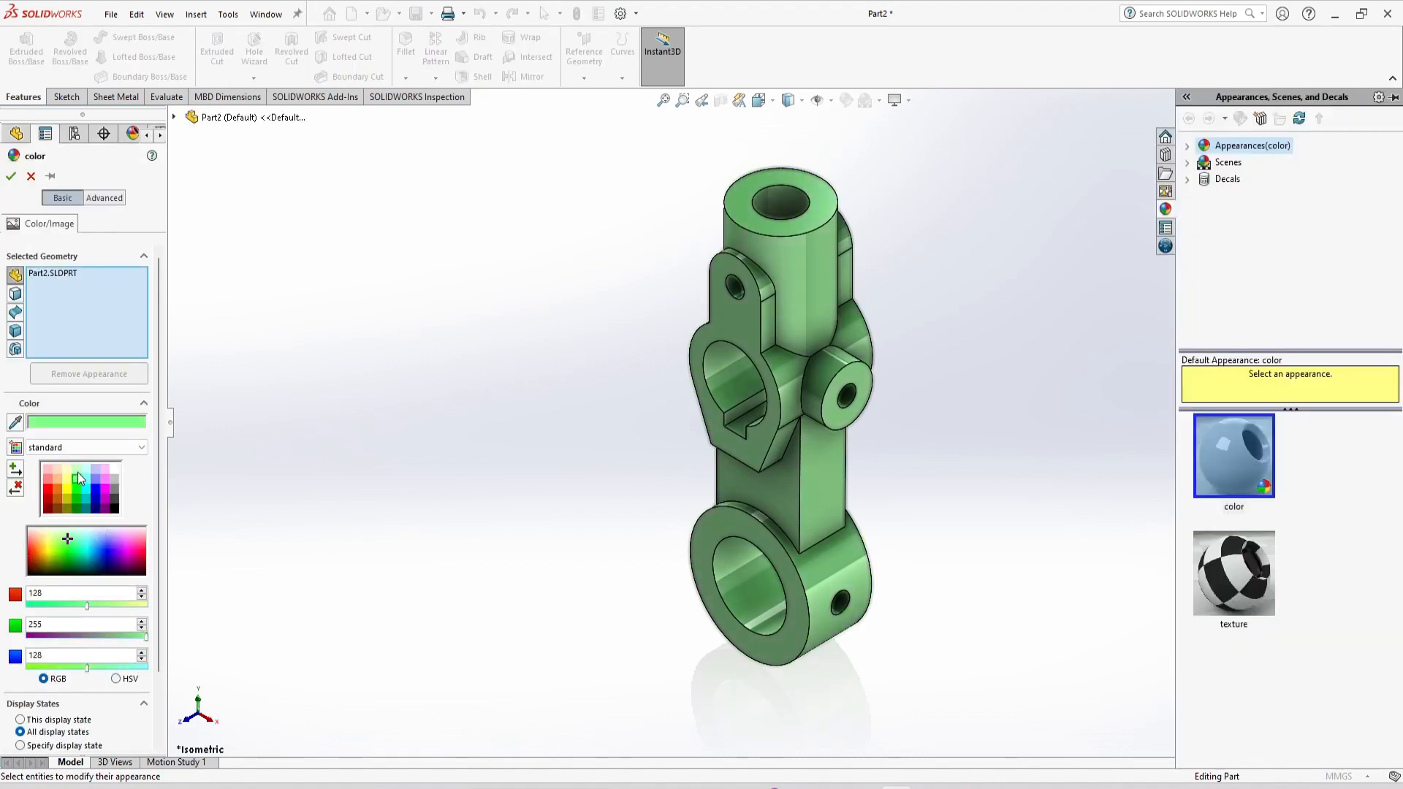
{"action": "left_click", "coordinate": [10, 176]}
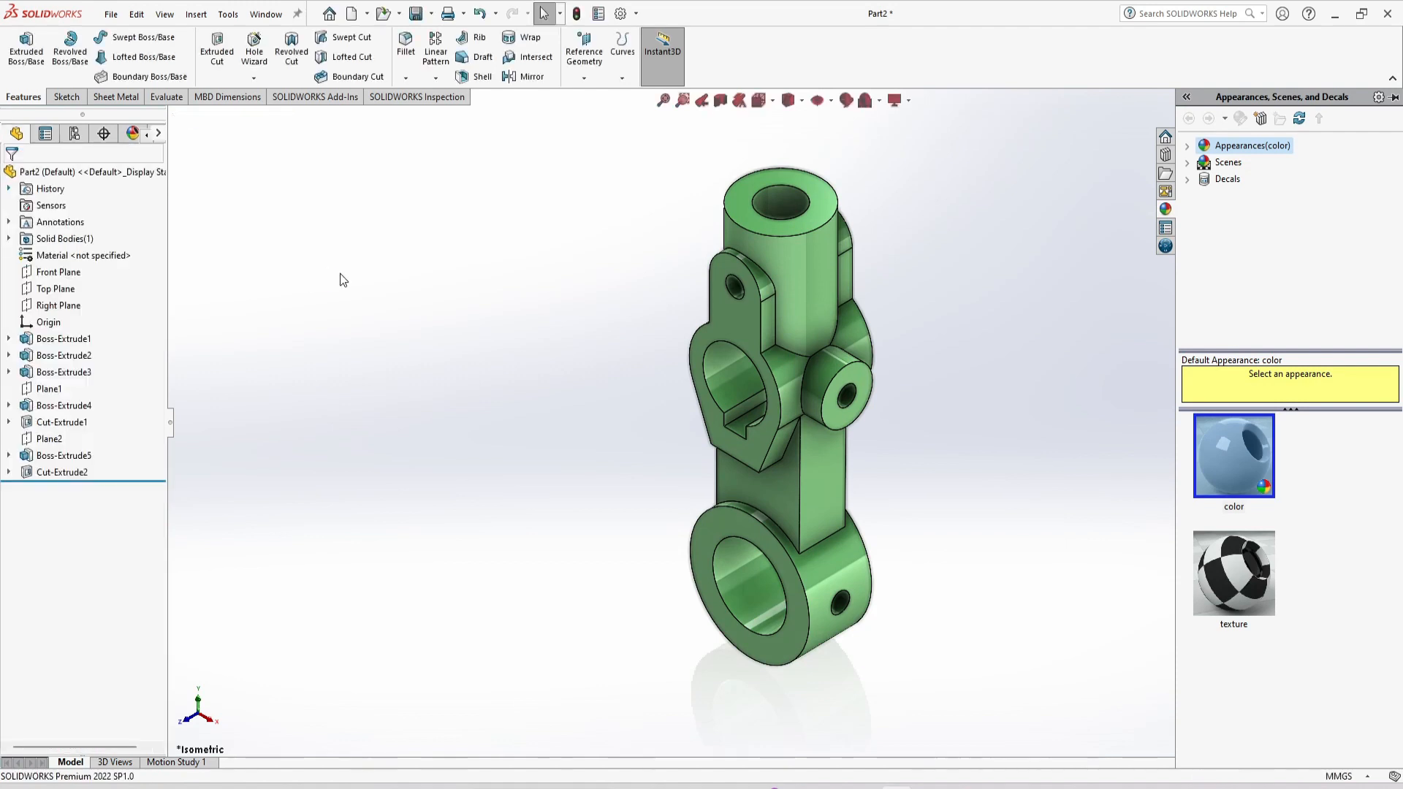
Apply a pale yellow color appearance to the inner faces of all the bores, cross holes and the keyway.
{"action": "left_click", "coordinate": [735, 380]}
{"action": "left_click", "coordinate": [731, 572], "text": "ctrl"}
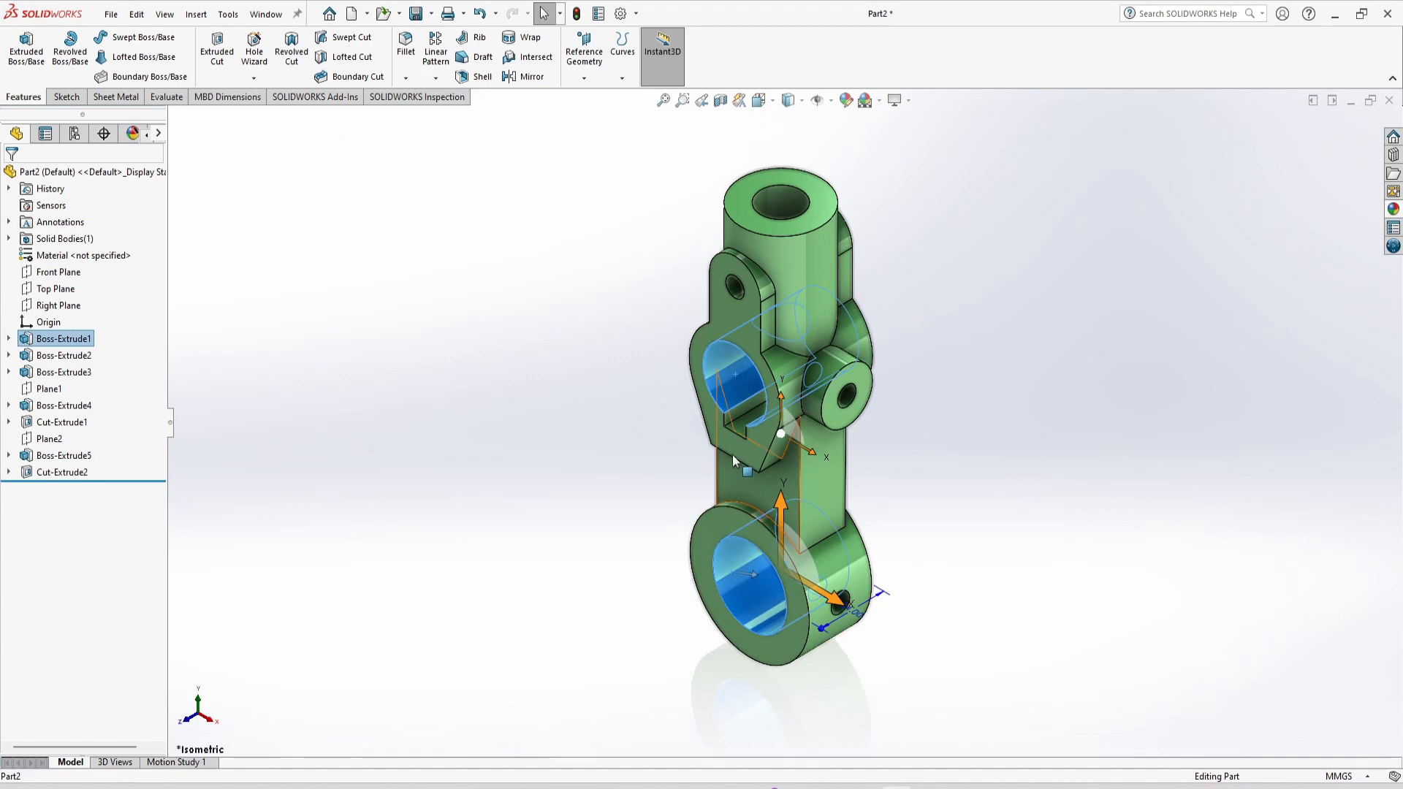
{"action": "left_click", "coordinate": [777, 201], "text": "ctrl"}
{"action": "left_click", "coordinate": [846, 396], "text": "ctrl"}
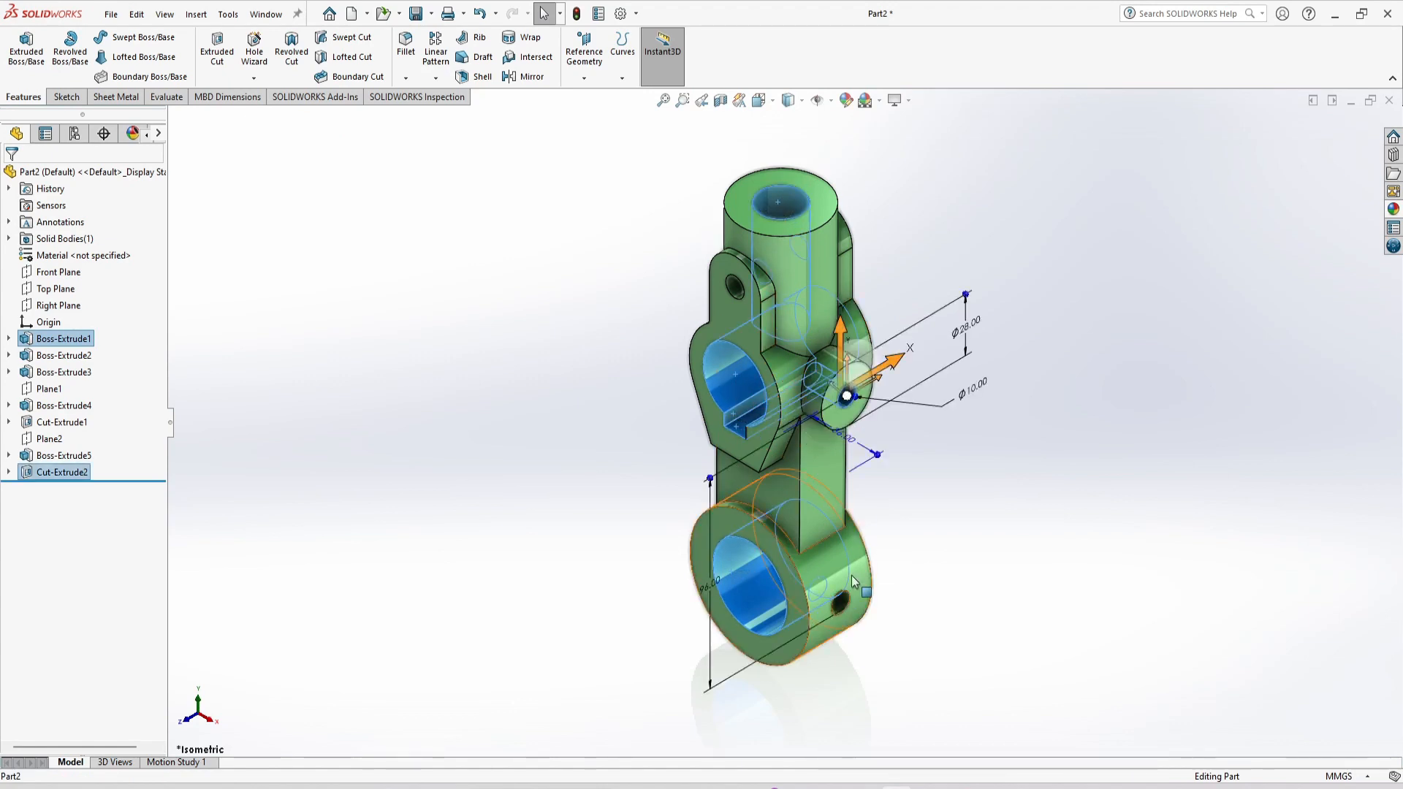
{"action": "left_click", "coordinate": [840, 605], "text": "ctrl"}
{"action": "left_click", "coordinate": [735, 287], "text": "ctrl"}
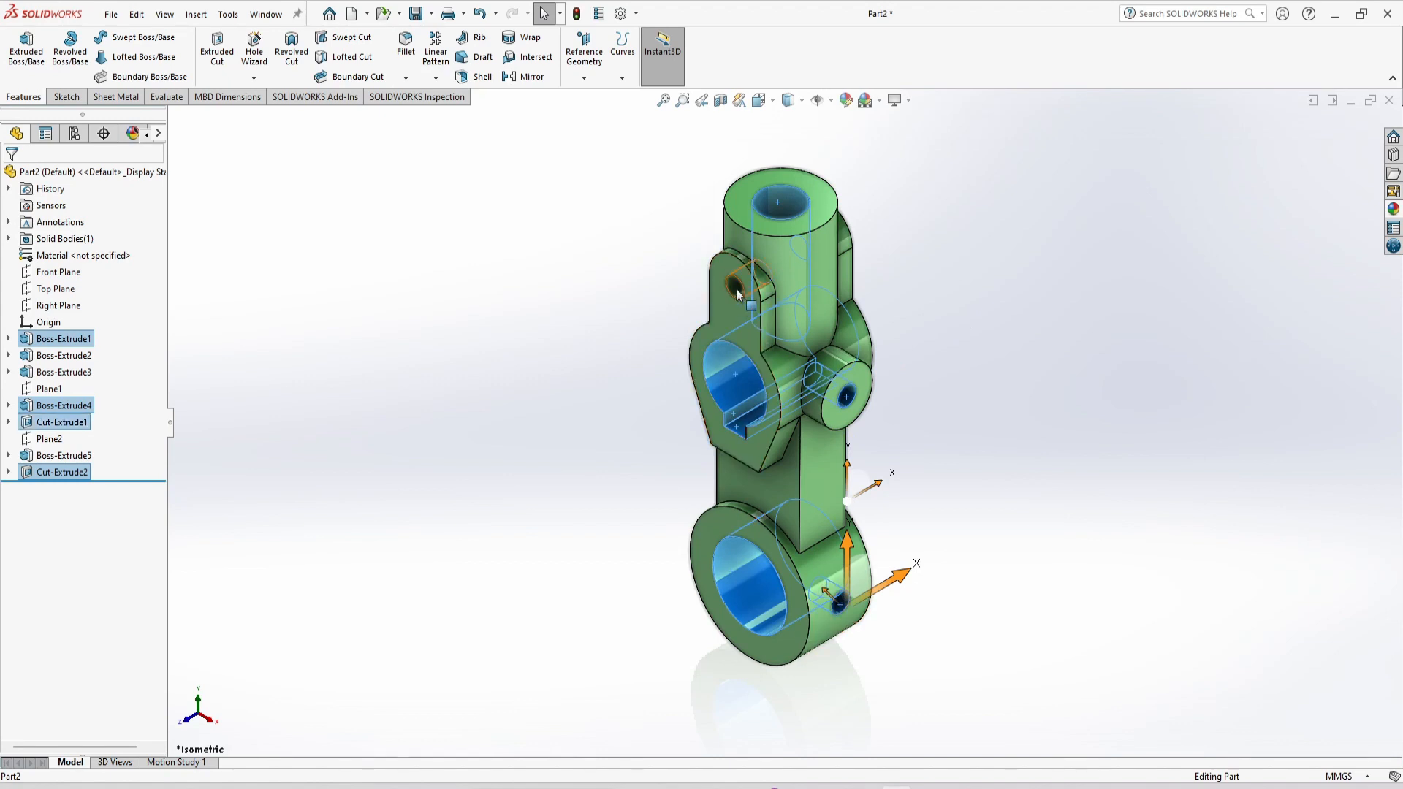
{"action": "middle_click_drag", "start_coordinate": [991, 480], "coordinate": [1093, 487]}
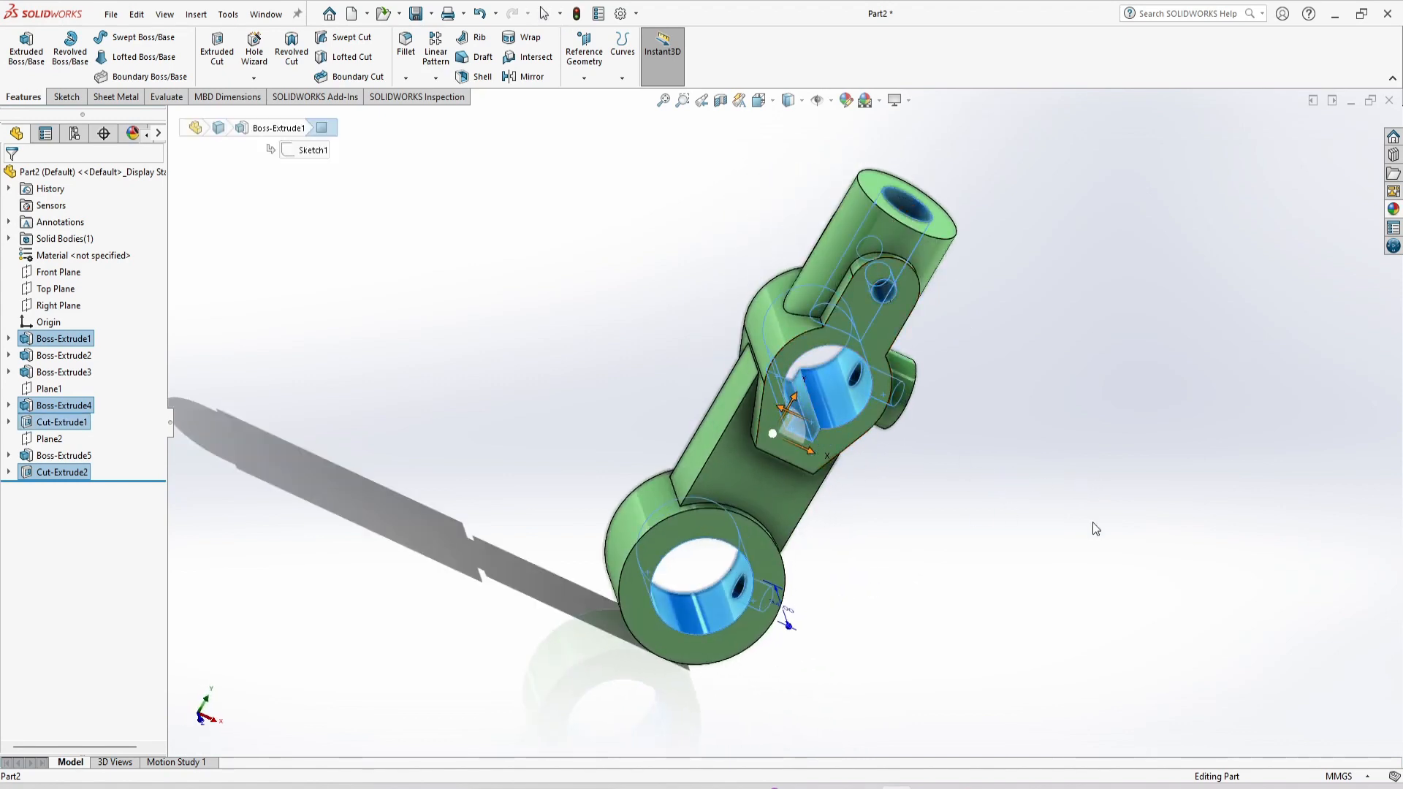
{"action": "middle_click_drag", "start_coordinate": [1094, 527], "coordinate": [977, 442]}
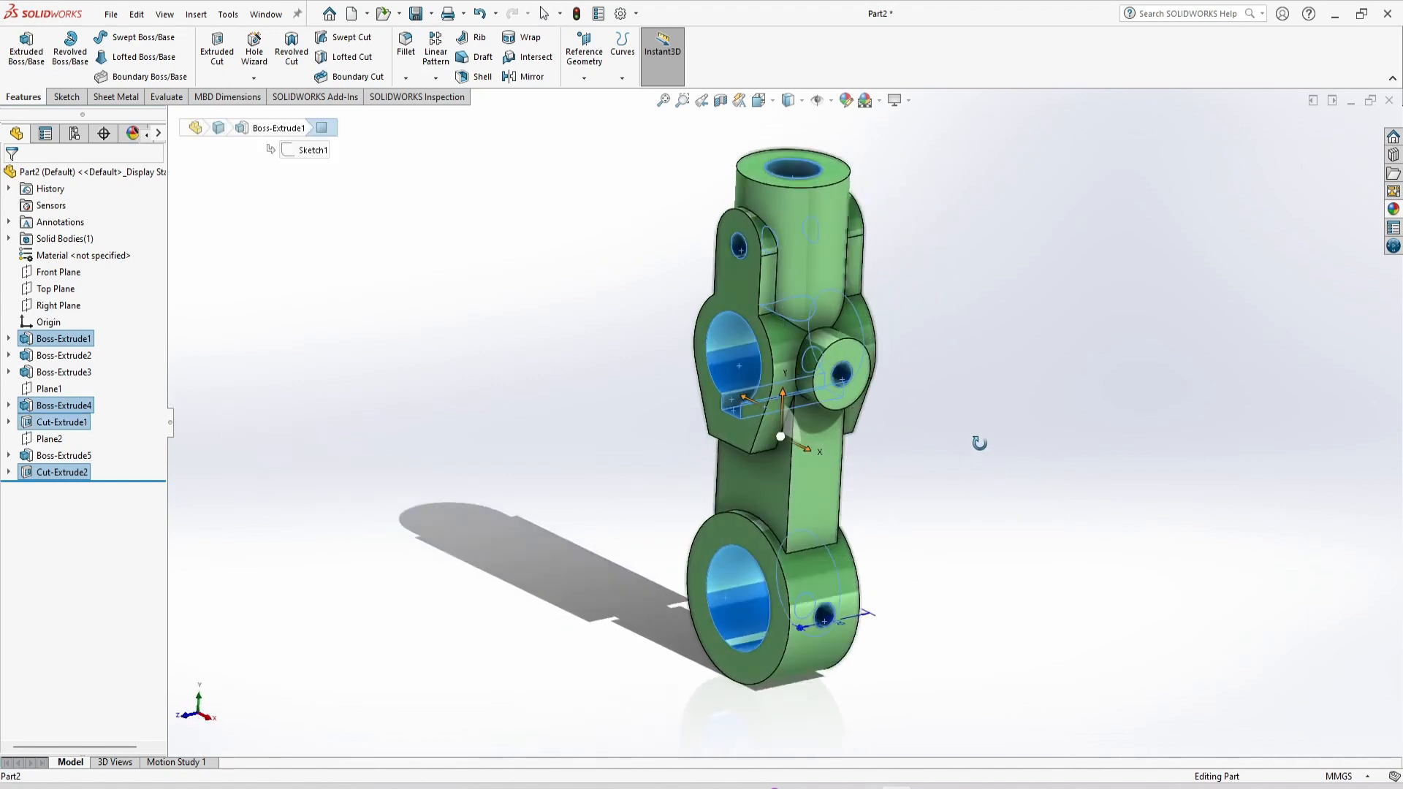
{"action": "left_click", "coordinate": [846, 102]}
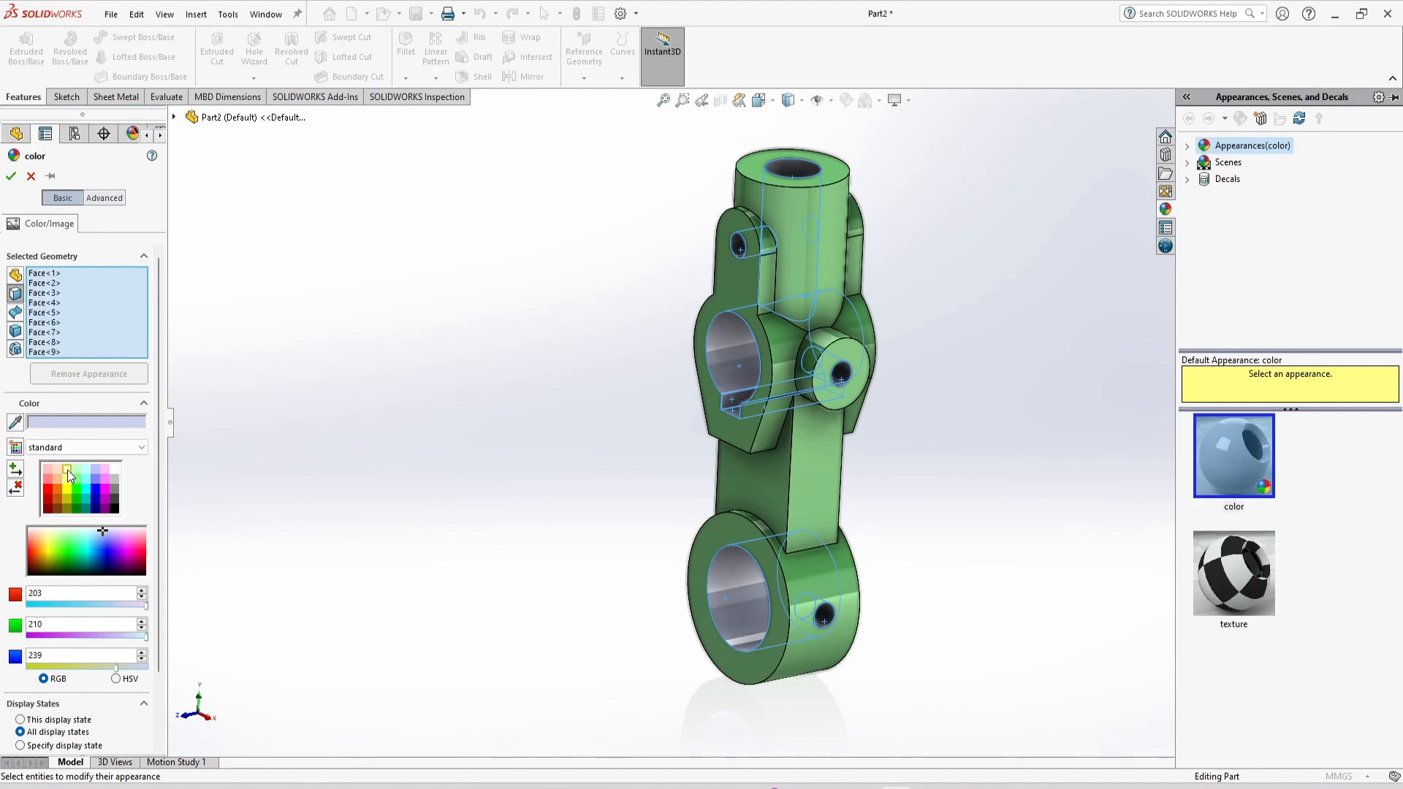
{"action": "left_click", "coordinate": [68, 471]}
{"action": "left_click", "coordinate": [11, 178]}
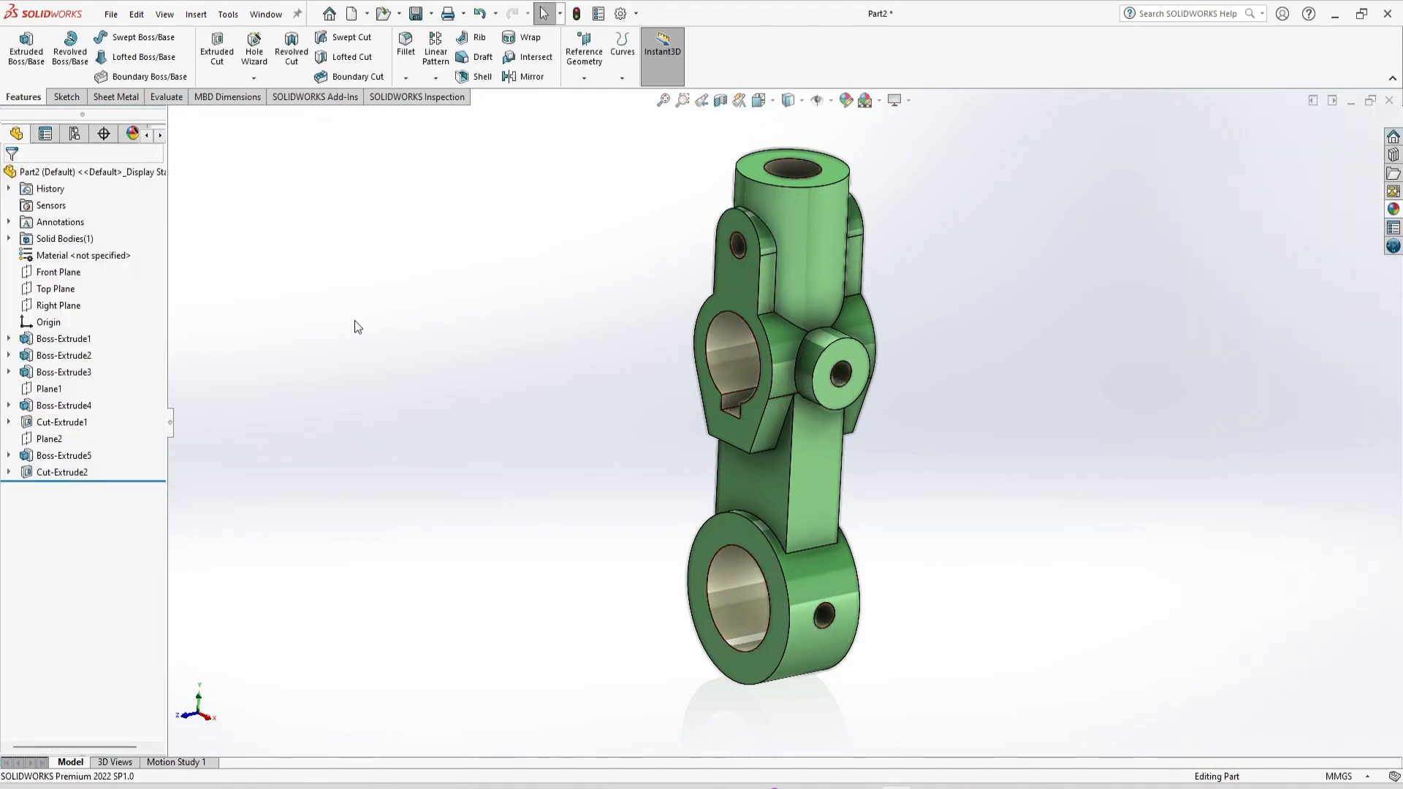
Review the colored part from the isometric and an oblique view, and compare it with the reference drawing.
{"action": "key", "text": "ctrl+7"}
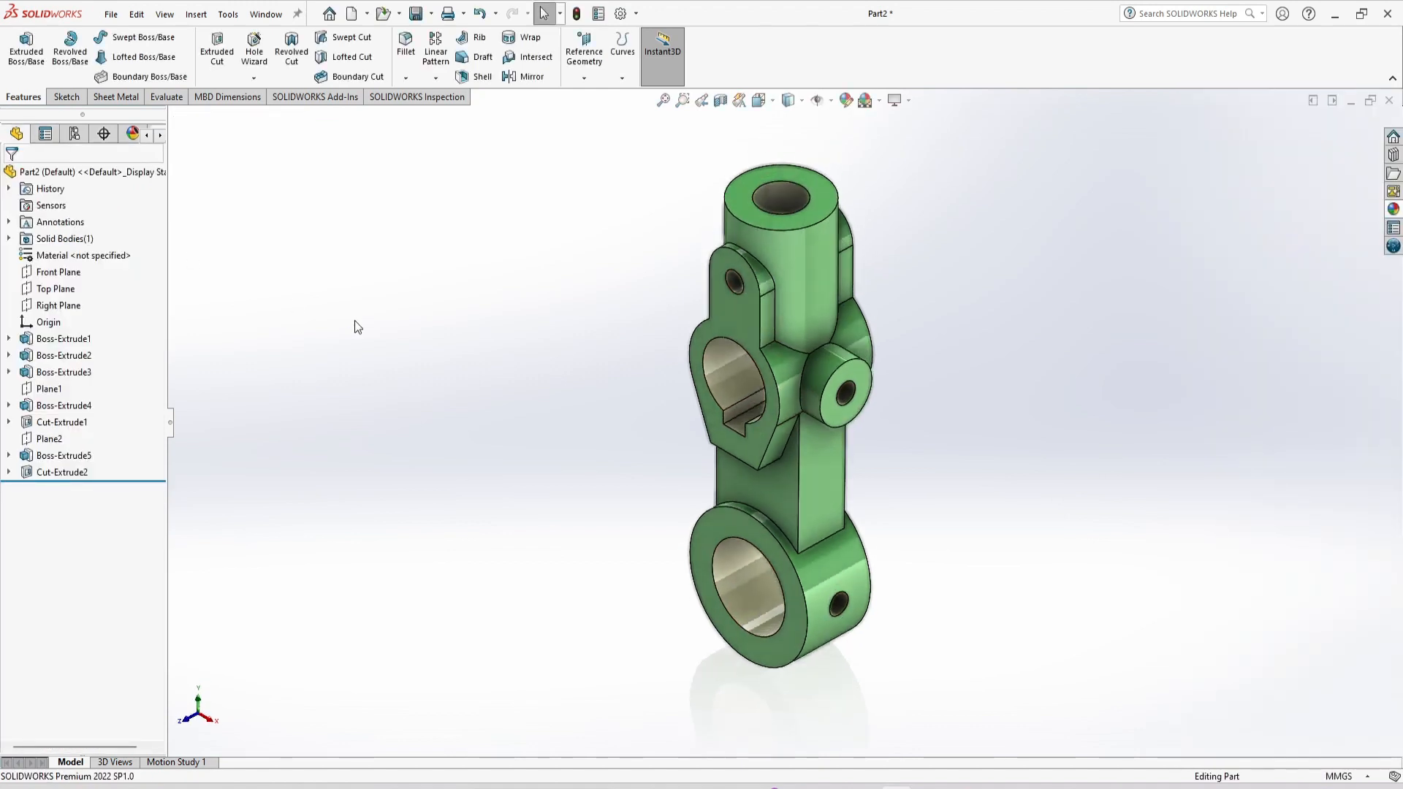
{"action": "middle_click_drag", "start_coordinate": [914, 508], "coordinate": [936, 372]}
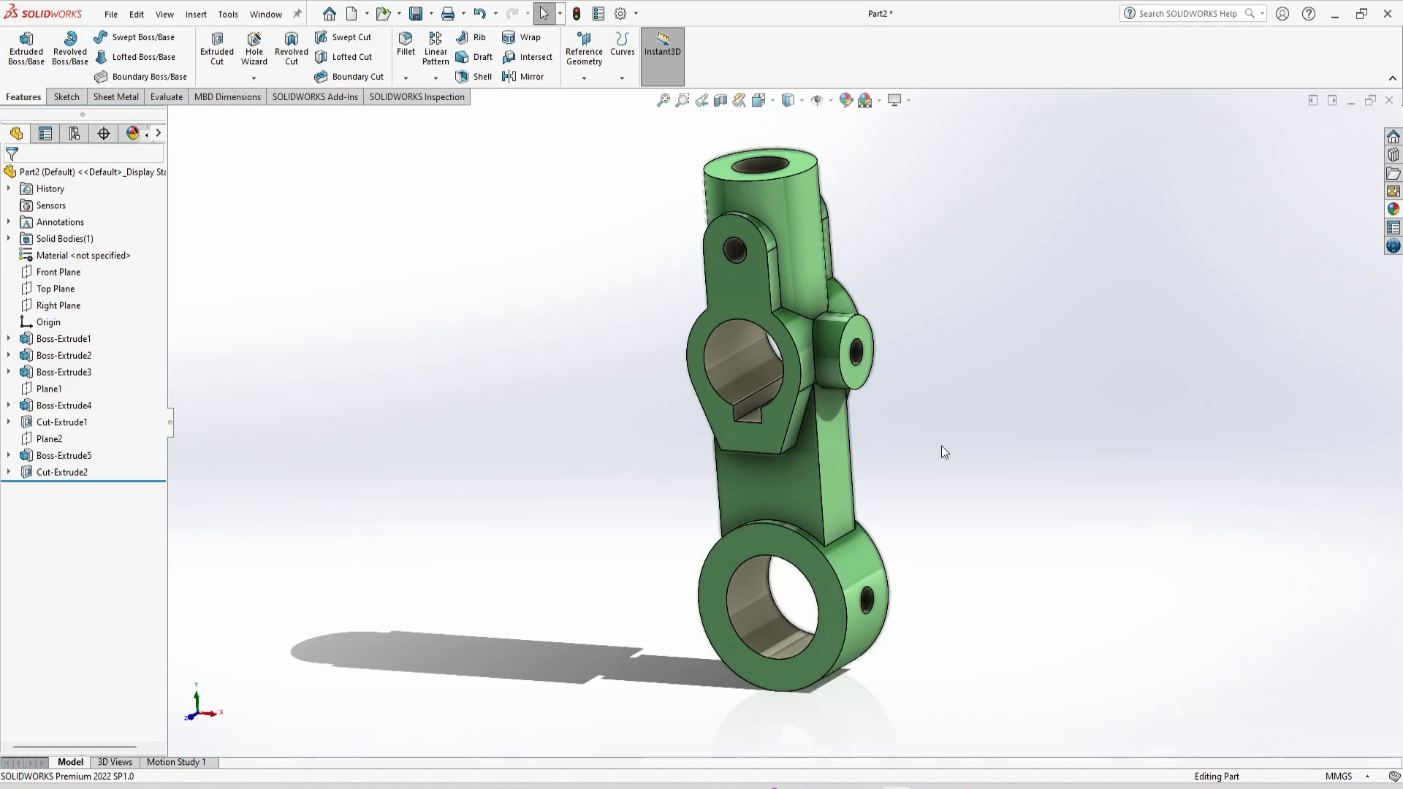
{"action": "key", "text": "alt+Tab"}
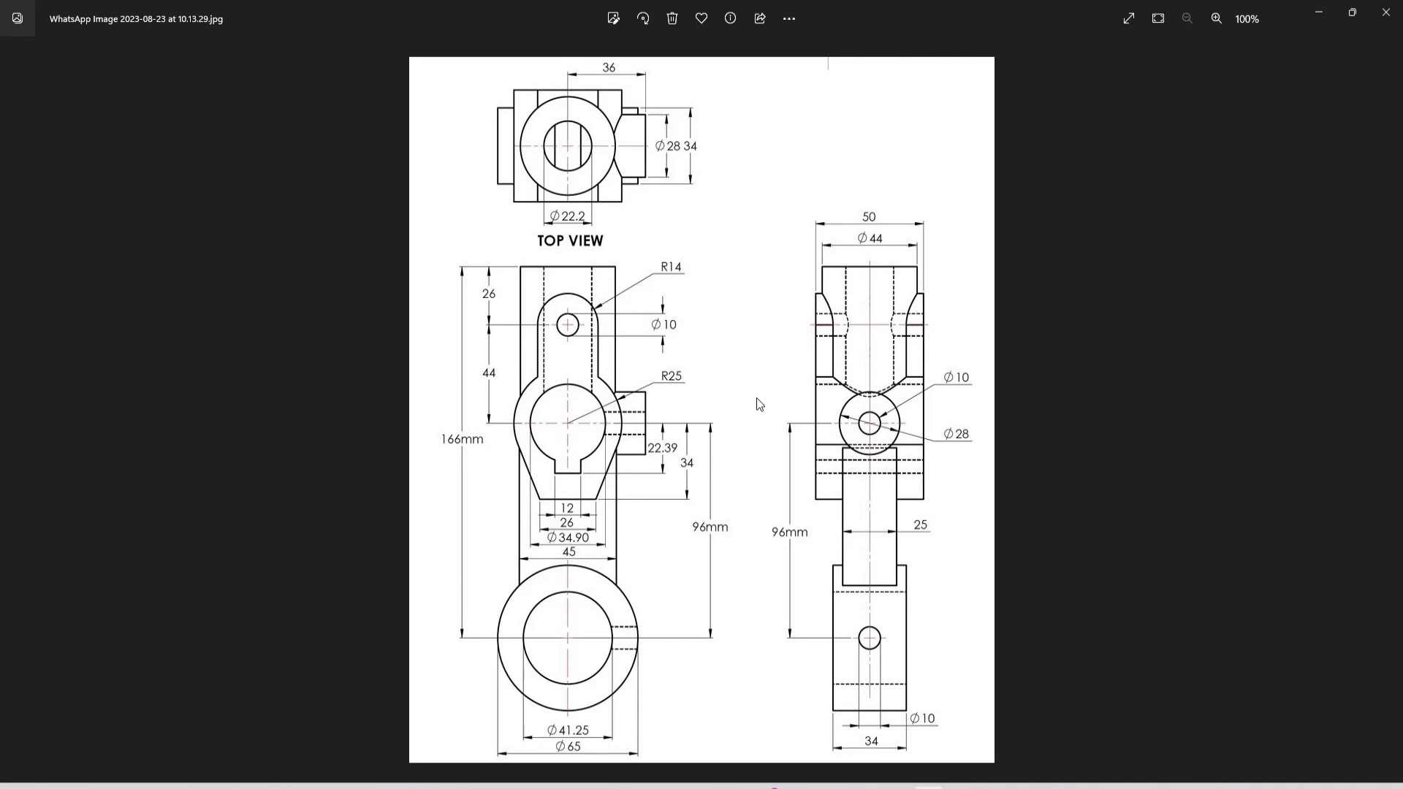